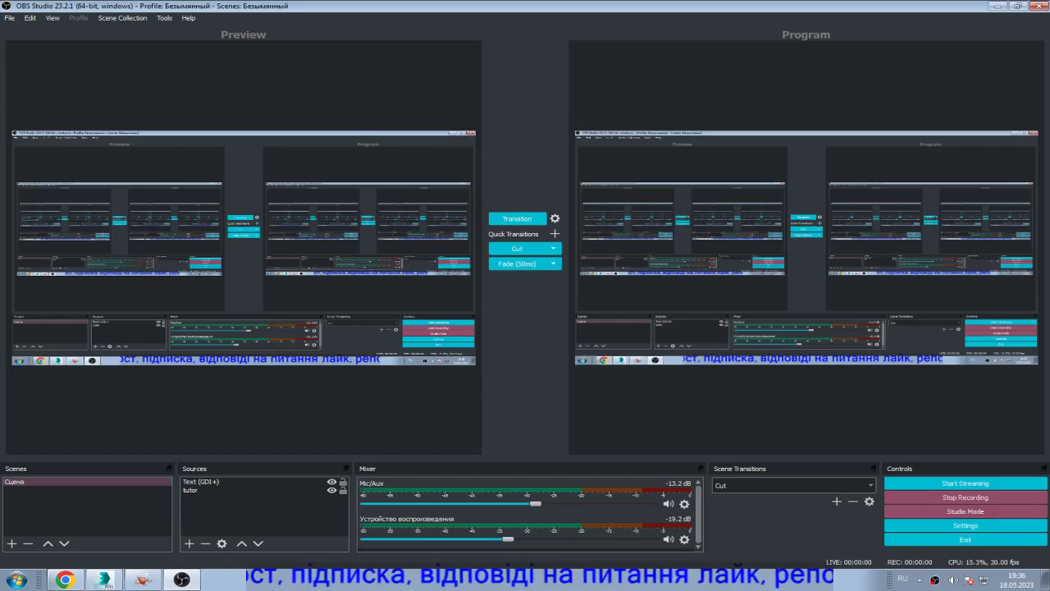
- Switch from OBS Studio to 3ds Max, where the Gaz_Tigr reference images are listed
key("alt+Tab")
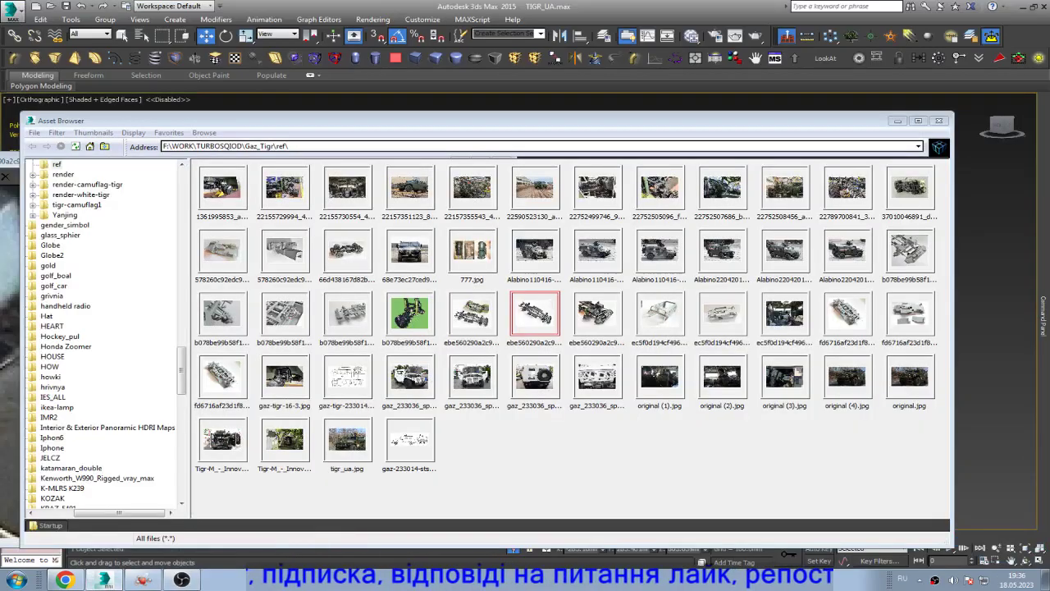
- Lengthen the cylinder into a long rod, raising its height from about 149 to 345
left_click(898, 121)
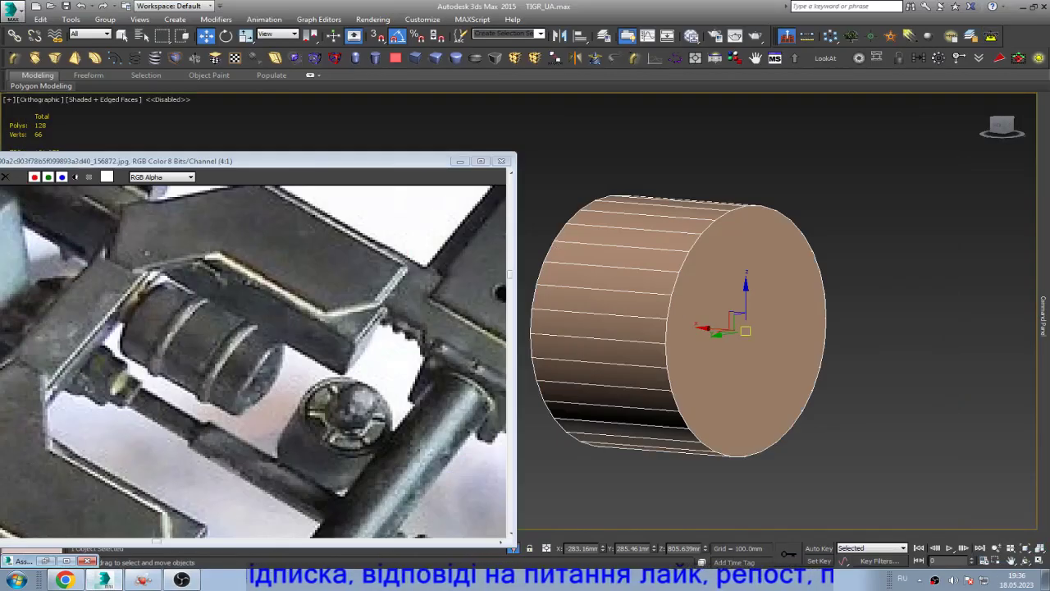
scroll(700, 308, "down", 2)
left_click(1011, 561)
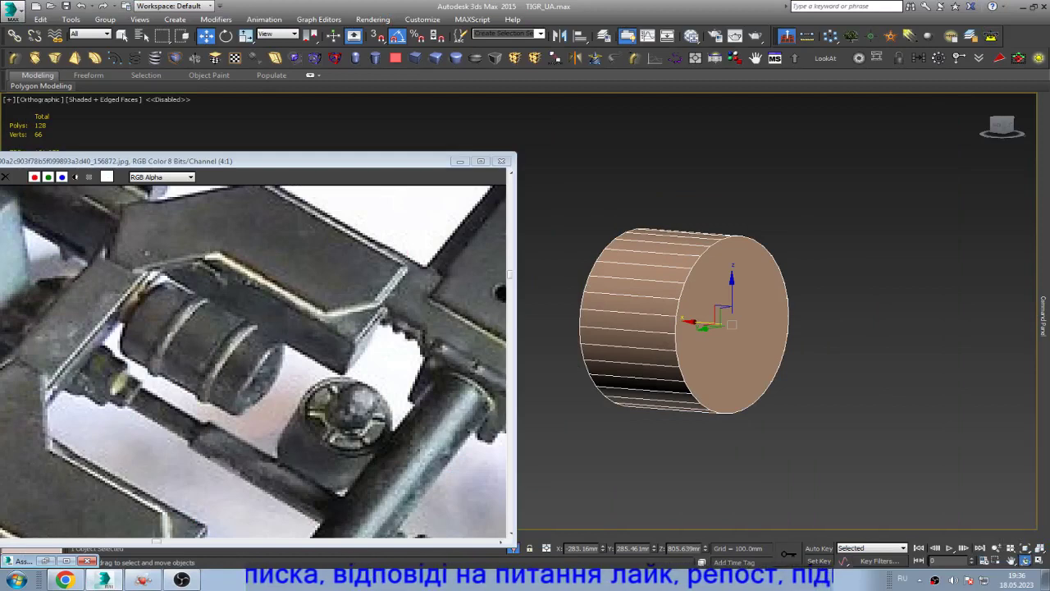
mouse_move(722, 329)
left_mouse_down()
mouse_move(656, 329)
mouse_move(722, 328)
left_mouse_up()
key("w")
scroll(783, 328, "down", 2)
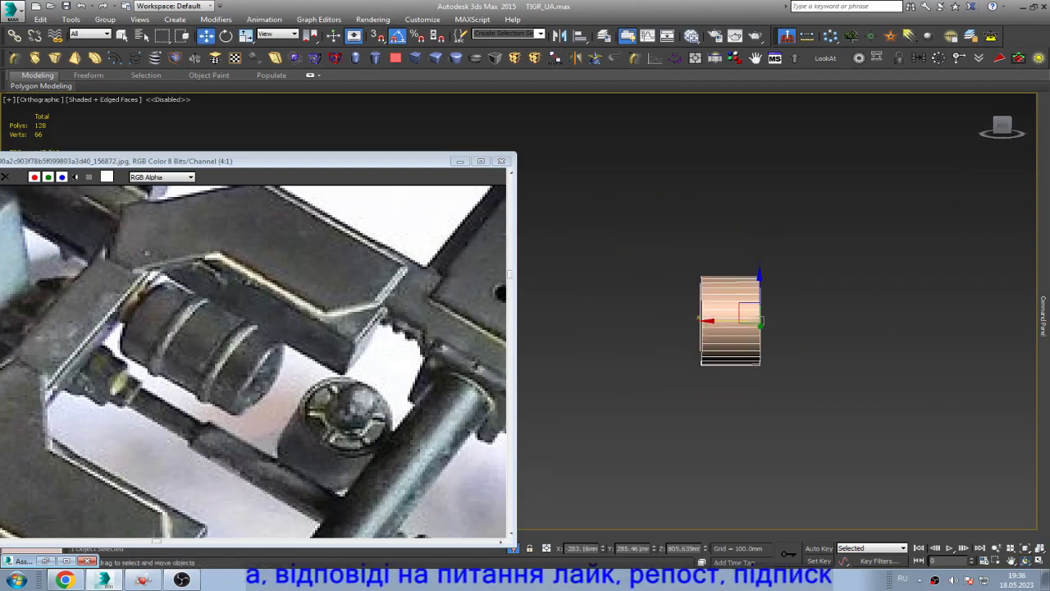
left_click(1044, 316)
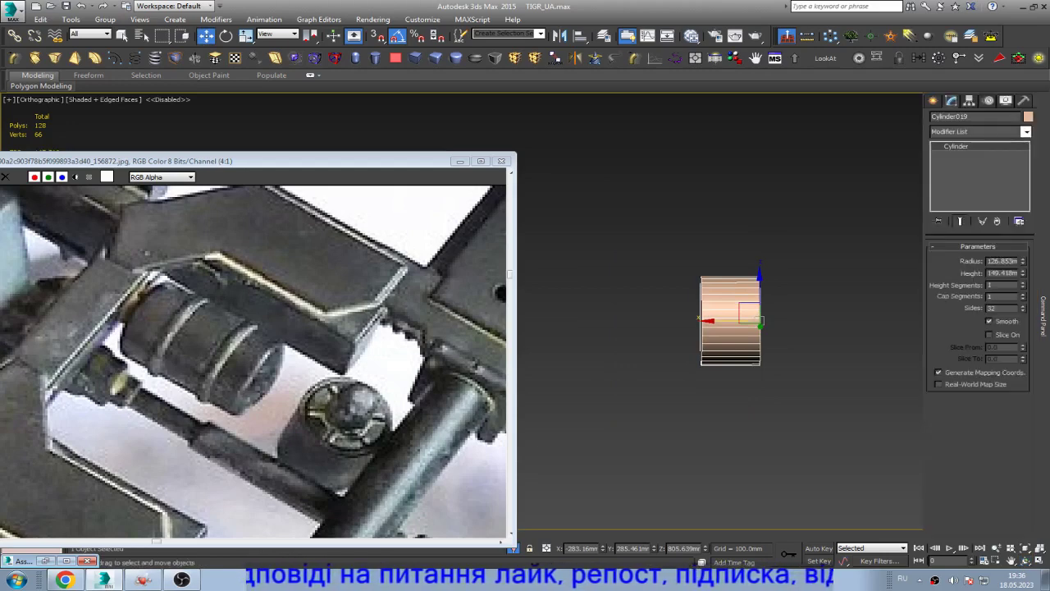
left_click_drag(1023, 273, 1022, 193)
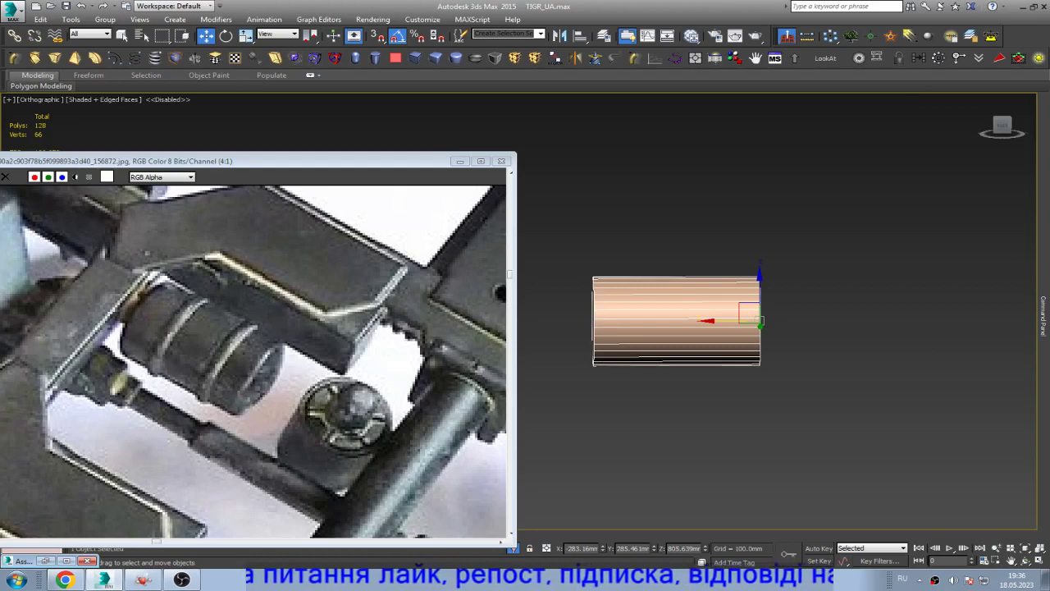
- Select the cap polygon at the rod's right end, using window selection
key("4")
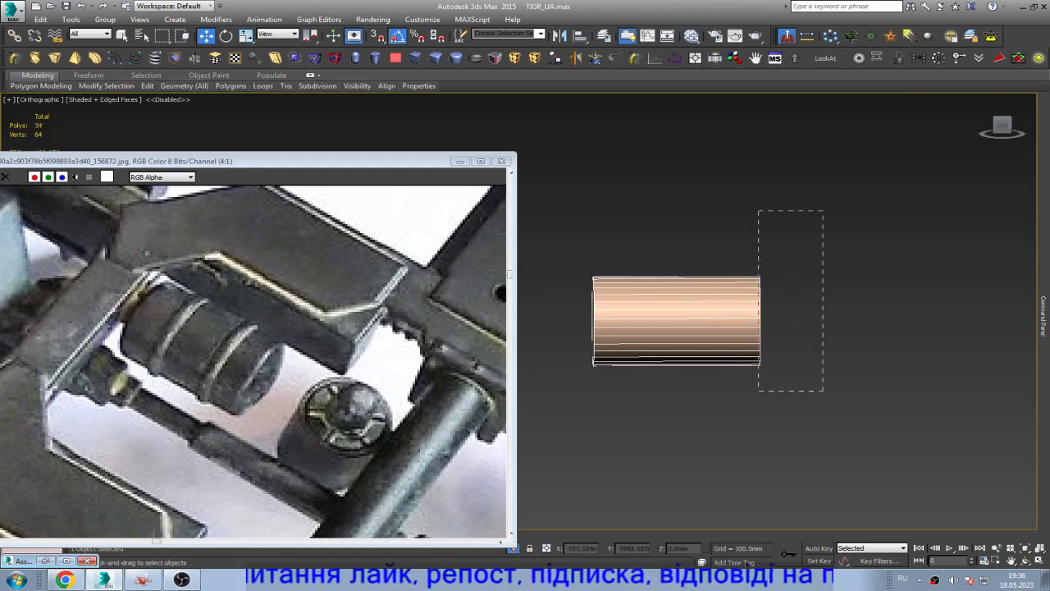
left_click_drag(821, 211, 582, 369)
left_click(861, 427)
left_click(182, 36)
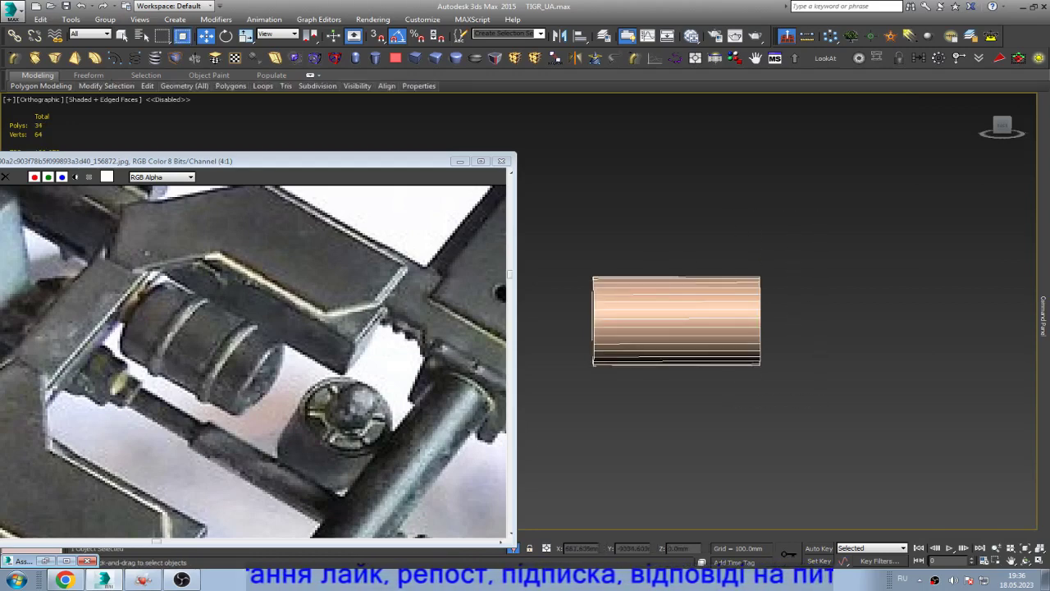
left_click_drag(529, 235, 614, 377)
left_click_drag(816, 371, 814, 371)
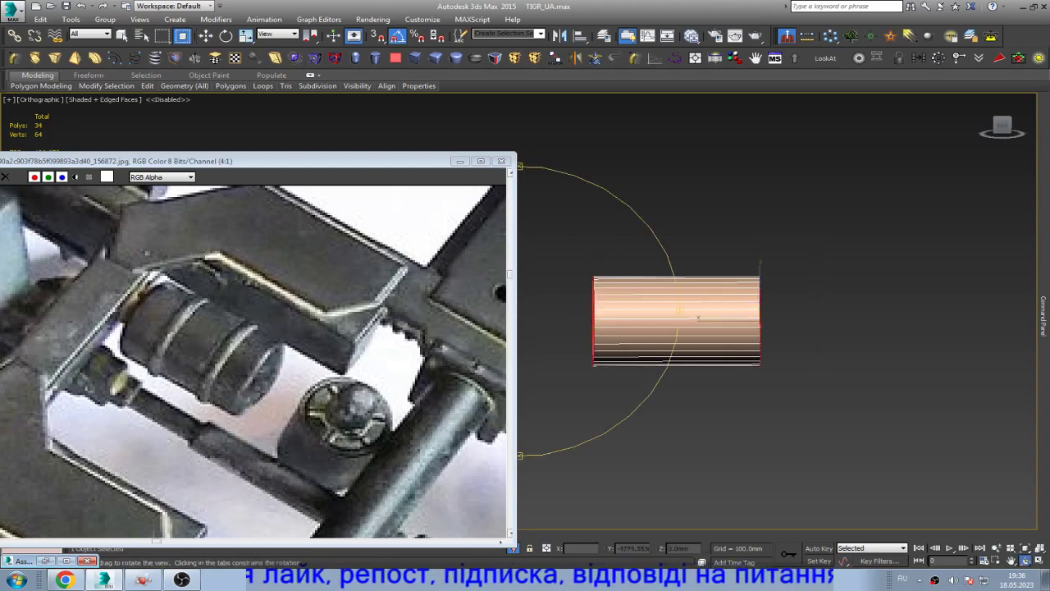
middle_click_drag(714, 328, 763, 312, "alt")
scroll(821, 361, "up", 5)
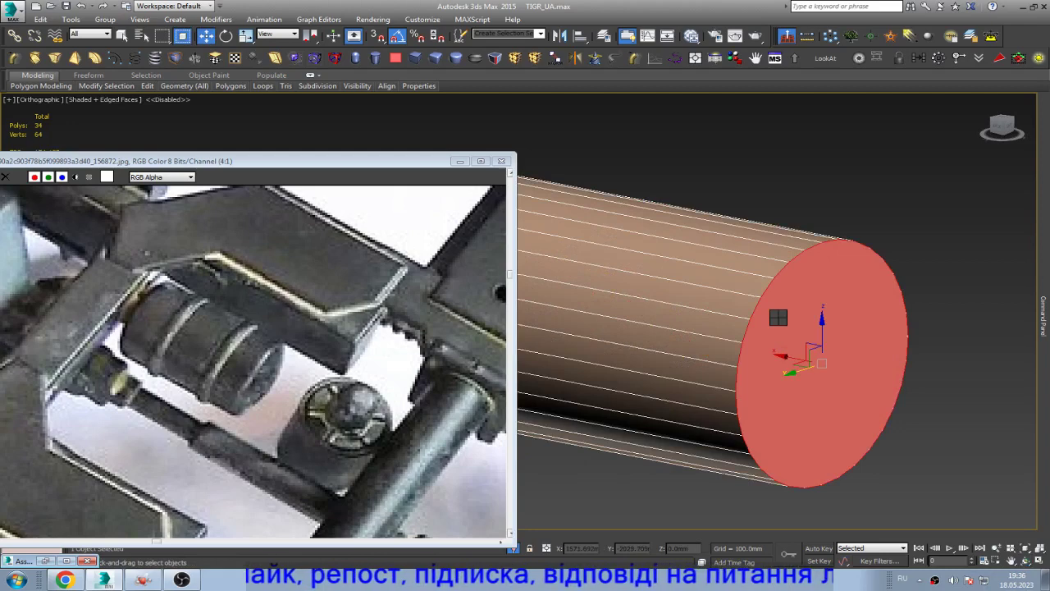
- Shift-extrude the end cap outward, scale it smaller, and push it back into a tapered tip
left_click_drag(778, 317, 860, 344)
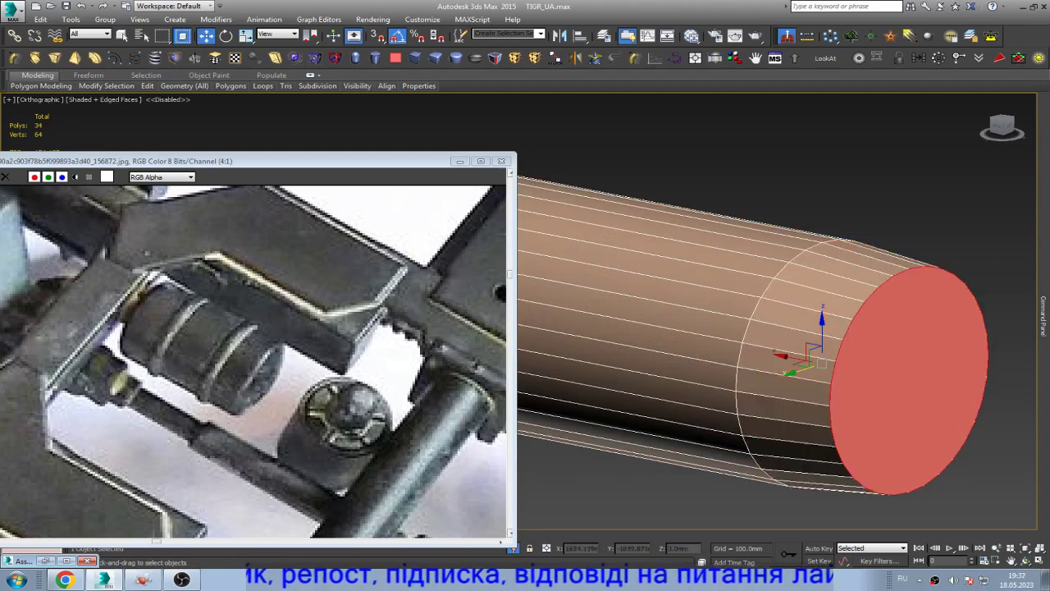
left_click_drag(911, 378, 895, 385)
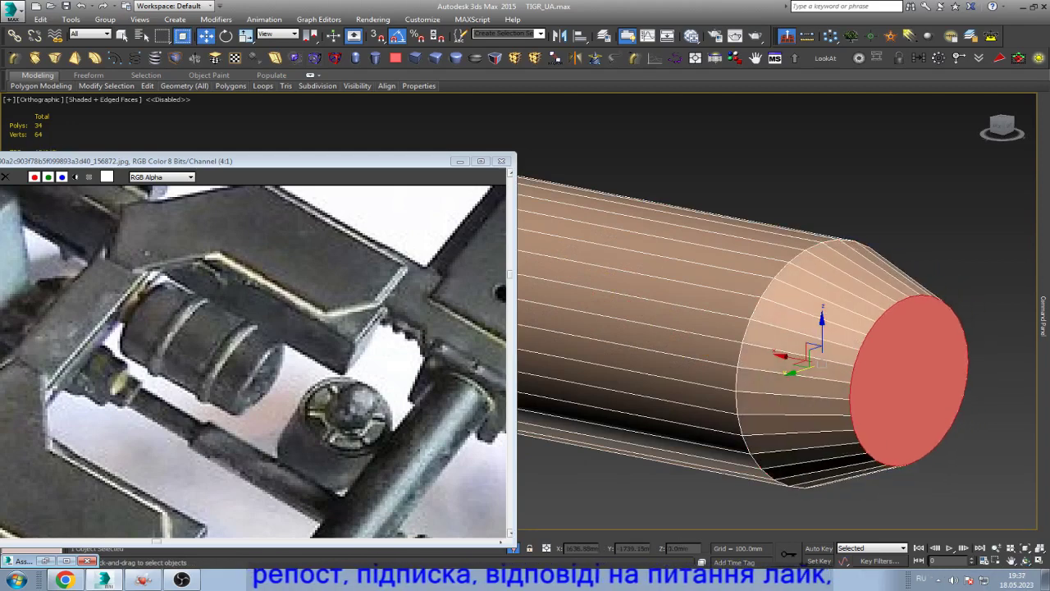
left_click_drag(821, 361, 816, 361)
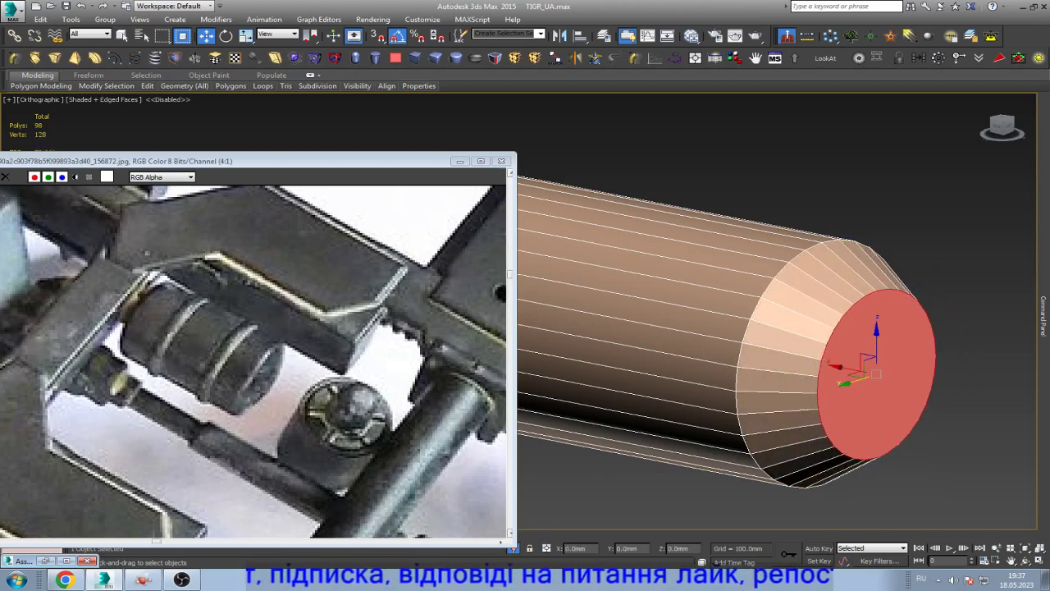
- Inset the tapered end cap, adjusting the width of the new ring of faces
key("2")
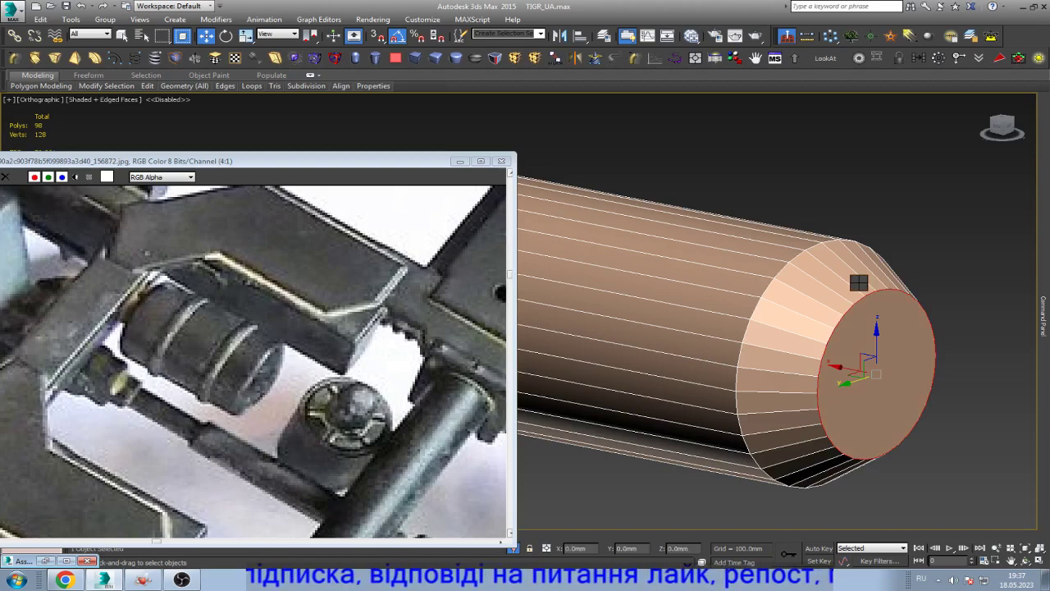
left_click_drag(858, 283, 858, 238)
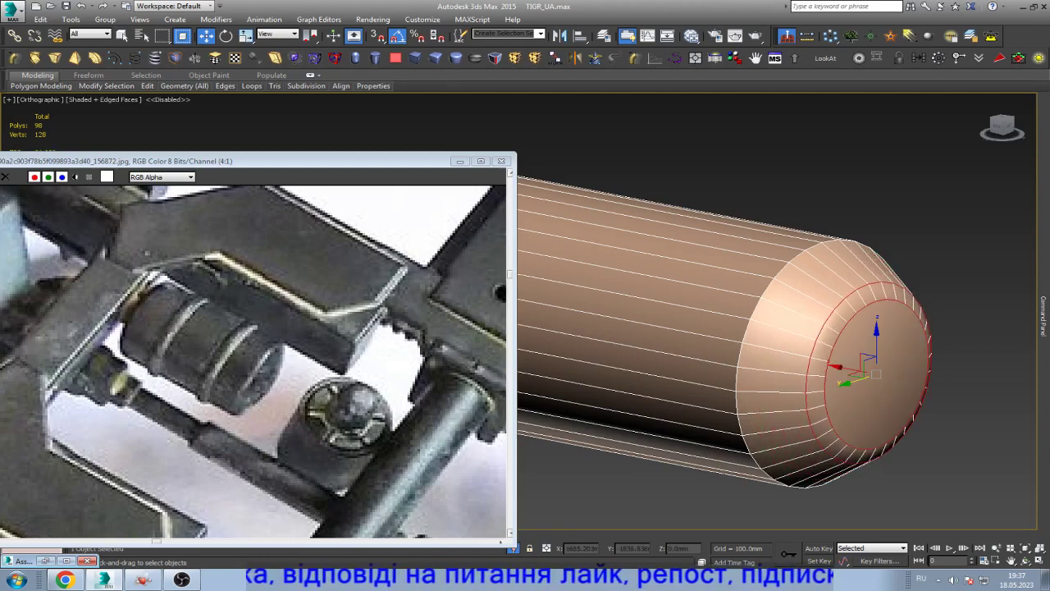
left_click_drag(858, 238, 858, 209)
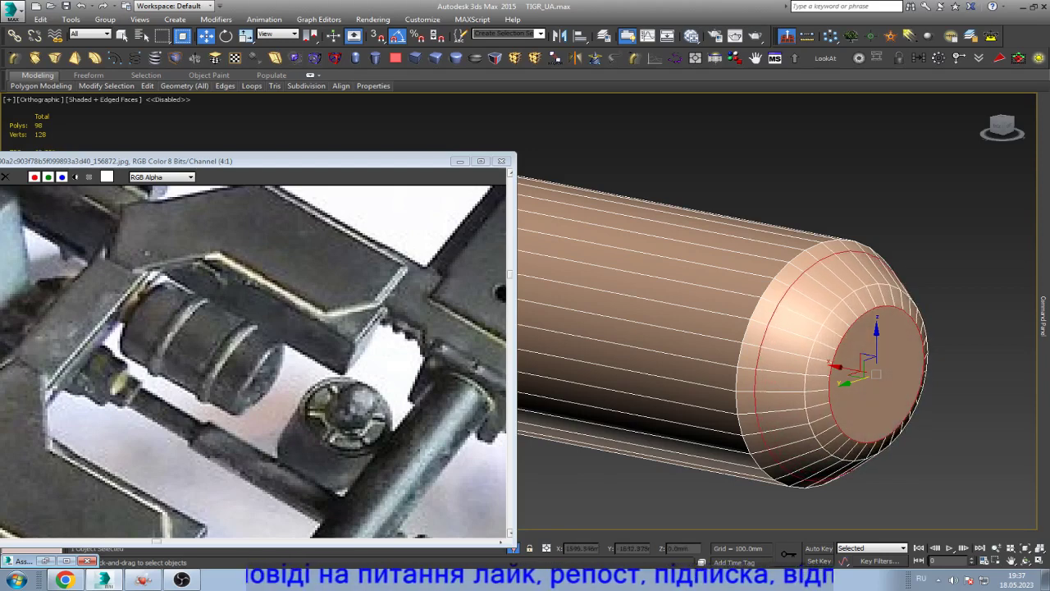
- Scale down the central cap polygon to round off the rod end's shoulder
key("2")
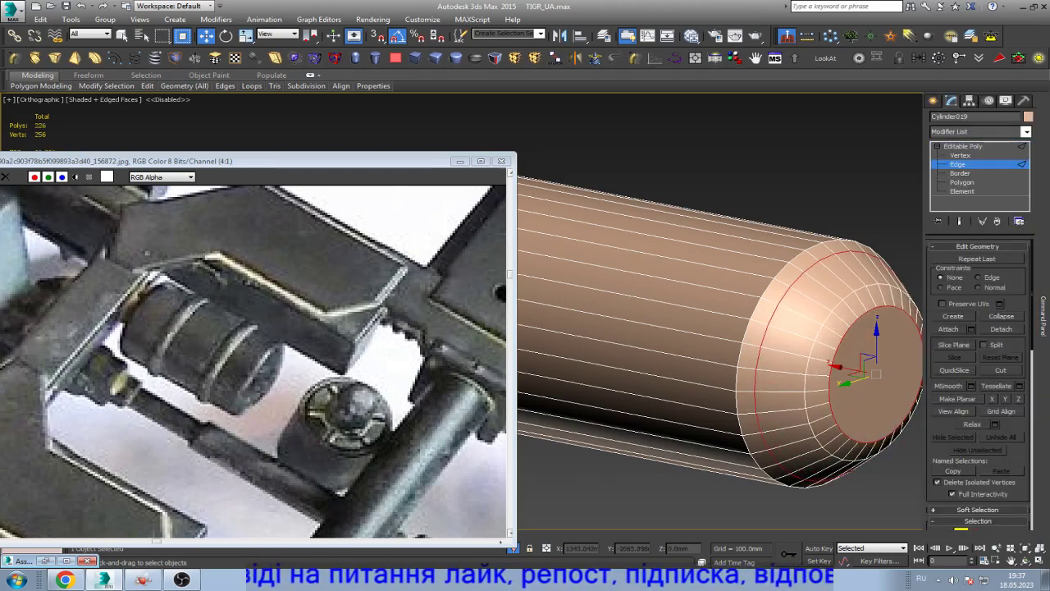
key("4")
key("z")
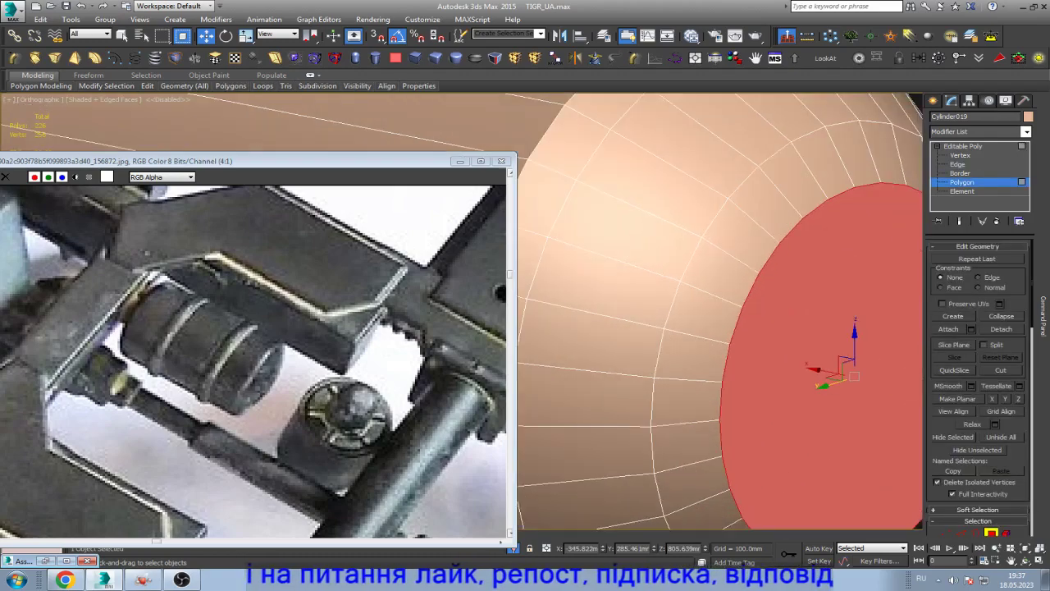
scroll(698, 329, "down", 3)
key("r")
left_click_drag(696, 316, 695, 345)
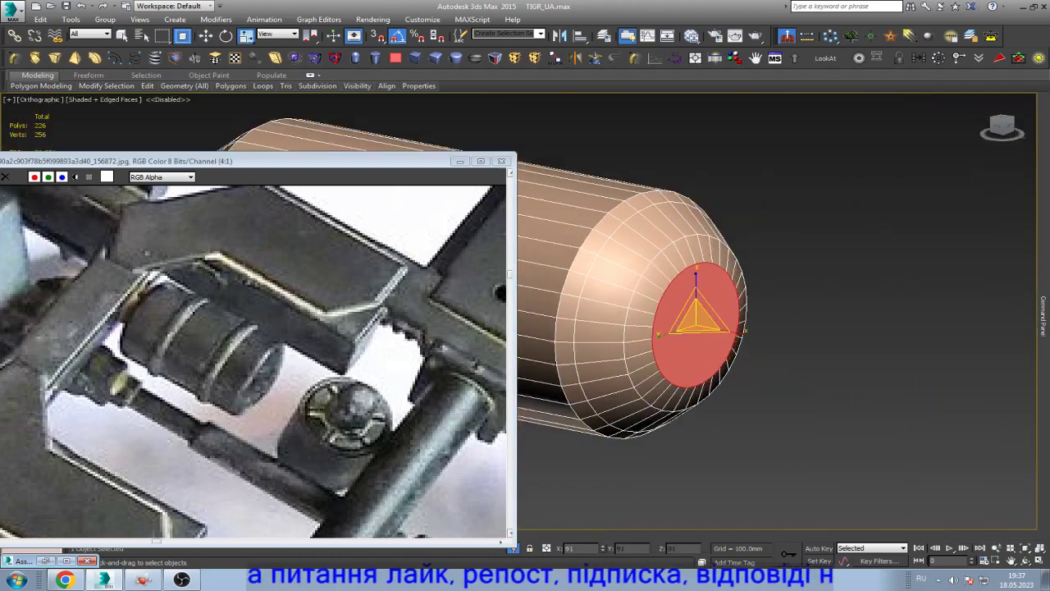
scroll(698, 328, "up", 2)
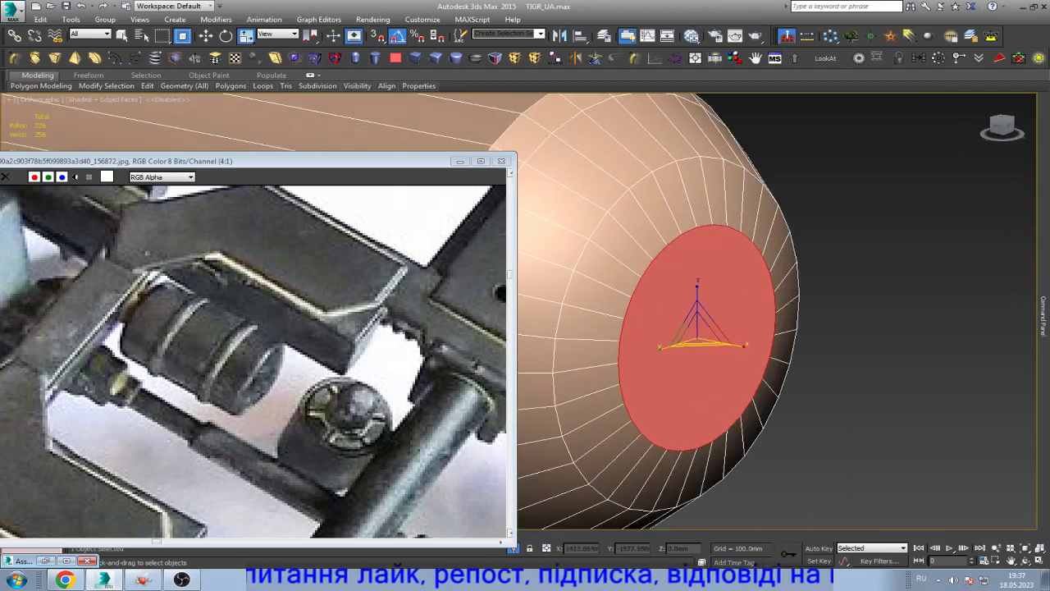
scroll(698, 328, "down", 5)
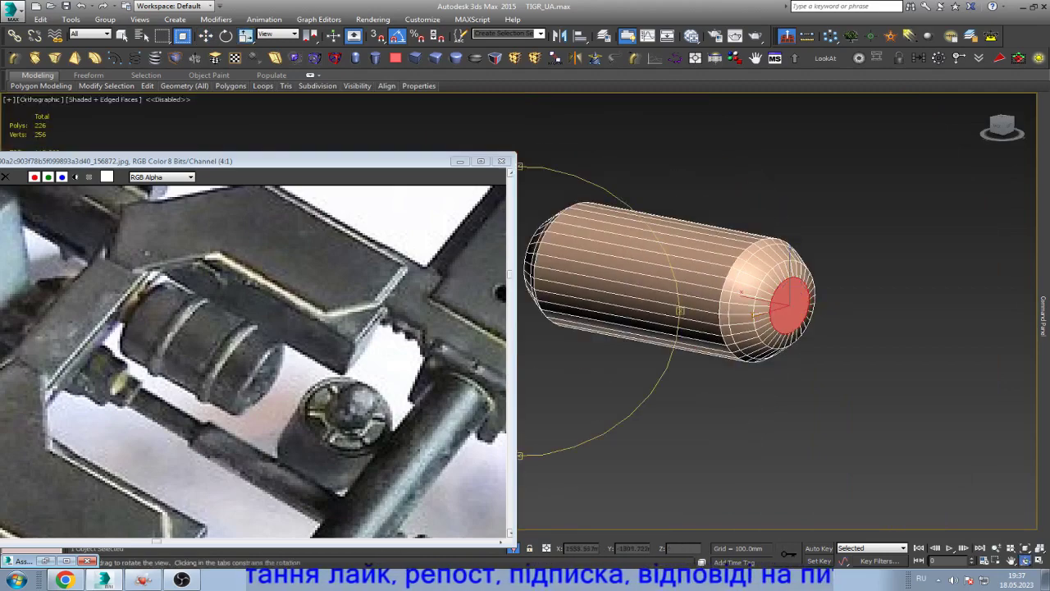
middle_click_drag(698, 328, 673, 361, "alt")
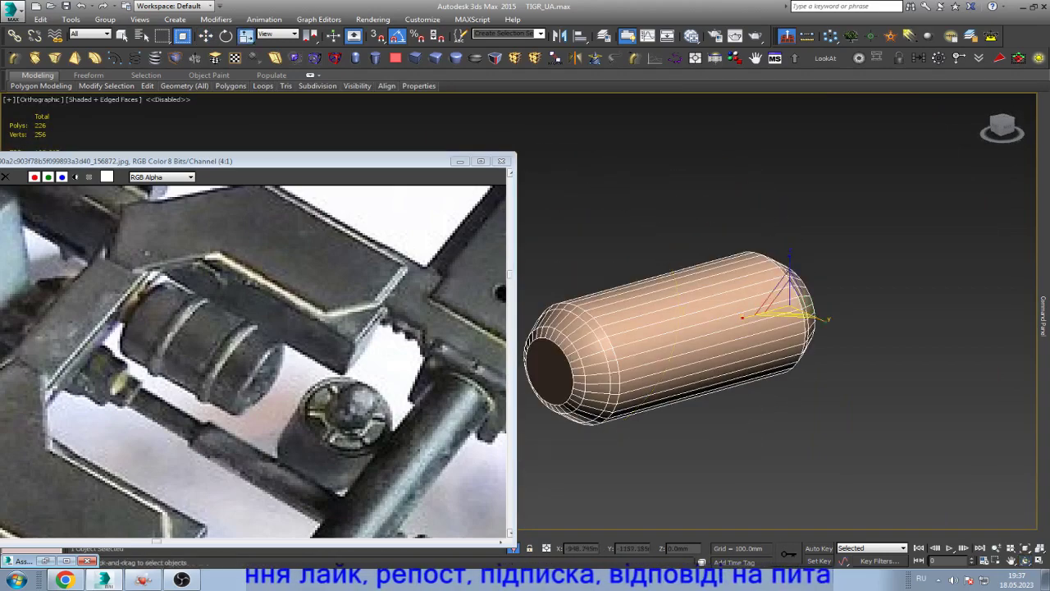
- Narrow the selected end vertex loops along X, flattening the rod end's profile
key("1")
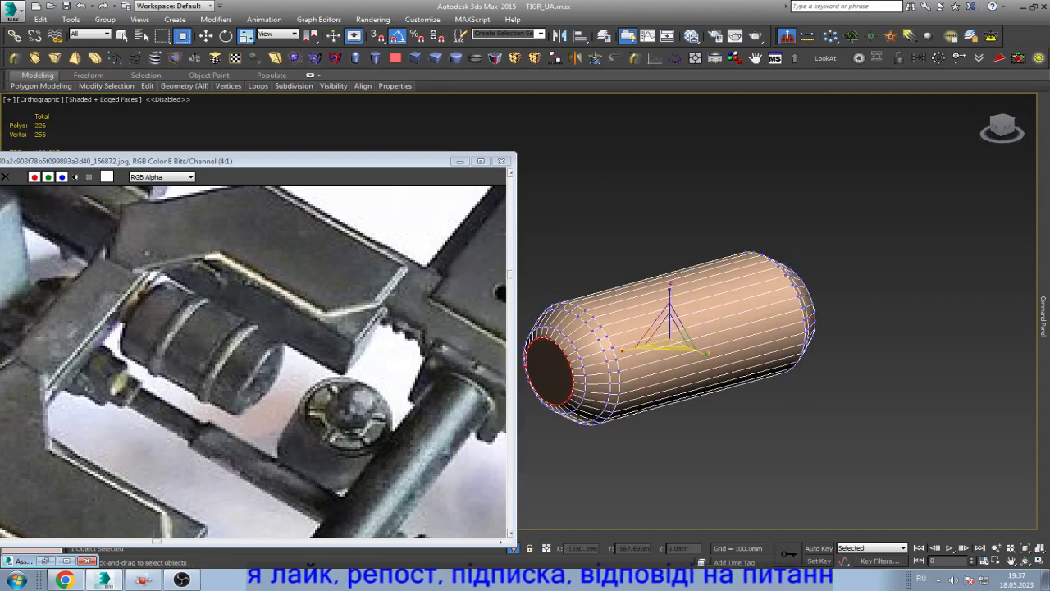
scroll(978, 386, "down", 2)
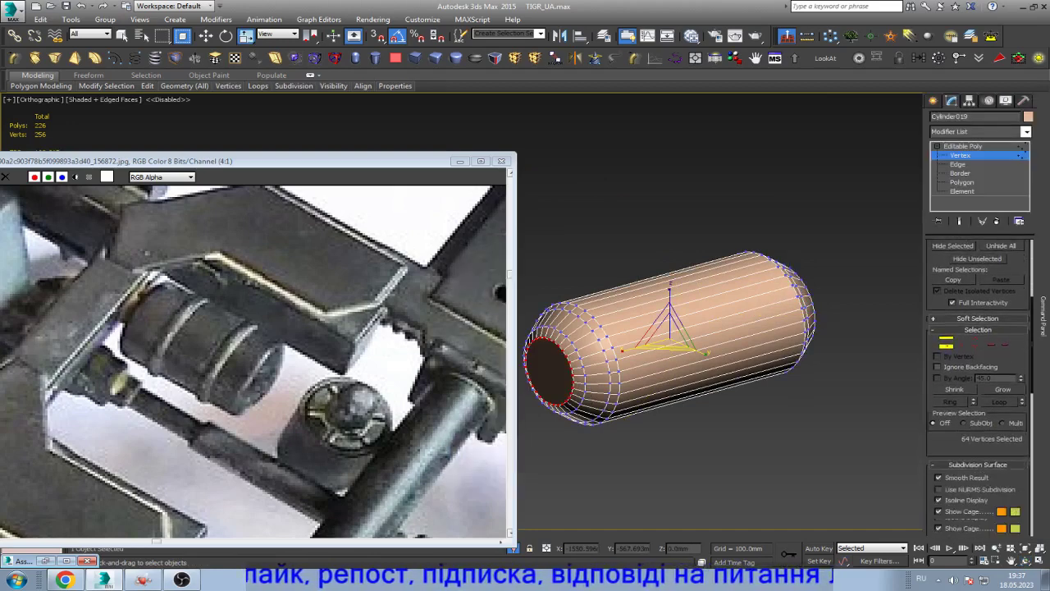
scroll(978, 386, "down", 2)
scroll(978, 386, "down", 2)
scroll(978, 386, "down", 2)
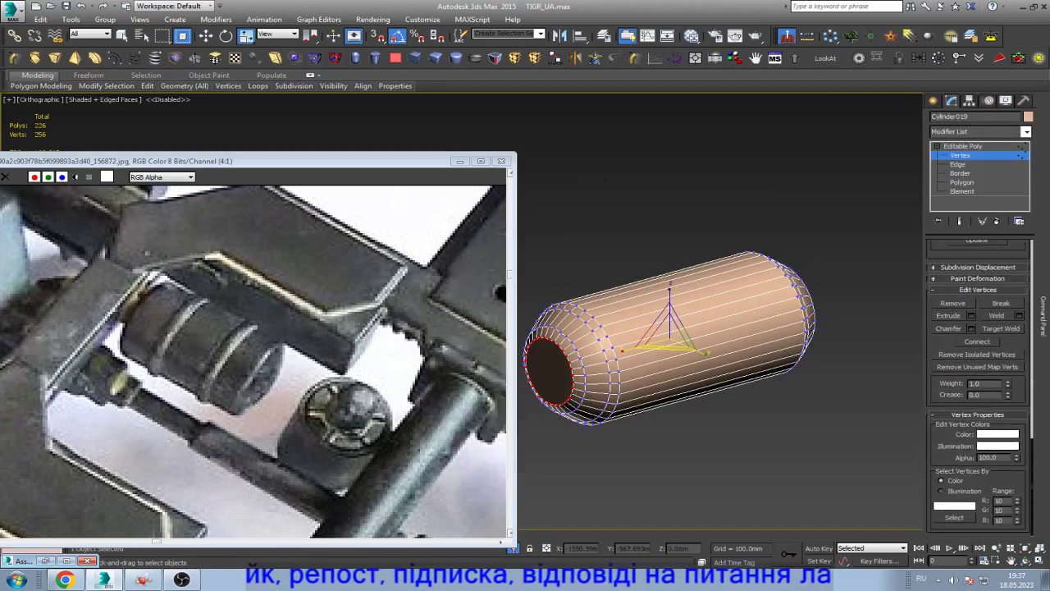
scroll(979, 386, "up", 2)
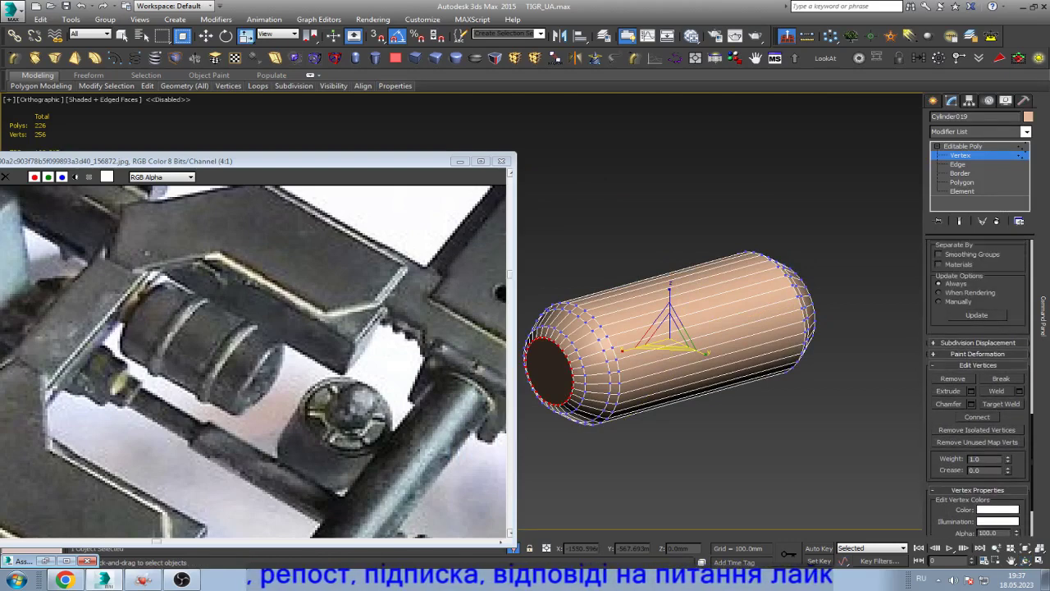
scroll(978, 386, "up", 3)
scroll(978, 386, "up", 2)
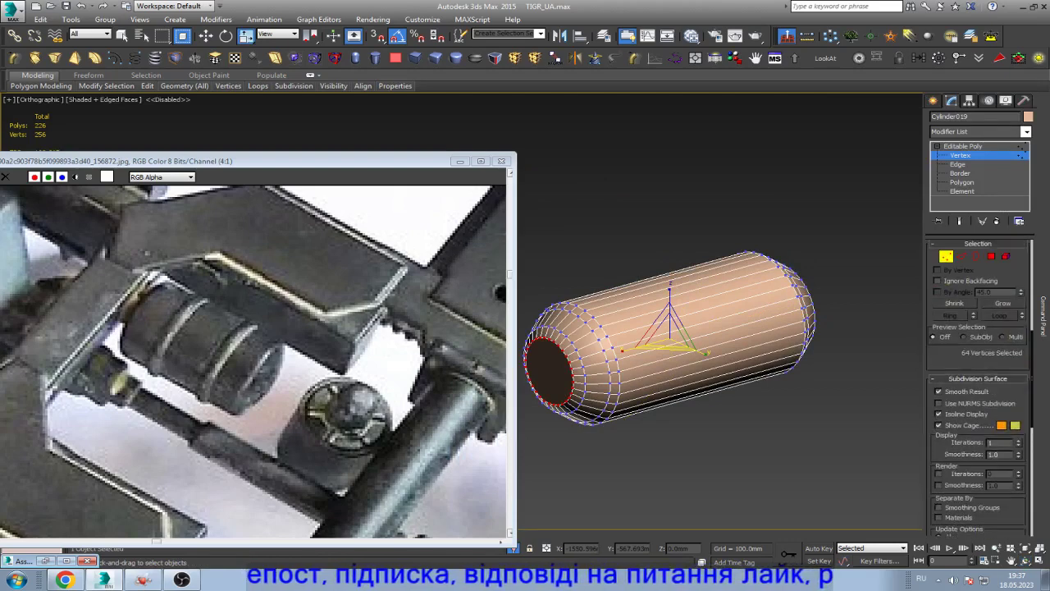
scroll(978, 386, "up", 2)
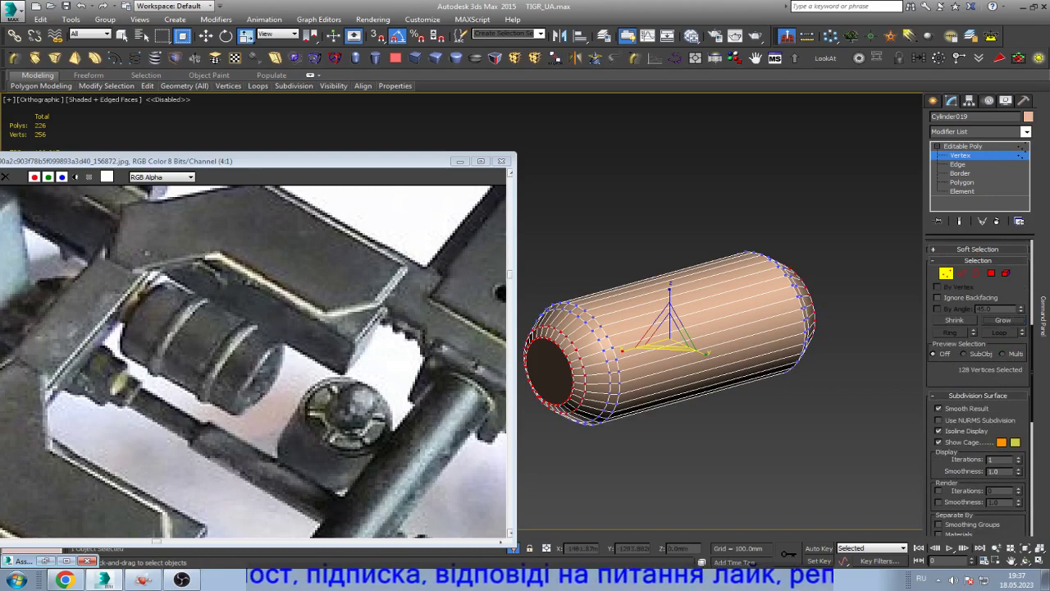
left_click_drag(704, 353, 694, 353)
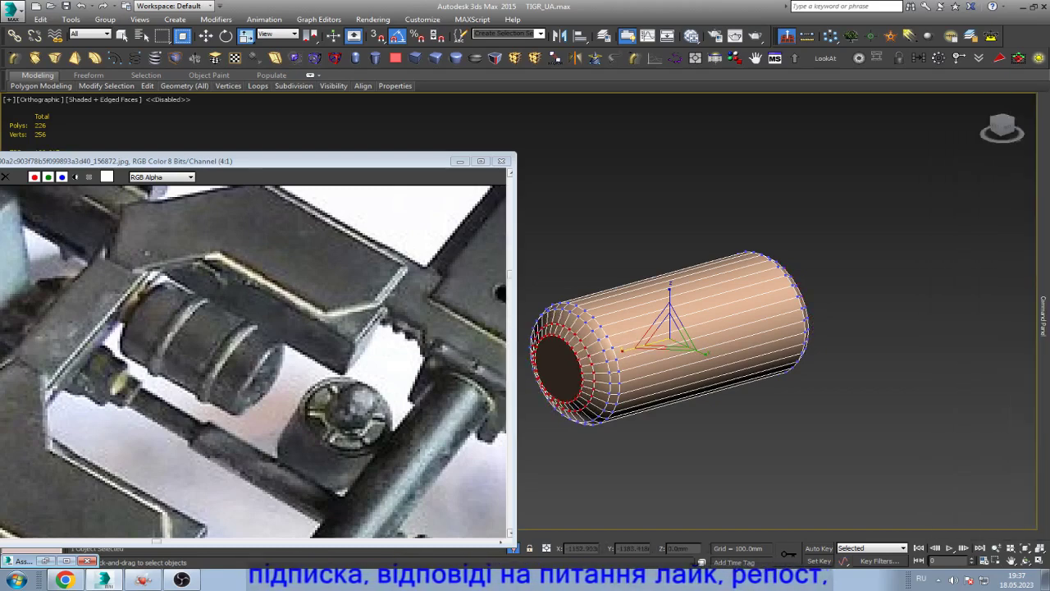
key("3")
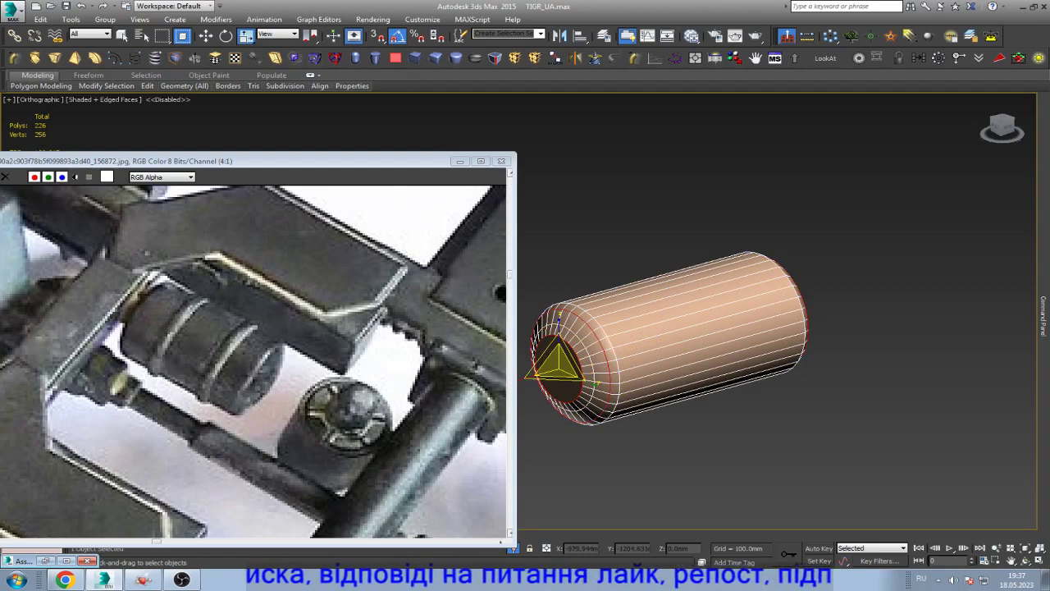
- Inset the end cap and collapse its centre face into a fan of triangles
key("4")
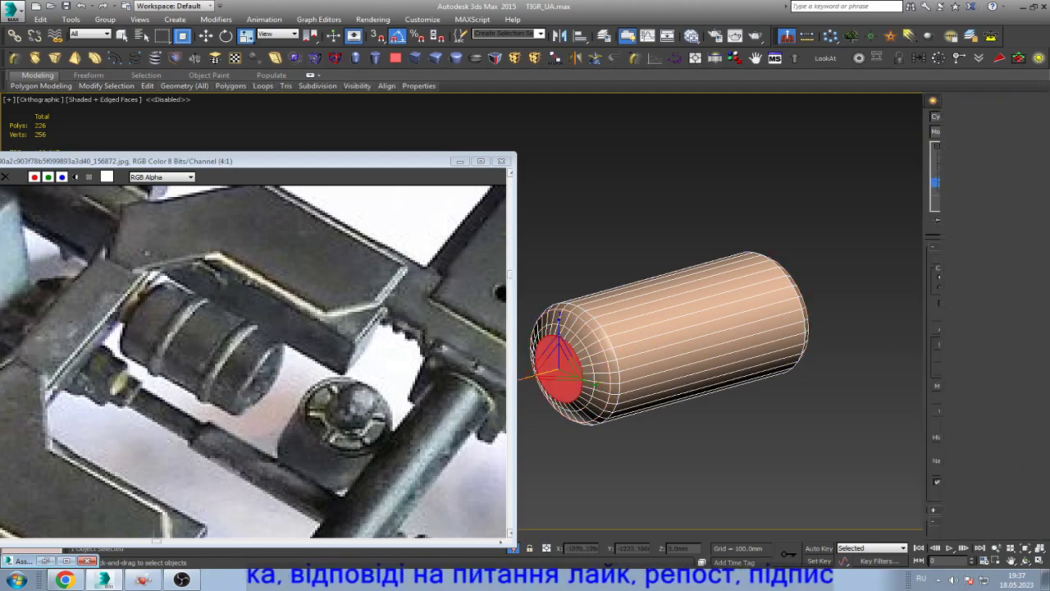
key("w")
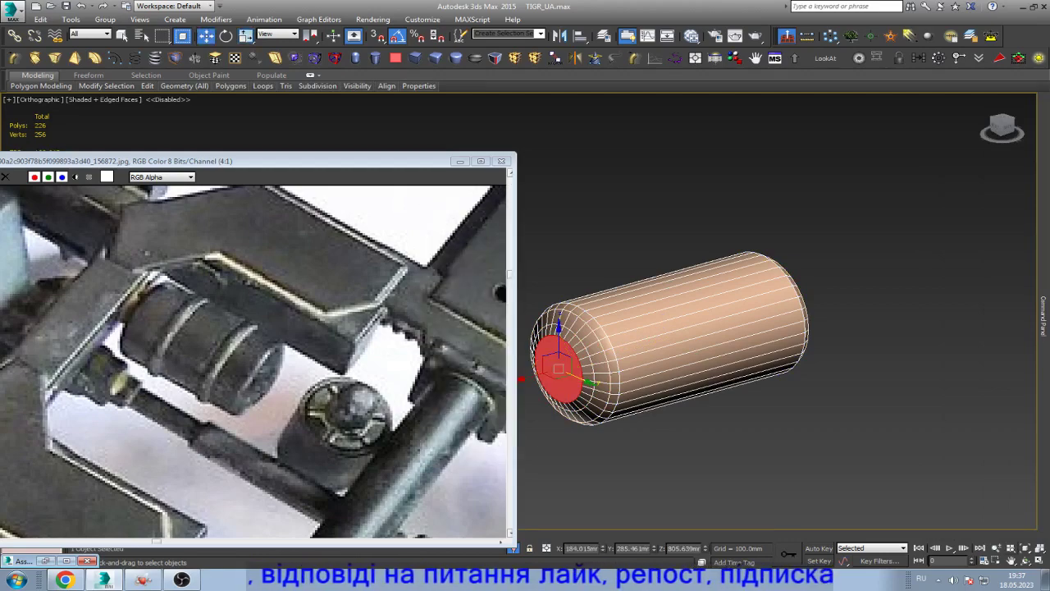
middle_click_drag(673, 344, 689, 328, "alt")
scroll(673, 344, "up", 3)
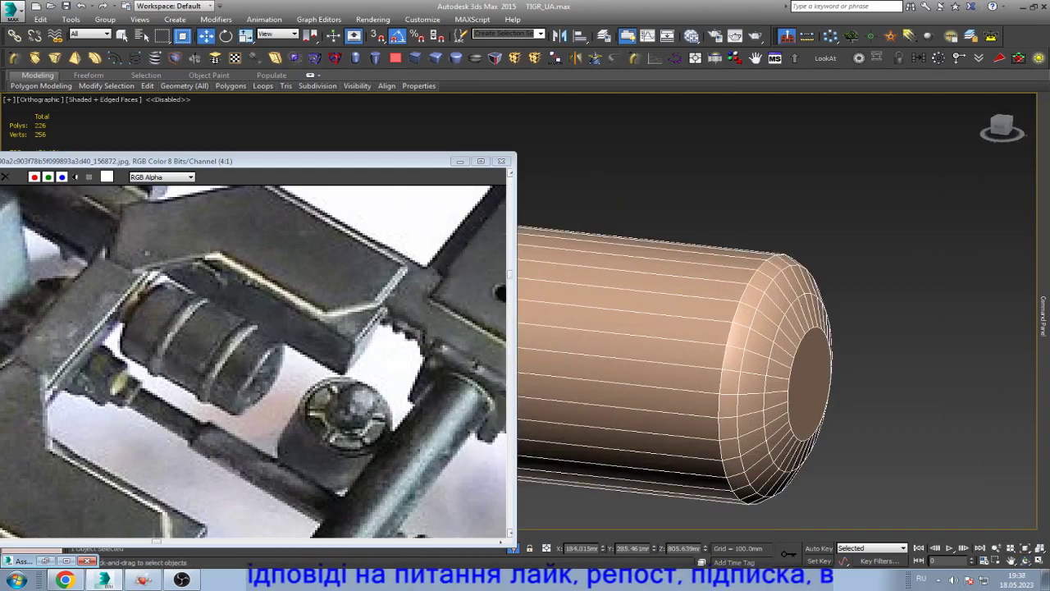
scroll(838, 337, "up", 3)
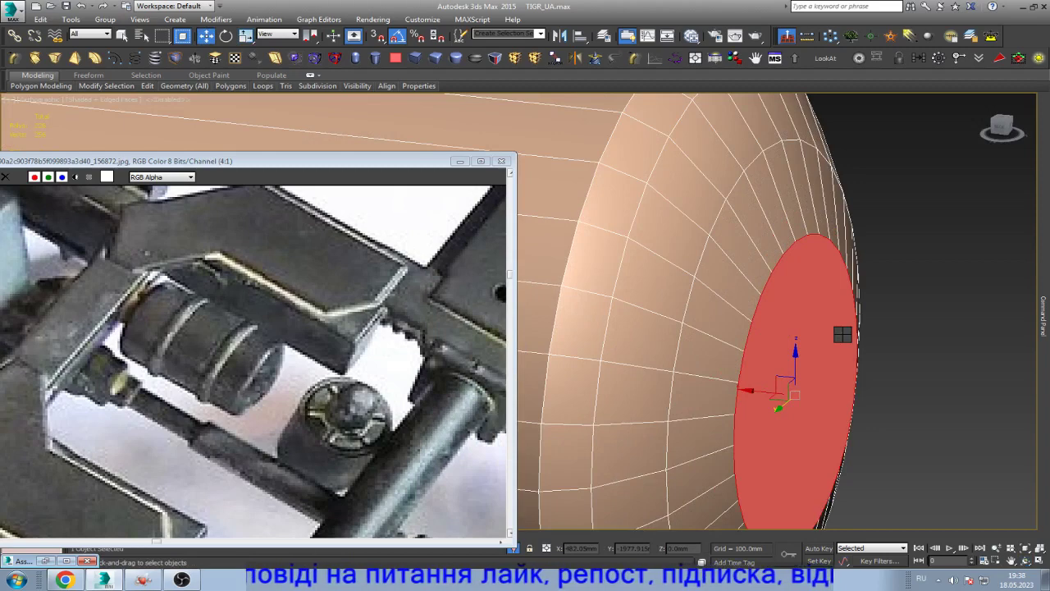
left_click_drag(843, 334, 841, 361)
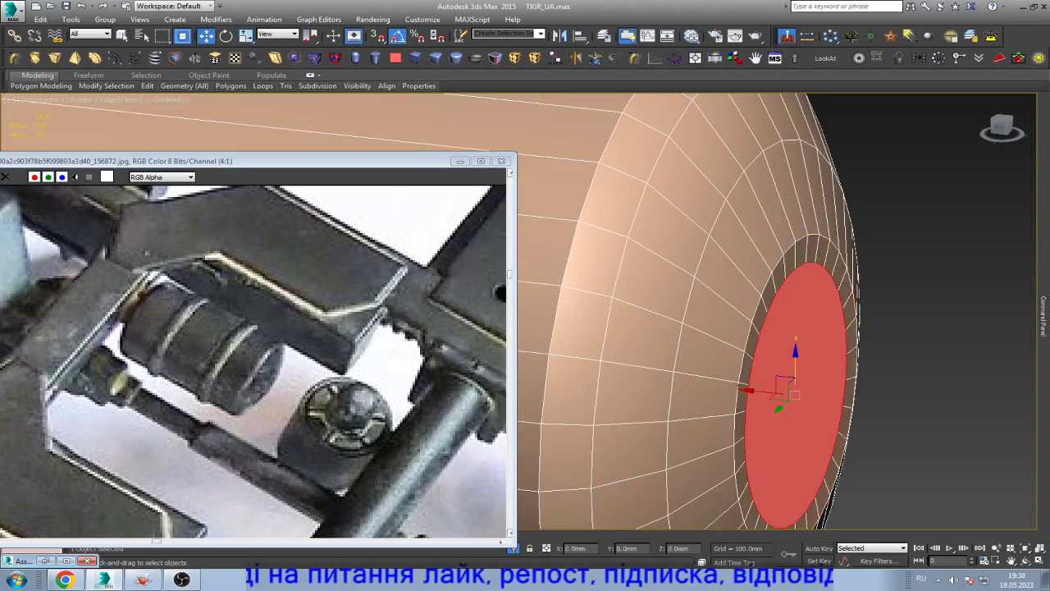
key("ctrl+alt+c")
key("2")
left_click(736, 411)
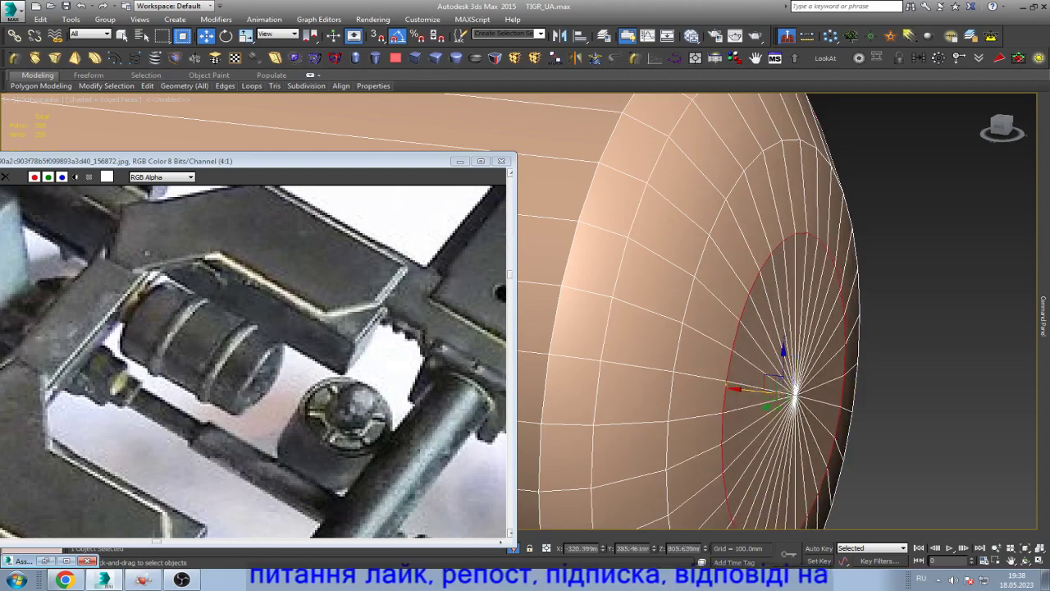
scroll(853, 263, "down", 5)
left_click(1025, 561)
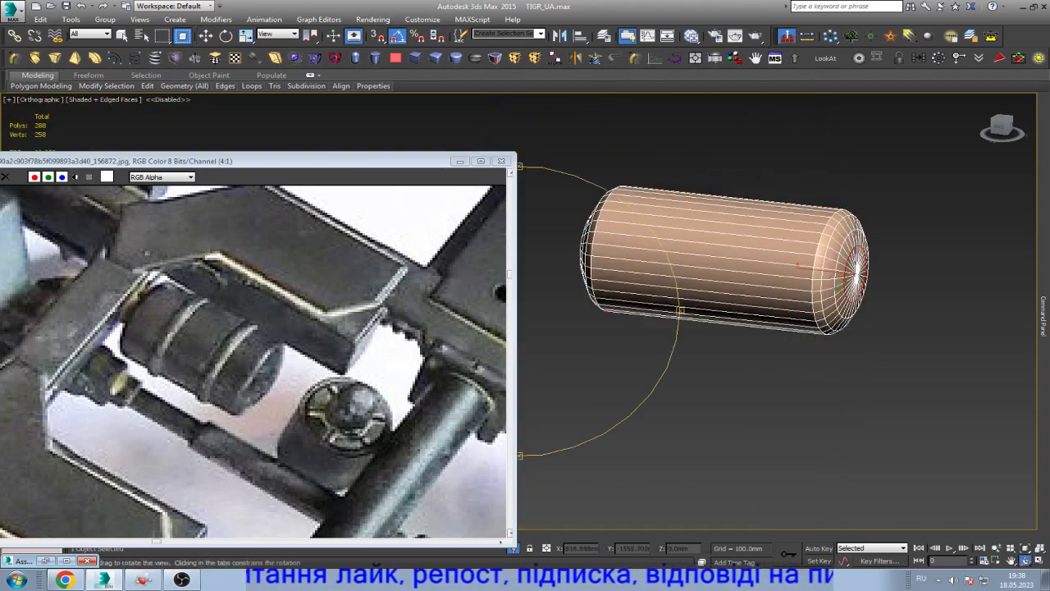
- Connect the rod's lengthwise edge ring with two loops and spread them apart
left_click_drag(624, 312, 680, 310)
key("w")
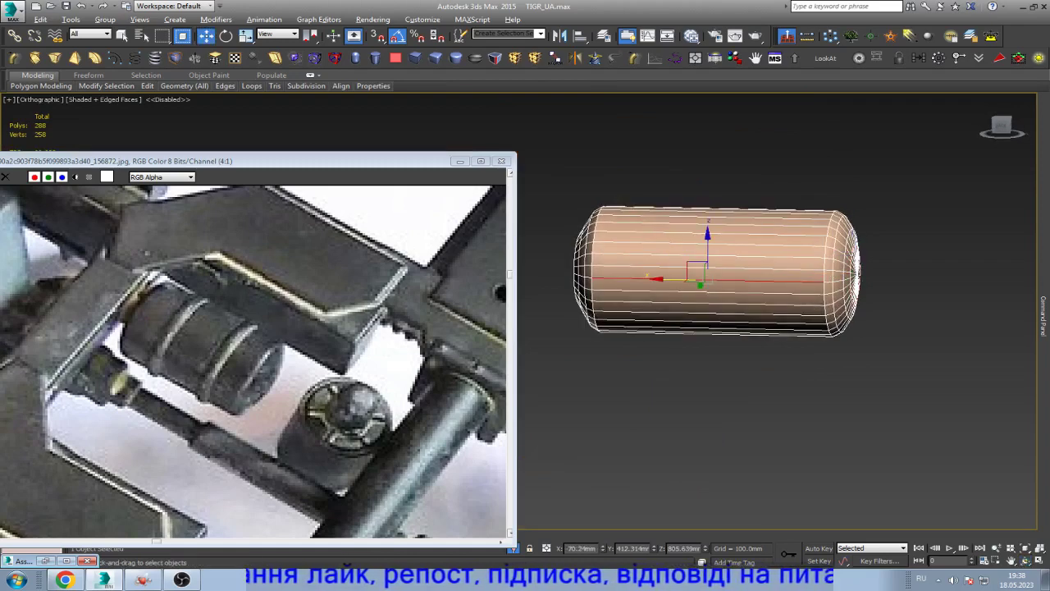
key("2")
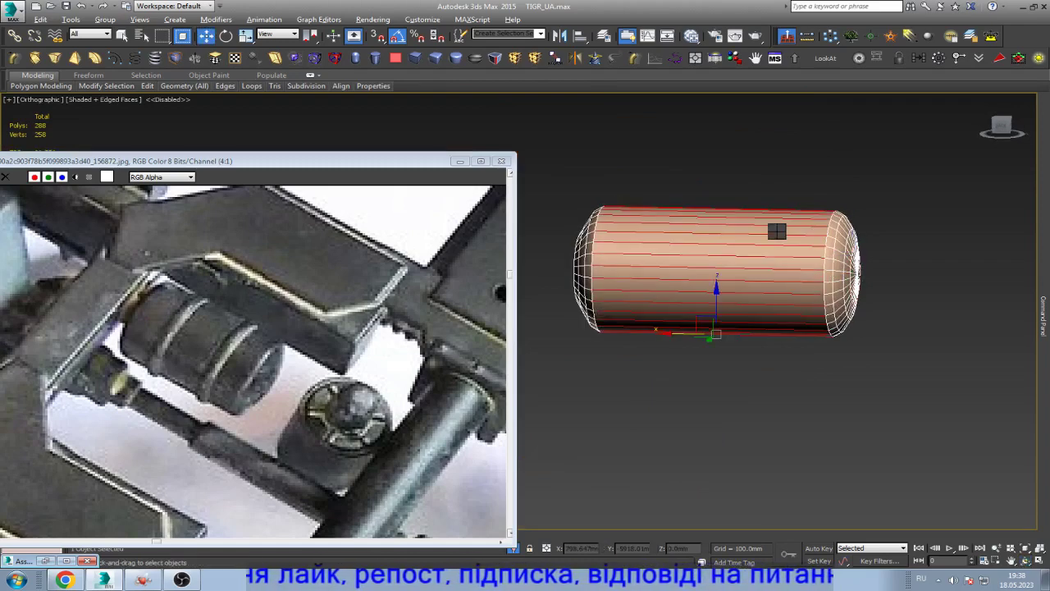
key("ctrl+shift+e")
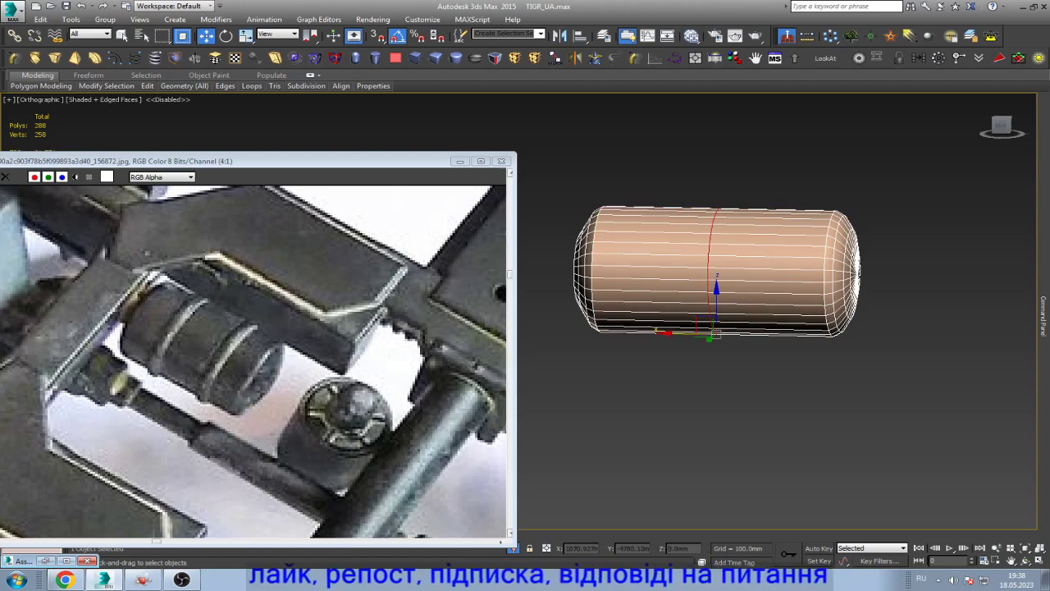
key("ctrl+shift+e")
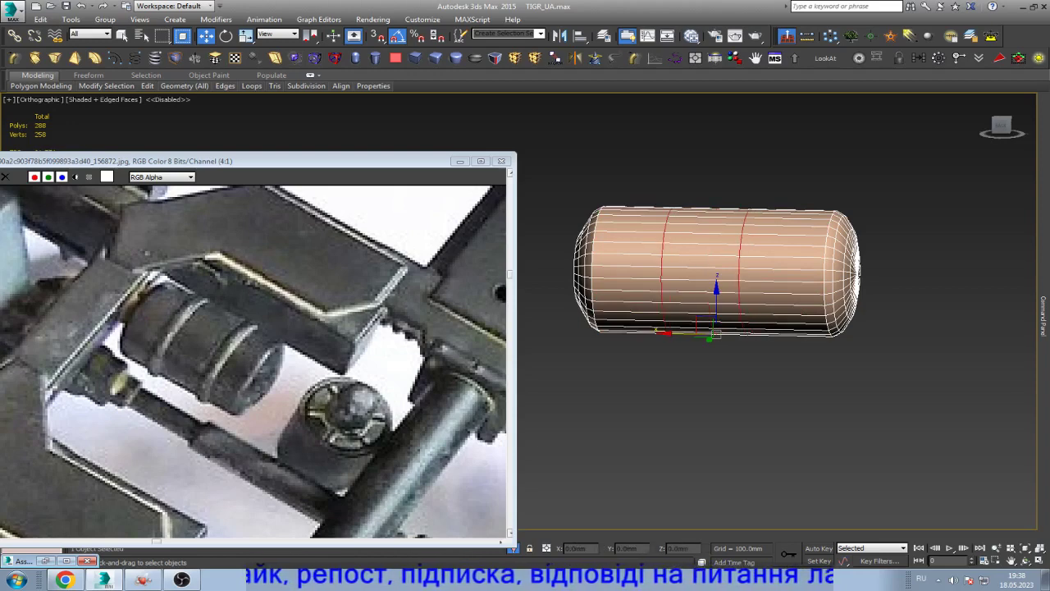
left_click_drag(717, 312, 738, 312)
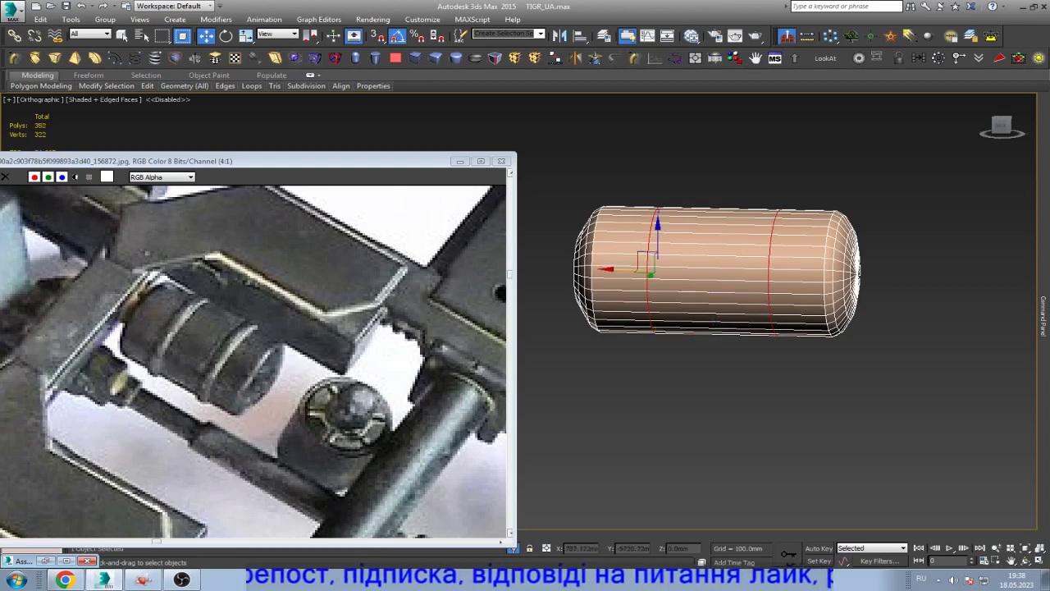
scroll(769, 244, "up", 3)
- Remove two extra edge loops, then ring-select the edges of both bands
left_click(769, 243)
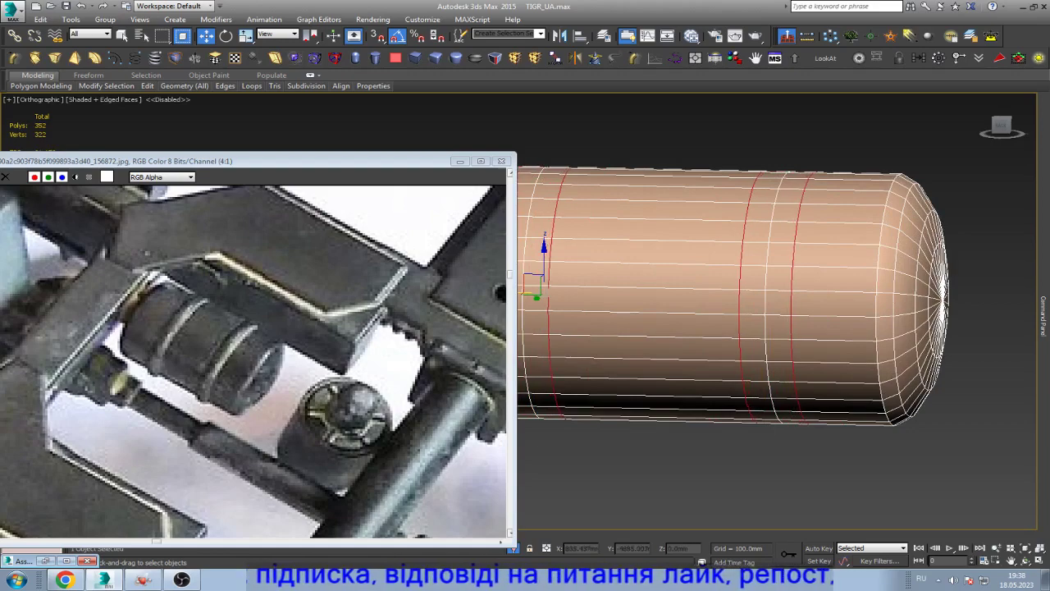
left_click(795, 291)
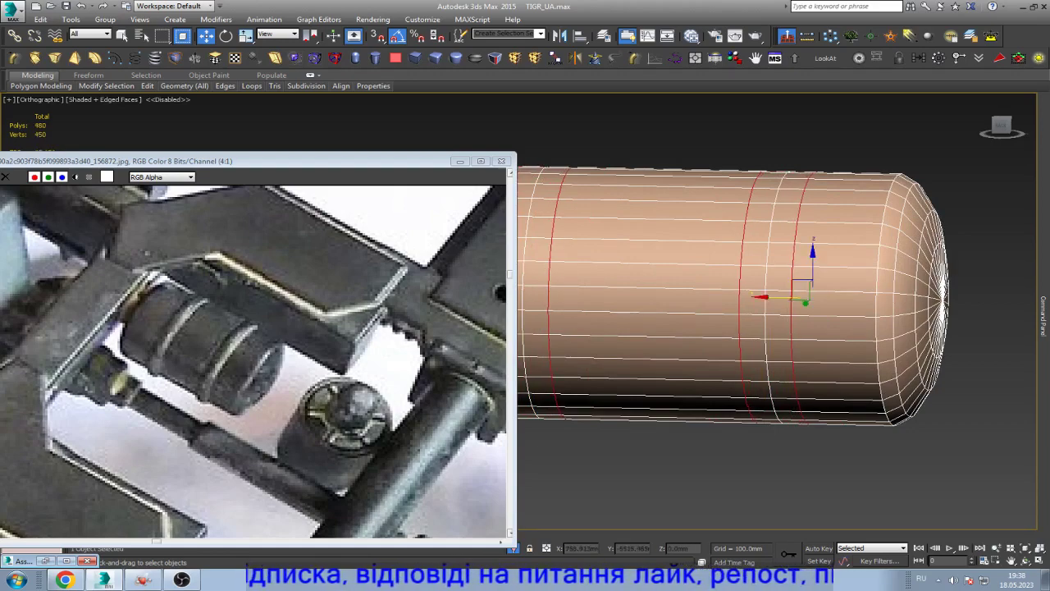
scroll(723, 287, "down", 2)
scroll(620, 270, "up", 4)
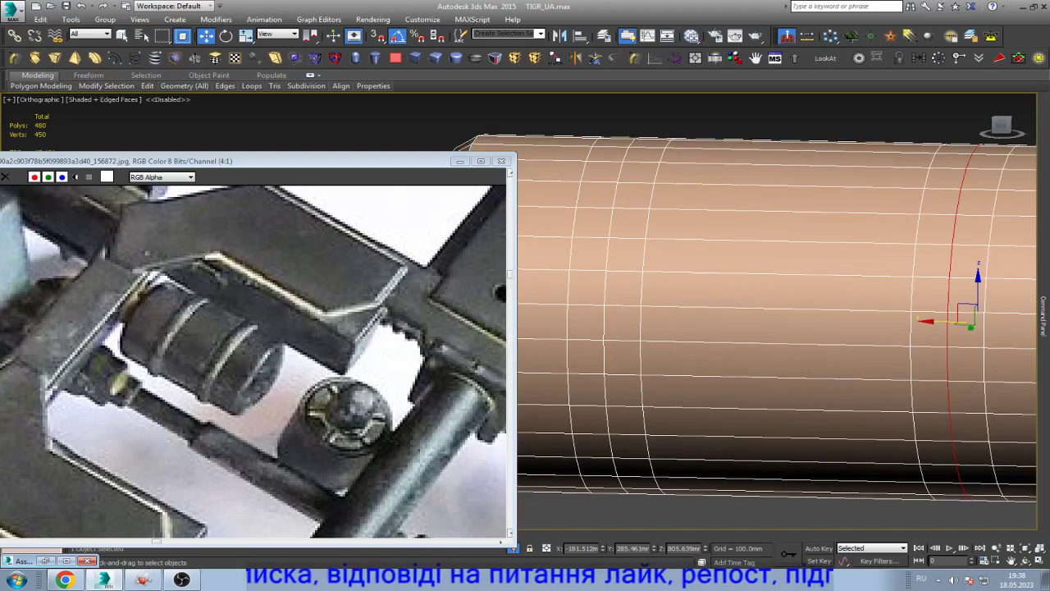
left_click(611, 312, "ctrl")
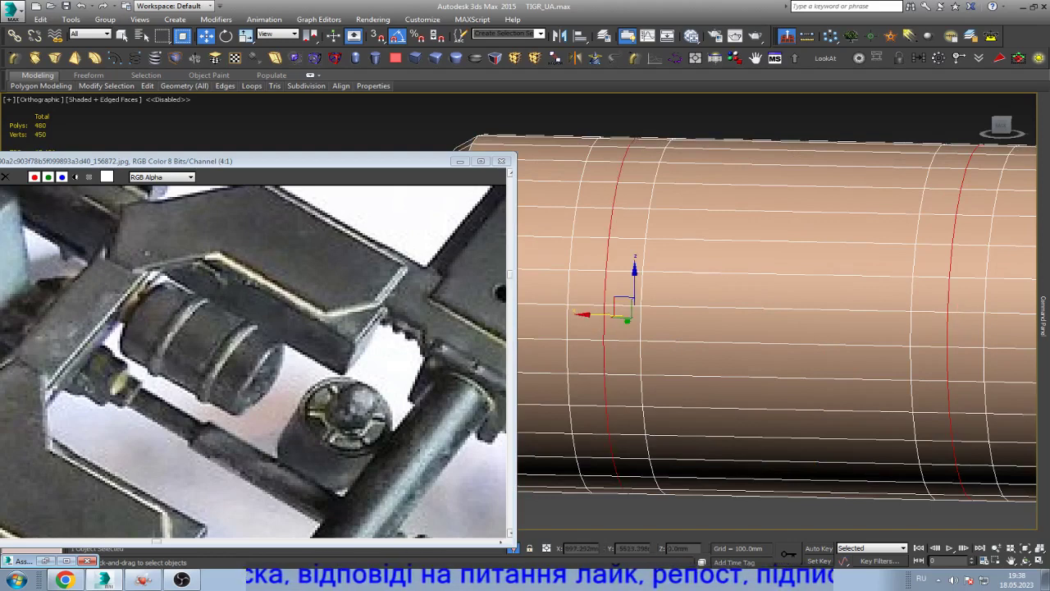
key("ctrl+BackSpace")
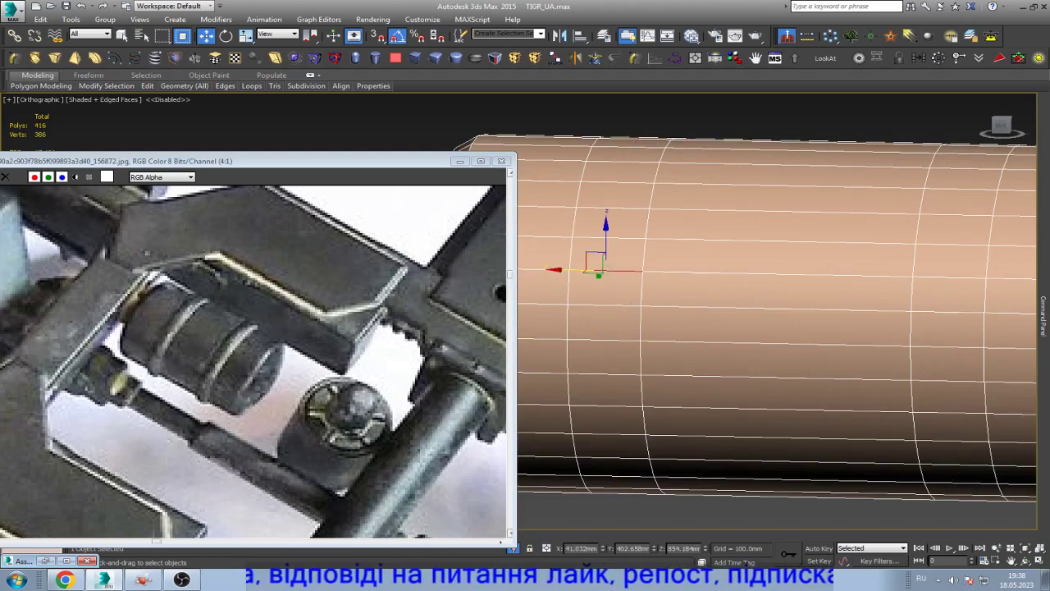
left_click(948, 275, "ctrl")
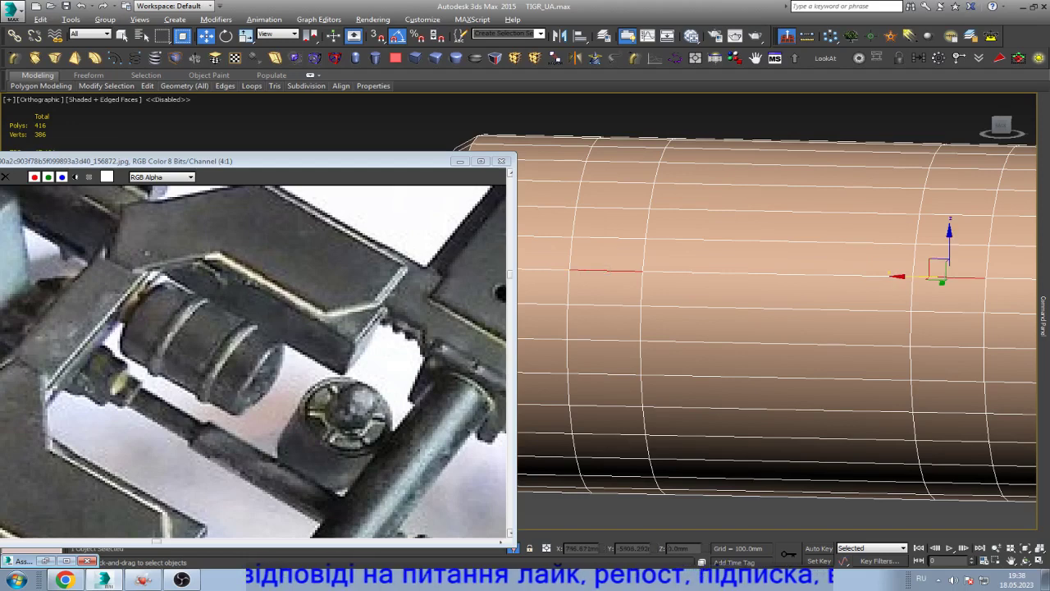
key("alt+r")
- Convert the band edge rings to polygons and extrude them along Local Normal
key("ctrl+4")
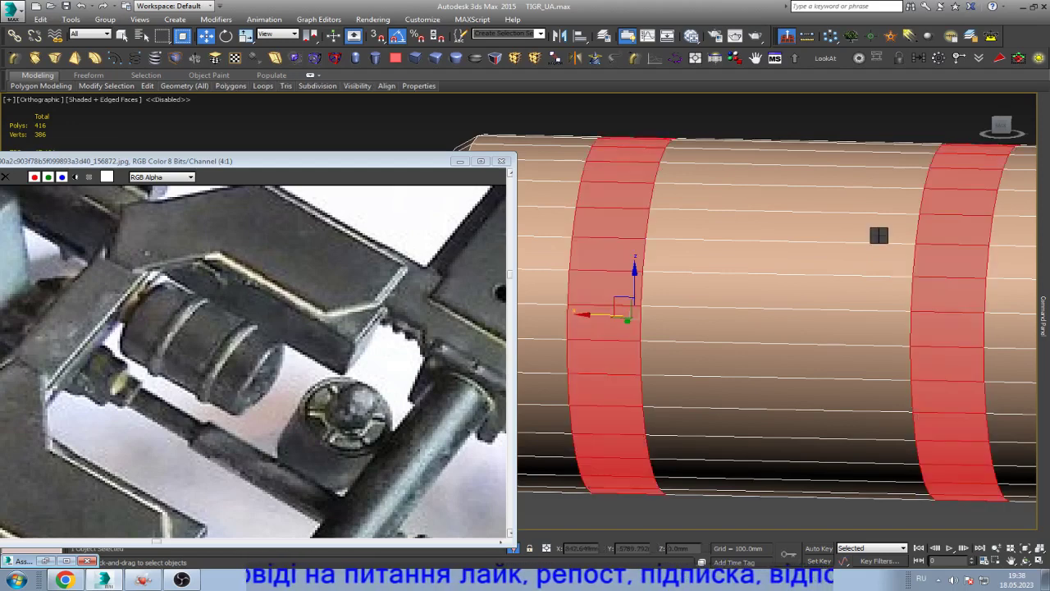
key("shift+e")
right_click(543, 315)
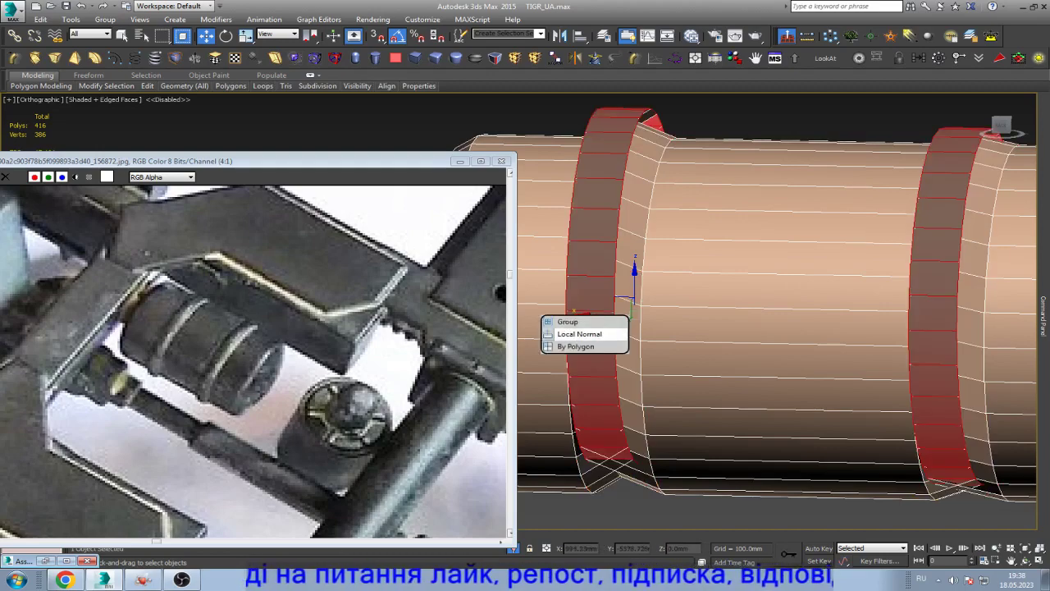
left_click(574, 333)
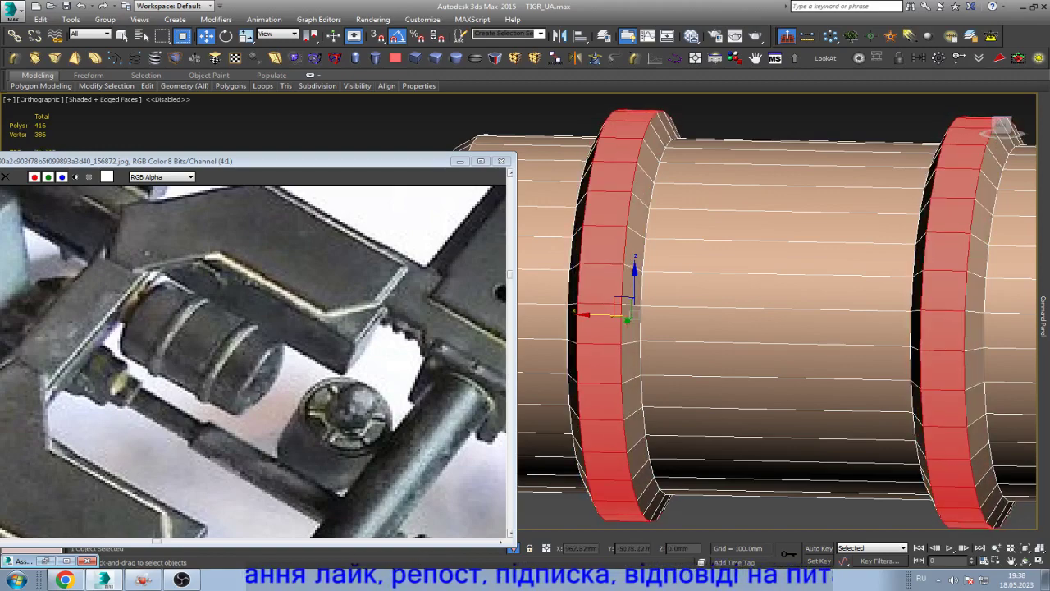
left_click(714, 297)
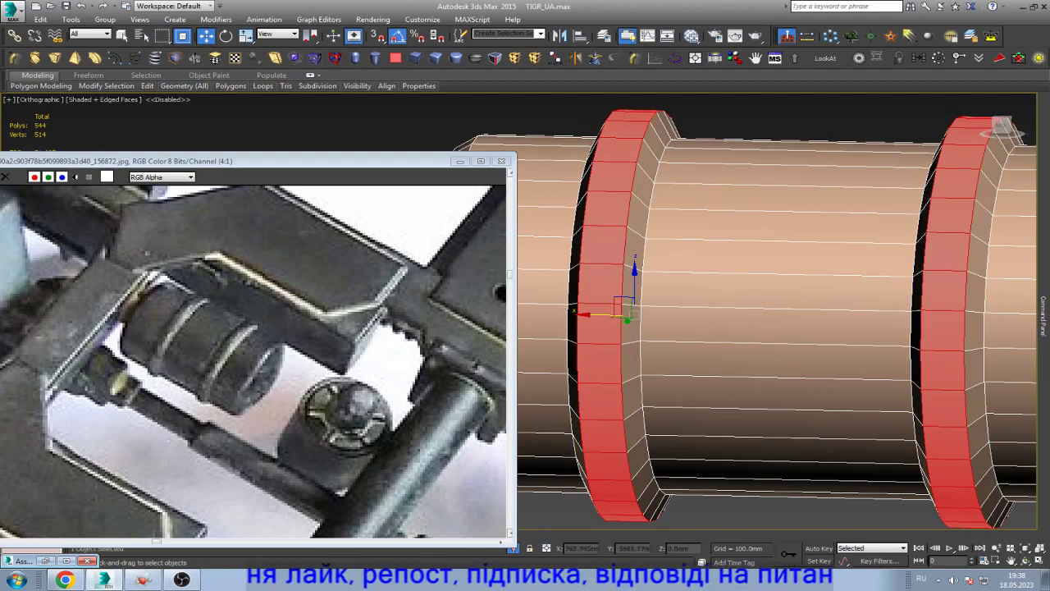
- Select the left band's edge loops and chamfer them three times
key("2")
left_click_drag(977, 320, 931, 320)
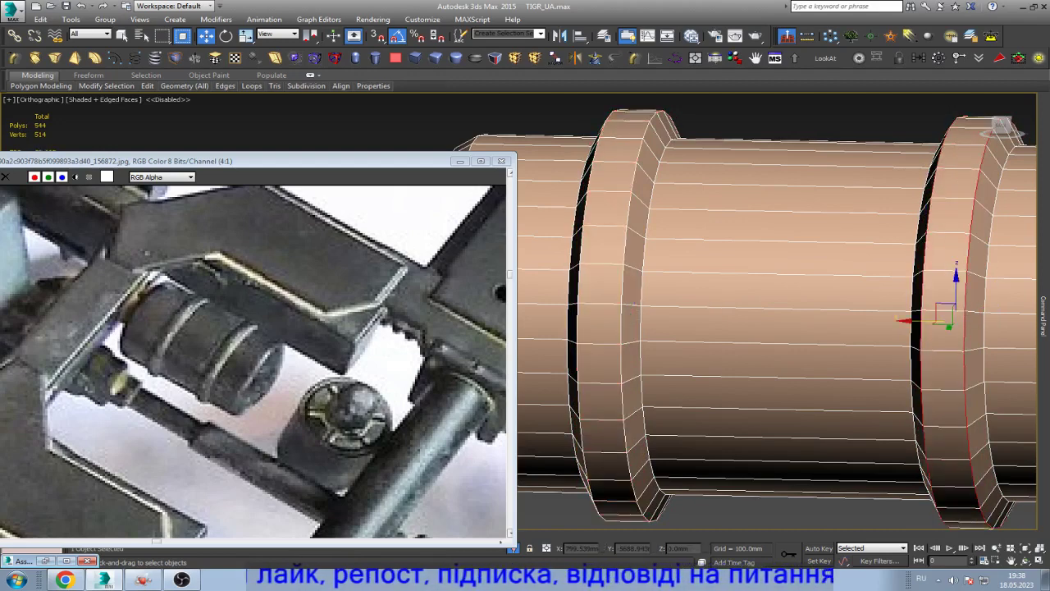
double_click(630, 312)
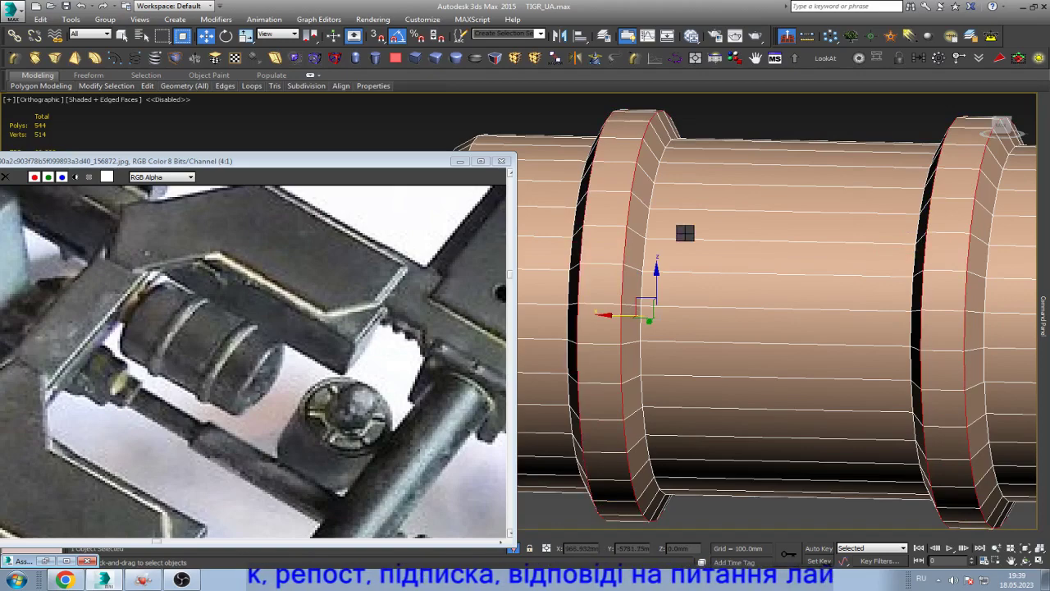
key("ctrl+shift+c")
key("ctrl+shift+c")
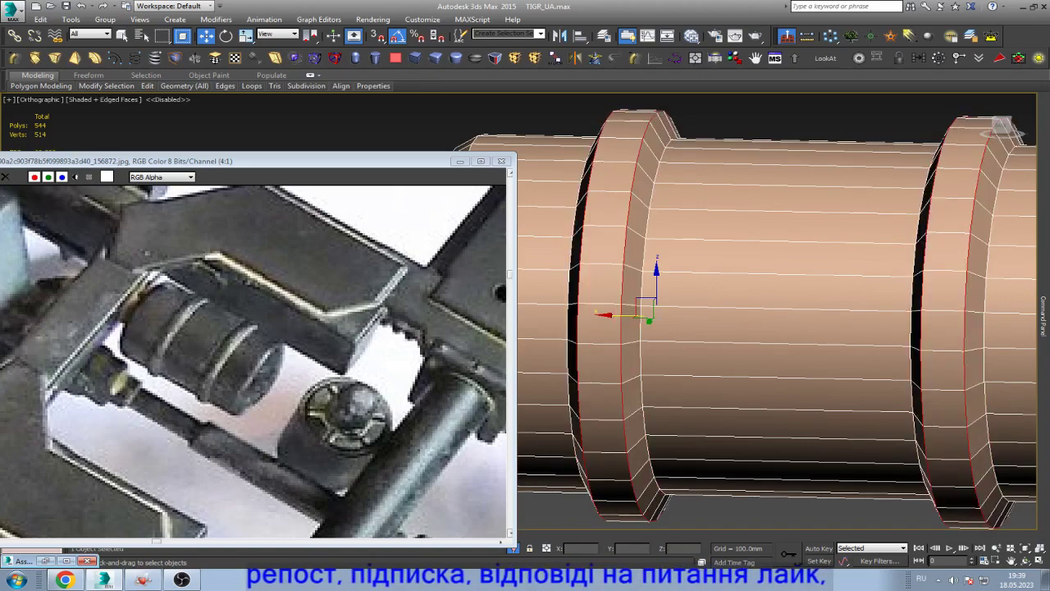
key("ctrl+shift+c")
key("ctrl+shift+c")
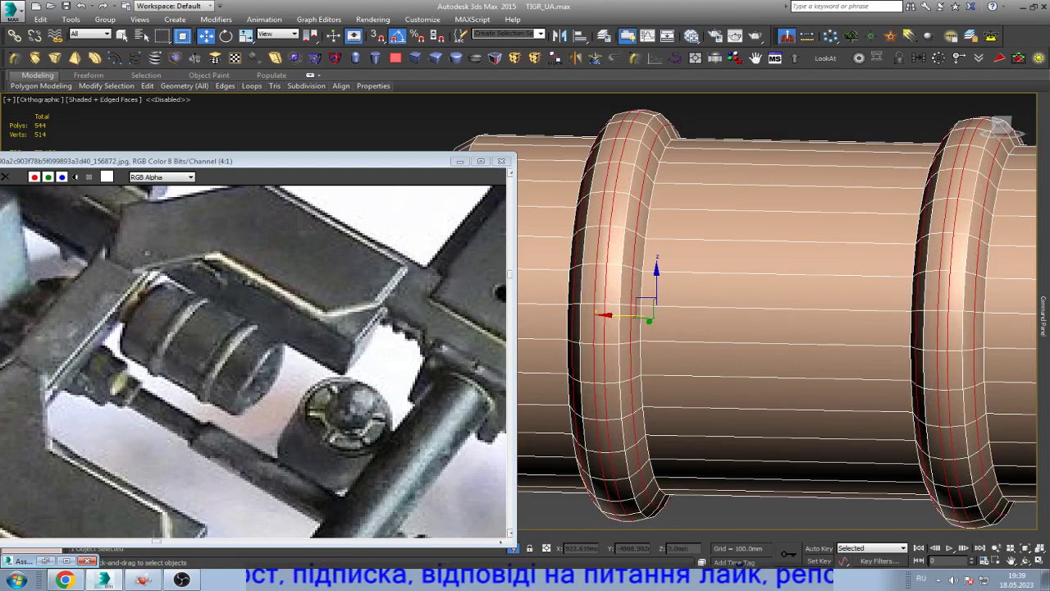
key("ctrl+shift+c")
- Select the remaining band and end edge loops and chamfer them three times
left_click(644, 246)
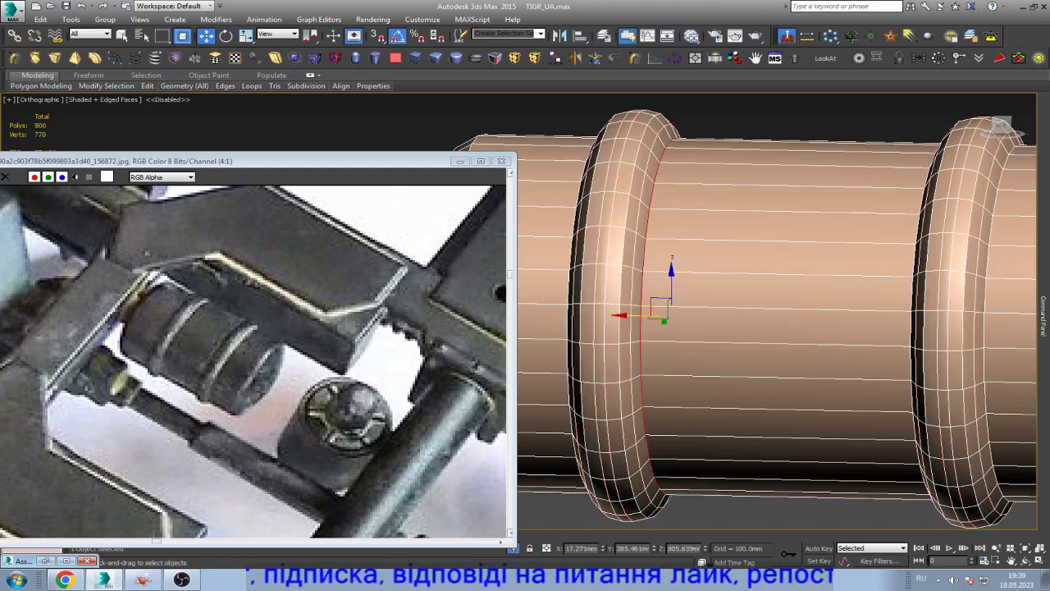
left_click(916, 328, "ctrl")
left_click(990, 238, "ctrl")
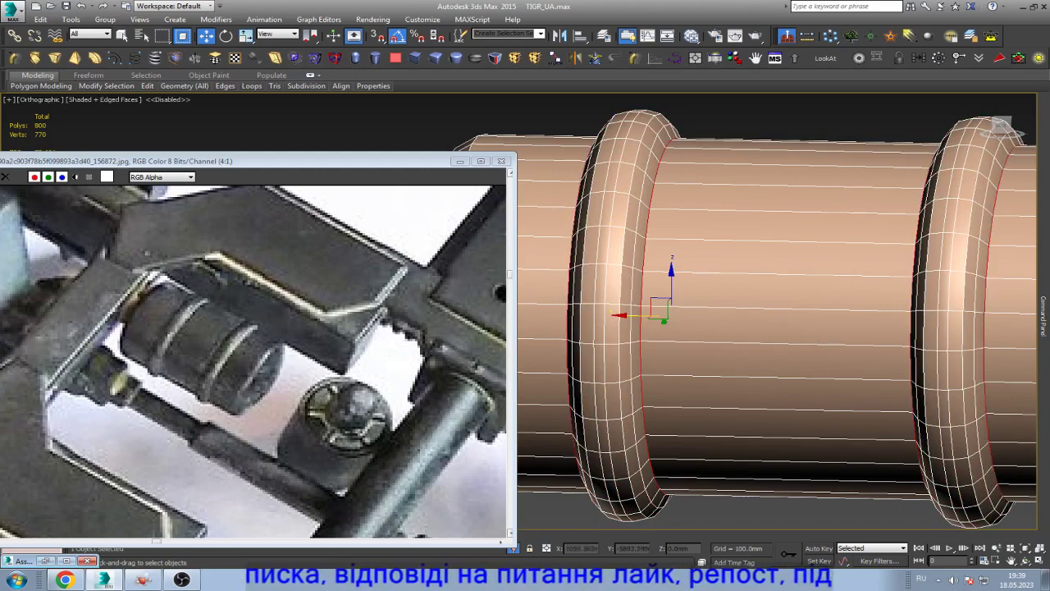
scroll(527, 300, "down", 4)
scroll(834, 312, "up", 4)
scroll(878, 206, "down", 4)
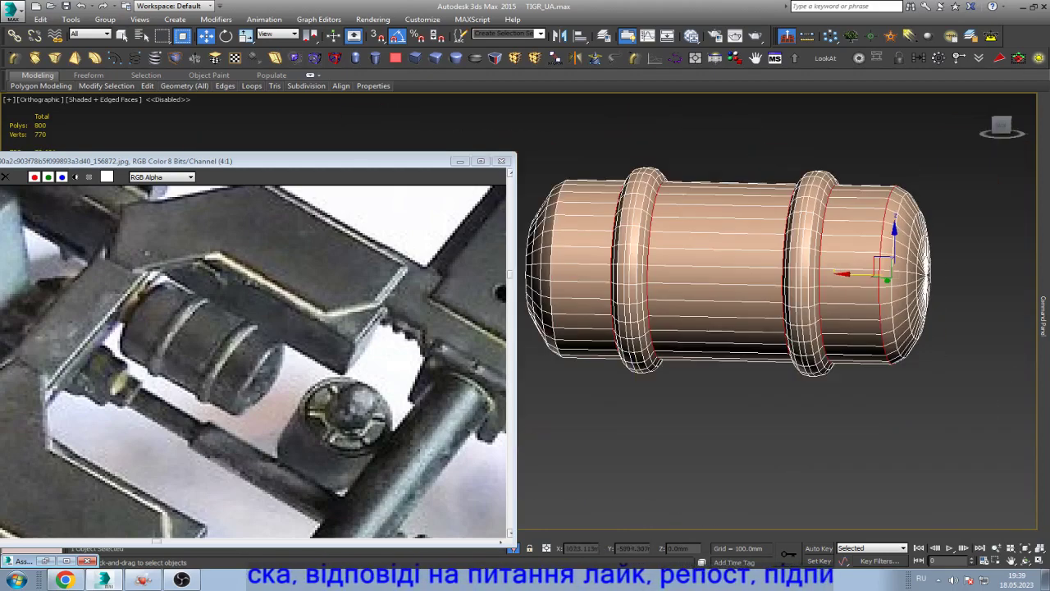
scroll(526, 279, "up", 2)
scroll(525, 279, "up", 2)
left_click(557, 287, "ctrl")
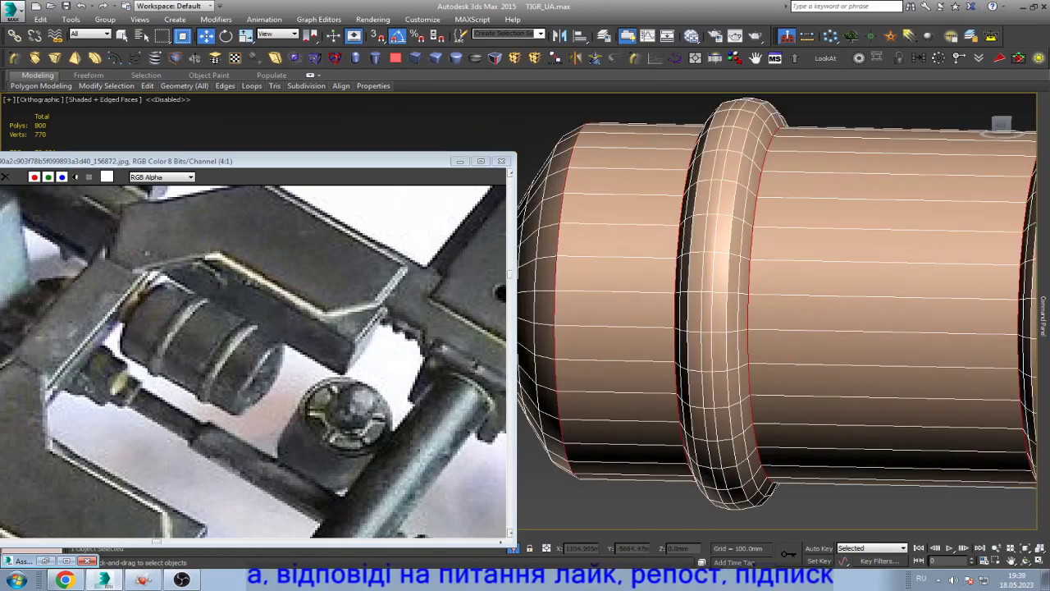
key("ctrl+shift+c")
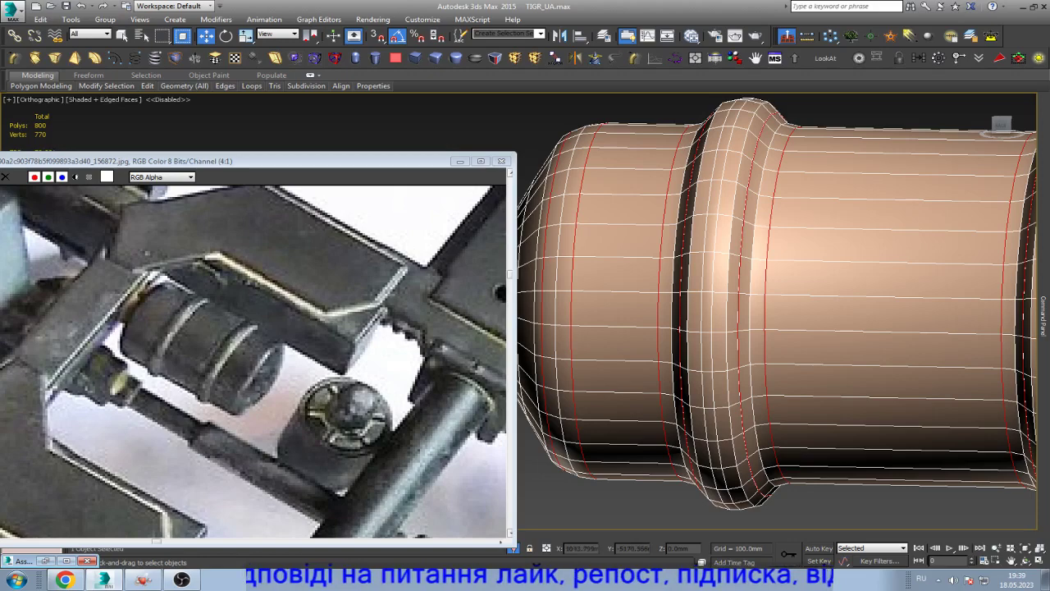
key("ctrl+shift+c")
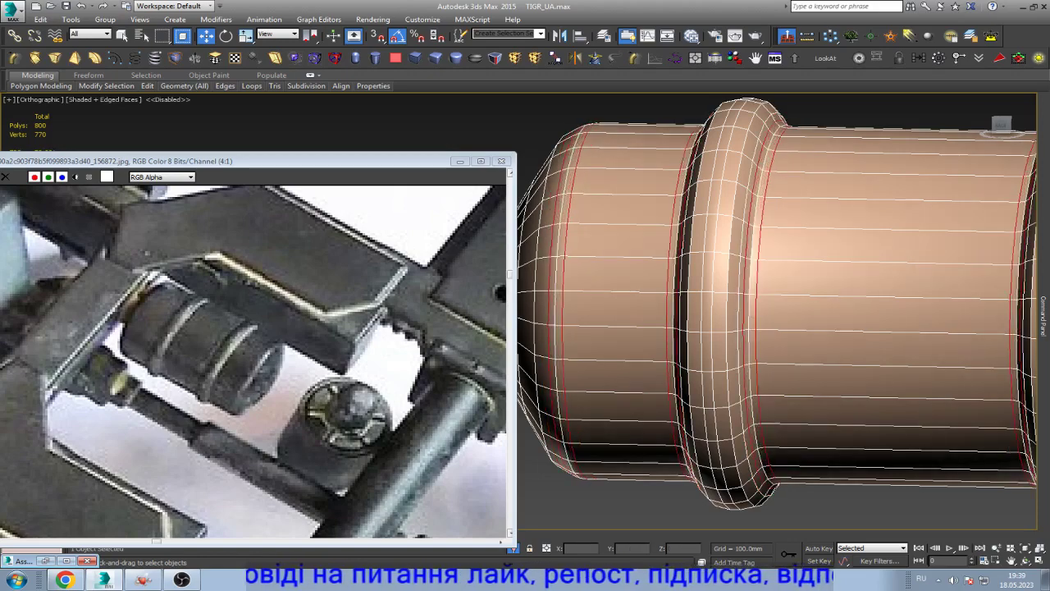
key("ctrl+shift+c")
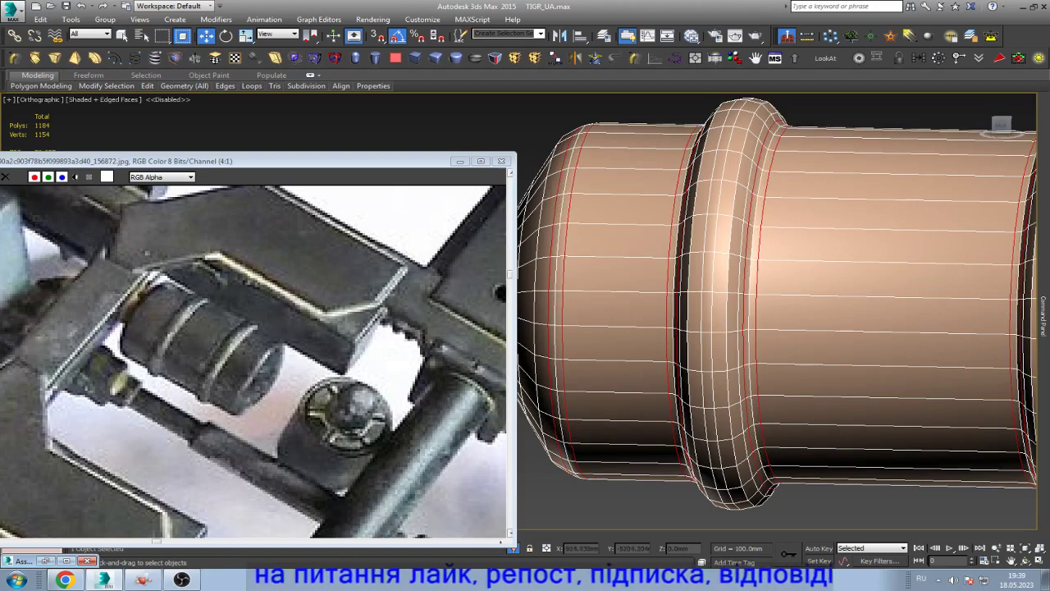
- Leave Element level and orbit and zoom to face the rounded cylinder's domed end
key("5")
key("z")
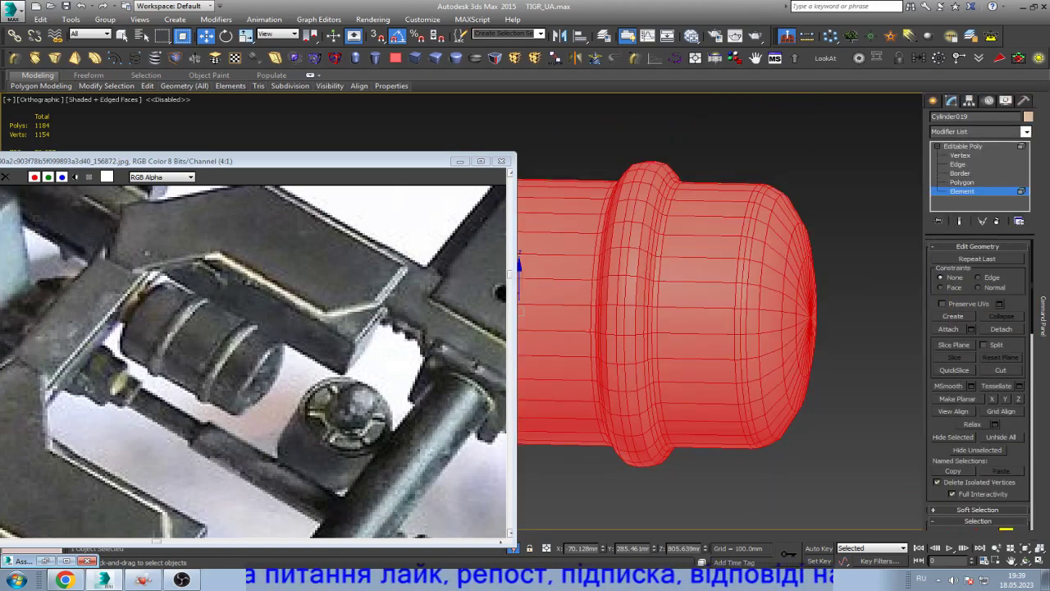
scroll(978, 386, "down", 2)
scroll(978, 386, "down", 3)
scroll(979, 385, "down", 3)
scroll(978, 386, "down", 3)
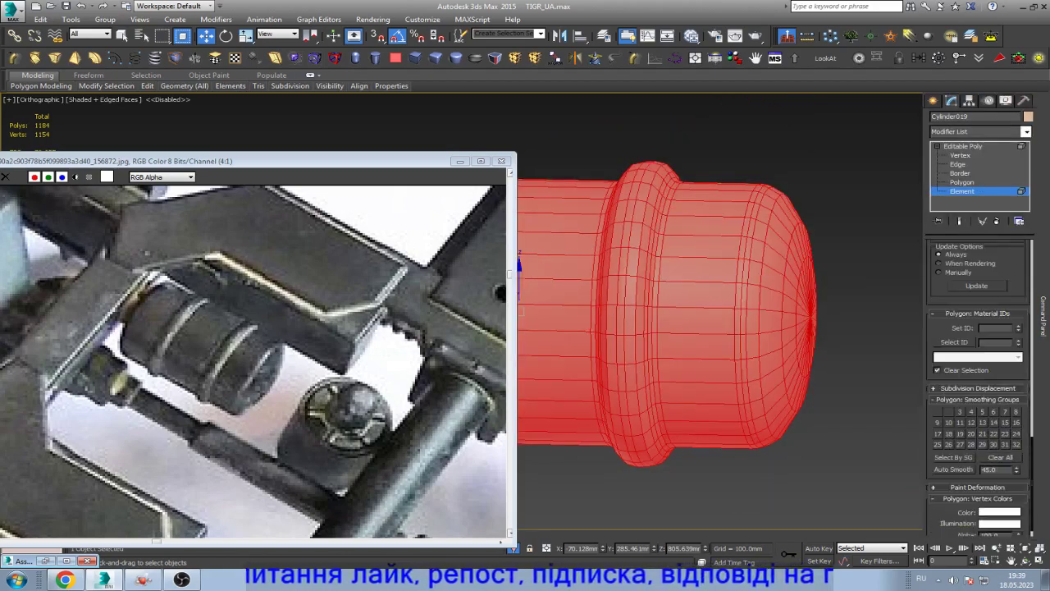
key("5")
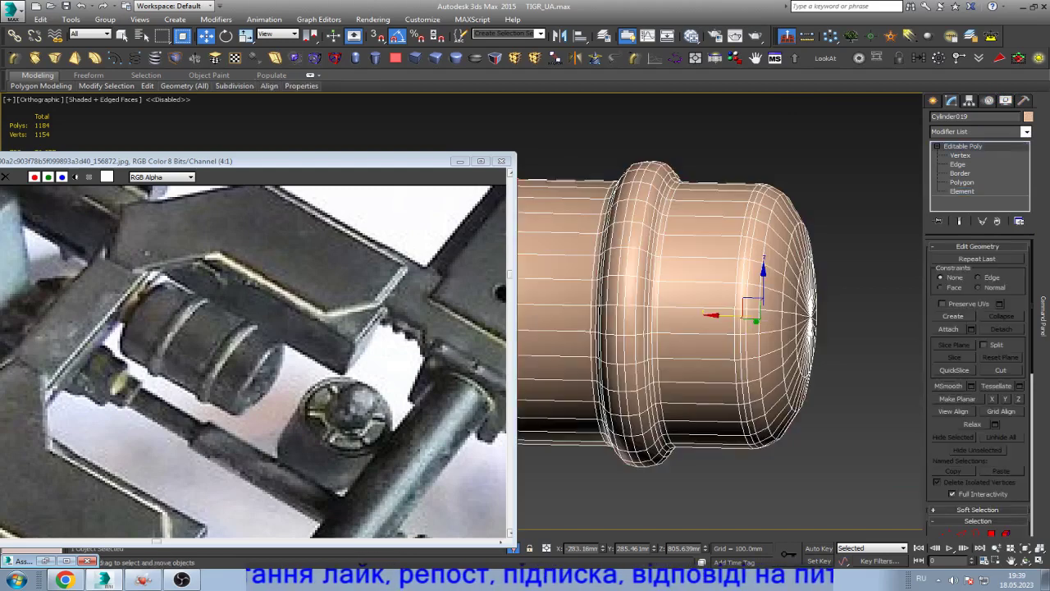
key("ctrl+r")
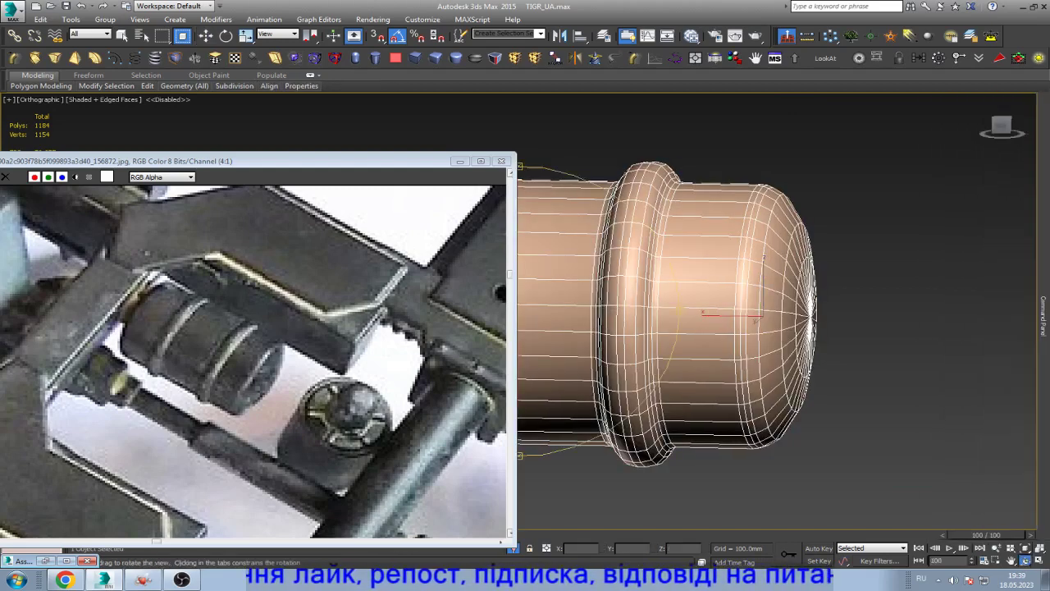
key("Home")
left_click_drag(697, 311, 739, 328)
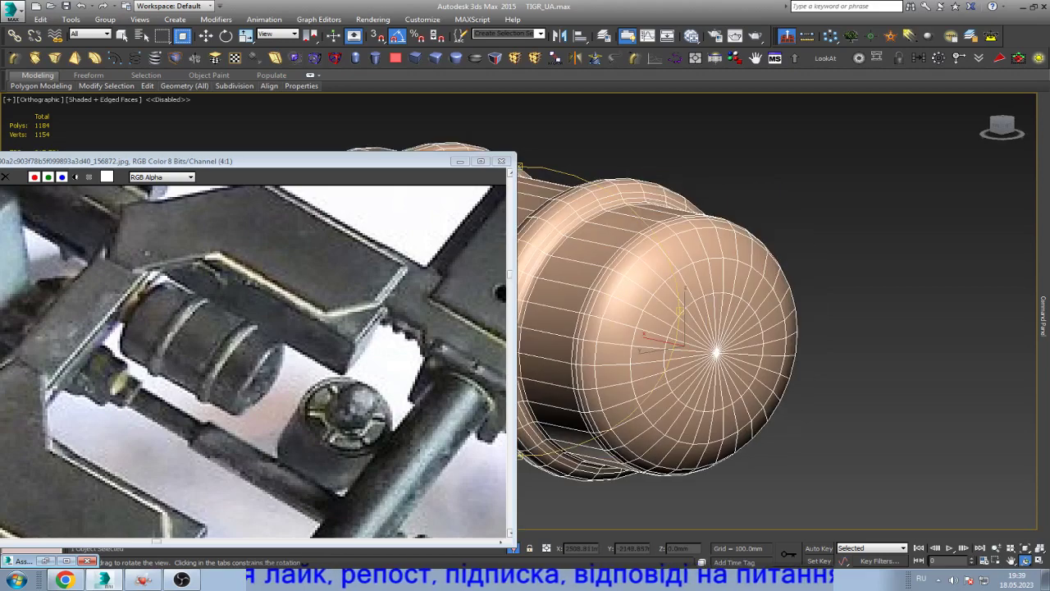
scroll(664, 329, "down", 3)
- Select the rounded cylinder and request Unhide All from the quad menu
key("Escape")
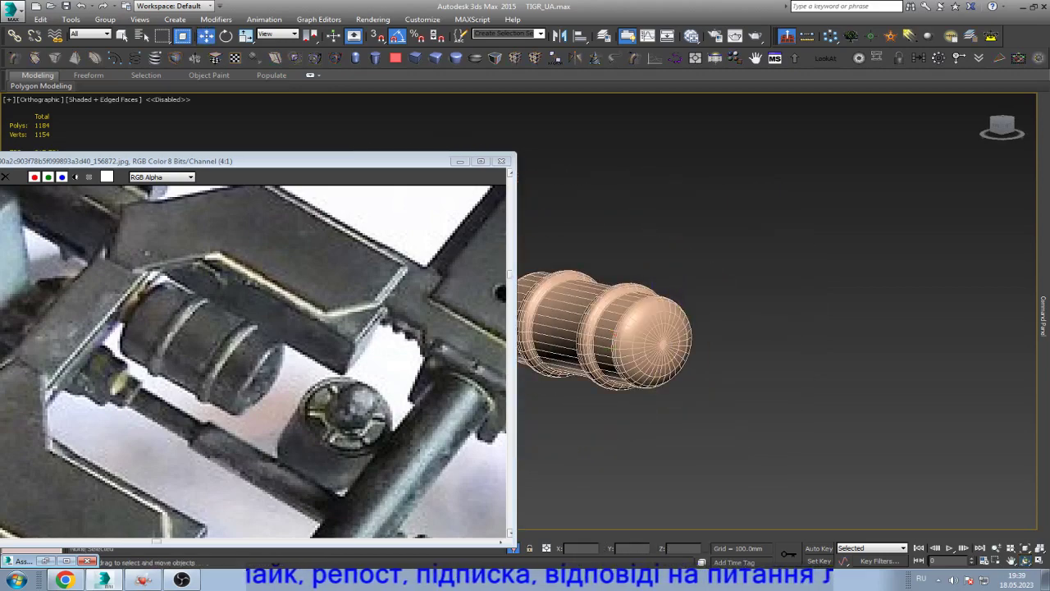
scroll(628, 328, "up", 3)
scroll(579, 300, "up", 2)
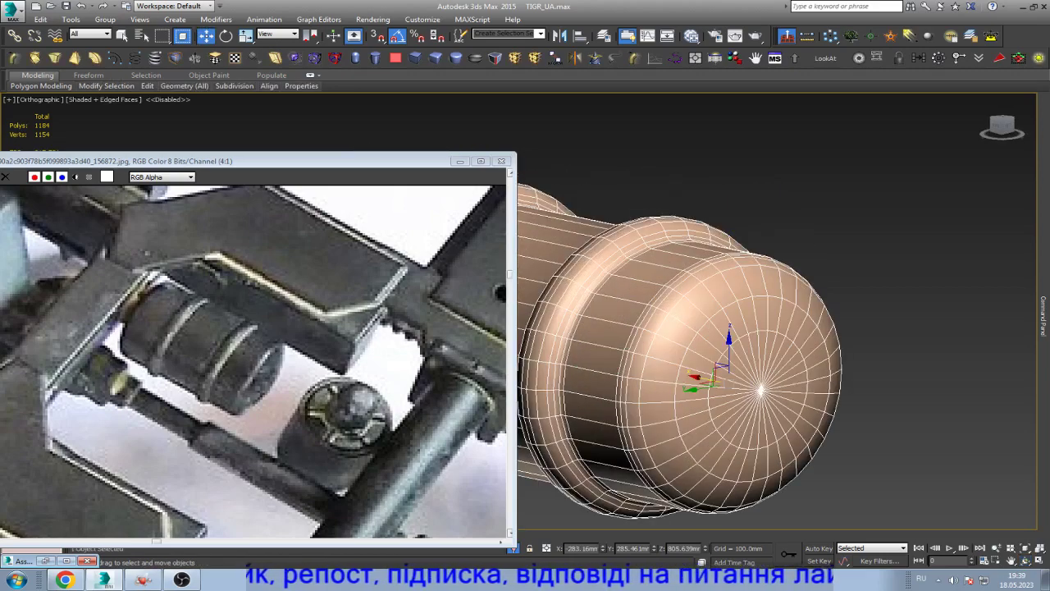
scroll(681, 328, "up", 2)
scroll(681, 328, "down", 4)
key("ctrl+d")
scroll(714, 262, "down", 2)
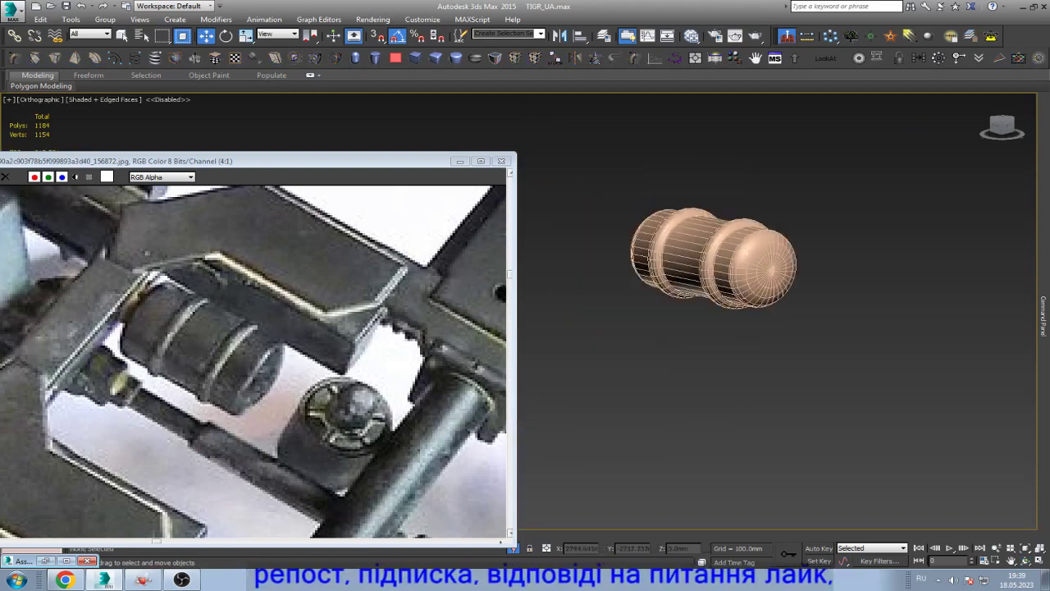
left_click(713, 246)
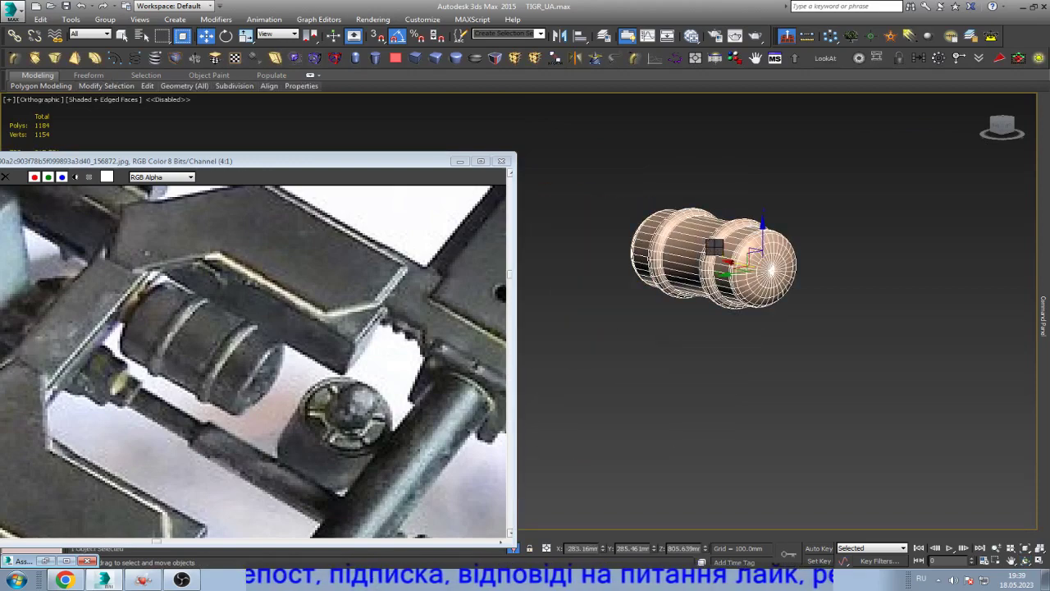
right_click_drag(714, 246, 755, 206)
- Confirm Unhide All and orbit to view the chassis underside
key("Return")
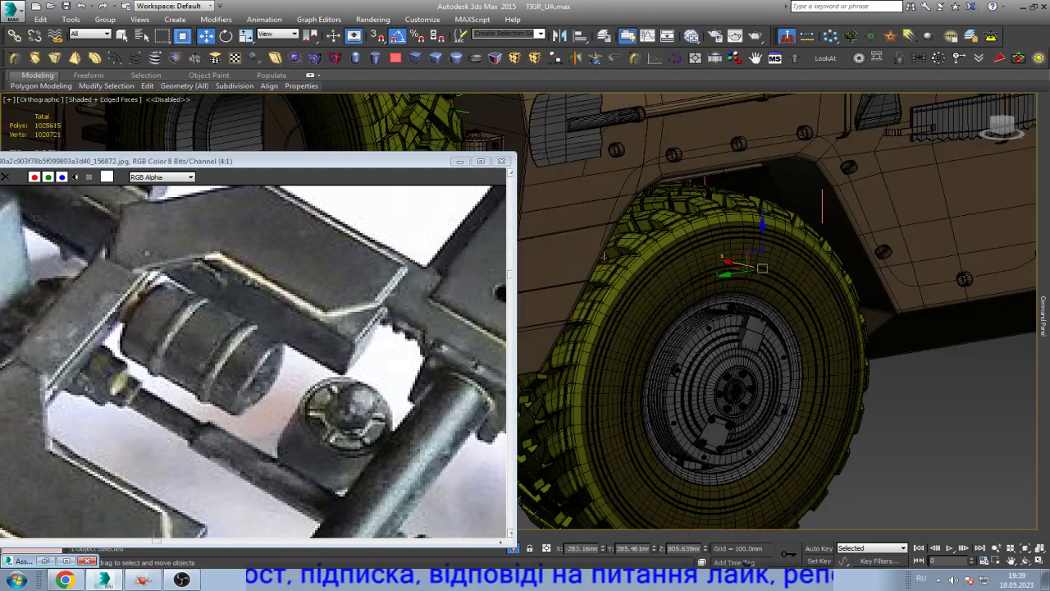
key("ctrl+r")
mouse_move(762, 268)
left_mouse_down()
mouse_move(680, 310)
mouse_move(656, 310)
left_mouse_up()
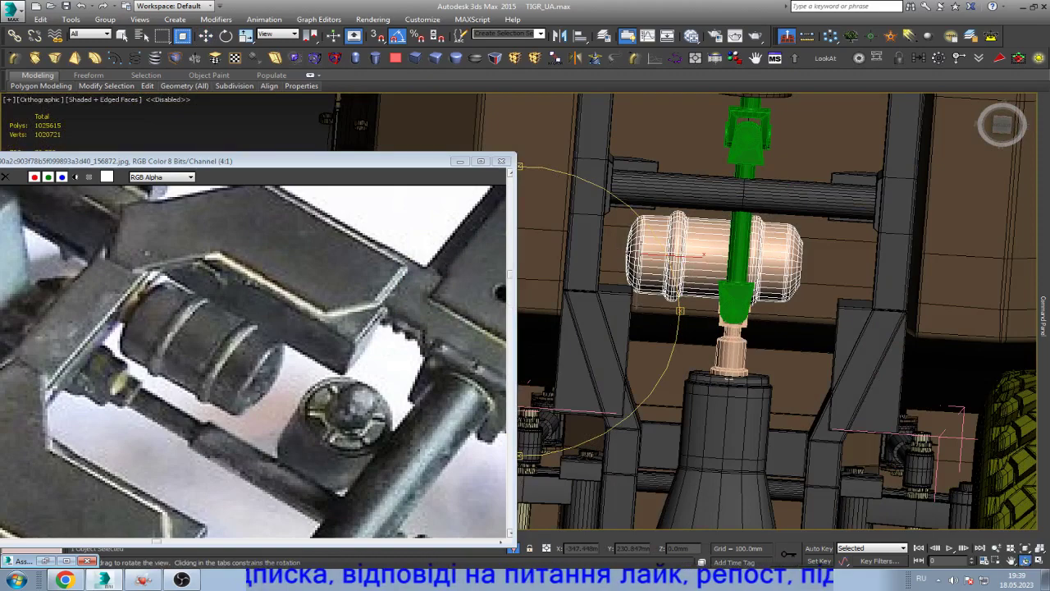
- Select the left frame rail and its brackets and switch the display to wireframe
key("w")
scroll(586, 489, "down", 5)
scroll(586, 488, "up", 4)
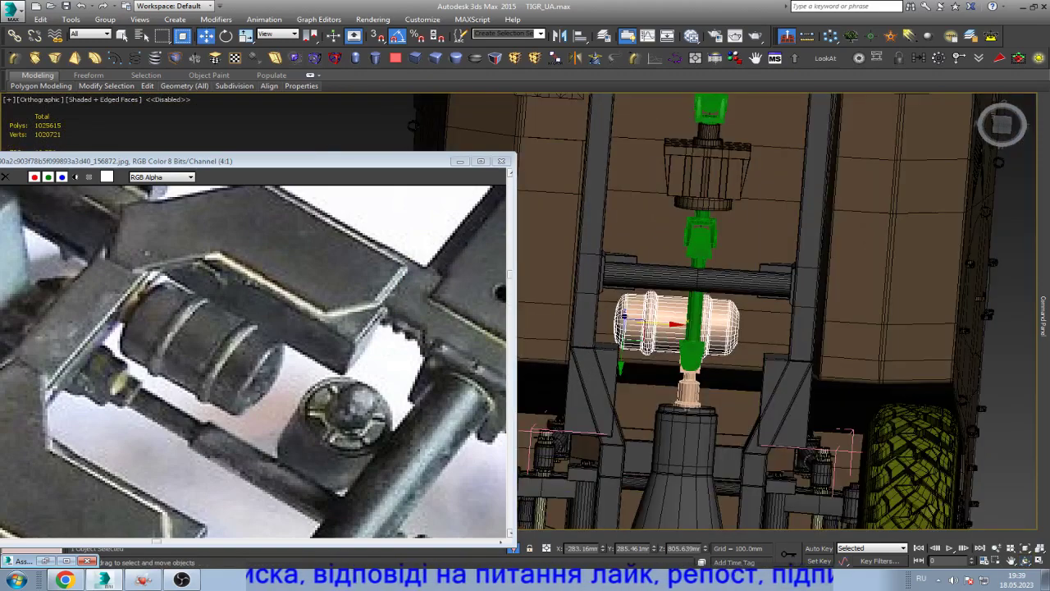
left_click(599, 459)
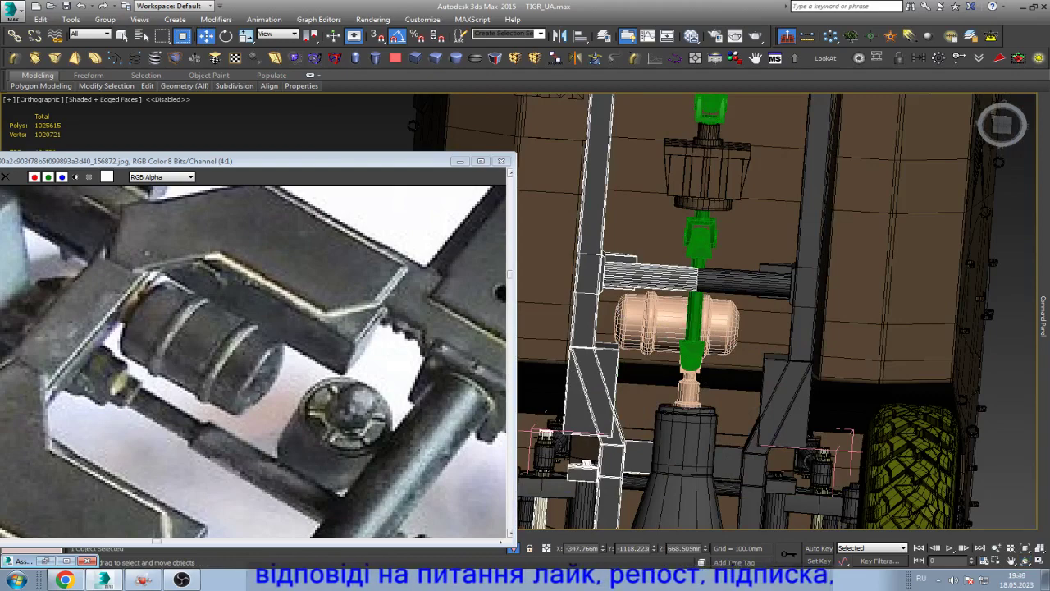
key("F3")
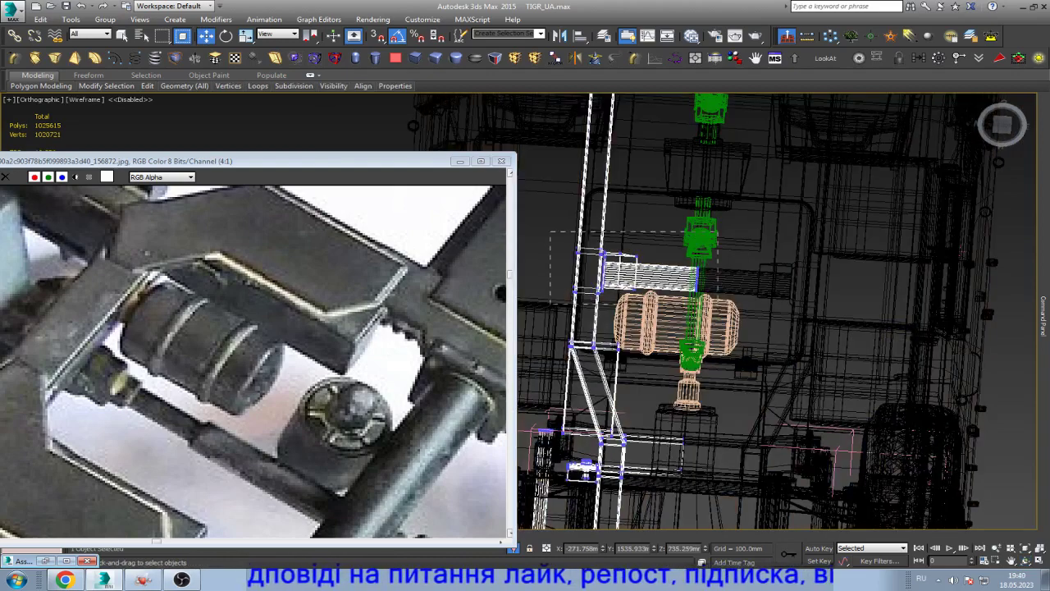
- Slide the crossmember slab along Y on the frame rail until it clears the cylinder
left_click_drag(613, 308, 614, 228)
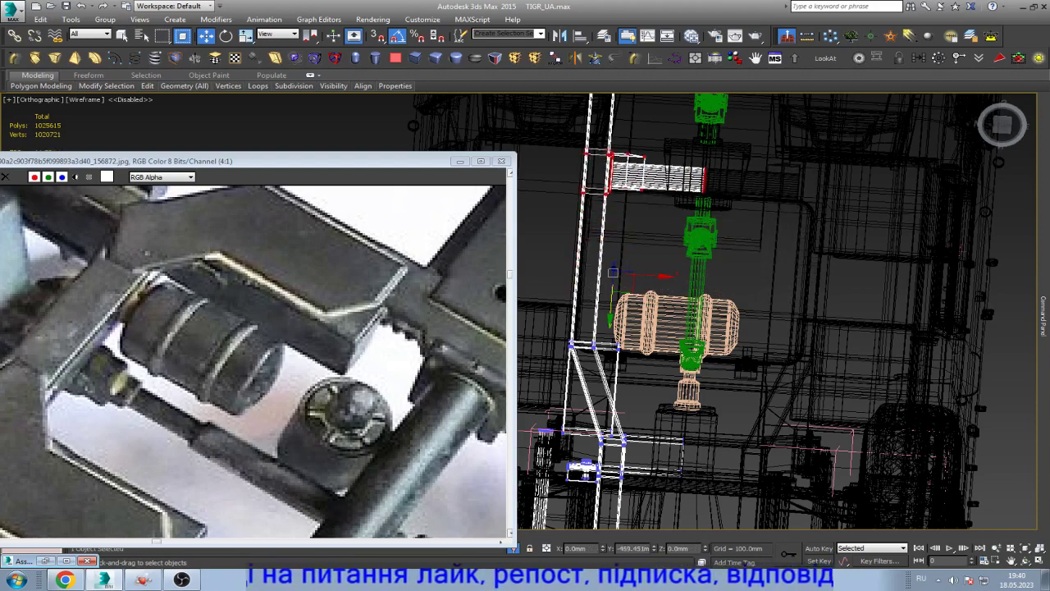
left_click_drag(613, 271, 617, 168)
scroll(254, 361, "down", 2)
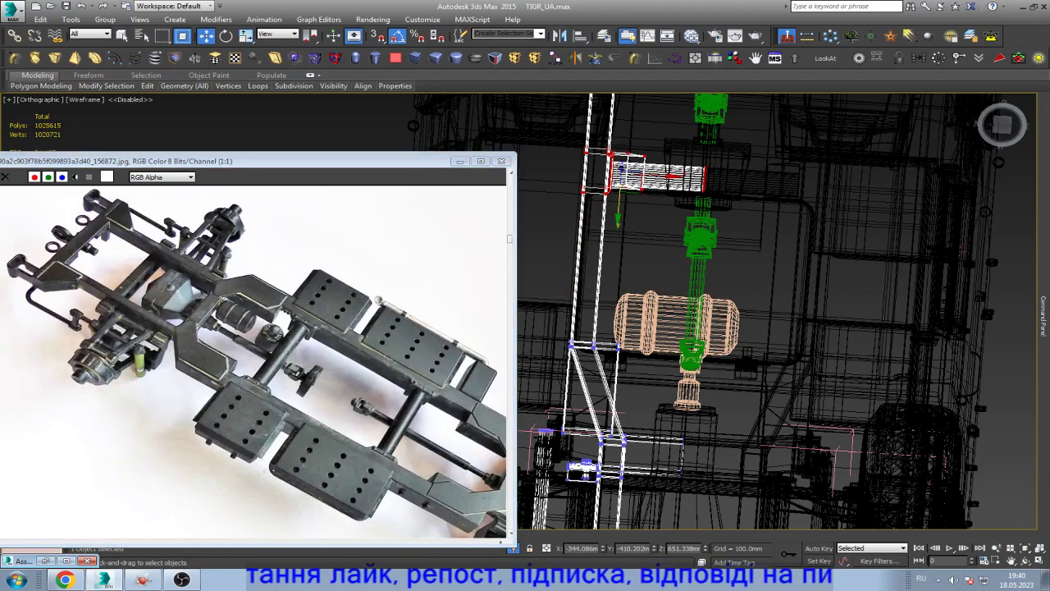
left_click_drag(617, 172, 618, 218)
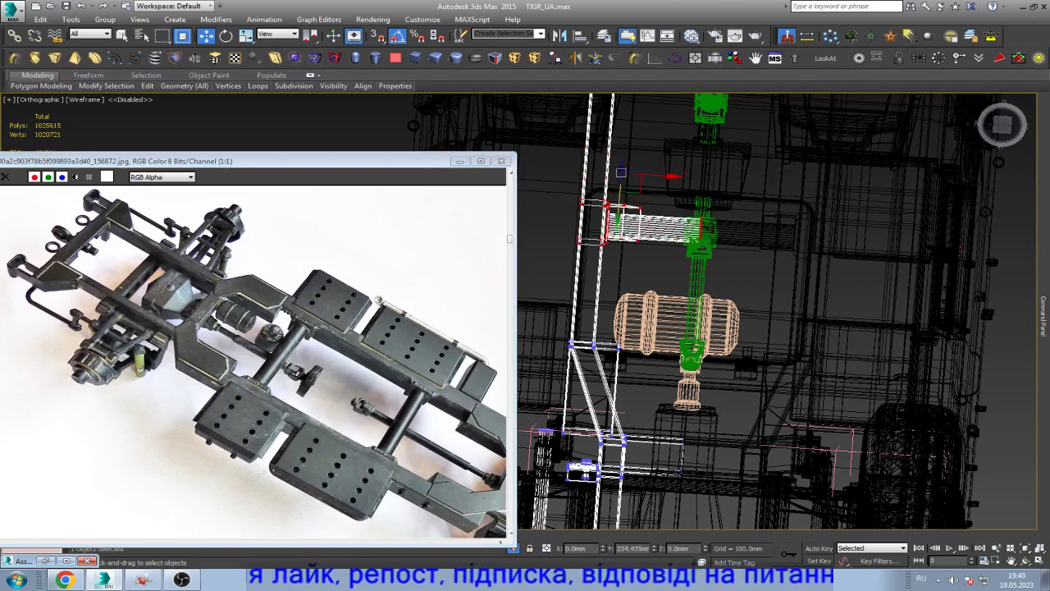
scroll(607, 238, "down", 2)
scroll(628, 262, "down", 3)
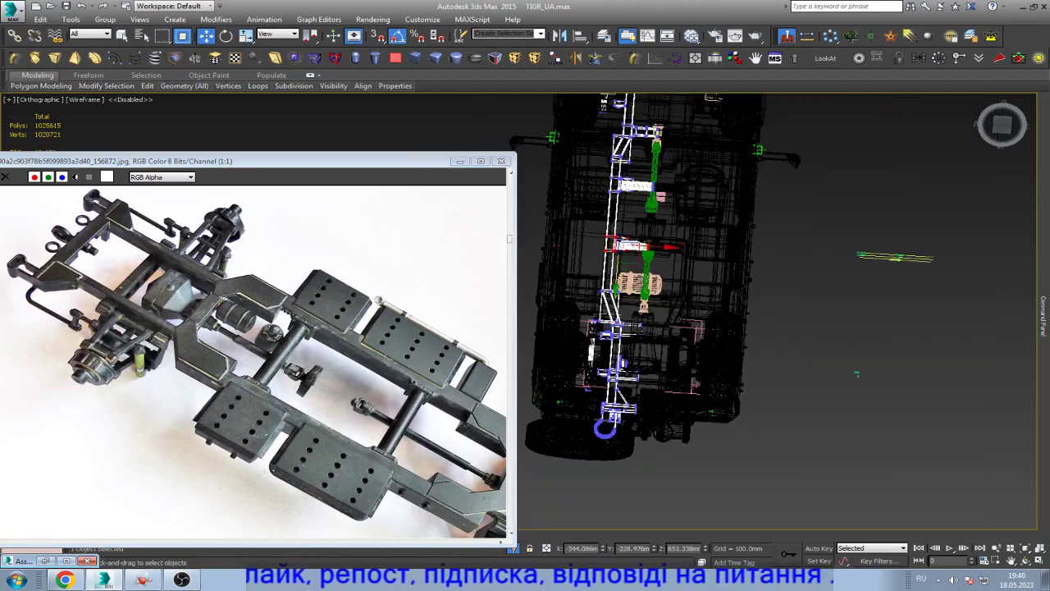
scroll(624, 258, "up", 2)
scroll(624, 258, "up", 1)
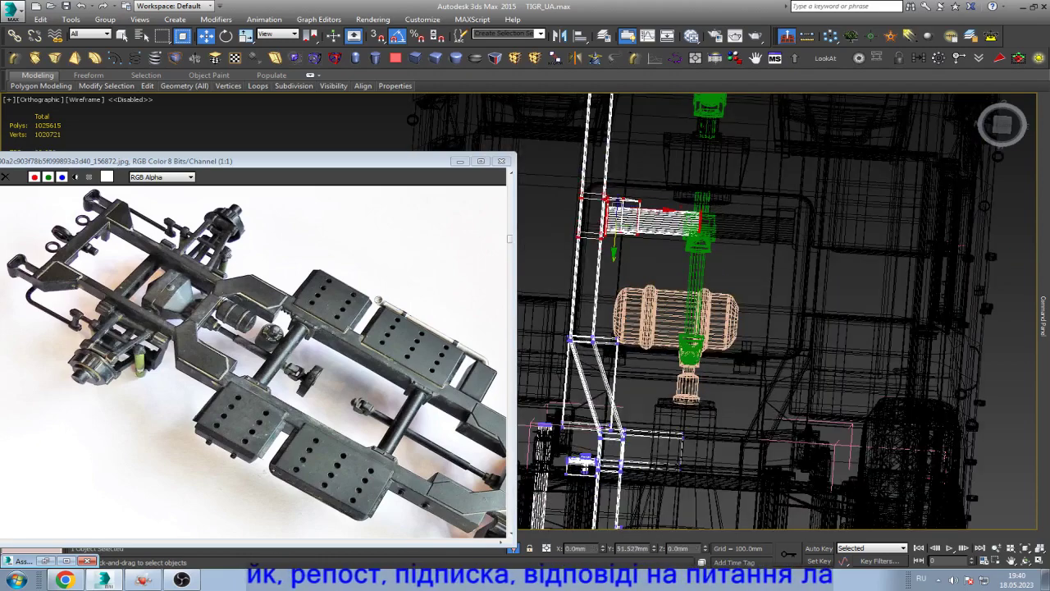
left_click_drag(614, 246, 614, 261)
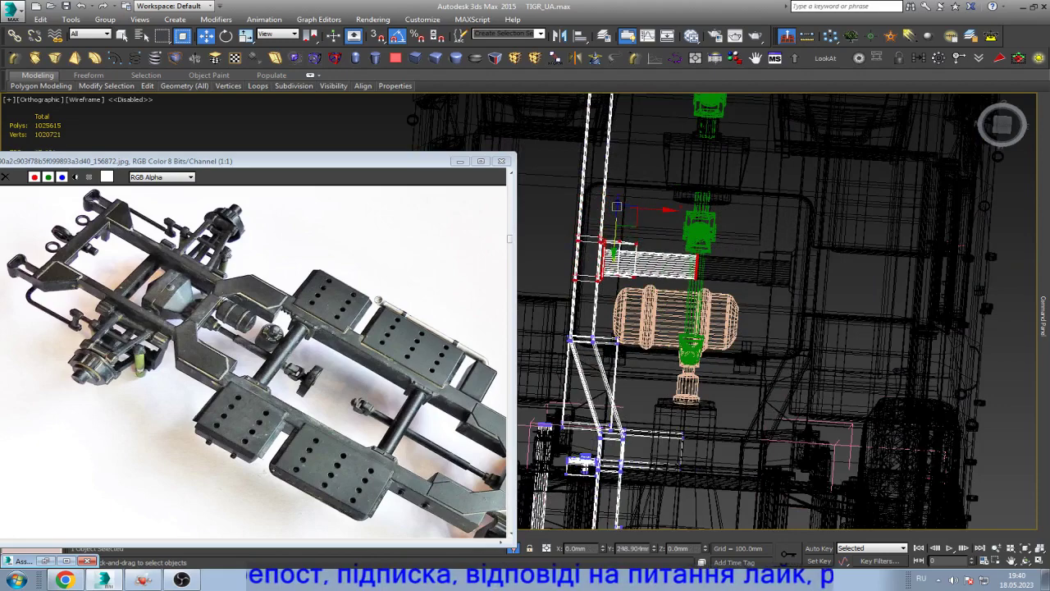
- Select the cylinder
key("1")
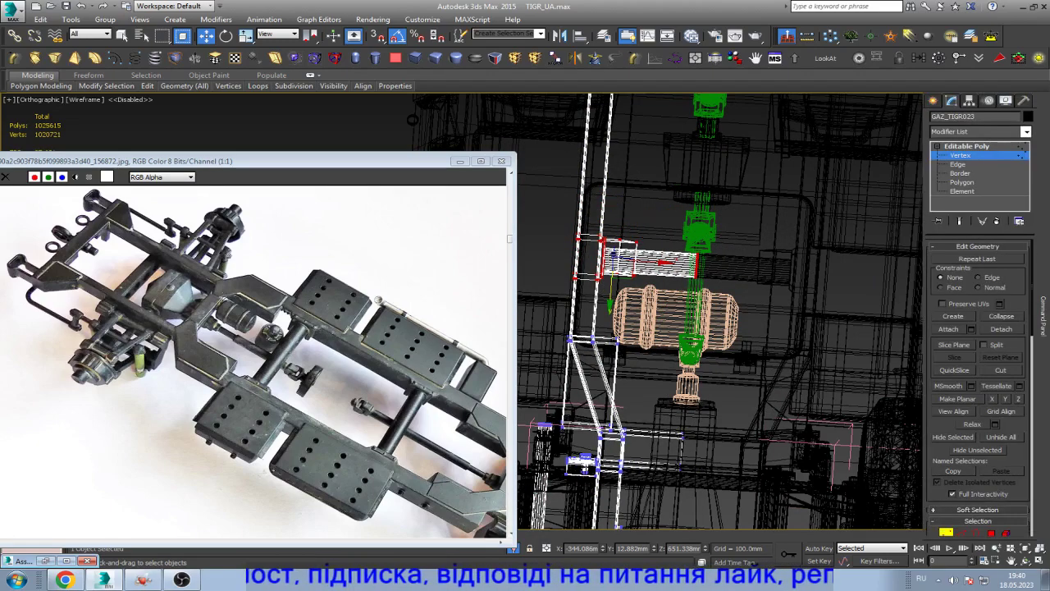
left_click(967, 146)
left_click(669, 316)
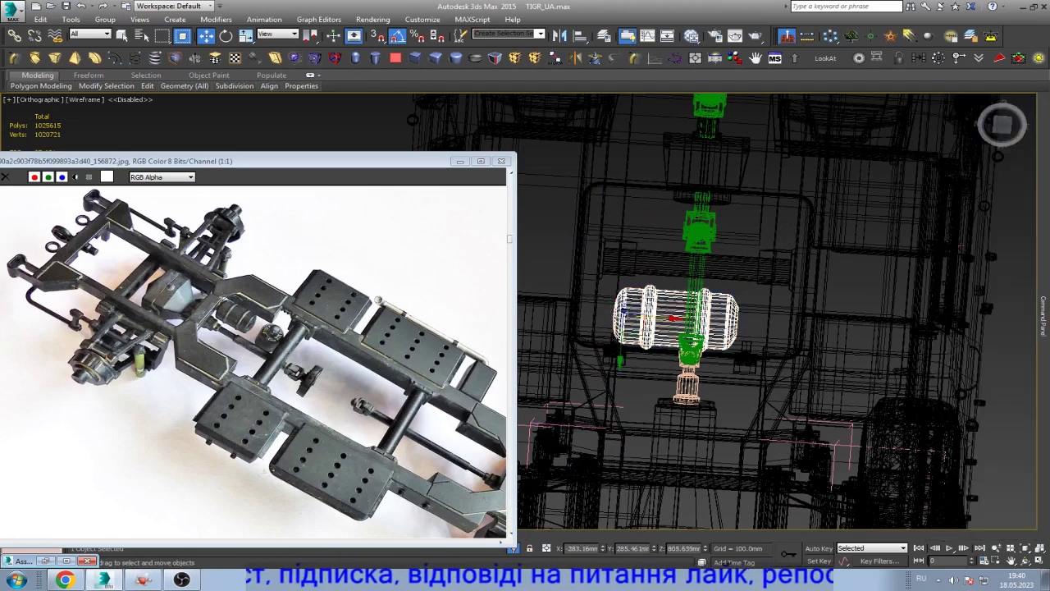
- In the Bottom view, zoom to the cylinder and rotate it 90 degrees
key("b")
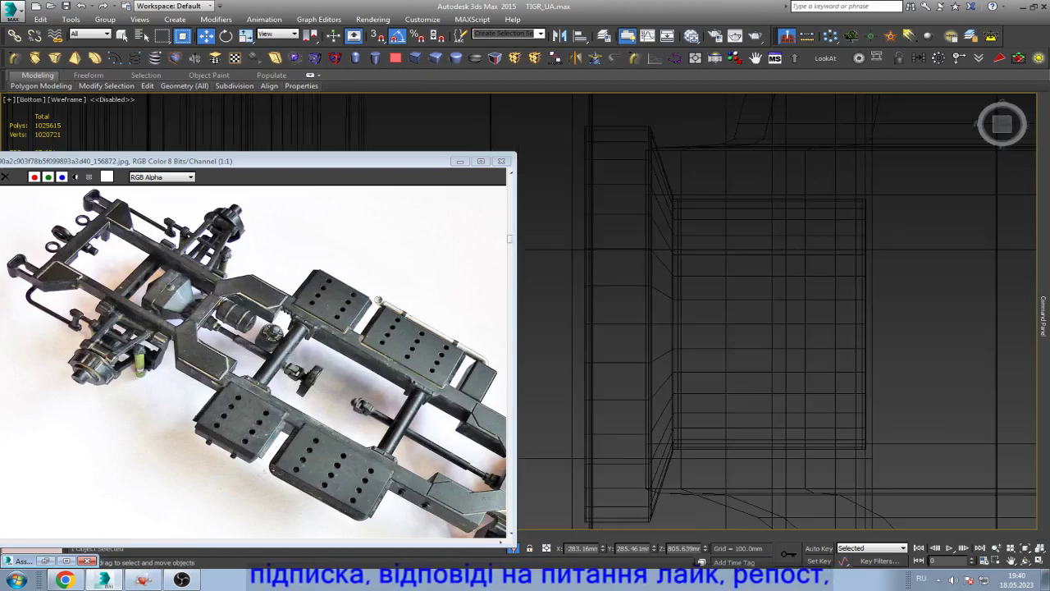
key("z")
key("e")
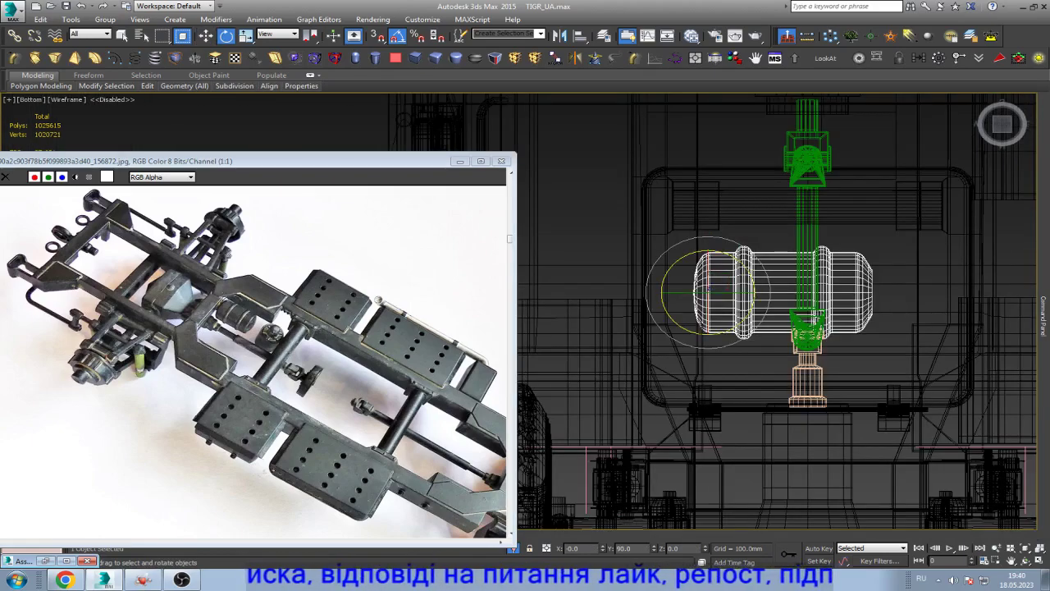
scroll(748, 275, "down", 4)
key("z")
key("F3")
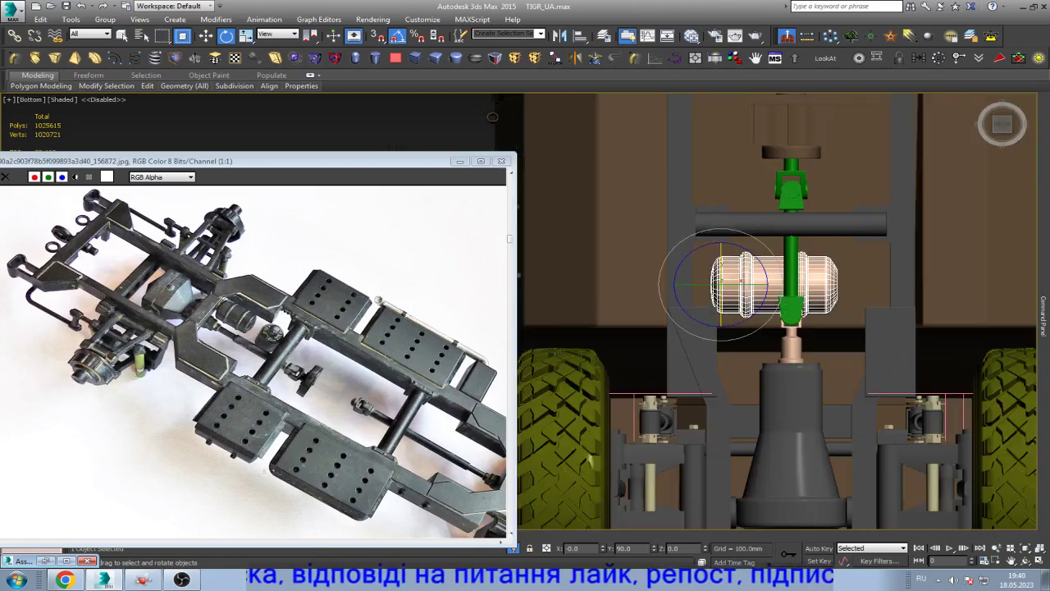
left_click_drag(704, 207, 743, 220)
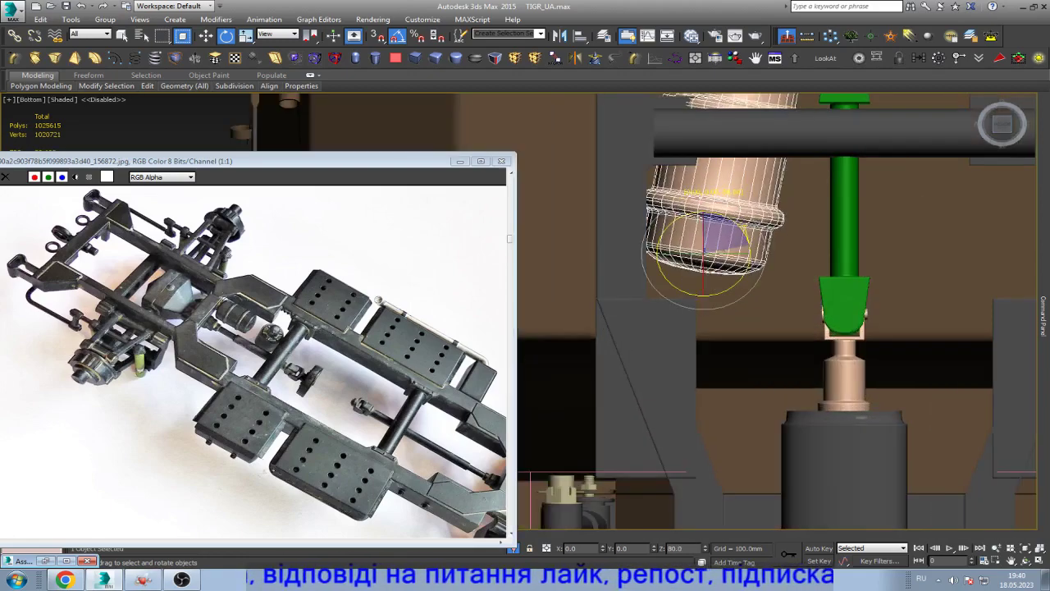
- Move the cylinder along X and Y to sit beside the gearbox housing
key("w")
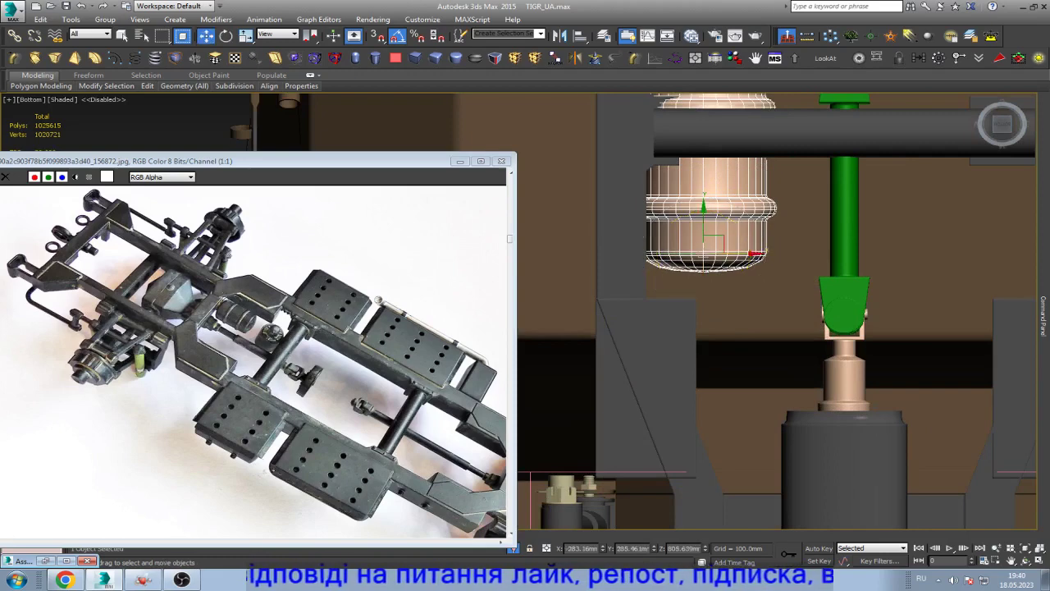
left_click_drag(727, 238, 753, 237)
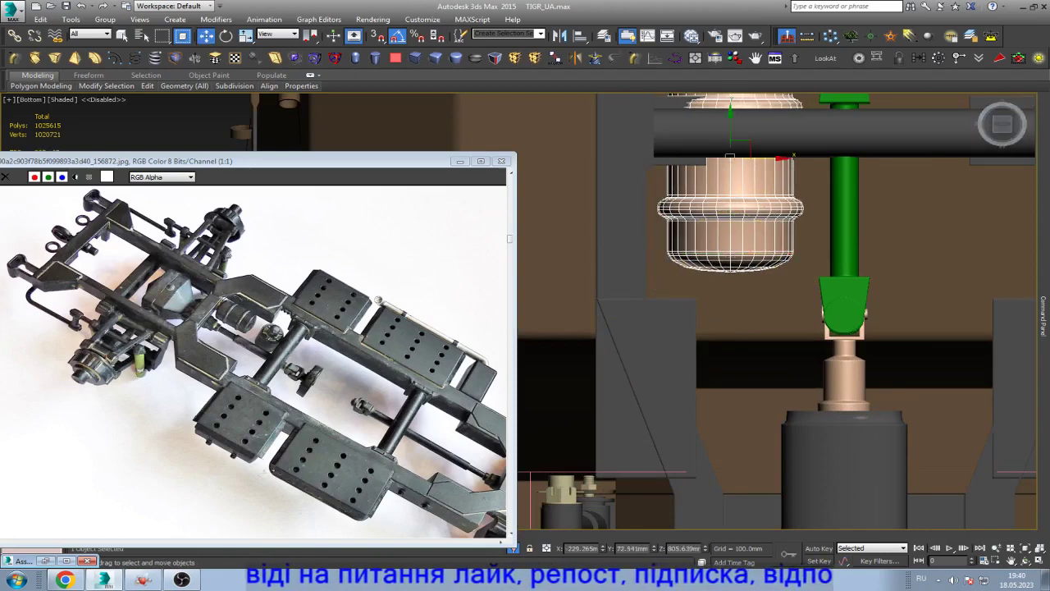
mouse_move(730, 238)
left_mouse_down()
mouse_move(731, 156)
mouse_move(731, 369)
left_mouse_up()
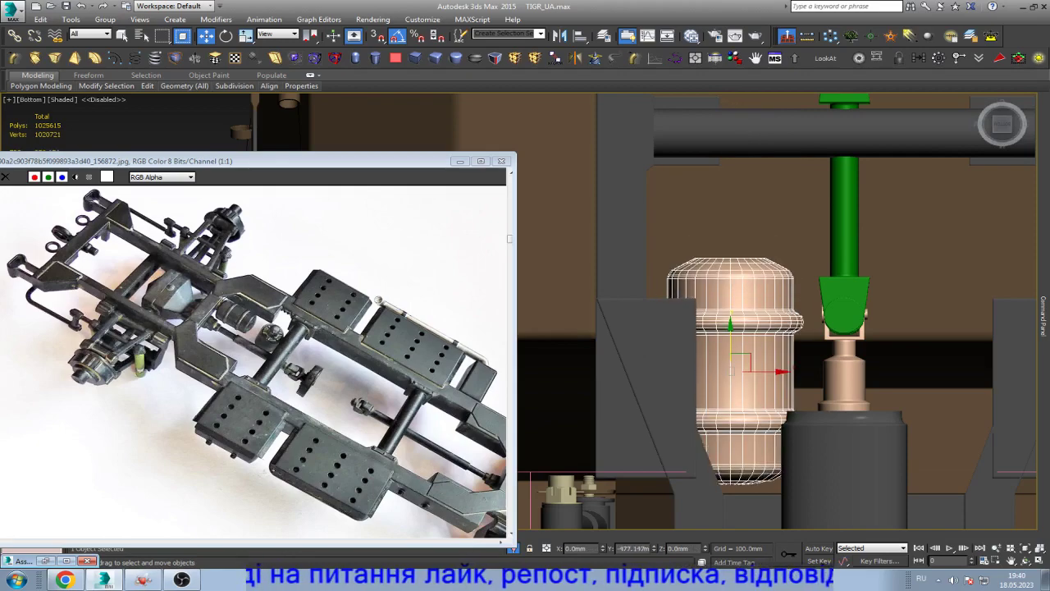
scroll(710, 308, "down", 3)
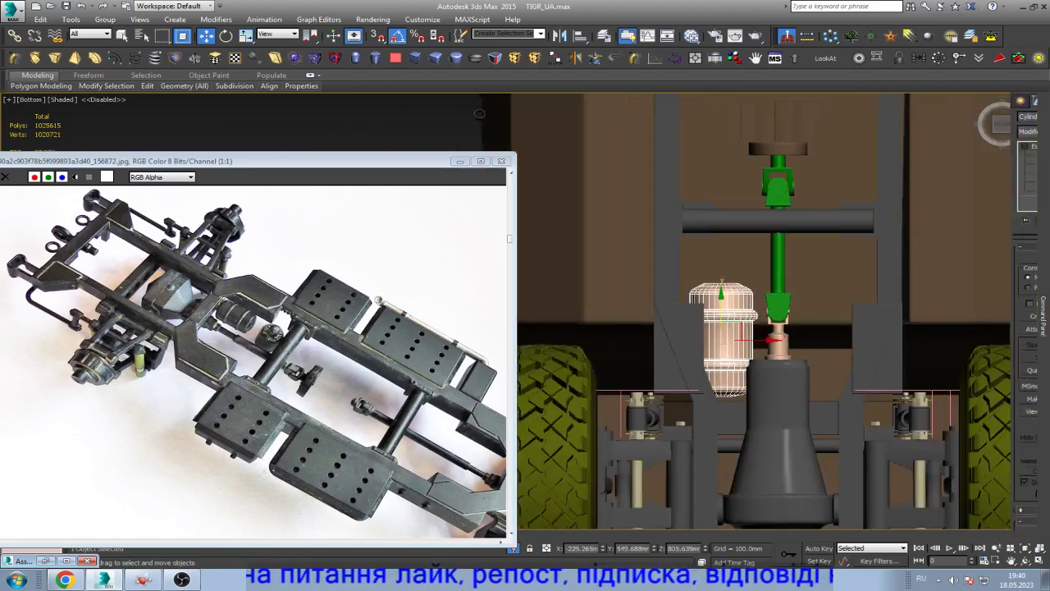
- Orbit around the chassis underside and raise the cylinder slightly along Z
middle_click_drag(480, 114, 575, 180, "alt")
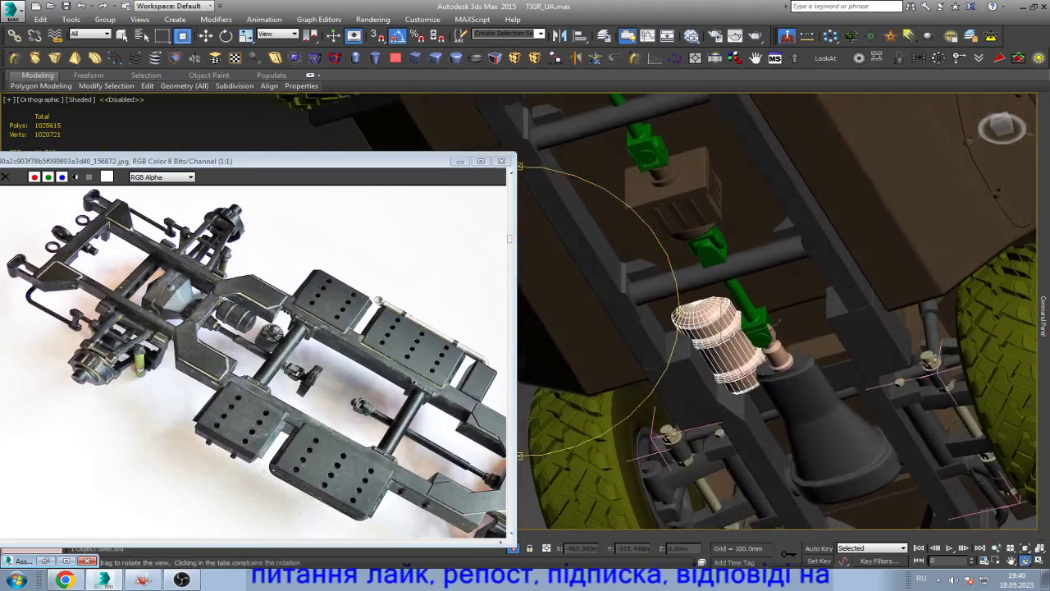
scroll(698, 361, "up", 3)
key("w")
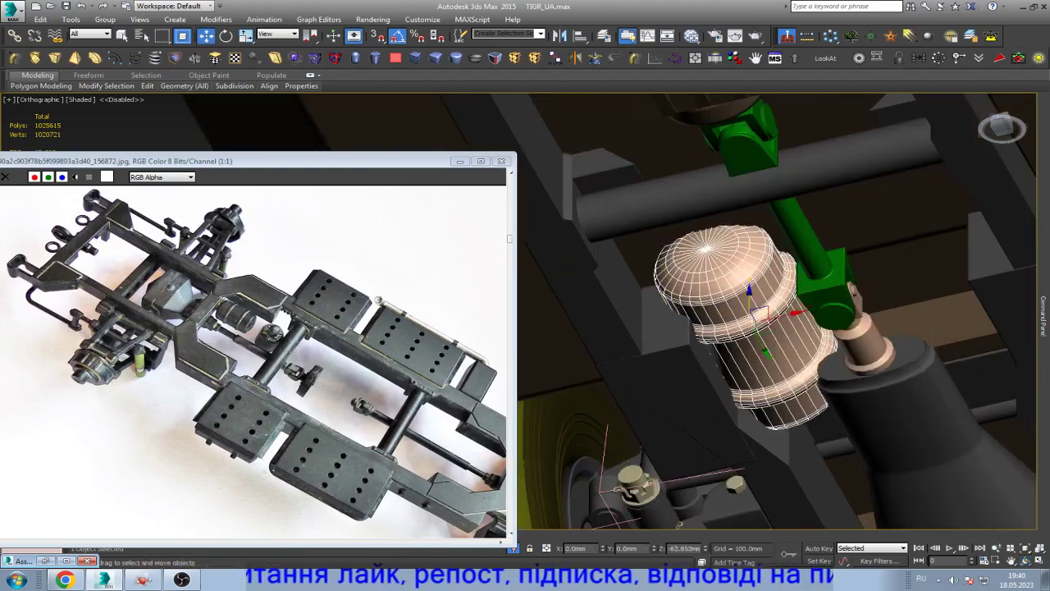
left_click_drag(749, 310, 749, 316)
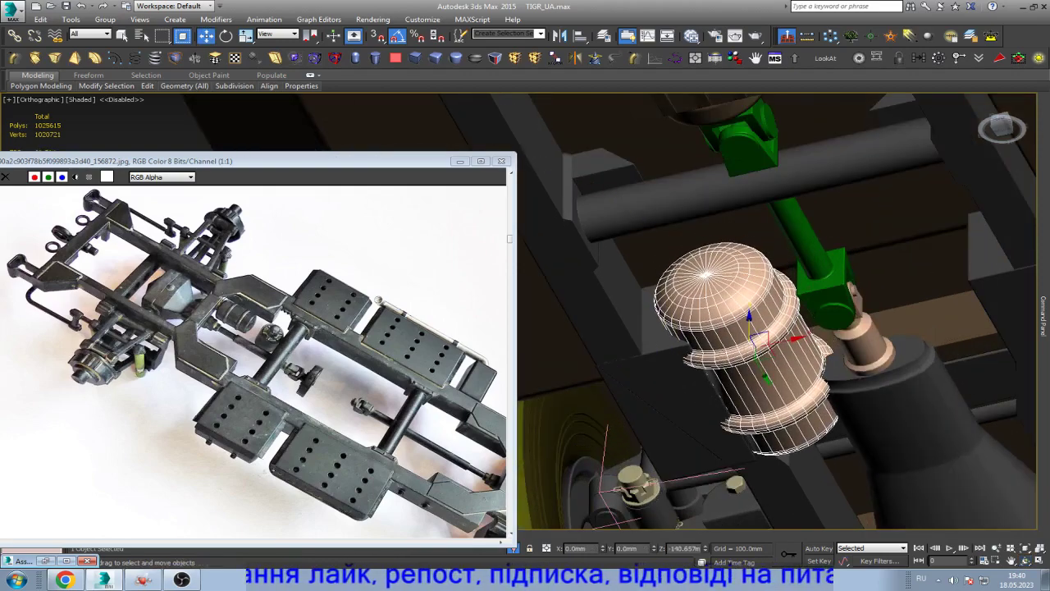
scroll(682, 271, "down", 3)
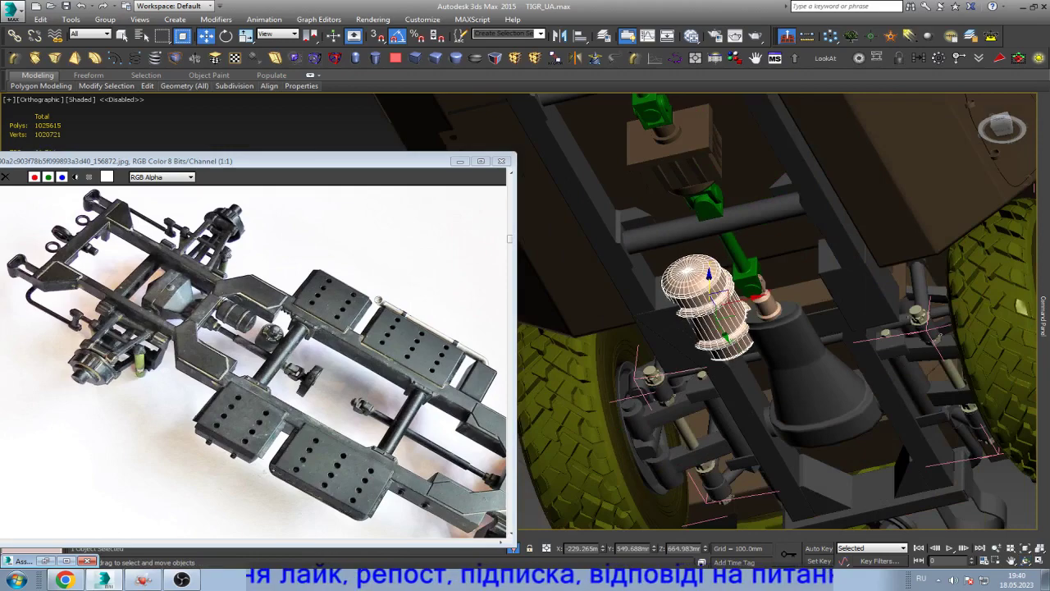
- Orbit for a closer angle and scale the cylinder down slightly
left_click(1026, 560)
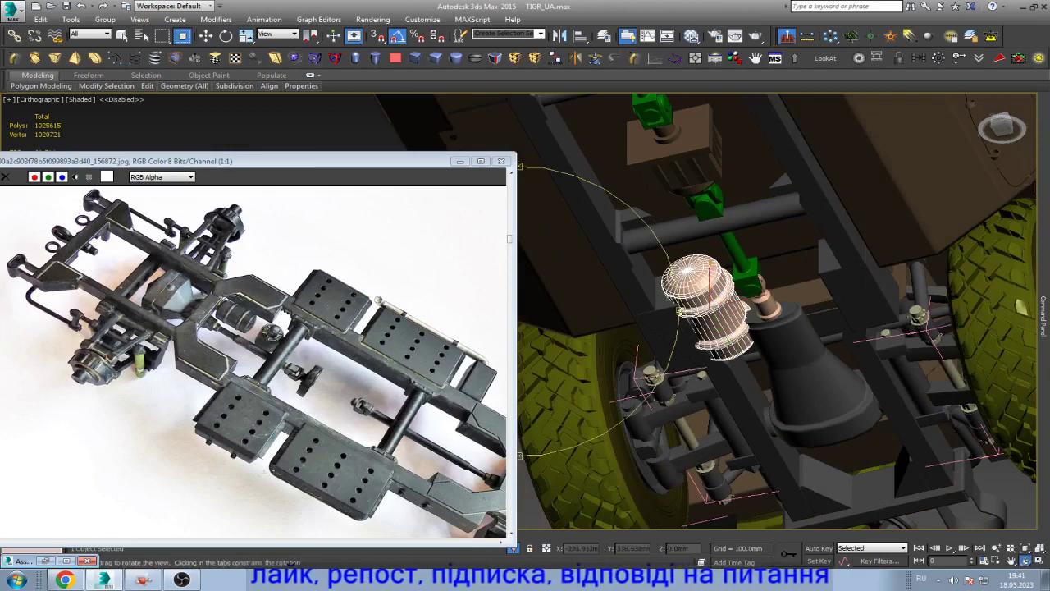
left_click_drag(739, 312, 796, 349)
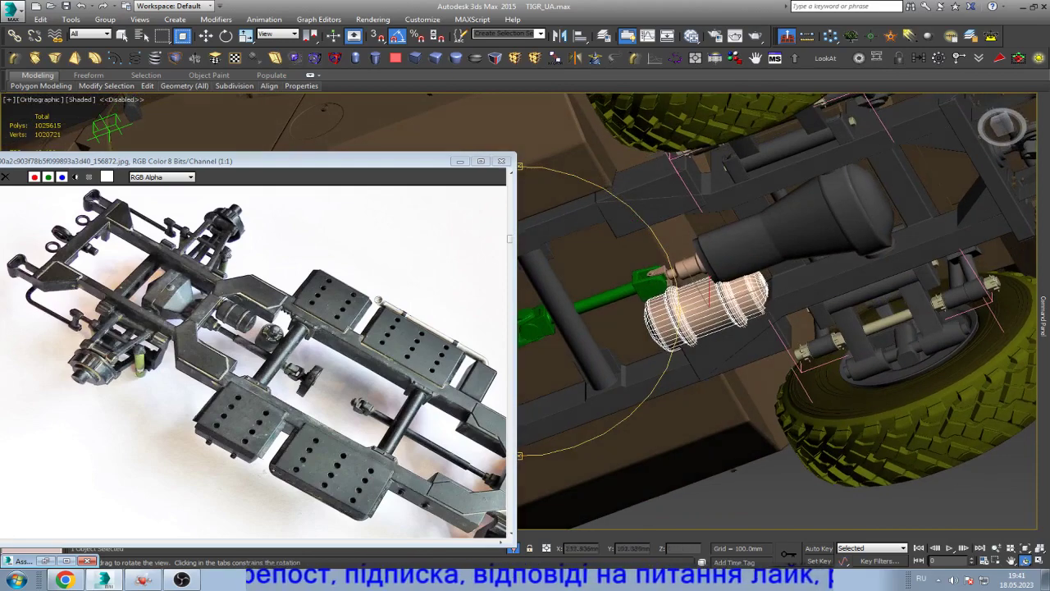
scroll(583, 332, "up", 3)
mouse_move(779, 312)
left_mouse_down()
mouse_move(705, 336)
mouse_move(739, 320)
left_mouse_up()
key("w")
key("r")
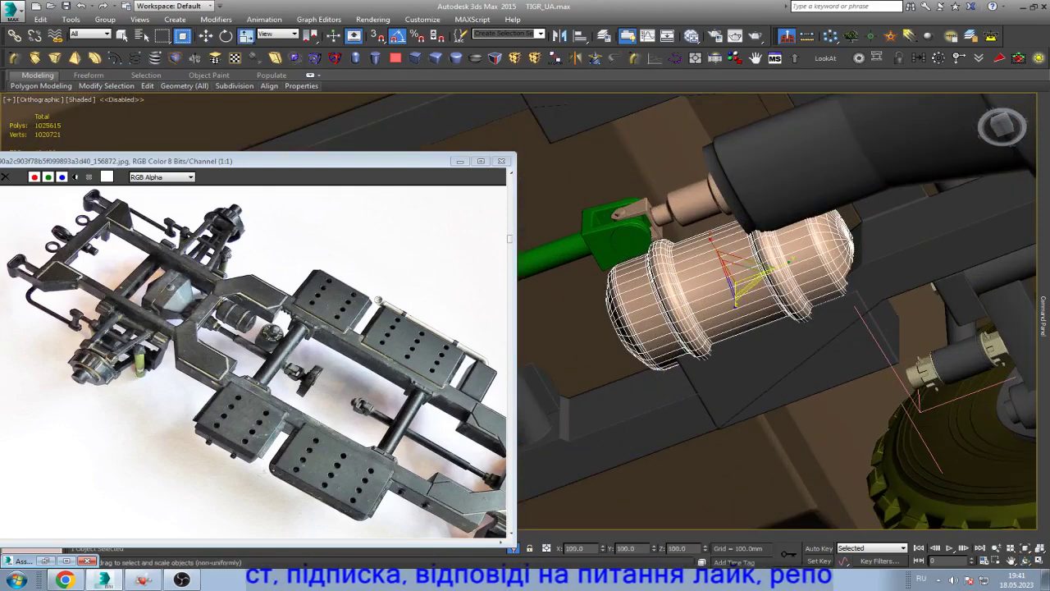
mouse_move(733, 269)
left_mouse_down()
mouse_move(736, 297)
mouse_move(726, 247)
left_mouse_up()
- Slide the cylinder along its length toward the driveshaft and select the adjacent frame rail
key("w")
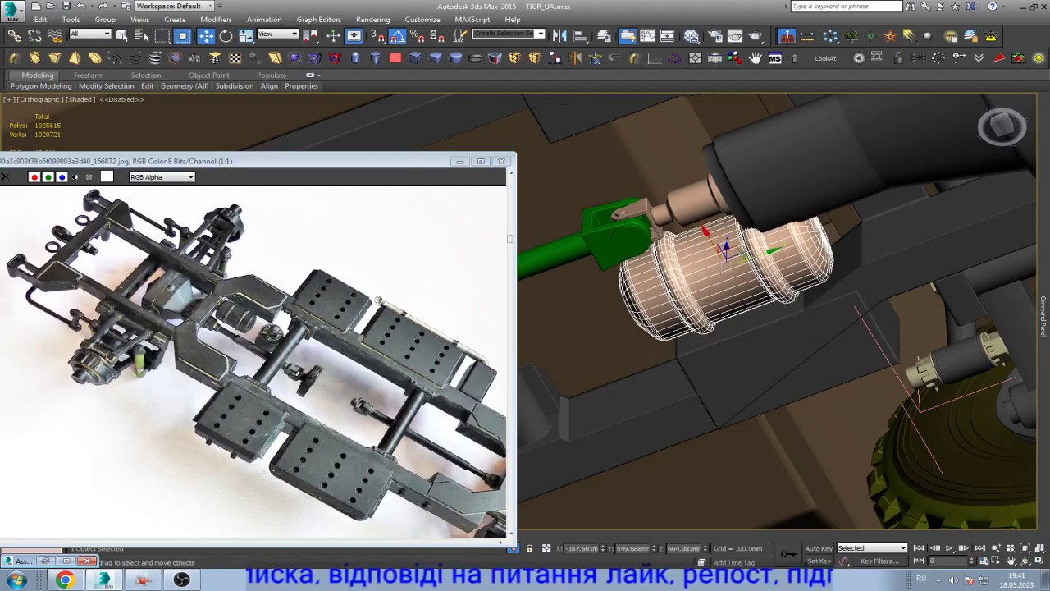
left_click_drag(727, 248, 702, 264)
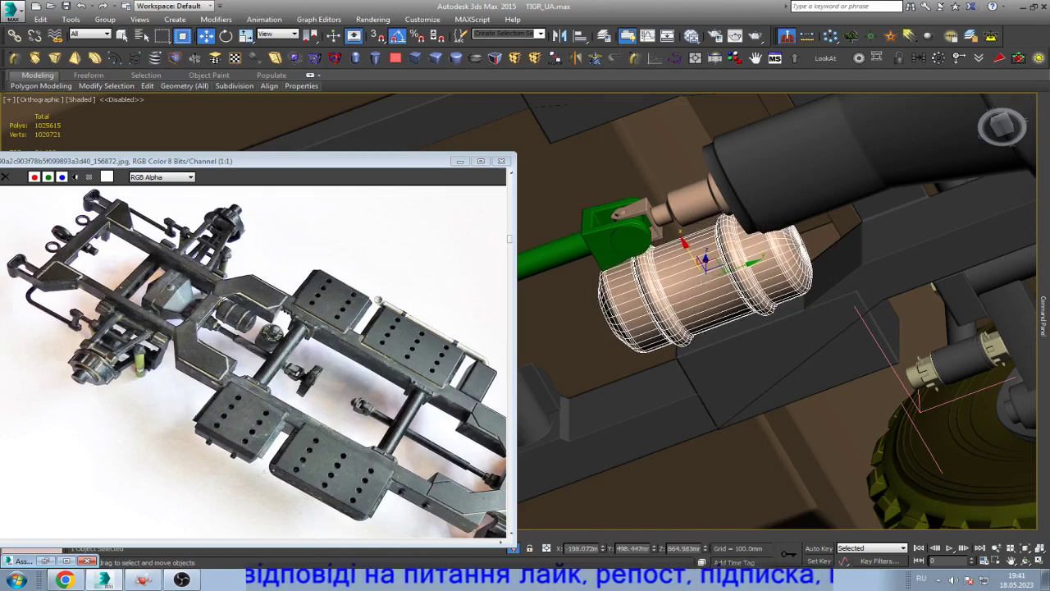
scroll(702, 264, "down", 5)
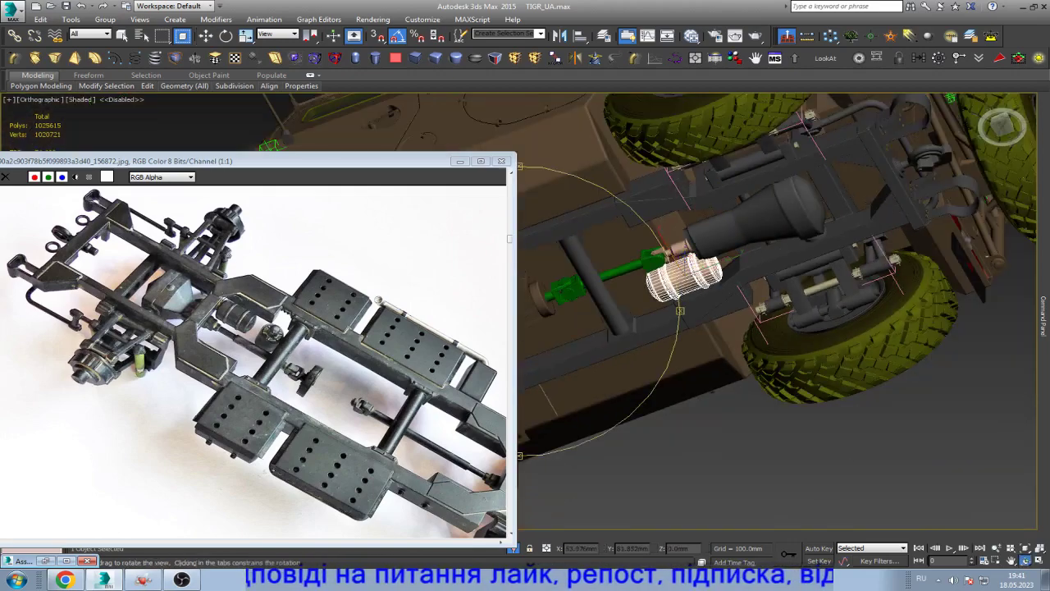
middle_click_drag(702, 264, 739, 279, "alt")
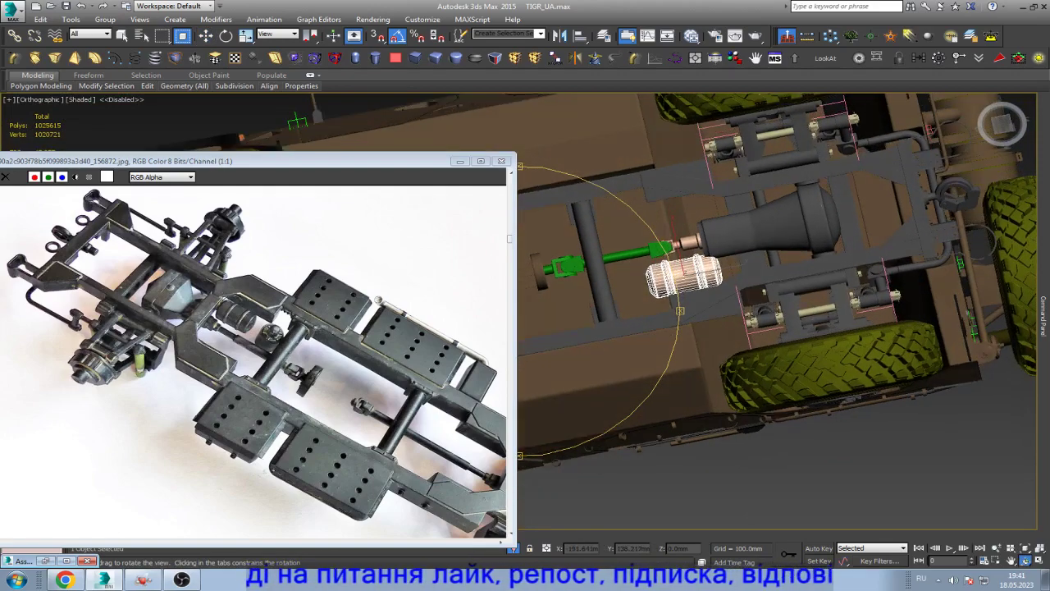
scroll(659, 290, "up", 2)
scroll(659, 289, "up", 2)
scroll(659, 290, "up", 2)
key("w")
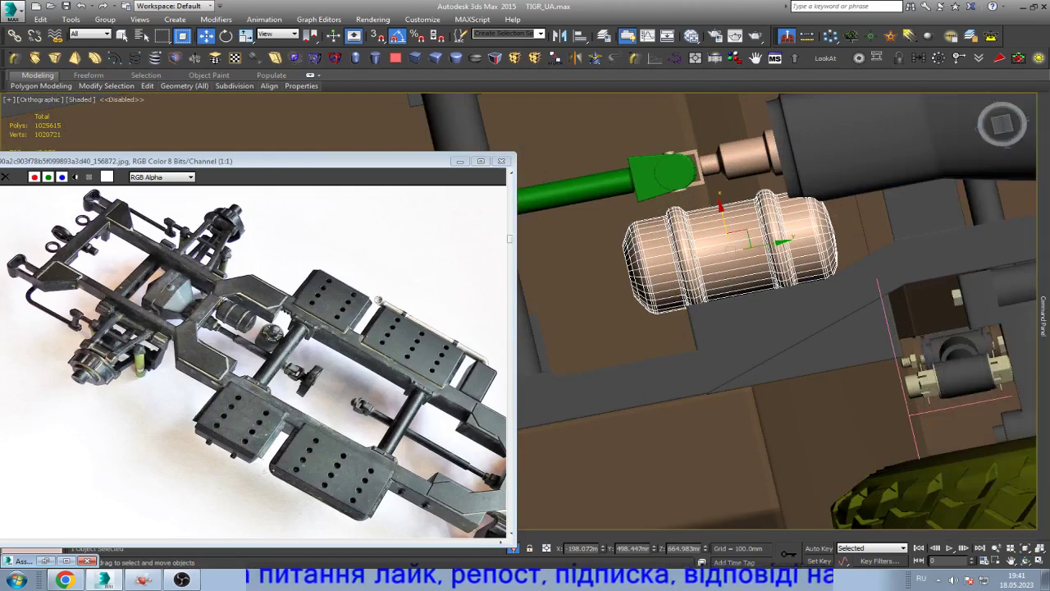
left_click(788, 336)
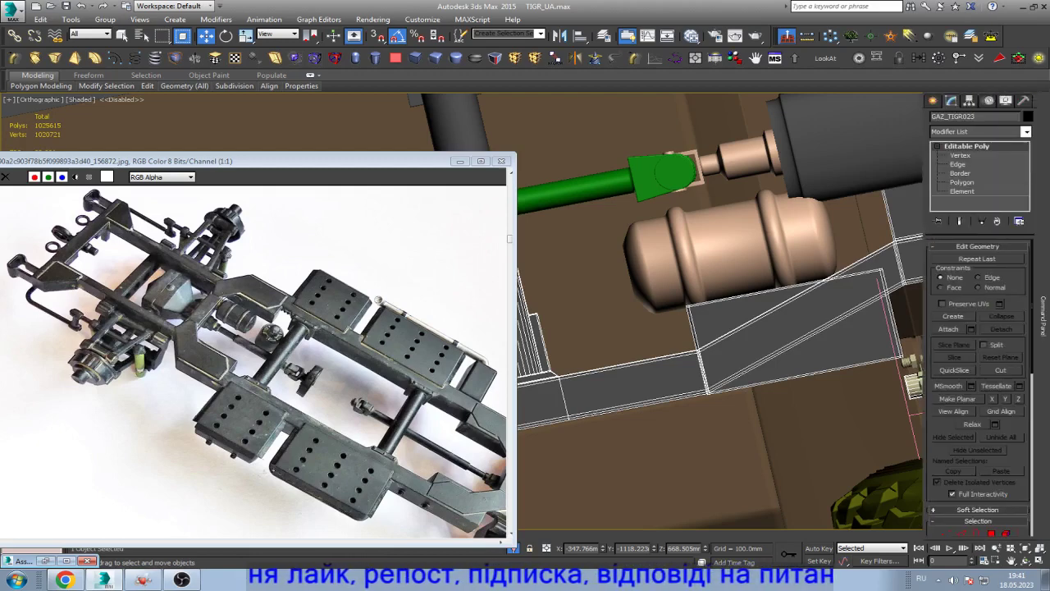
- At Polygon level, shift the frame rail's slanted polygon further along the rail
left_click(962, 182)
left_click(794, 331)
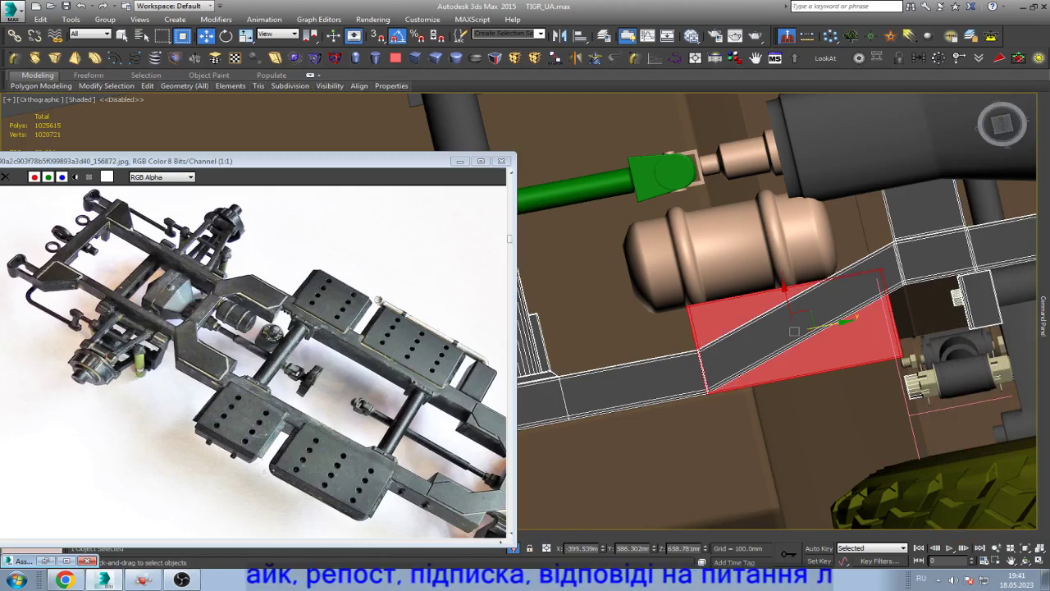
left_click_drag(845, 323, 873, 318)
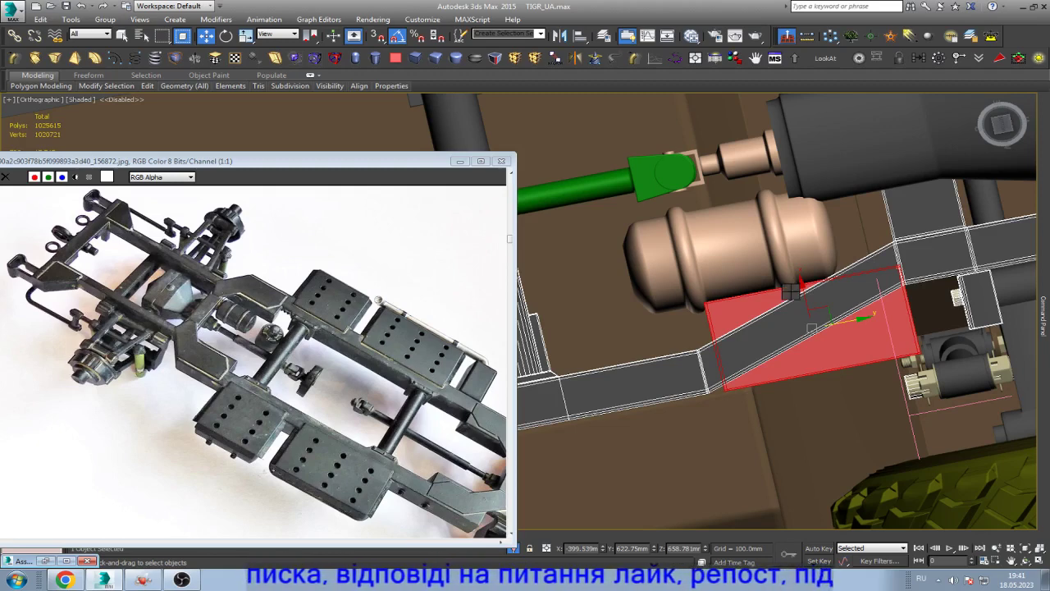
scroll(714, 307, "down", 3)
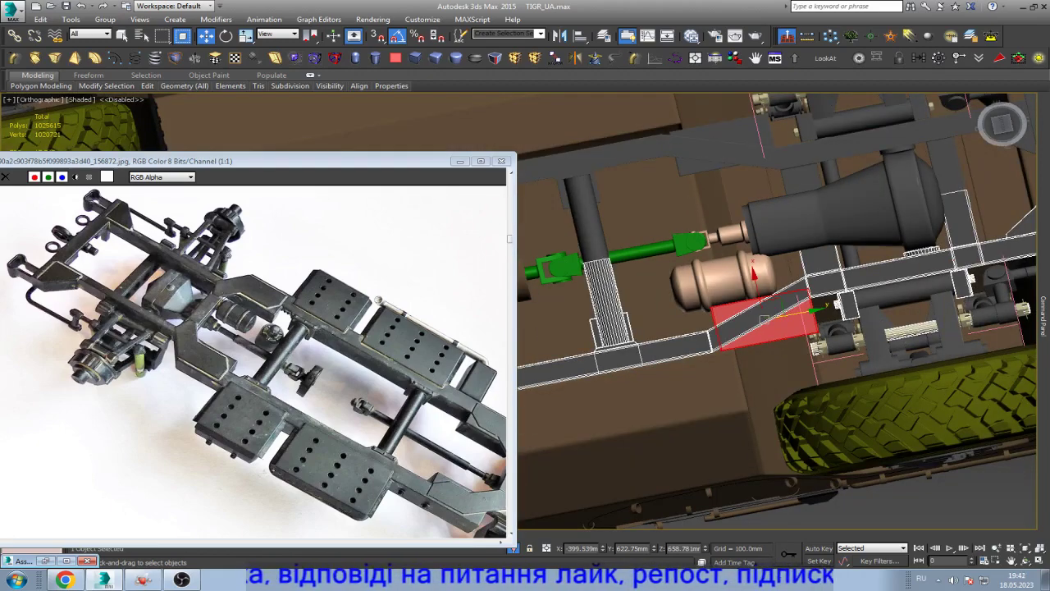
scroll(742, 328, "up", 4)
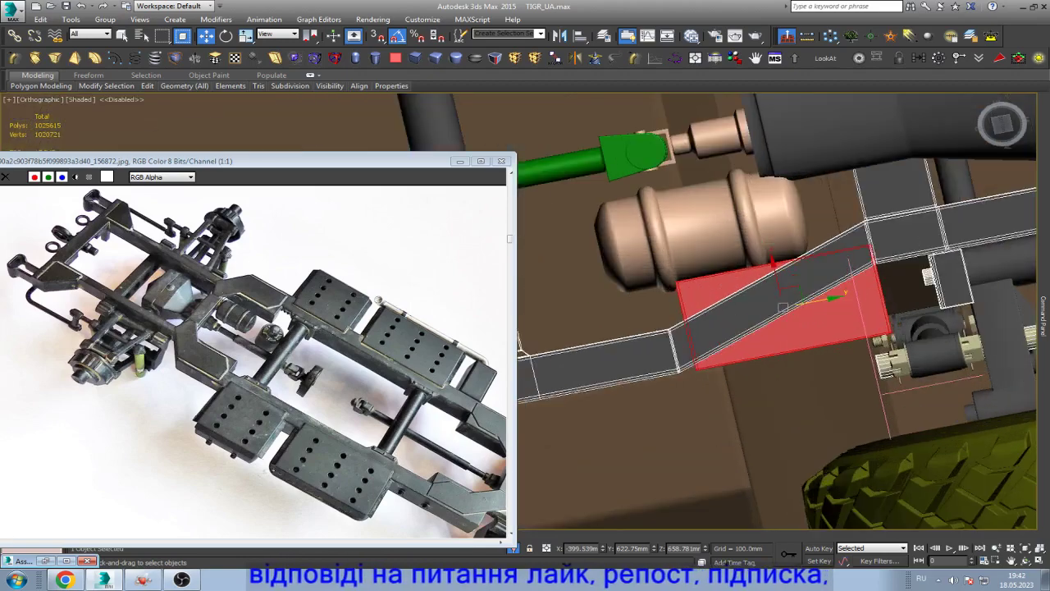
key("2")
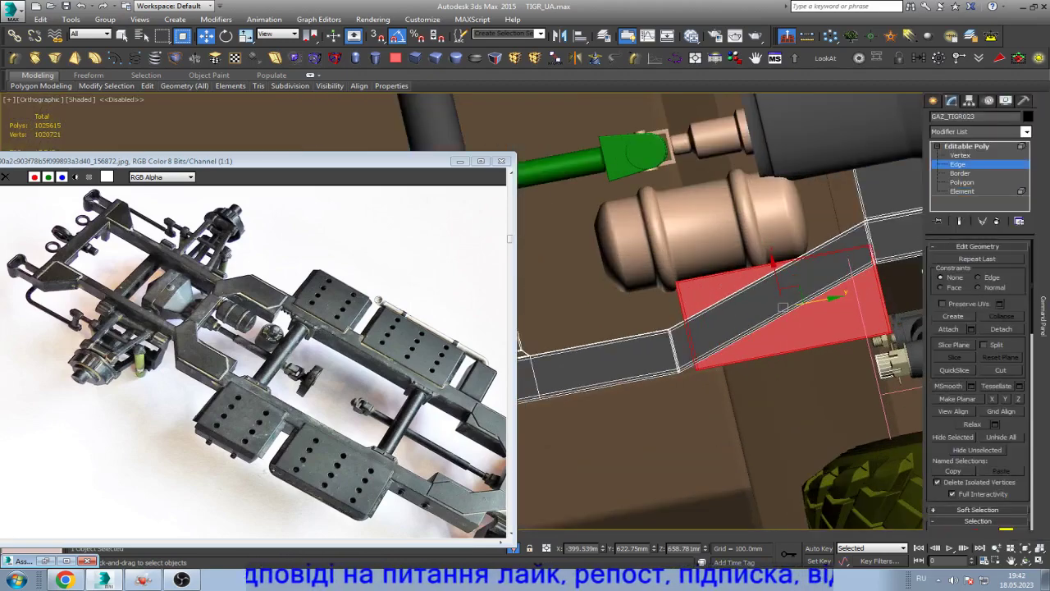
scroll(689, 345, "up", 2)
scroll(689, 345, "up", 3)
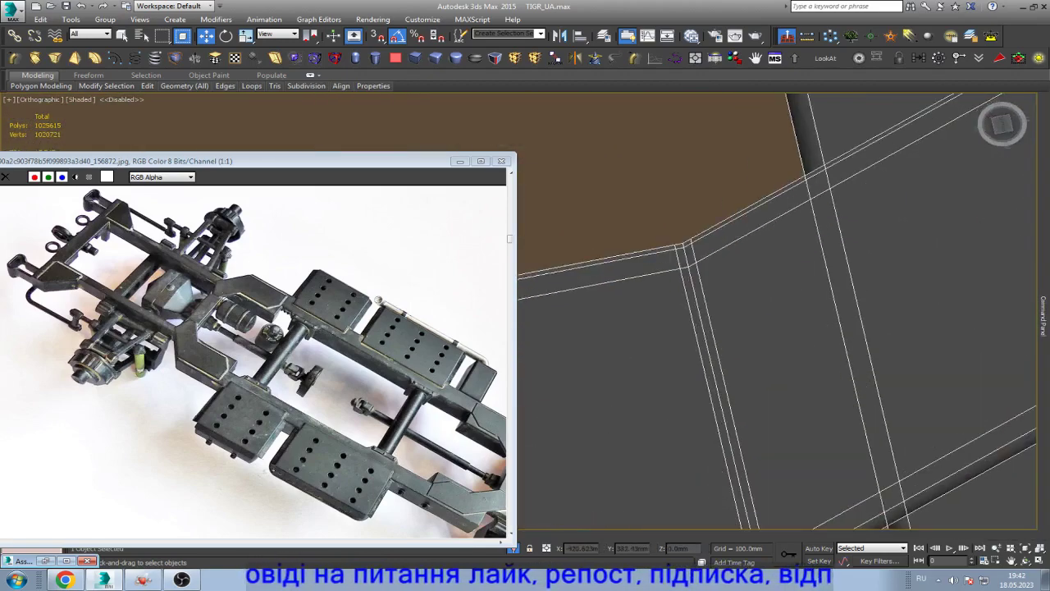
- Move the edge at the frame rail's bend further along Y, lengthening the straight part
left_click(715, 415)
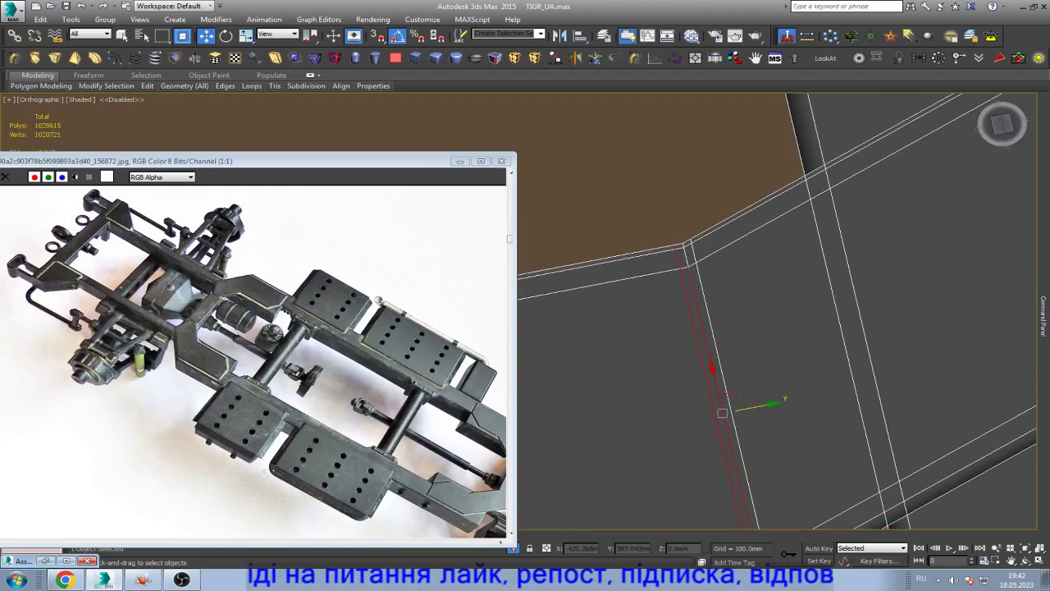
scroll(686, 256, "down", 3)
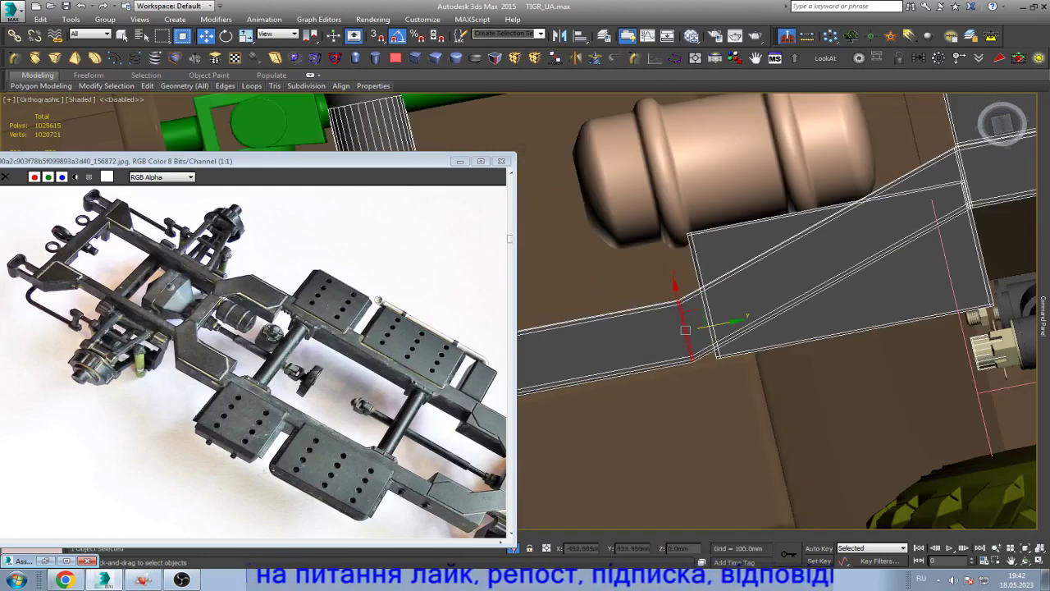
left_click_drag(733, 321, 857, 308)
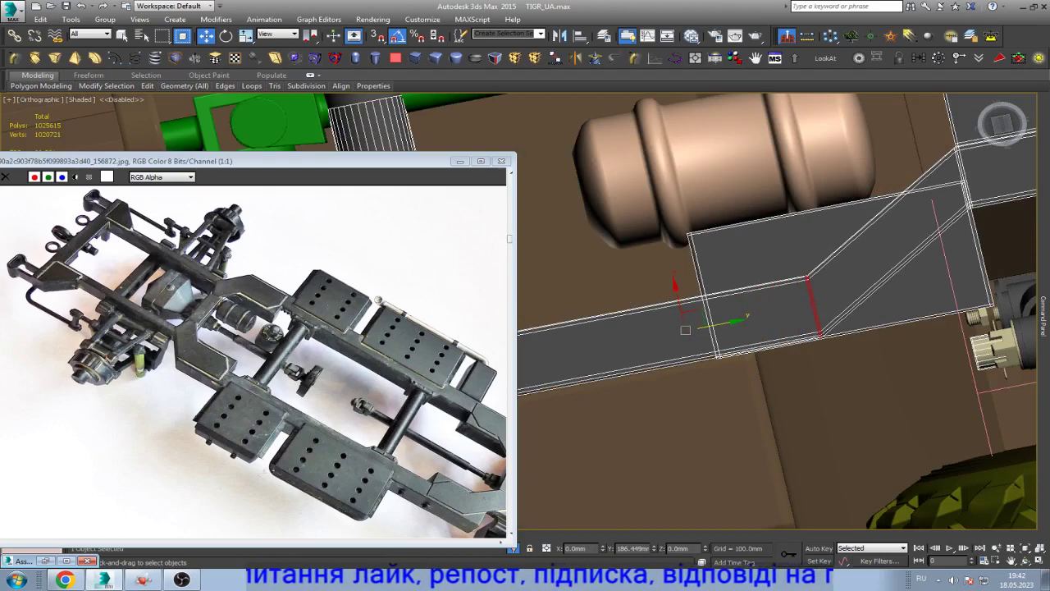
left_click_drag(812, 308, 817, 307)
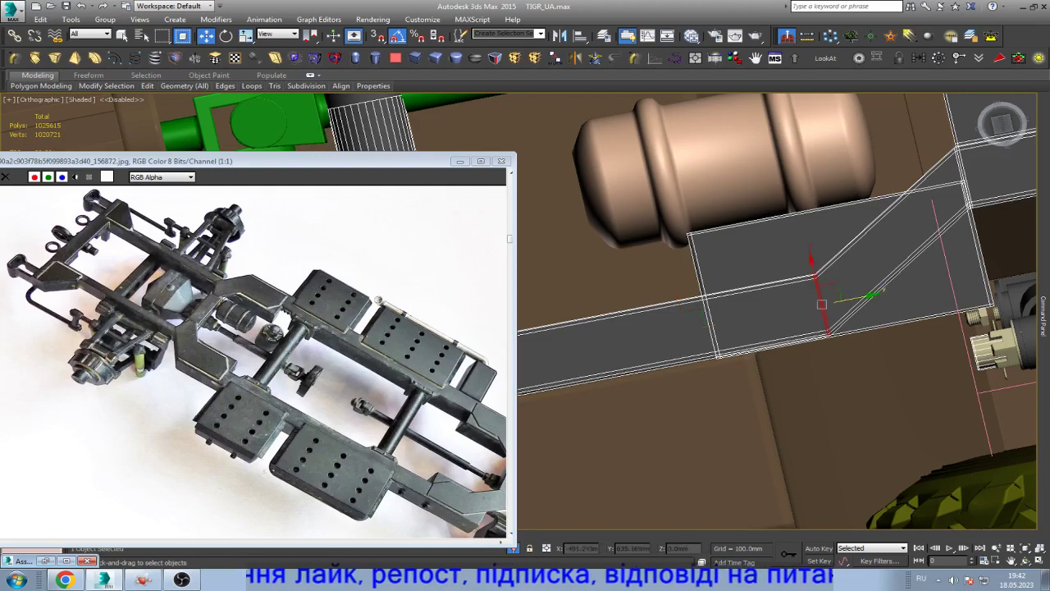
scroll(812, 305, "down", 3)
scroll(862, 296, "up", 3)
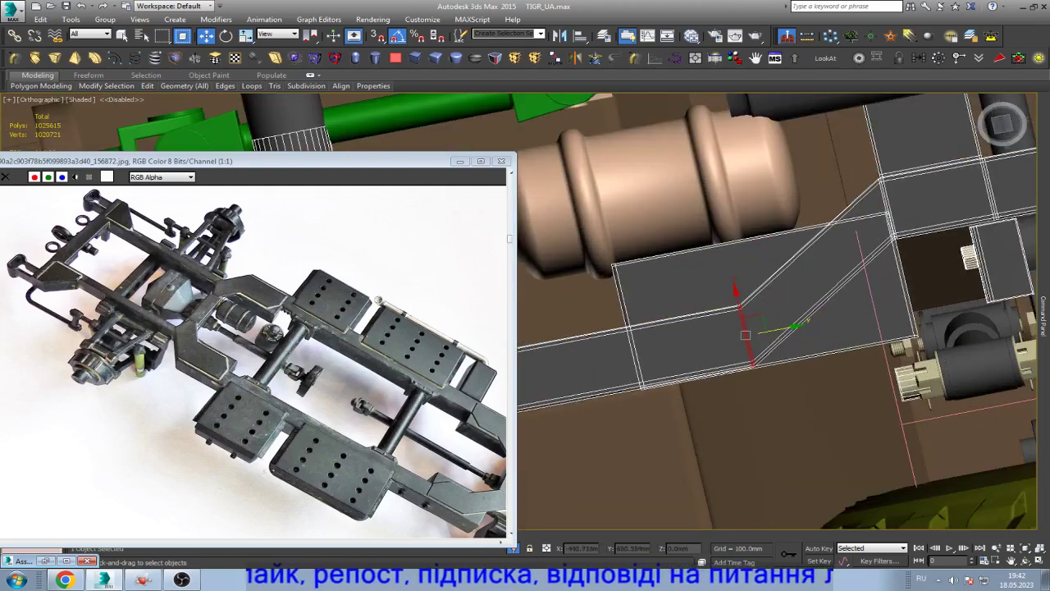
left_click_drag(742, 320, 815, 322)
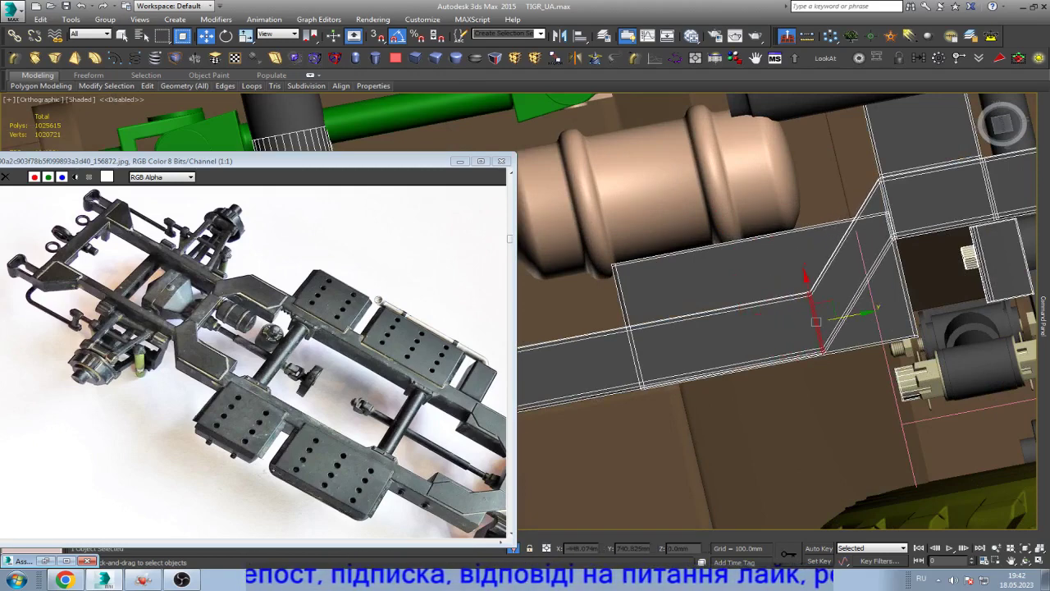
- Slide the red crossmember box element left along the beam
key("5")
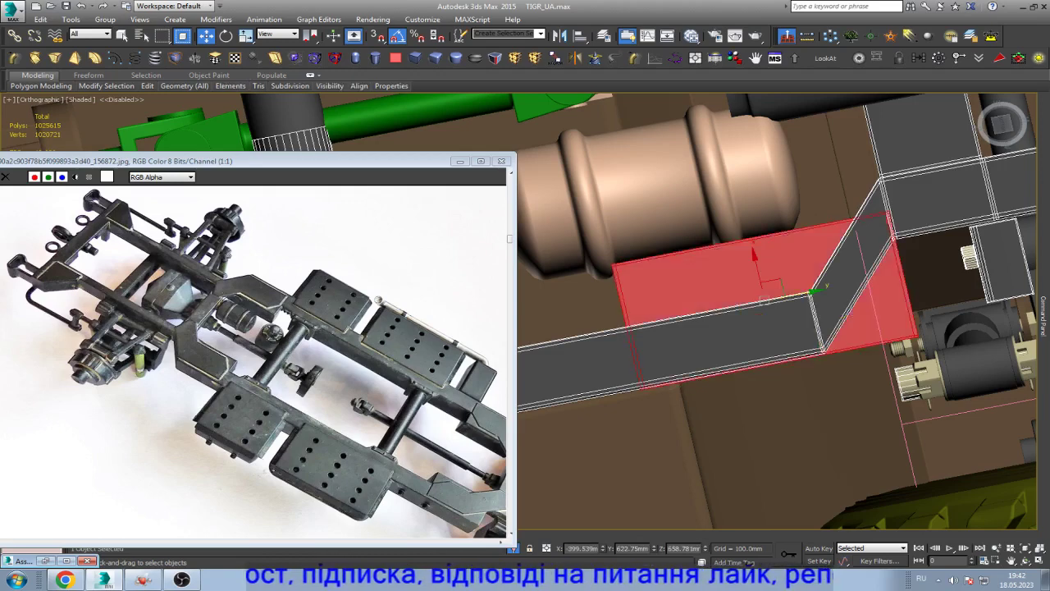
left_click_drag(813, 292, 722, 316)
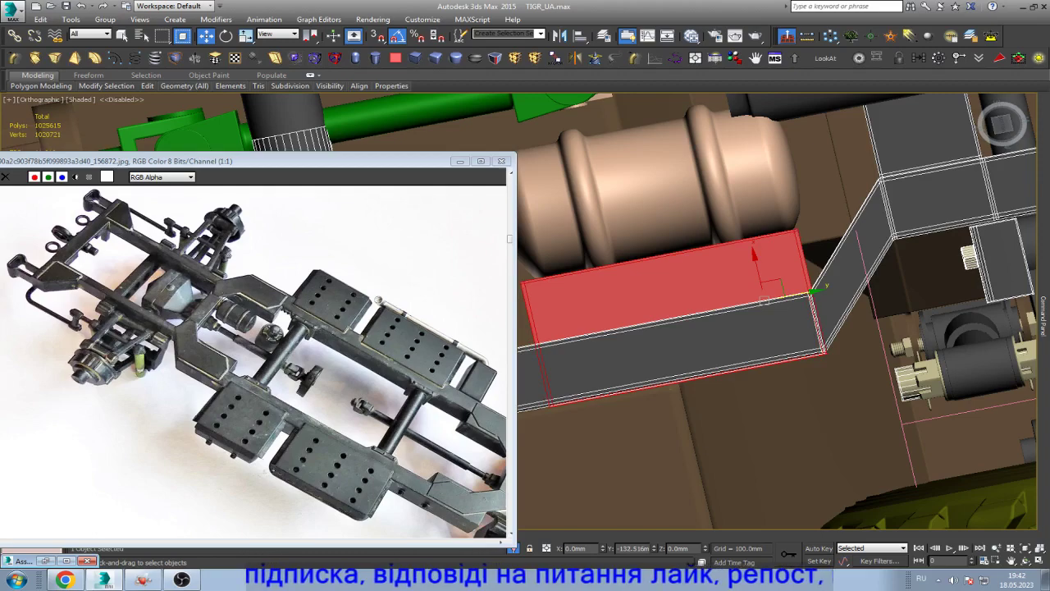
left_click(709, 304)
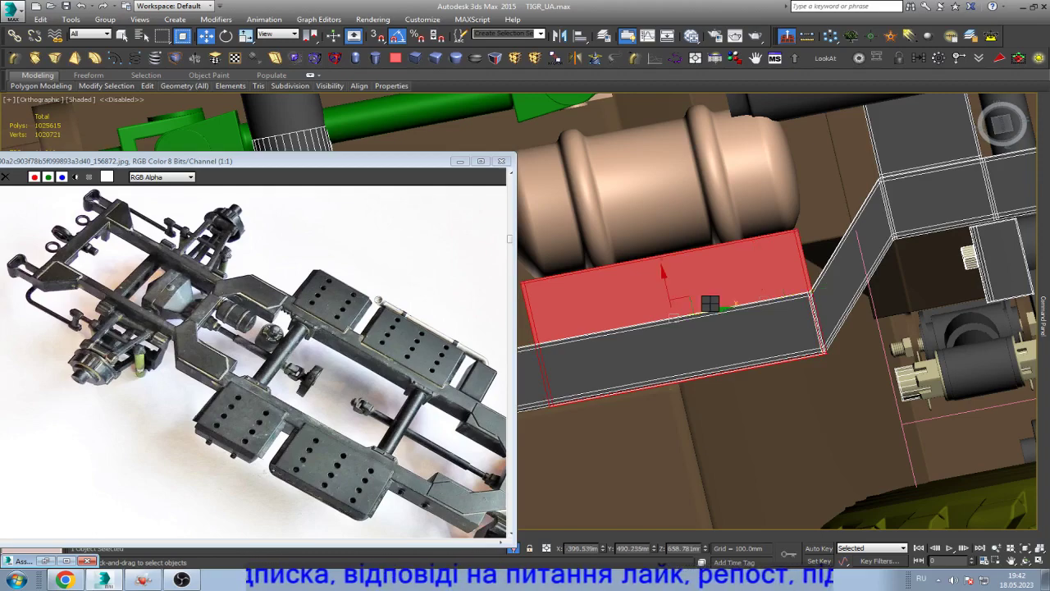
scroll(801, 283, "down", 2)
- At Vertex level, select and lower the box's two top corner vertices
key("1")
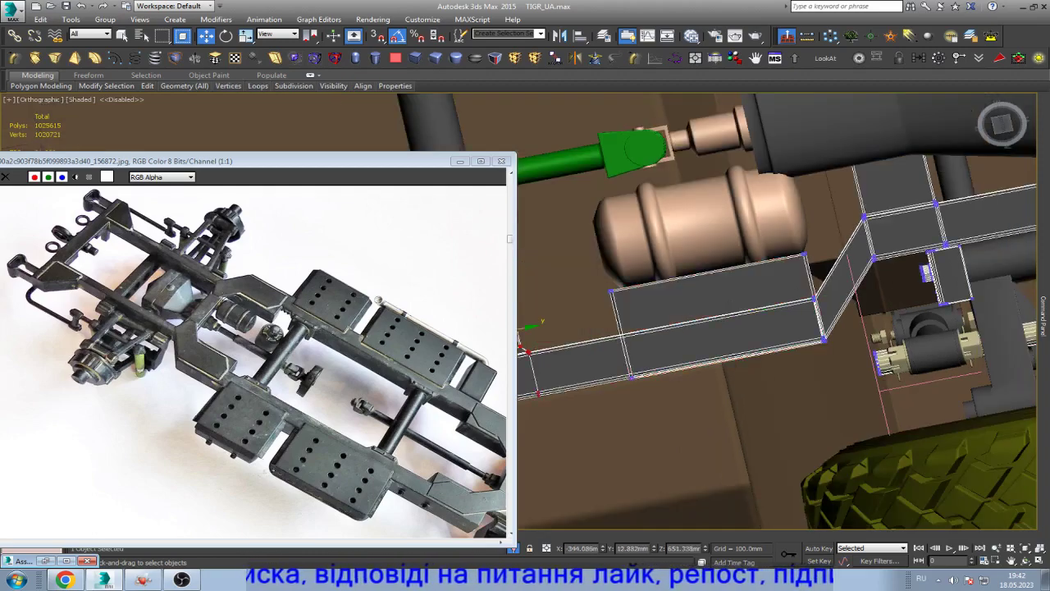
key("F4")
left_click_drag(599, 246, 811, 295)
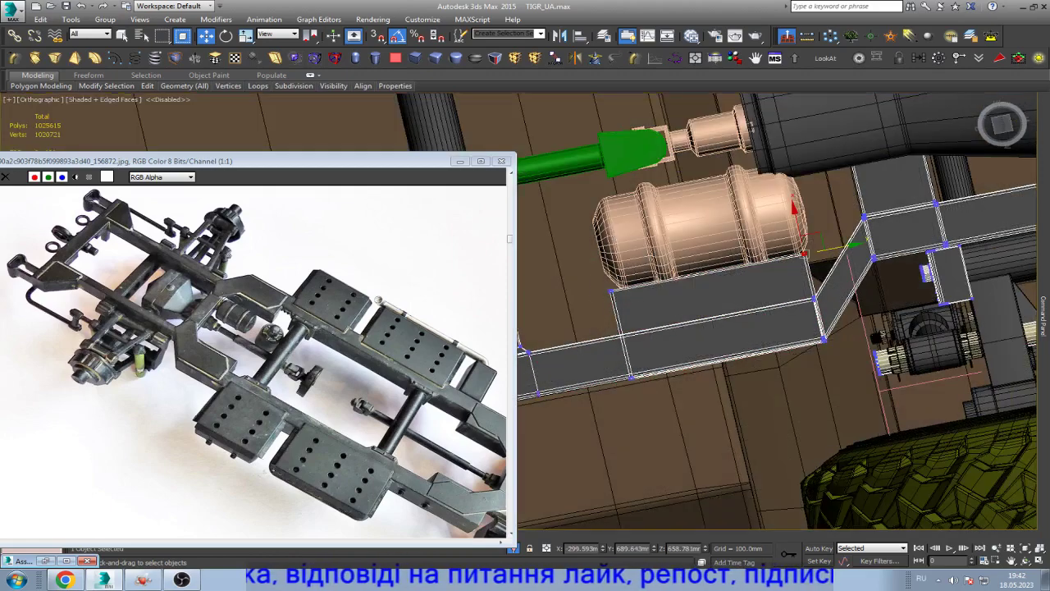
left_click_drag(707, 272, 711, 288)
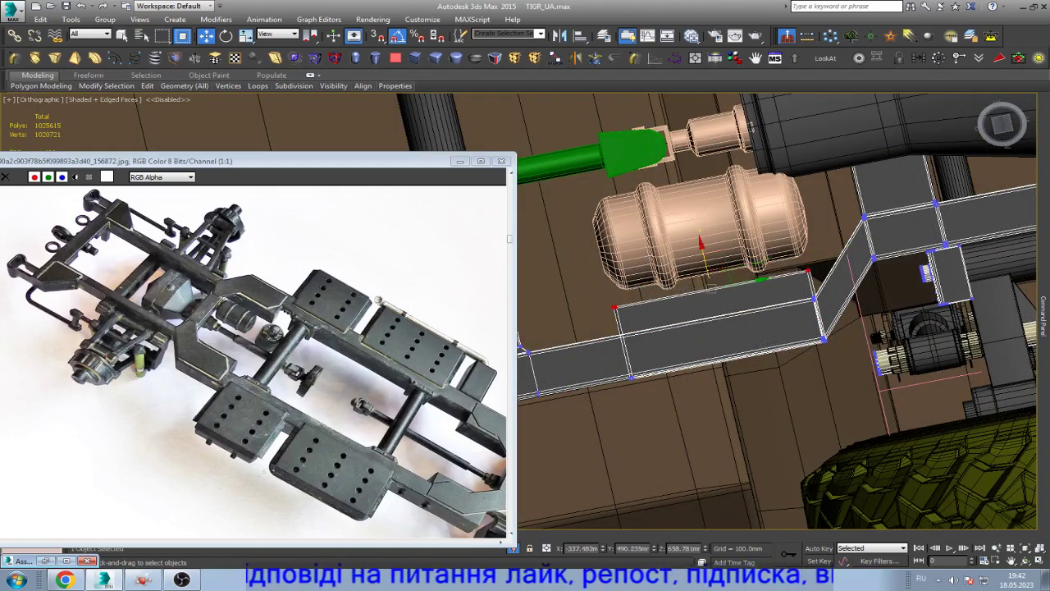
scroll(815, 264, "up", 3)
scroll(815, 264, "up", 2)
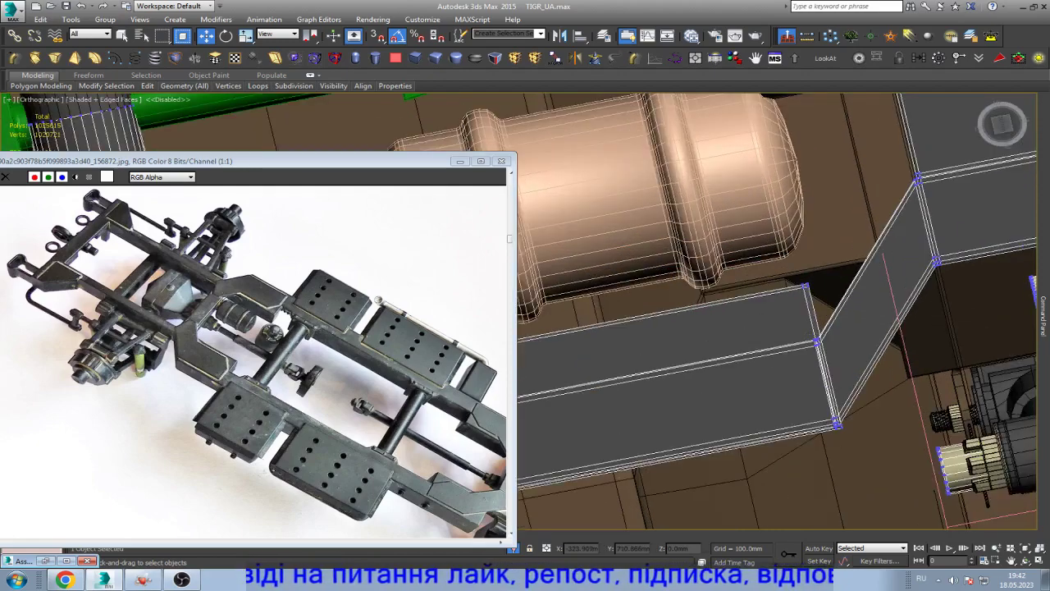
- Drag the box's top-right vertex outward to the right
key("F3")
left_click(806, 288)
key("F3")
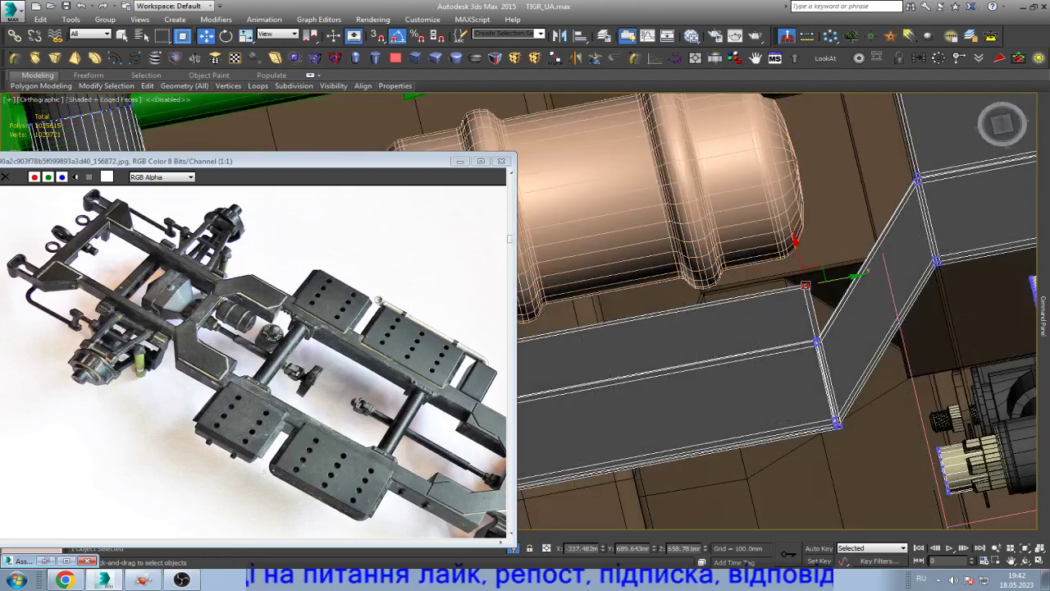
left_click_drag(805, 287, 936, 262)
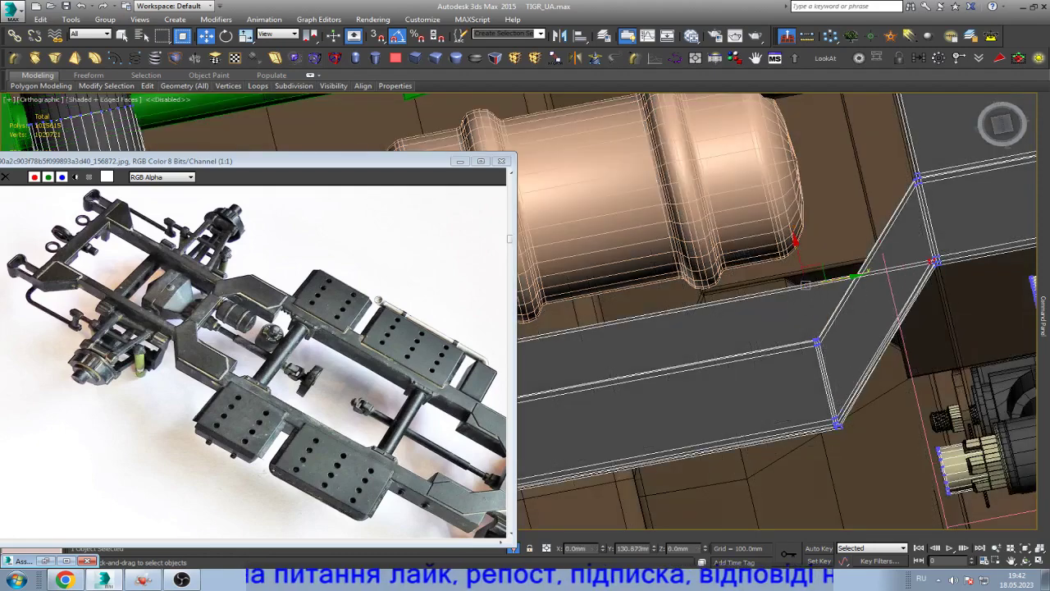
scroll(806, 285, "down", 2)
scroll(806, 284, "down", 3)
left_click(1042, 314)
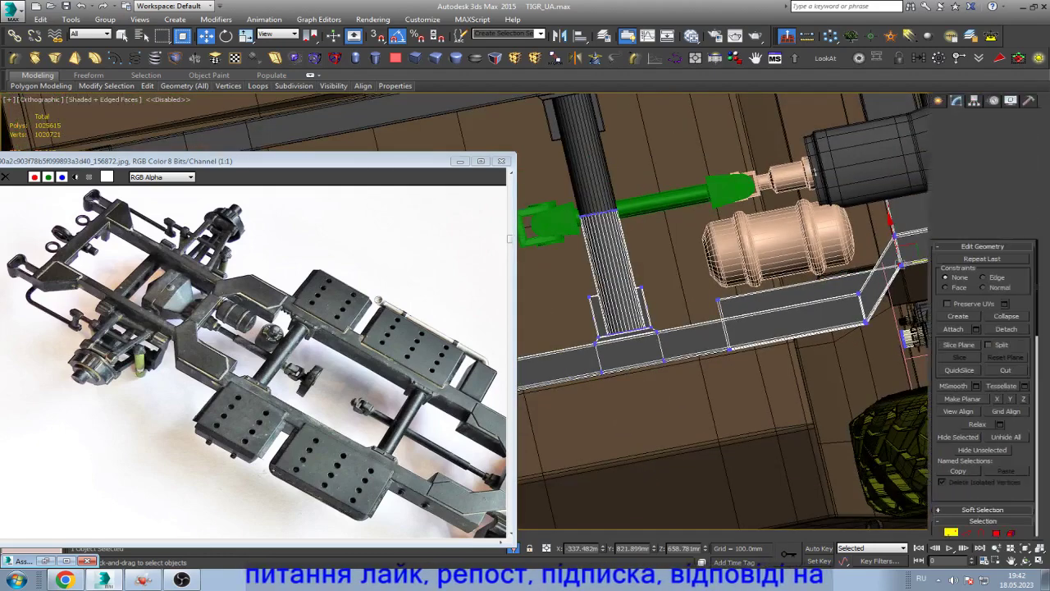
- Exit Vertex level, select the fuel tank and slide it along its length
left_click(960, 154)
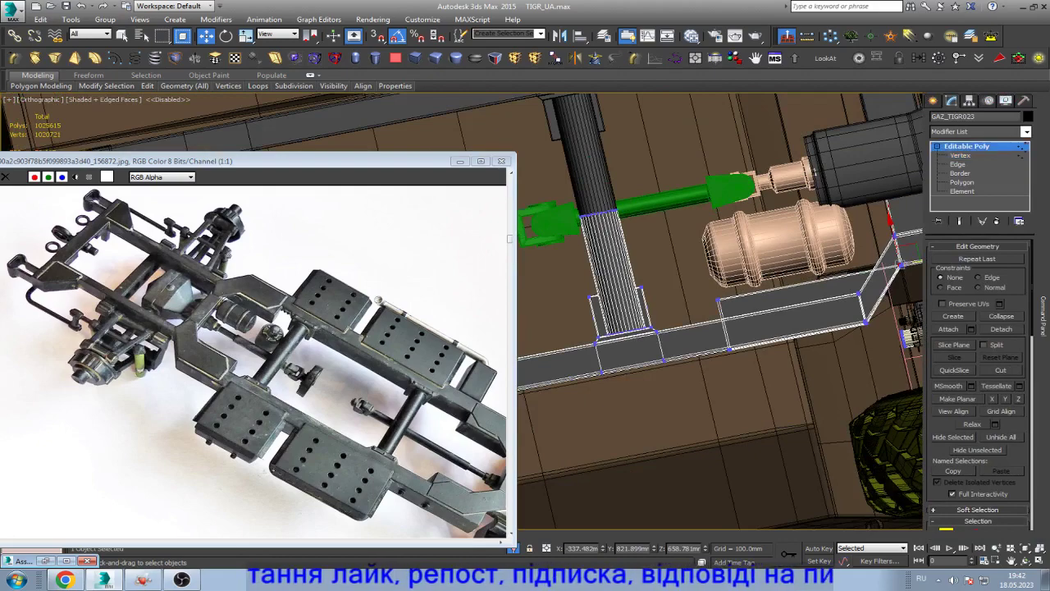
left_click(796, 234)
scroll(796, 234, "up", 3)
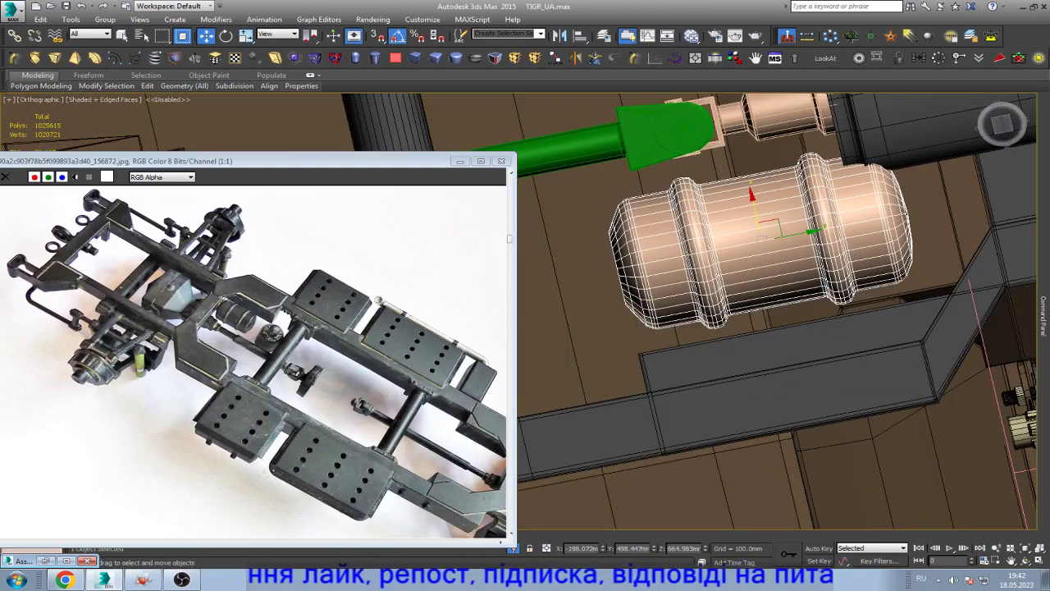
left_click_drag(752, 186, 757, 210)
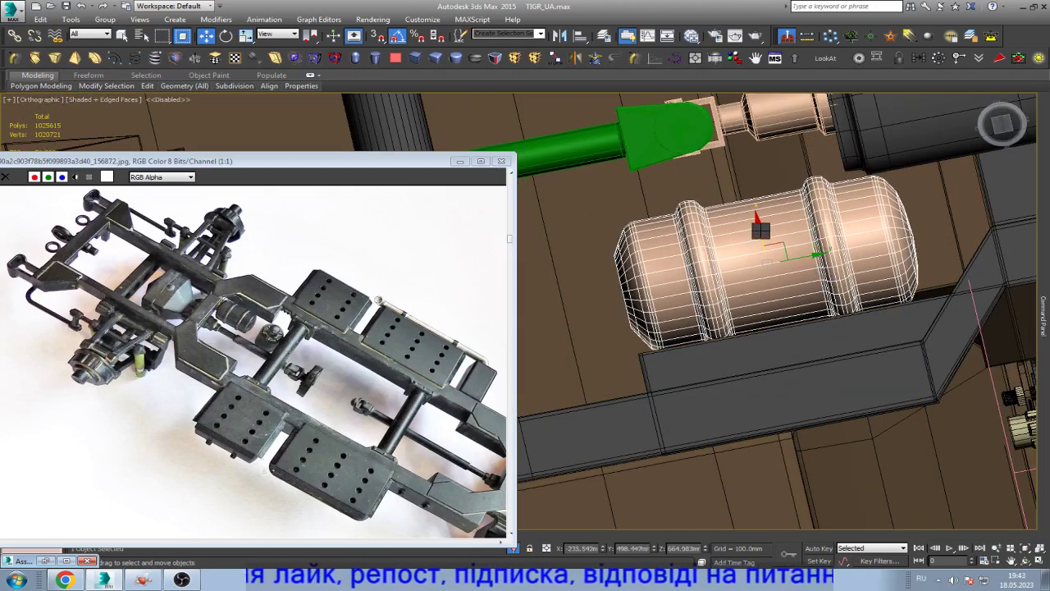
- Uniformly scale the fuel tank down slightly and nudge it sideways into place
key("r")
mouse_move(768, 246)
left_mouse_down()
mouse_move(767, 271)
mouse_move(770, 250)
left_mouse_up()
key("w")
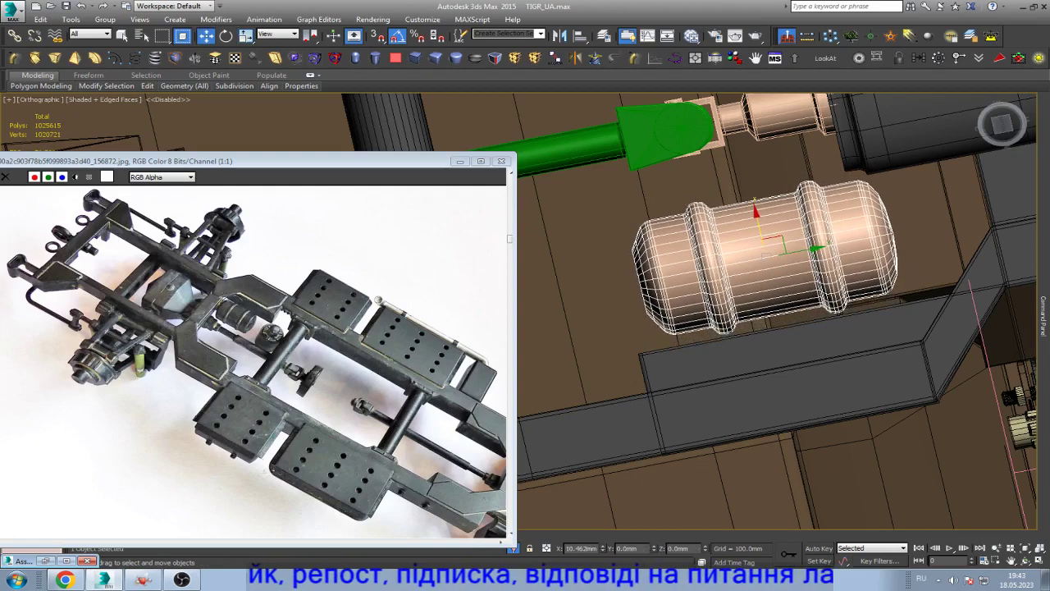
left_click_drag(845, 241, 868, 238)
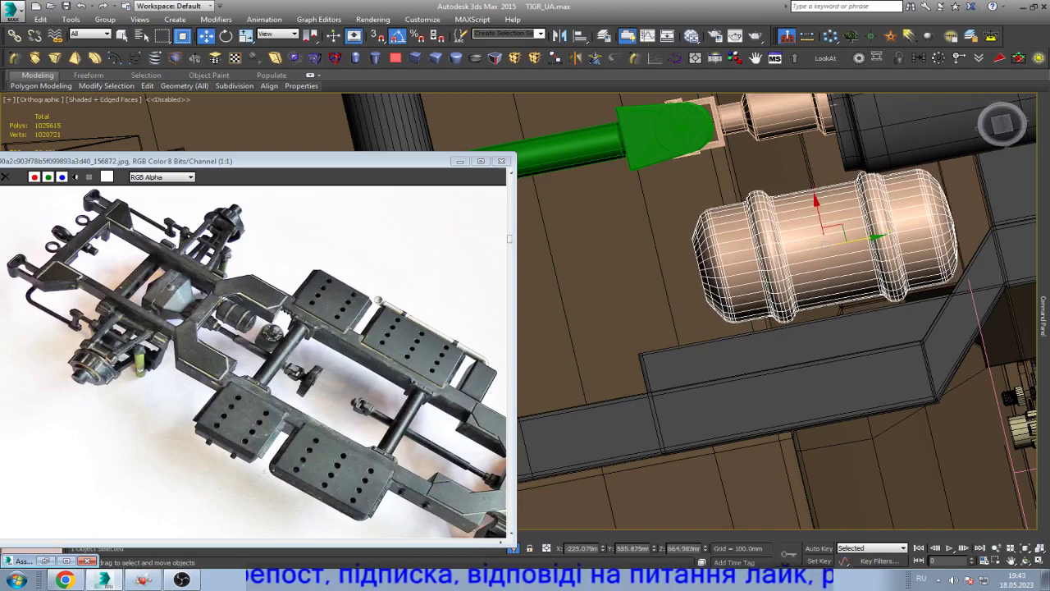
scroll(868, 238, "down", 3)
scroll(868, 238, "down", 2)
scroll(869, 238, "up", 4)
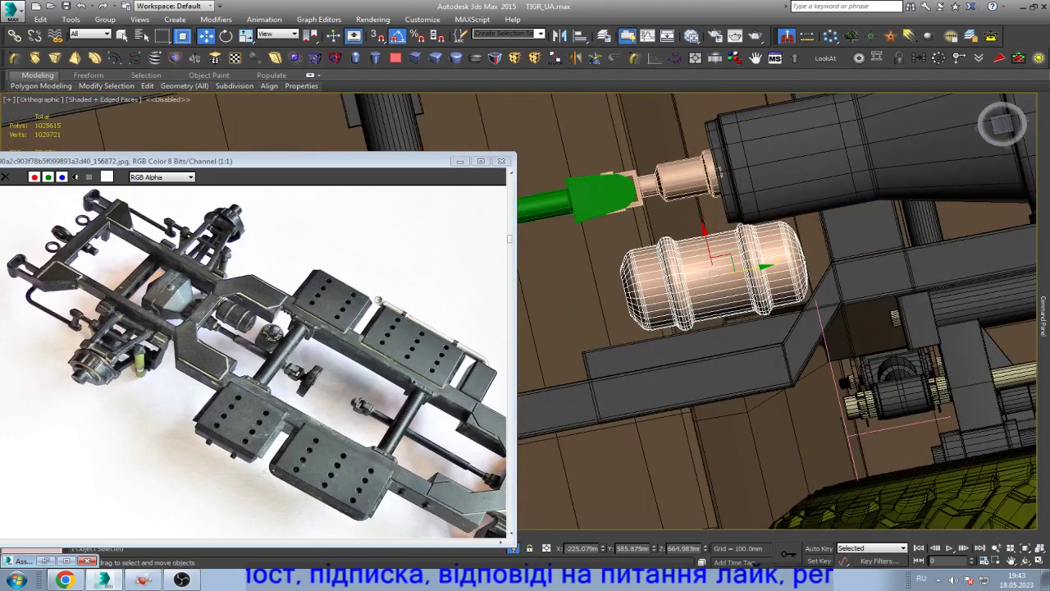
scroll(771, 259, "down", 3)
scroll(772, 259, "down", 4)
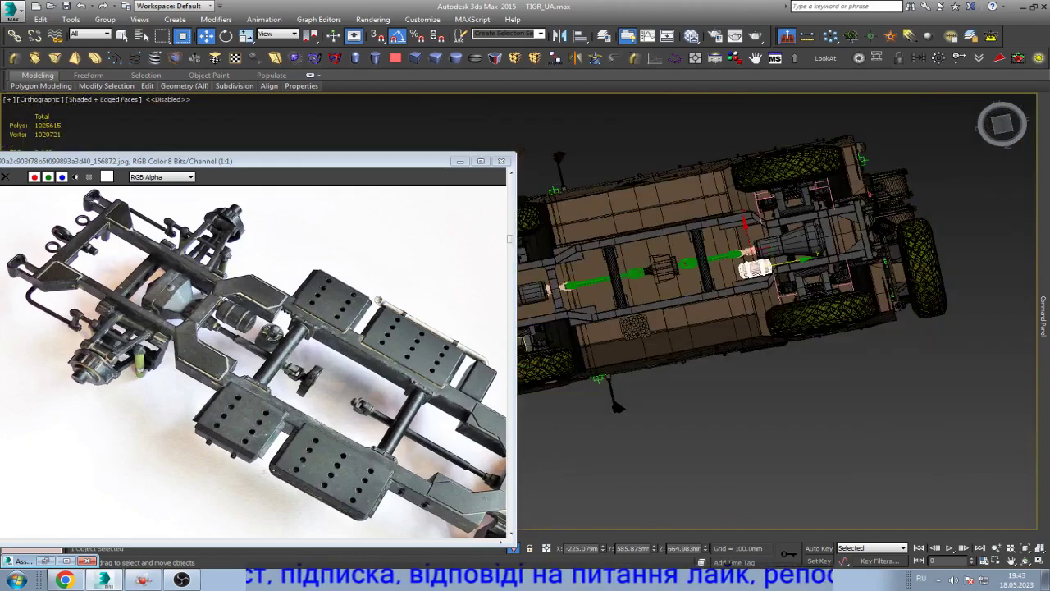
- Assign the chassis Multi/Sub-Object material to the fuel tank from the Slate Material Editor
left_click(1025, 561)
mouse_move(738, 287)
left_mouse_down()
mouse_move(788, 344)
mouse_move(821, 329)
left_mouse_up()
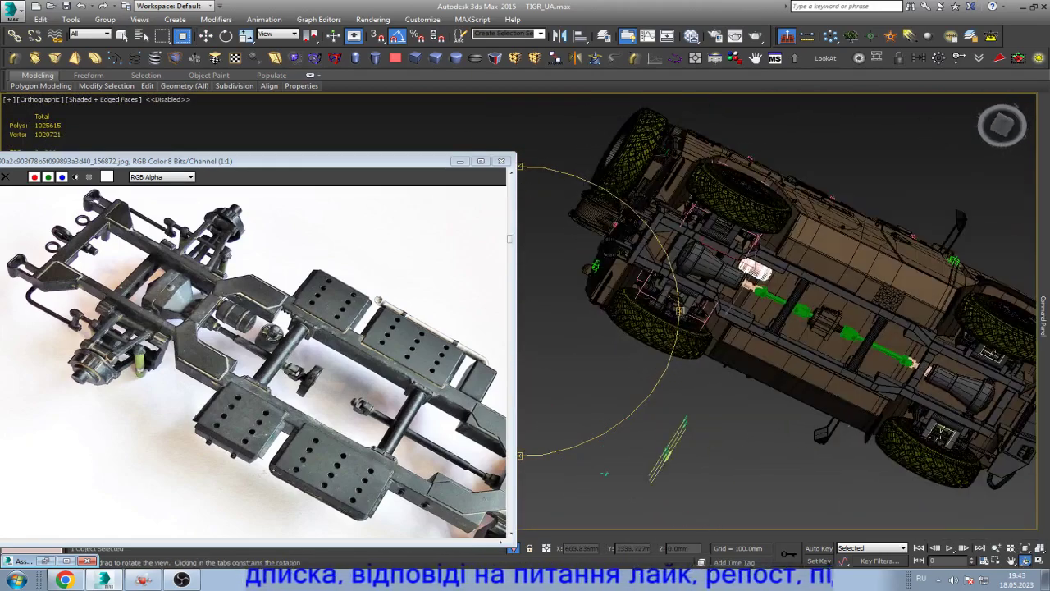
key("z")
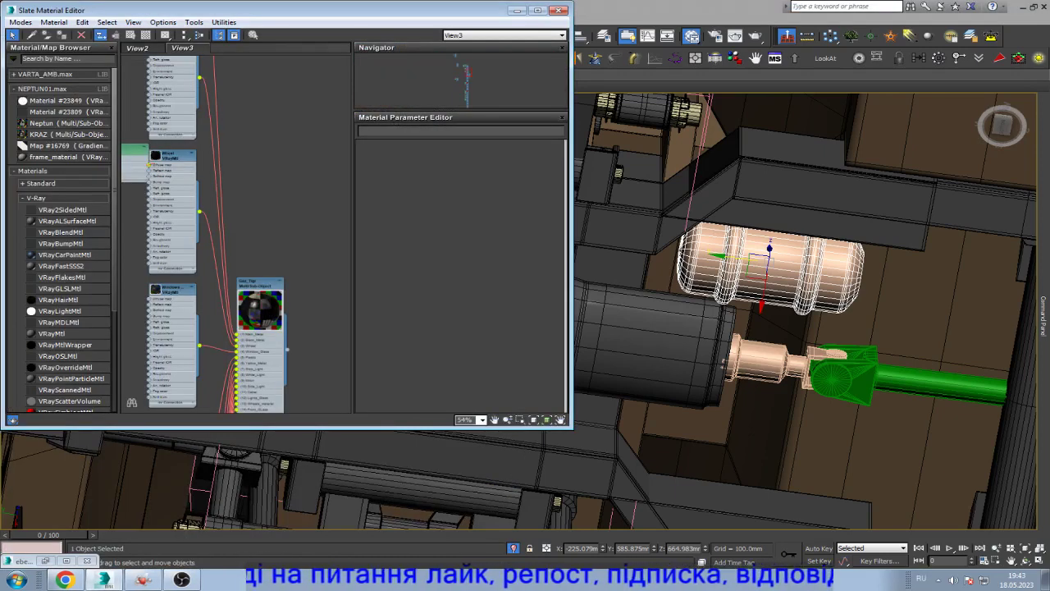
left_click(64, 36)
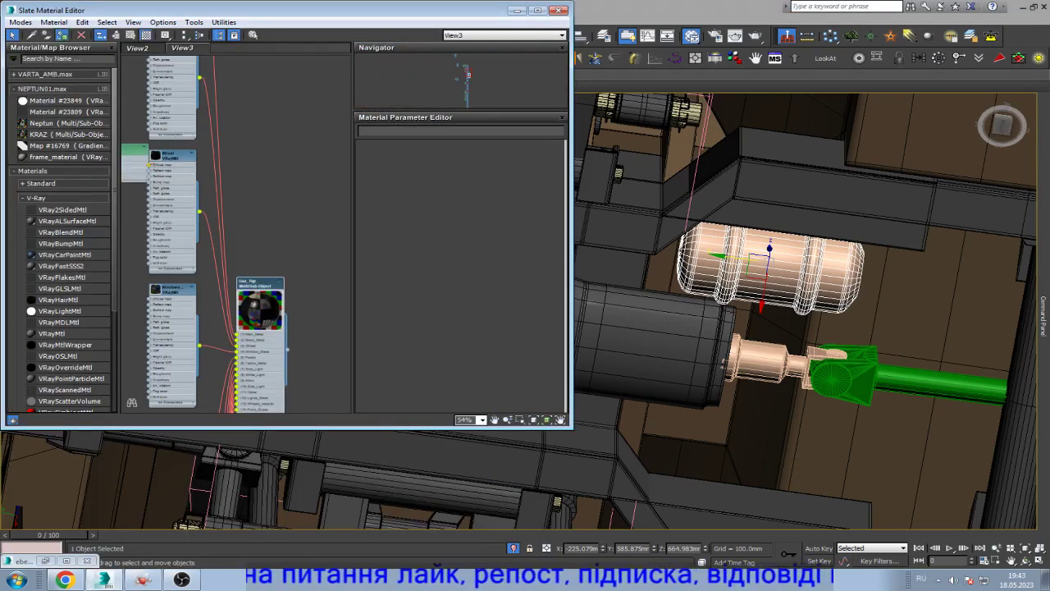
left_click(516, 10)
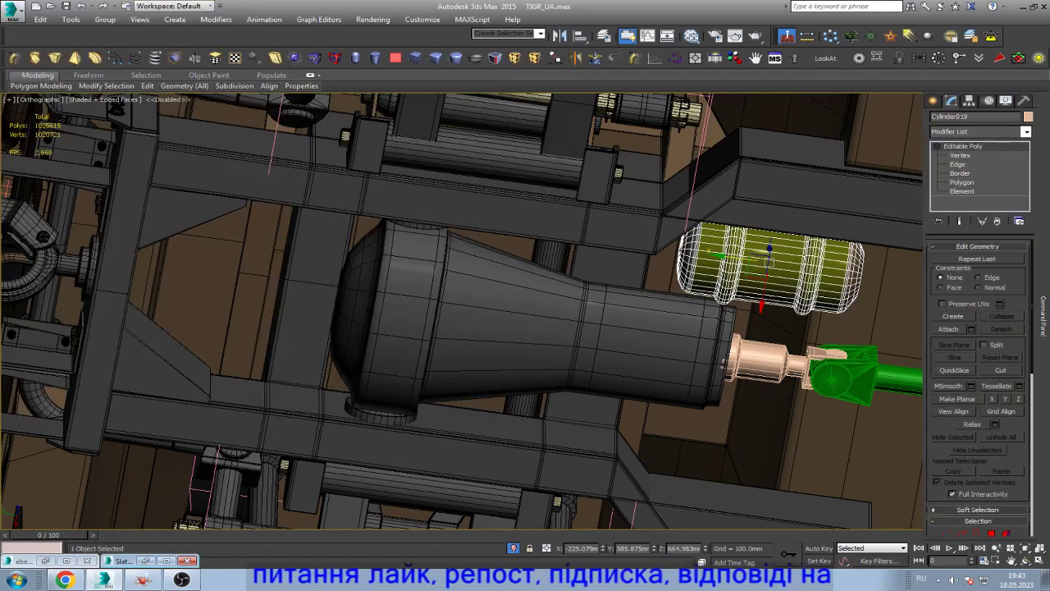
- Set the tank element's Material ID to 2 (Black_Metal) in the Modify panel
left_click(1043, 312)
scroll(977, 369, "down", 2)
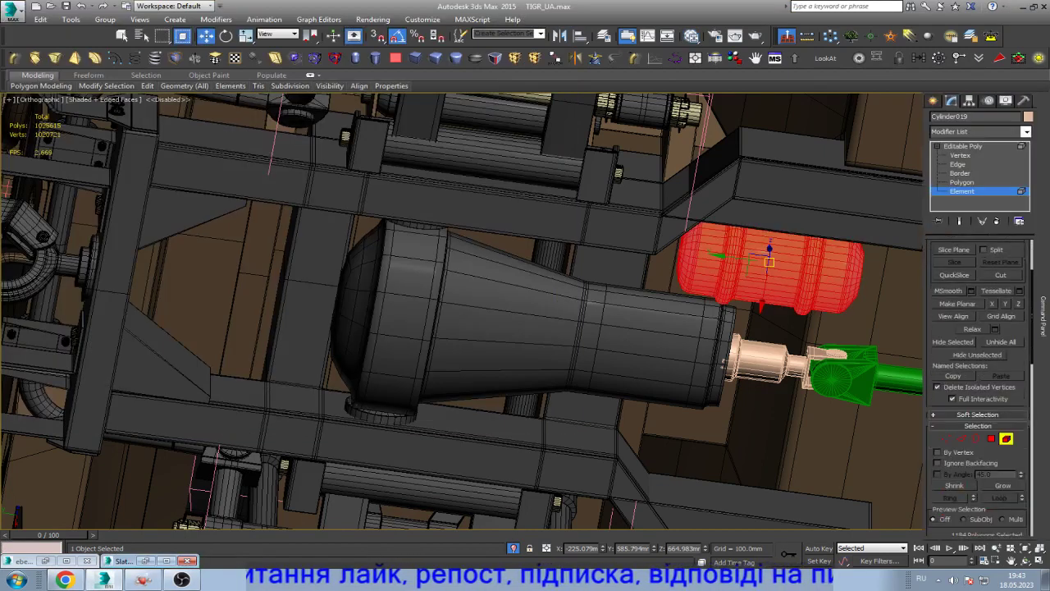
scroll(976, 369, "down", 2)
scroll(977, 369, "down", 2)
scroll(977, 386, "down", 3)
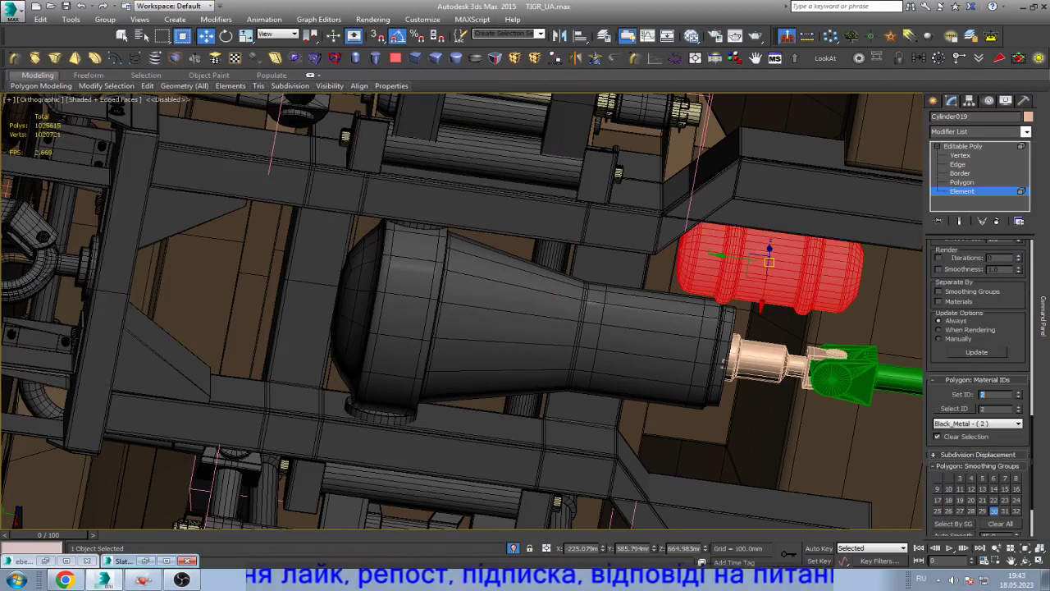
left_click(963, 146)
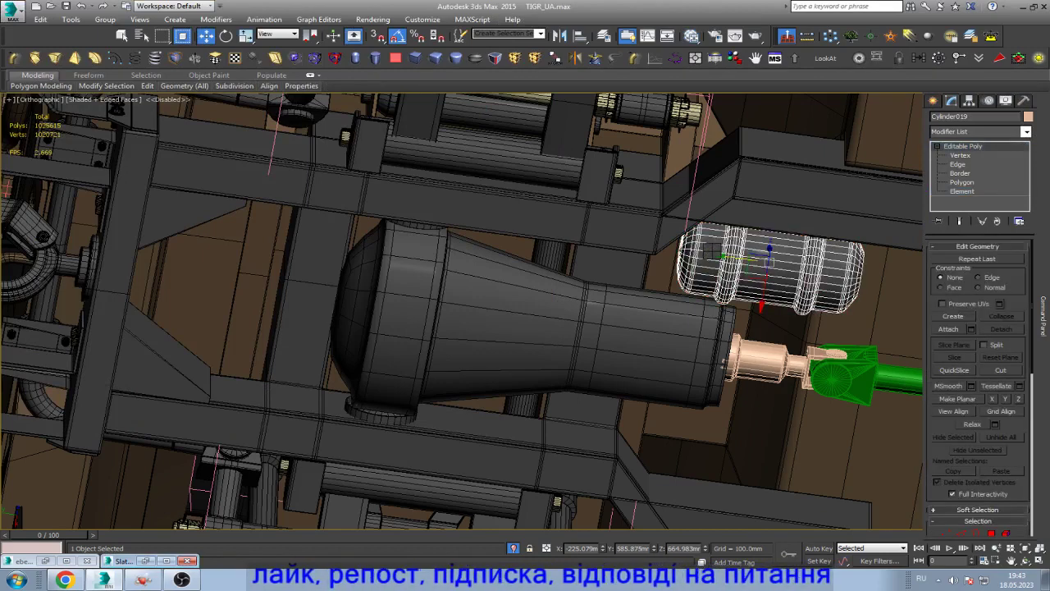
scroll(484, 271, "down", 2)
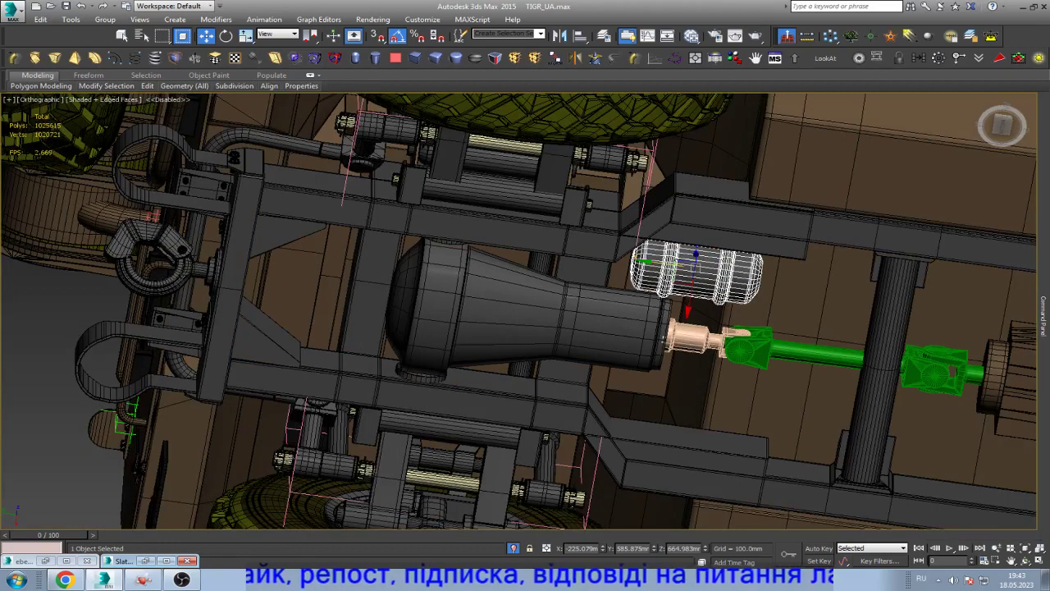
- Select the six driveshaft parts: universal joints, shaft pieces and the central hub
key("z")
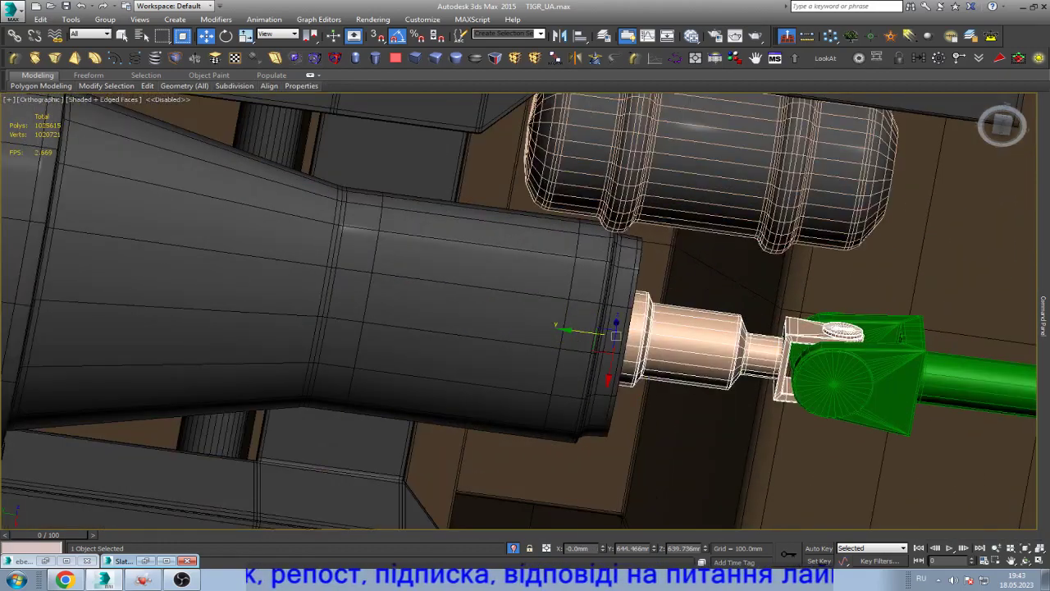
left_click(854, 369, "ctrl")
scroll(423, 292, "down", 5)
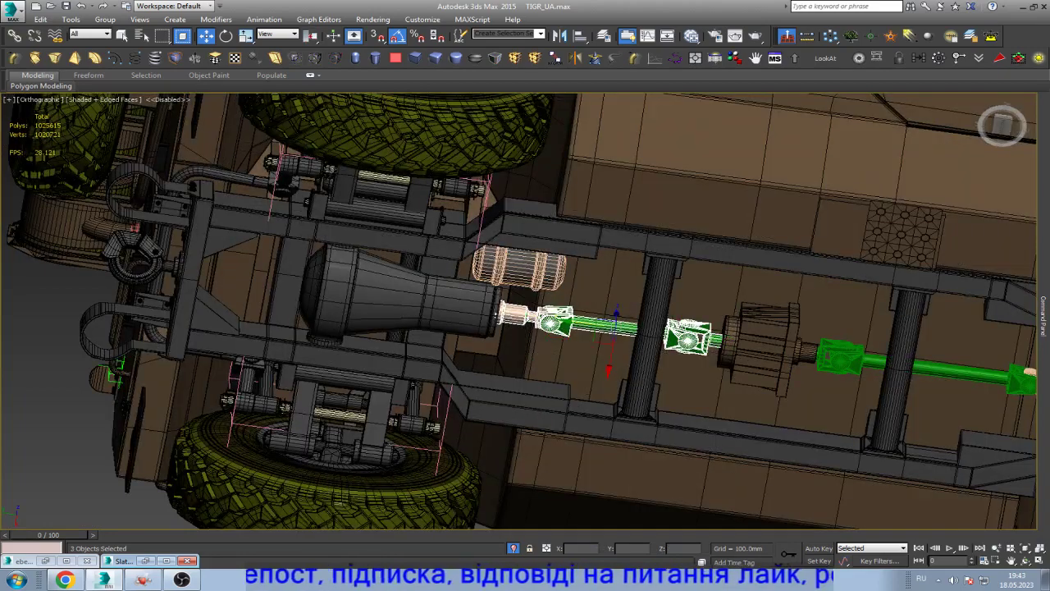
left_click(1018, 378, "ctrl")
key("z")
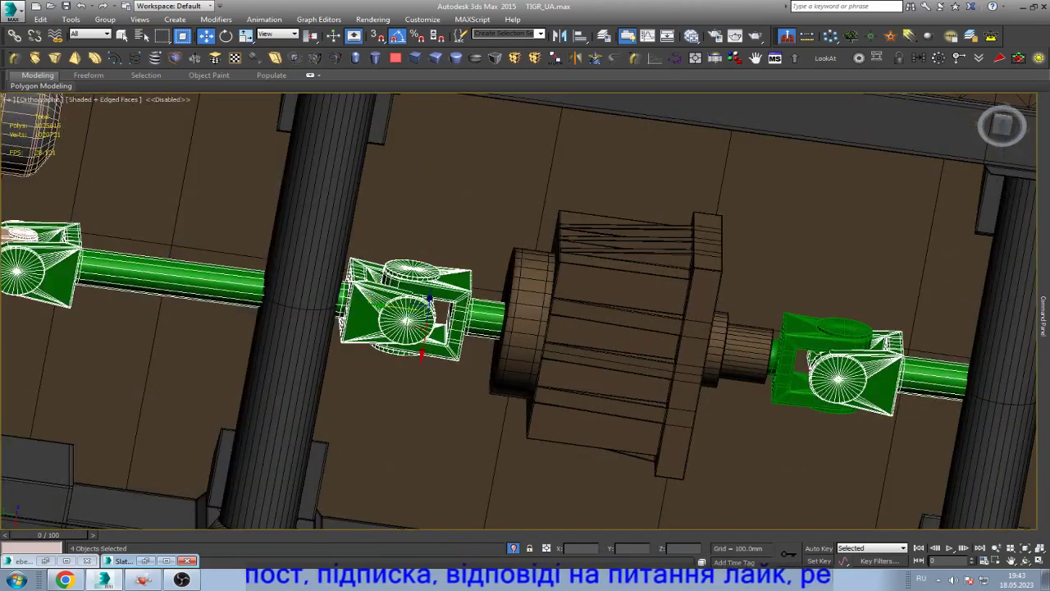
scroll(525, 329, "down", 2)
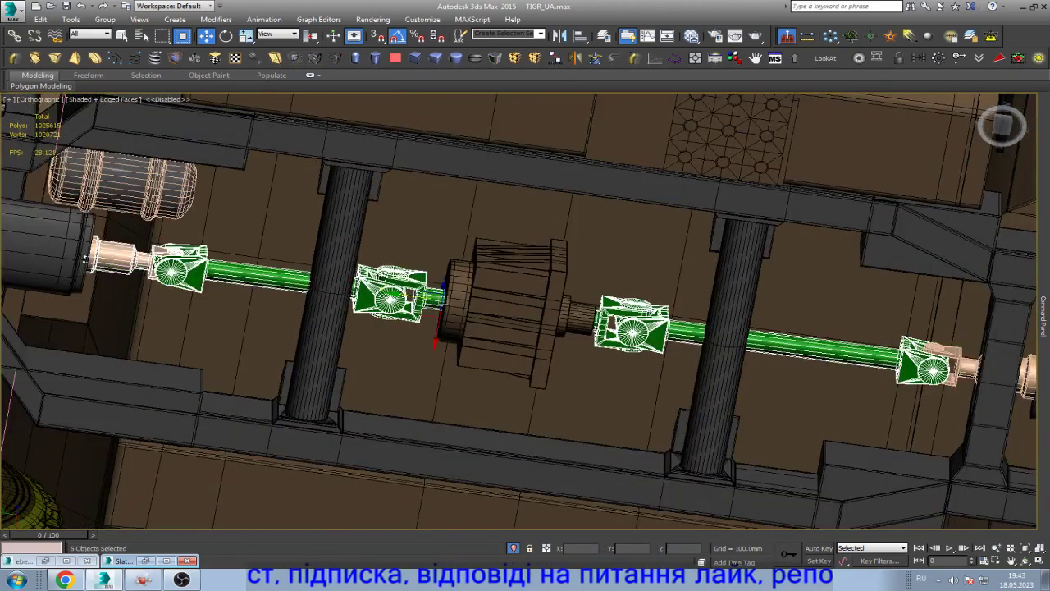
left_click(509, 304, "ctrl")
key("z")
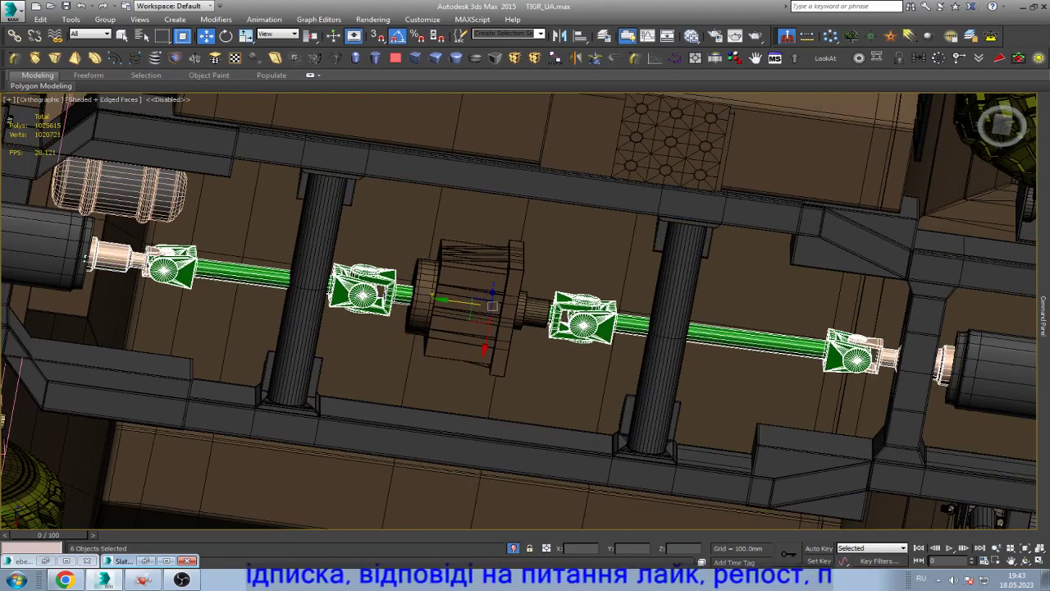
- Assign the Gaz_Tigr multi-material to the selected driveshaft parts in the Material Editor
key("m")
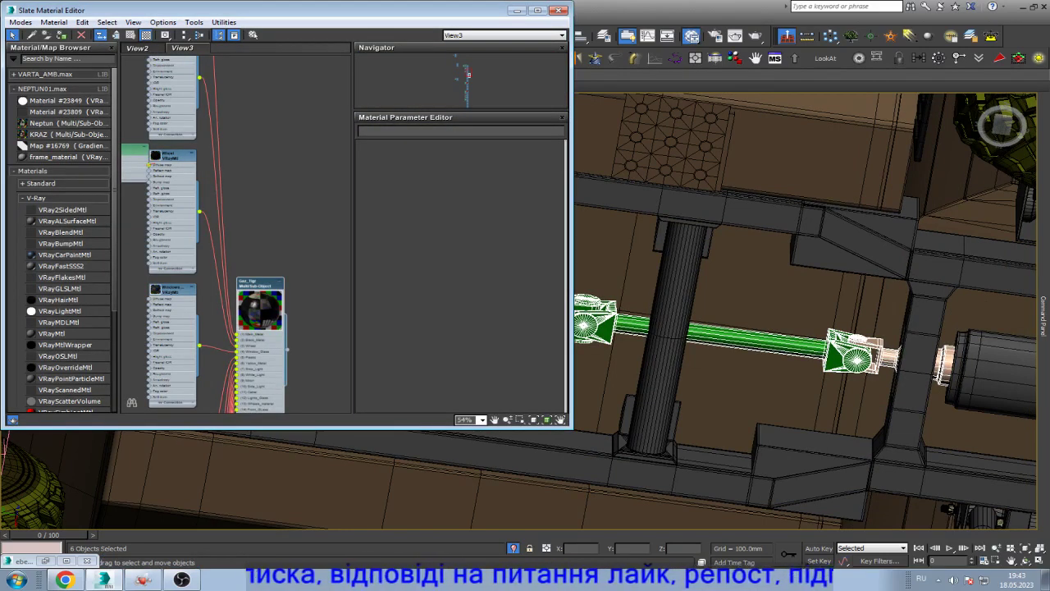
left_click(62, 35)
left_click(517, 10)
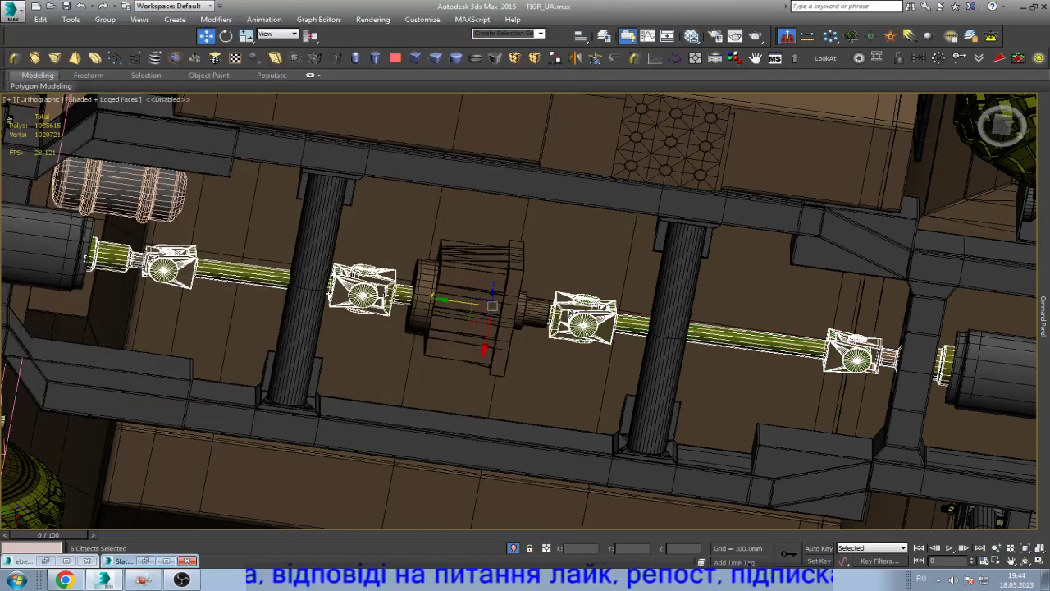
- Restore the minimized chassis reference photo beside the driveshaft
scroll(525, 246, "down", 4)
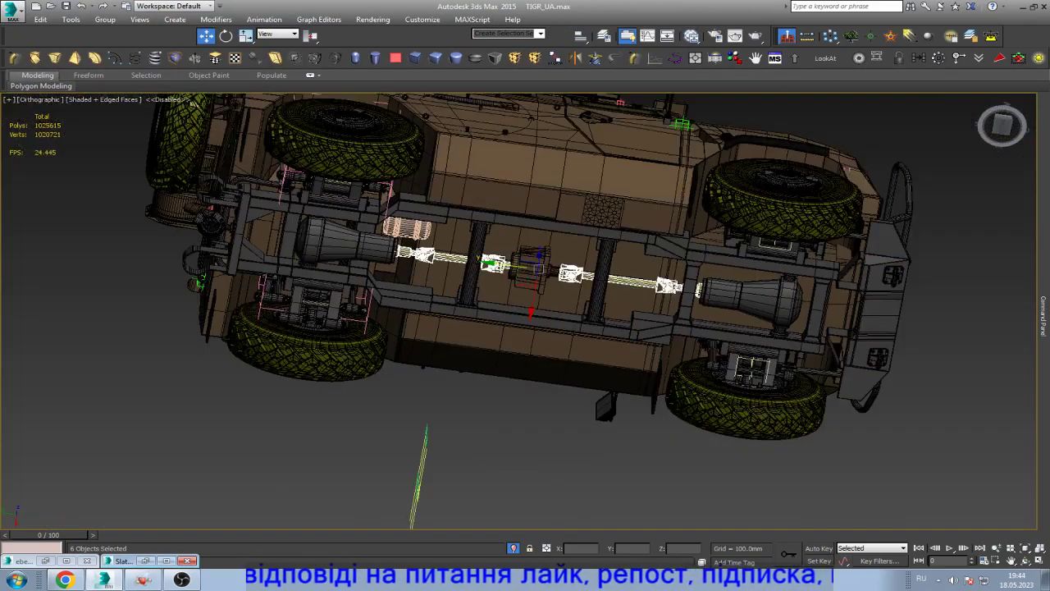
scroll(344, 279, "up", 4)
left_click(46, 560)
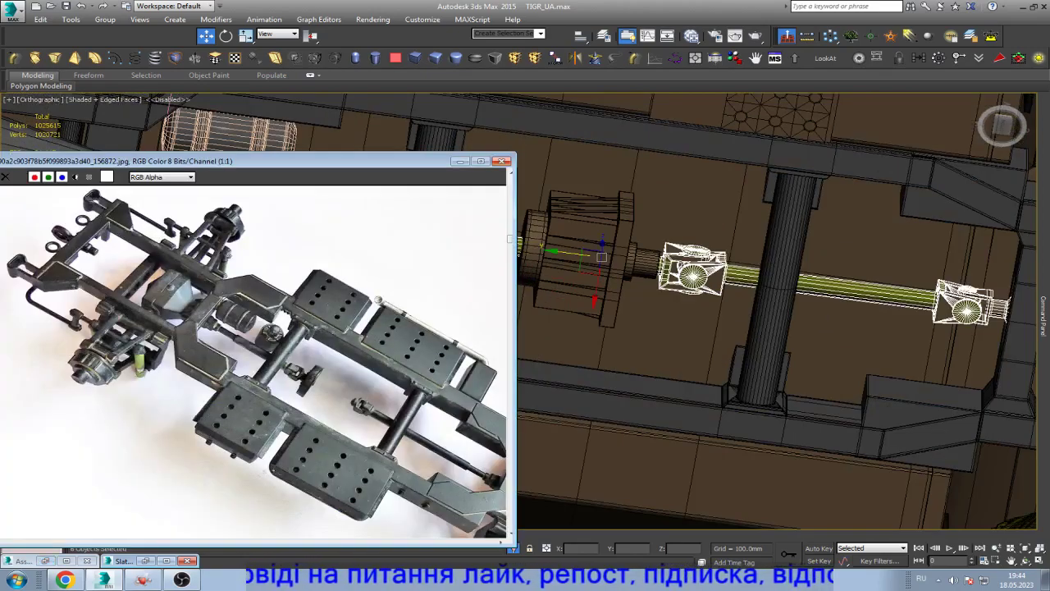
- Replace the reference photo with the grey scale-model chassis image, moved away from the driveshaft
left_click(502, 161)
left_click(46, 561)
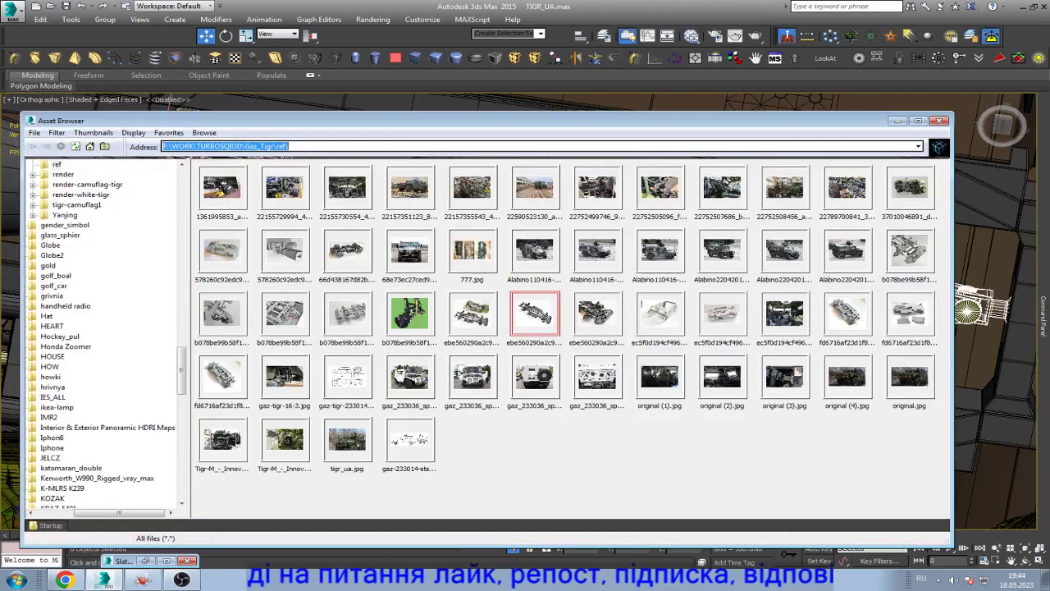
left_click(597, 315)
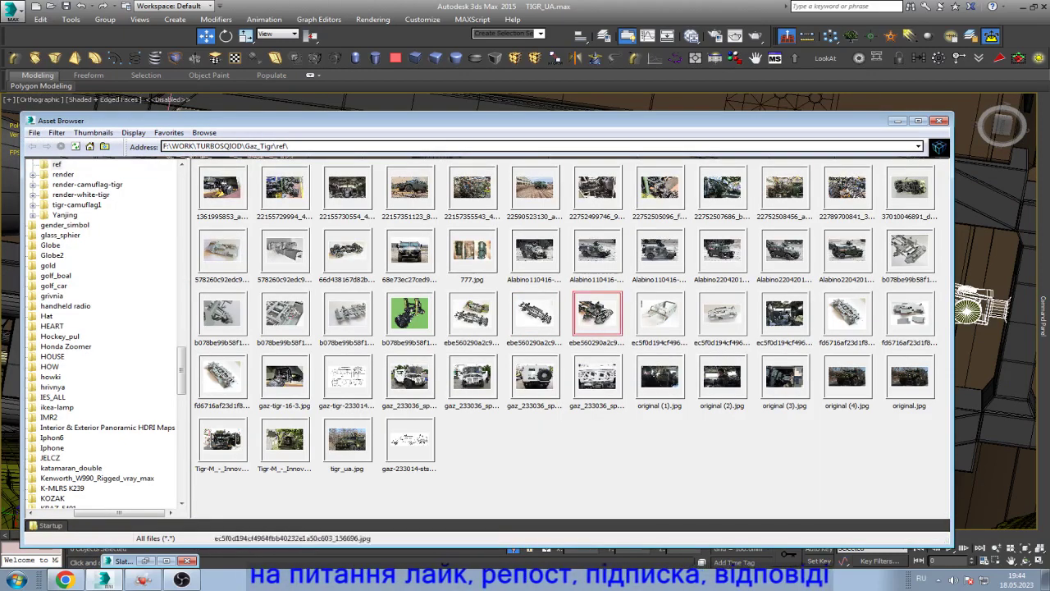
double_click(847, 315)
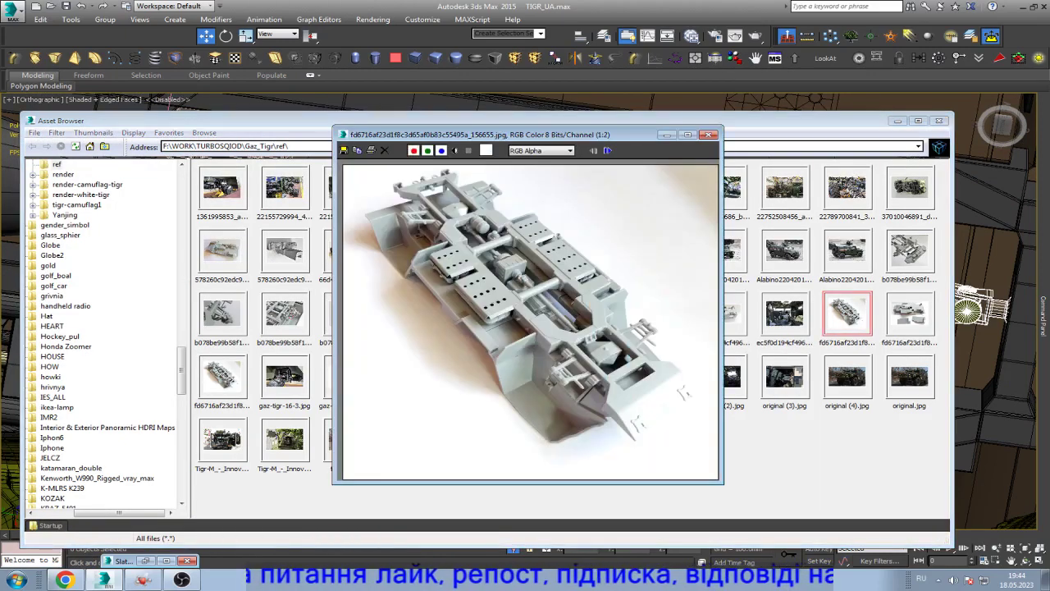
left_click(898, 121)
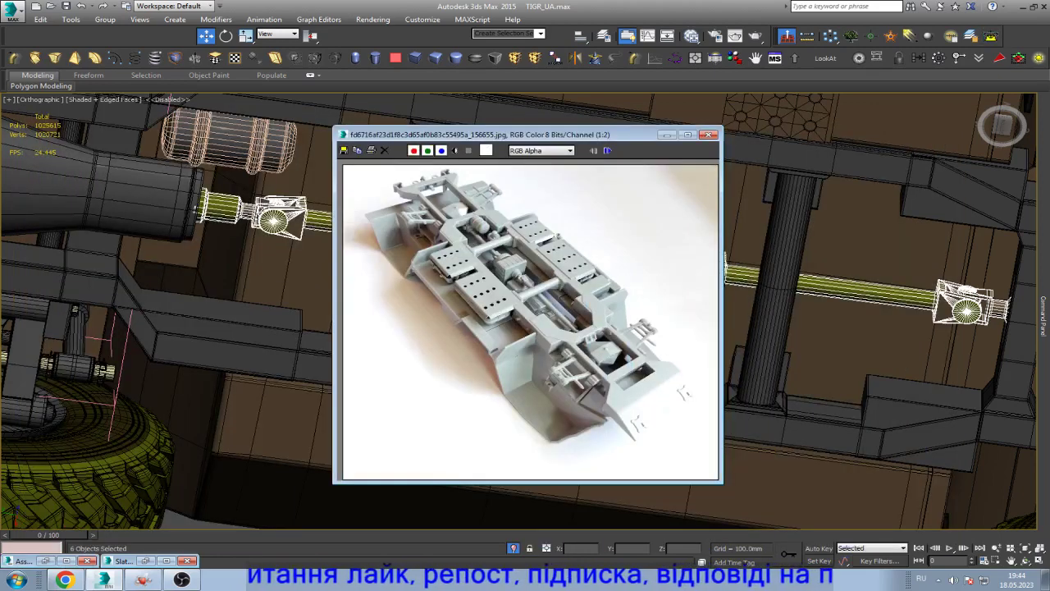
left_click_drag(492, 133, 180, 196)
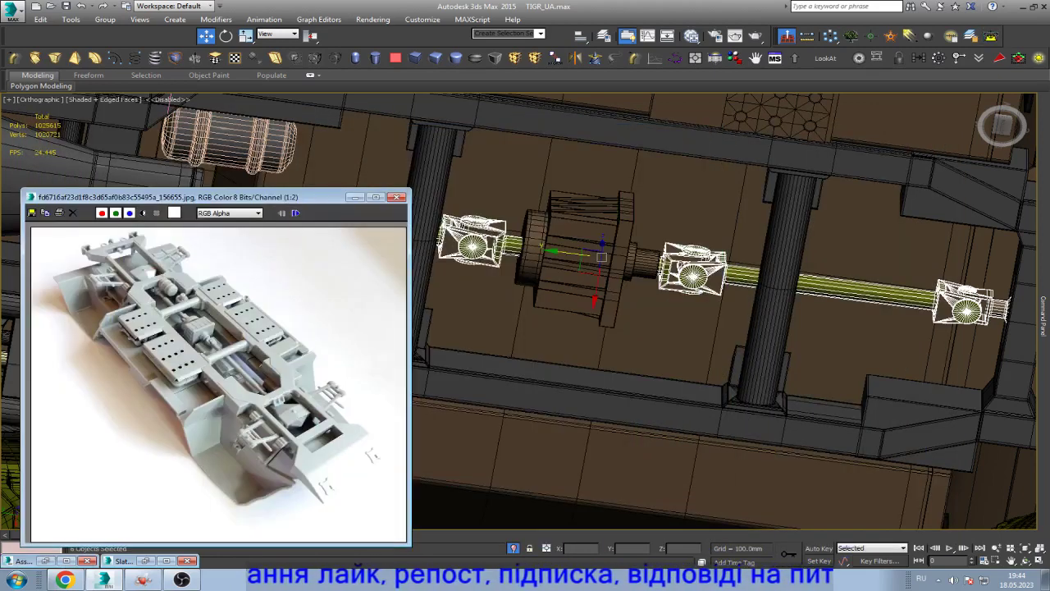
- Select the wireframe cylinder near the front universal joint and inspect it
scroll(217, 381, "up", 1)
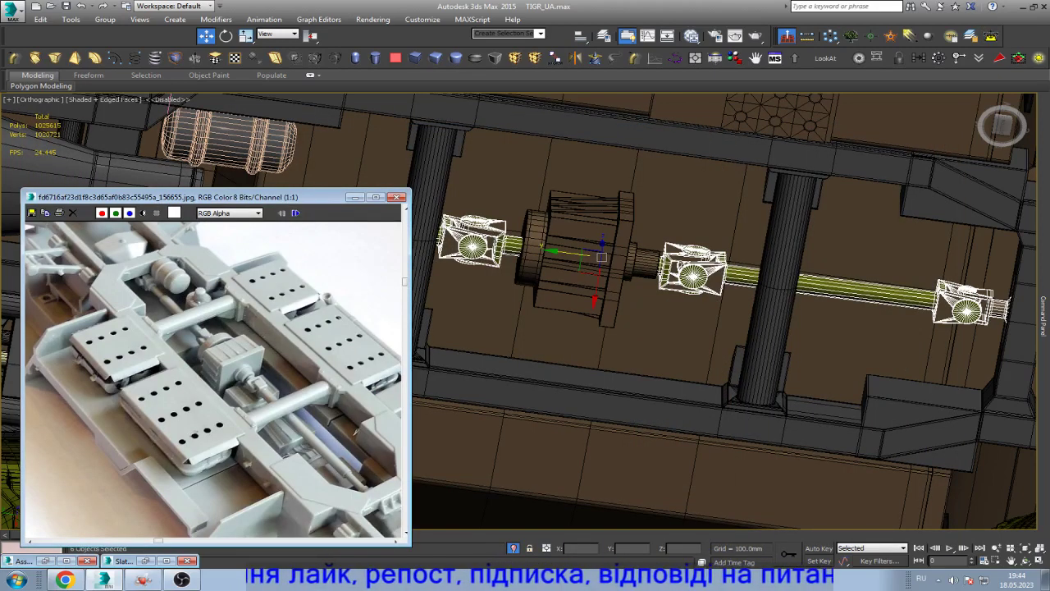
scroll(626, 293, "down", 2)
scroll(476, 224, "up", 2)
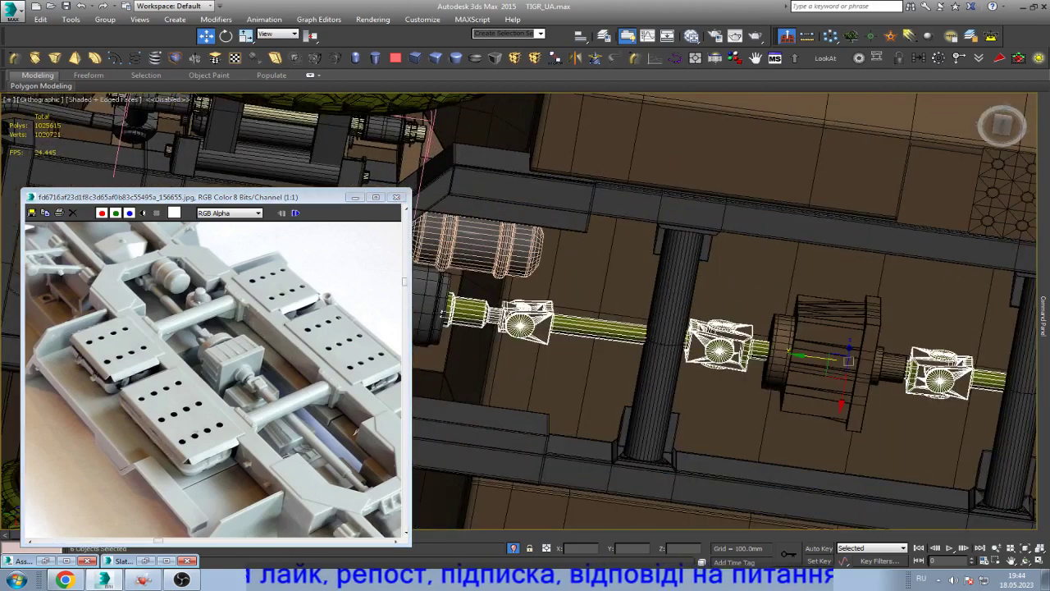
left_click(480, 238)
key("e")
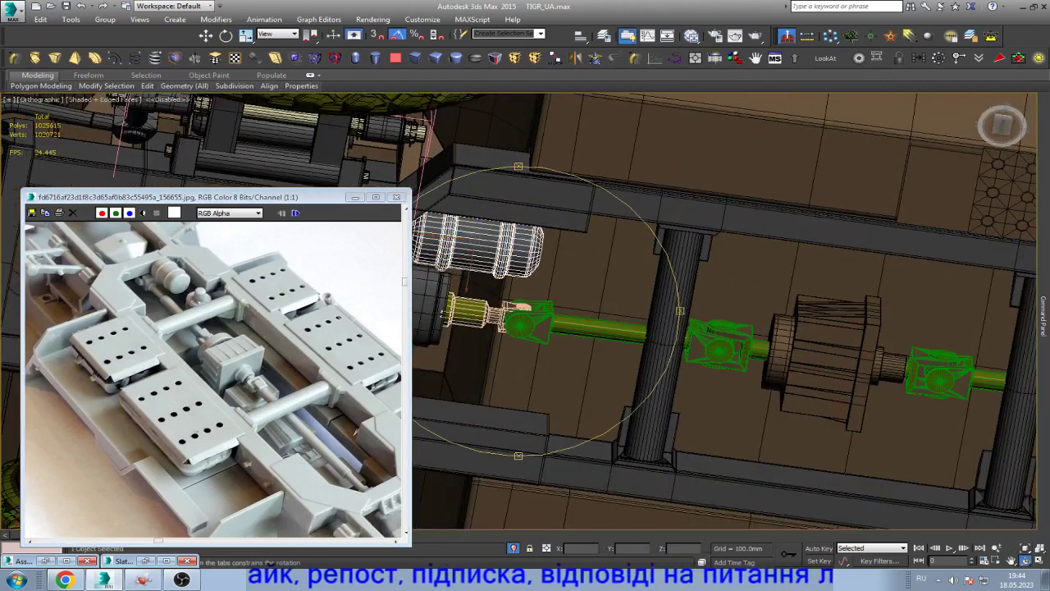
scroll(480, 238, "up", 1)
key("w")
scroll(533, 226, "up", 3)
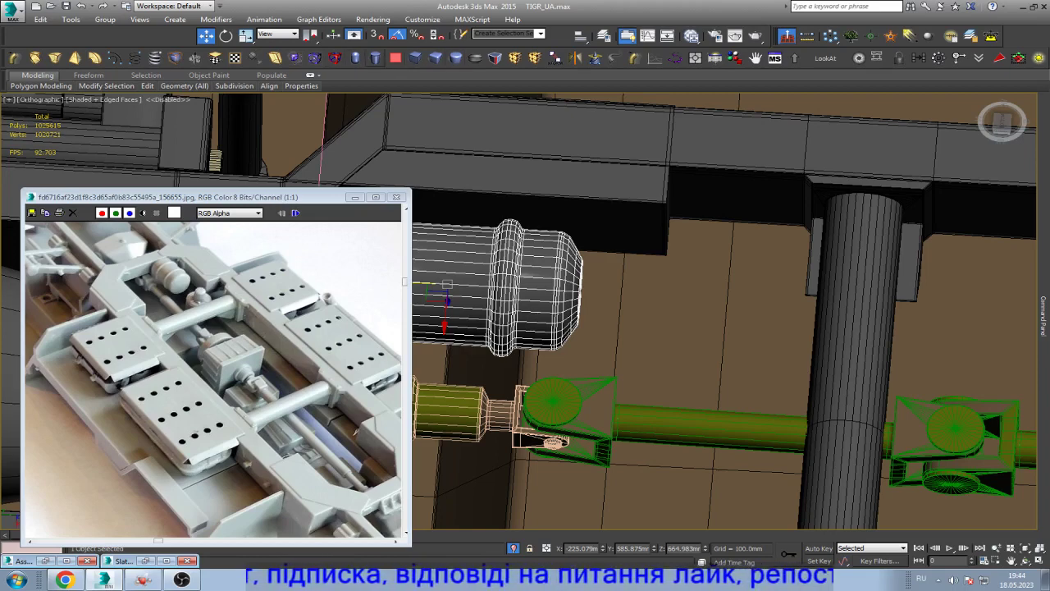
- Create a new small cylinder and nudge it into place below the driveshaft
left_click(375, 58)
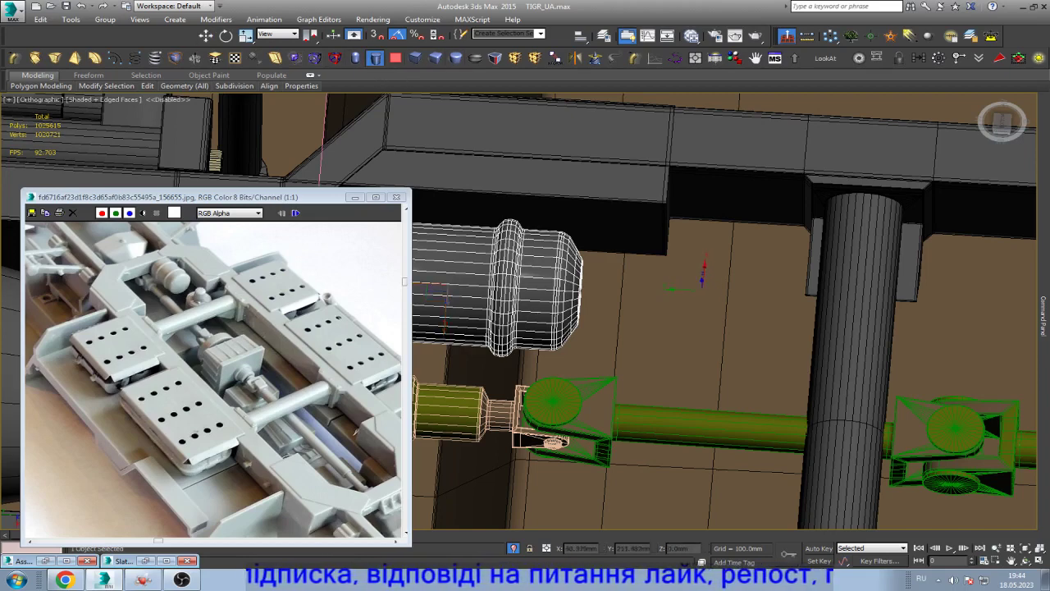
left_click_drag(702, 293, 761, 296)
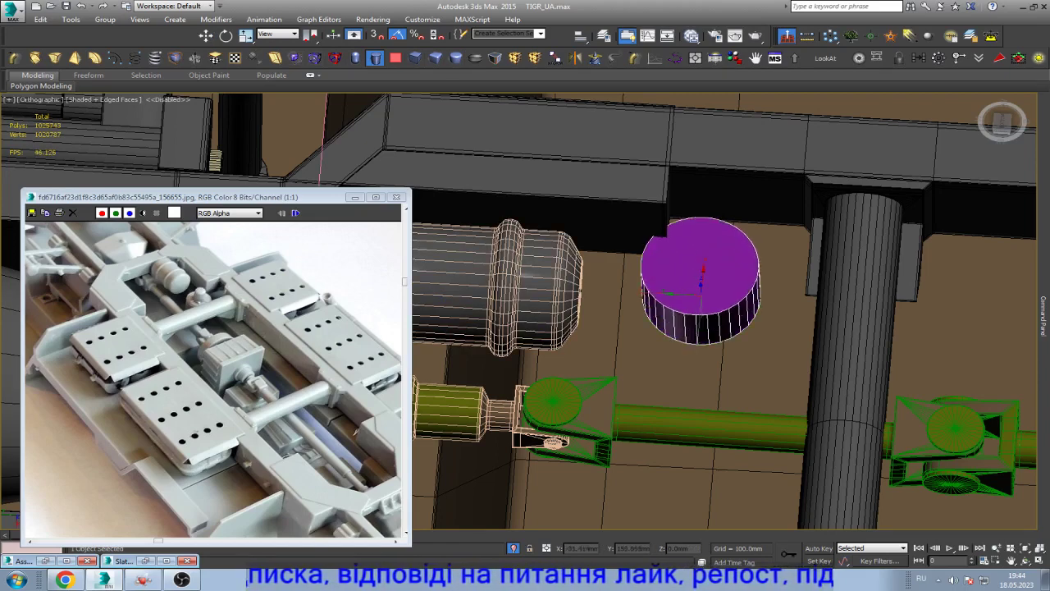
left_click(759, 247)
key("w")
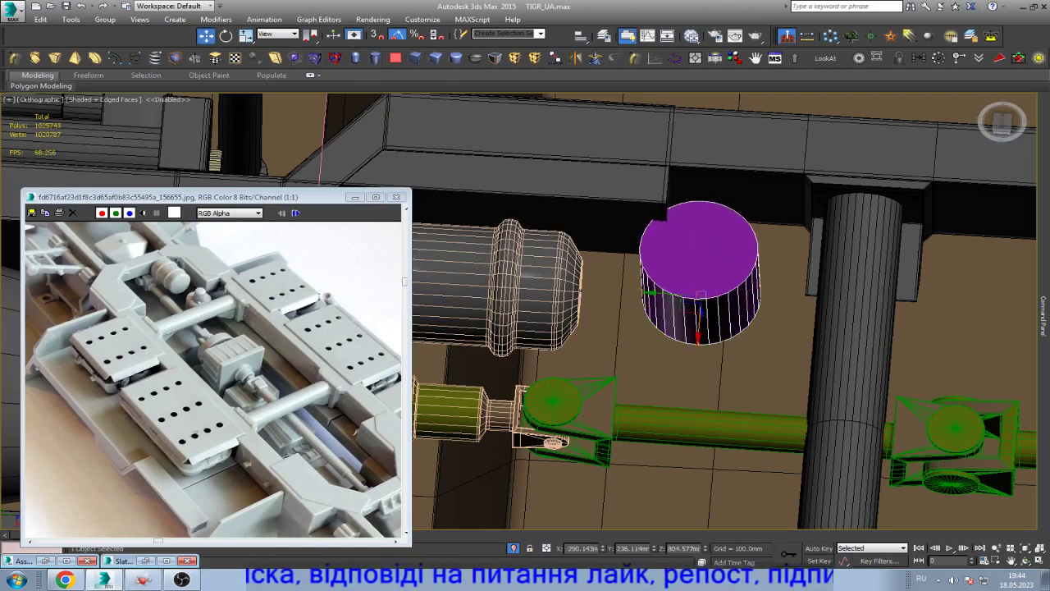
left_click_drag(698, 322, 697, 338)
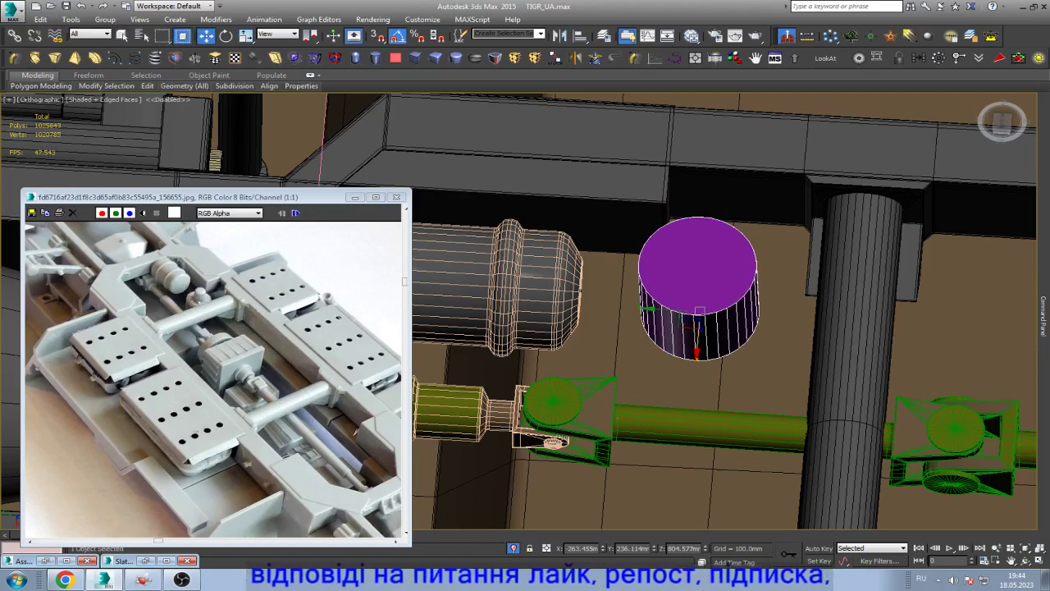
- Convert the cylinder to editable poly and select its end-cap polygon
key("4")
key("F3")
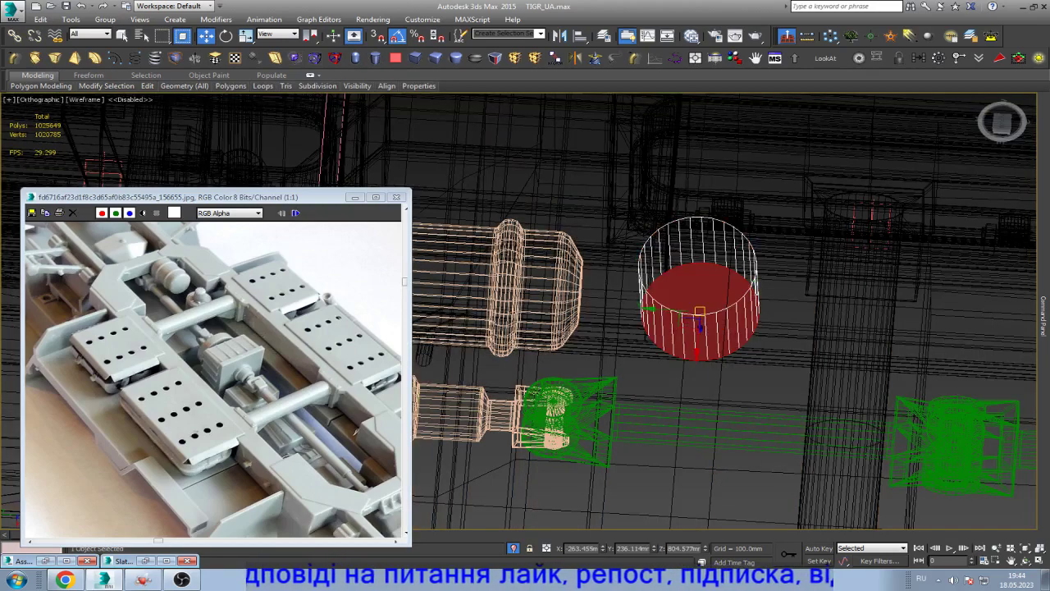
key("Delete")
key("ctrl+z")
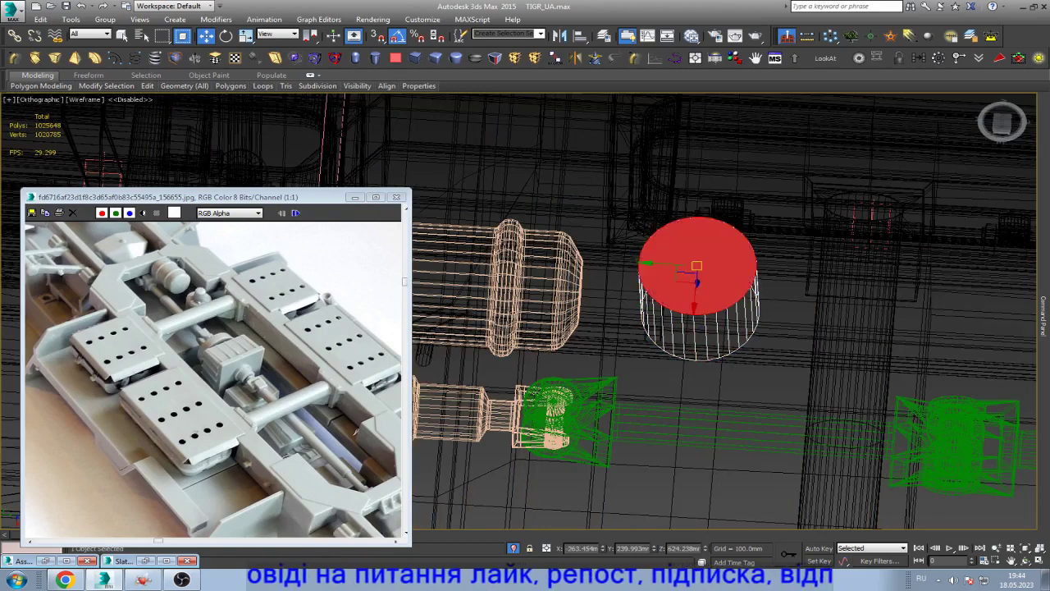
scroll(714, 246, "up", 3)
key("F3")
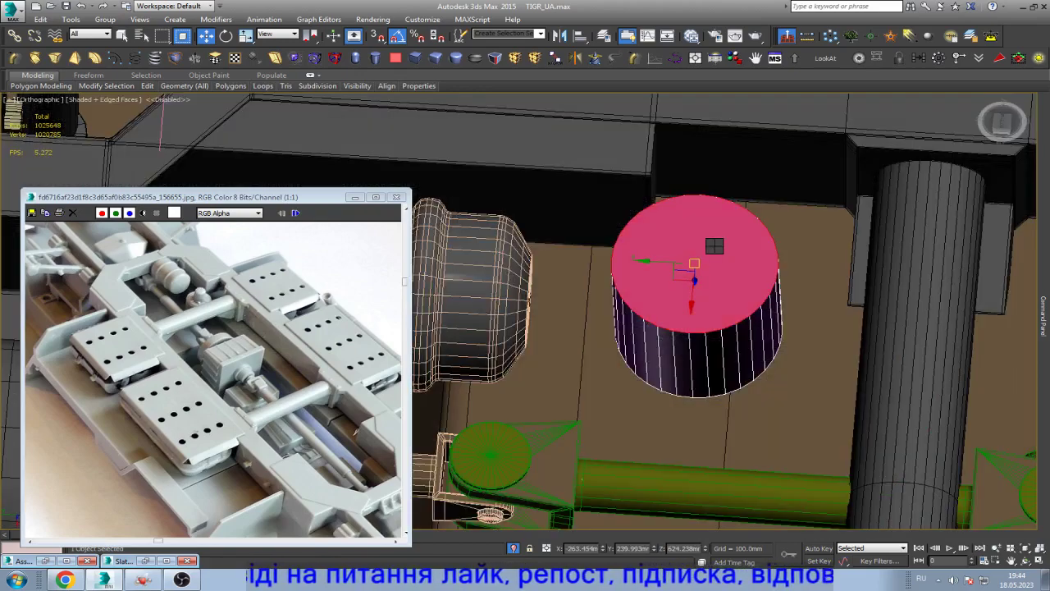
- Inset the end cap, push the inner cap down into the cylinder, and inset again
left_click_drag(714, 246, 714, 209)
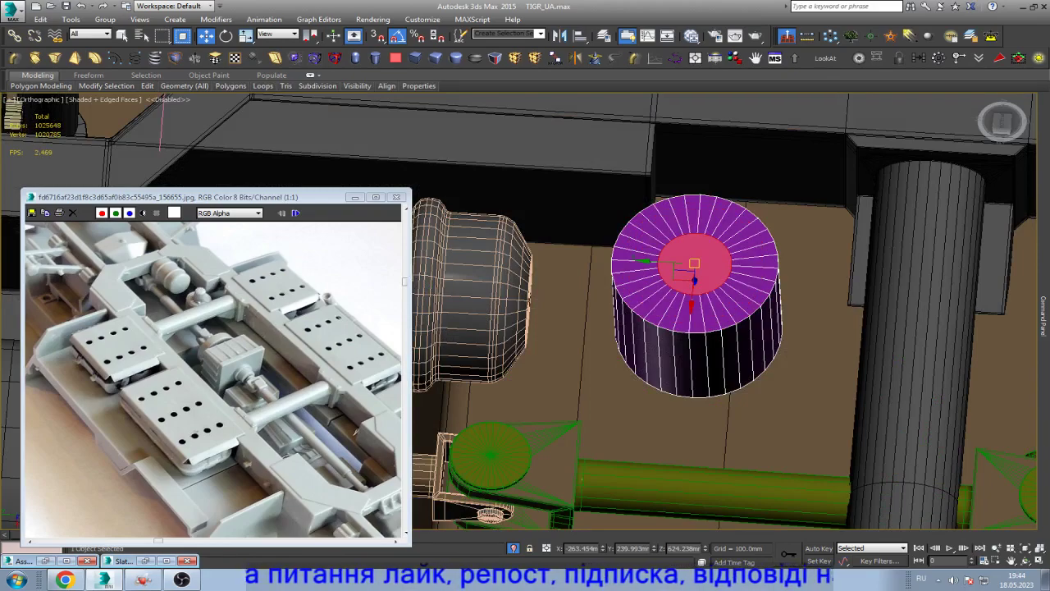
mouse_move(525, 312)
middle_mouse_down("alt")
mouse_move(525, 369)
mouse_move(718, 246)
middle_mouse_up("alt")
key("w")
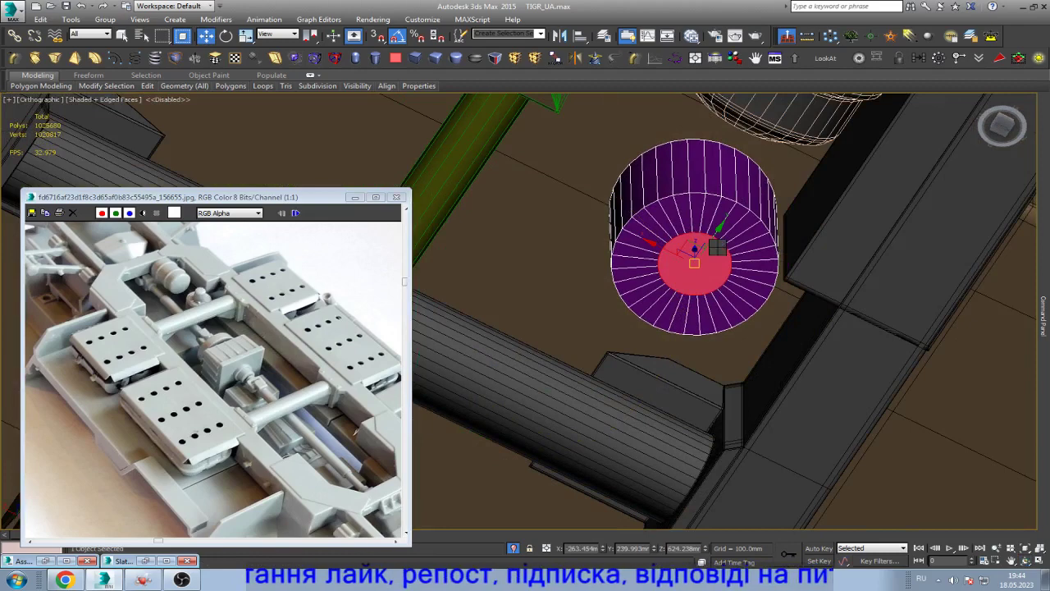
left_click_drag(717, 246, 717, 281)
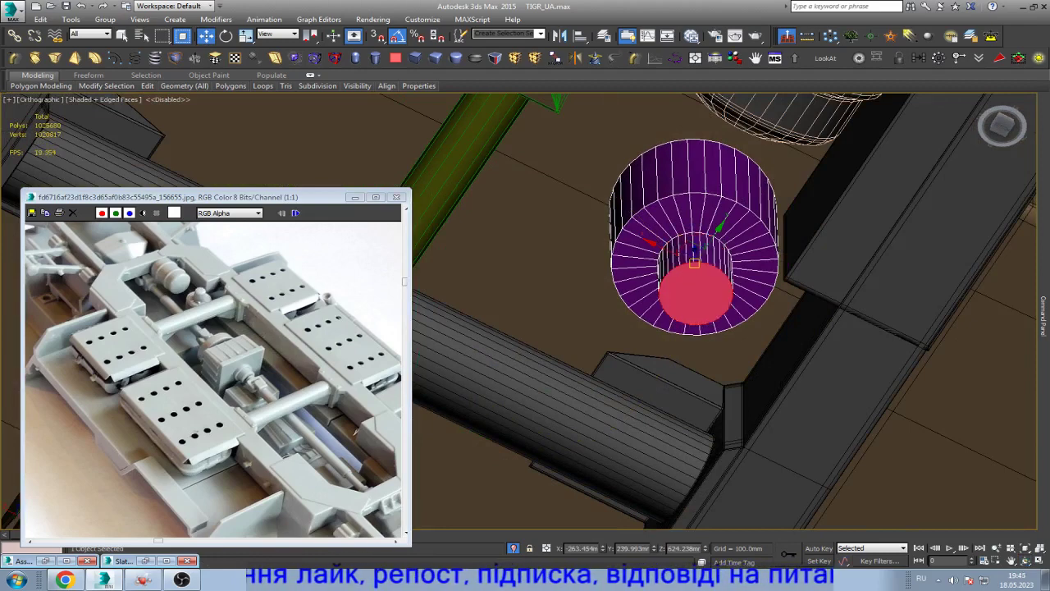
key("z")
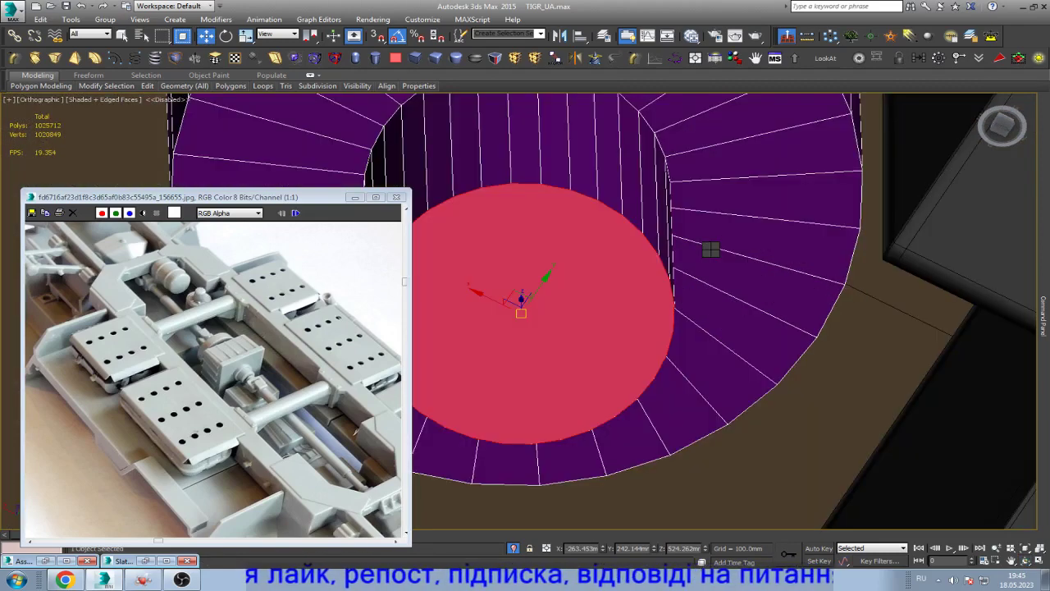
mouse_move(710, 250)
left_mouse_down()
mouse_move(711, 221)
mouse_move(711, 246)
left_mouse_up()
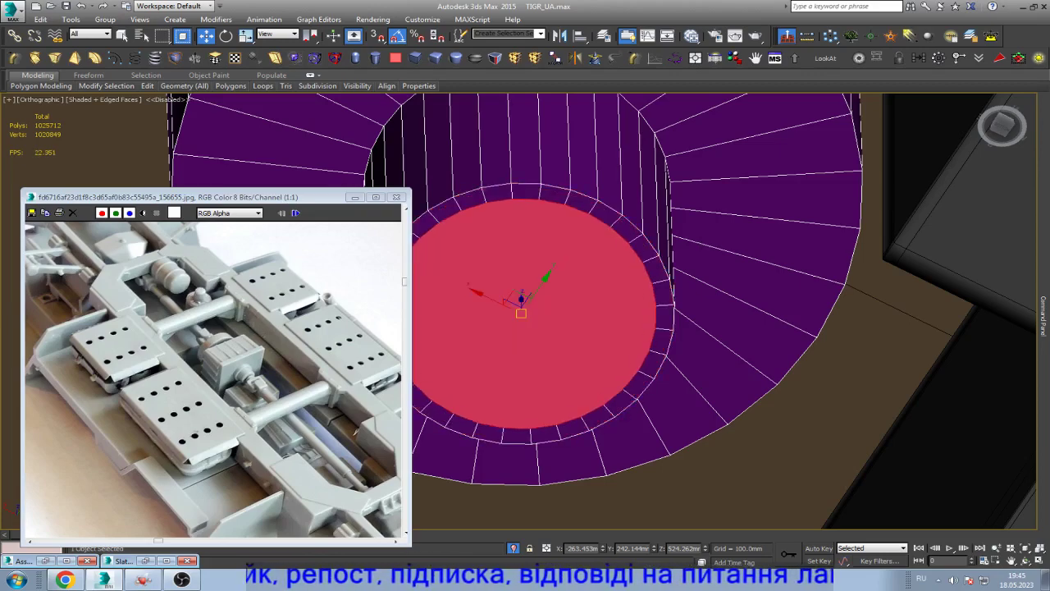
- Inset the full ring of rim polygons and then an arc of rim polygons
scroll(633, 365, "down", 5)
left_click(669, 261)
scroll(668, 261, "up", 4)
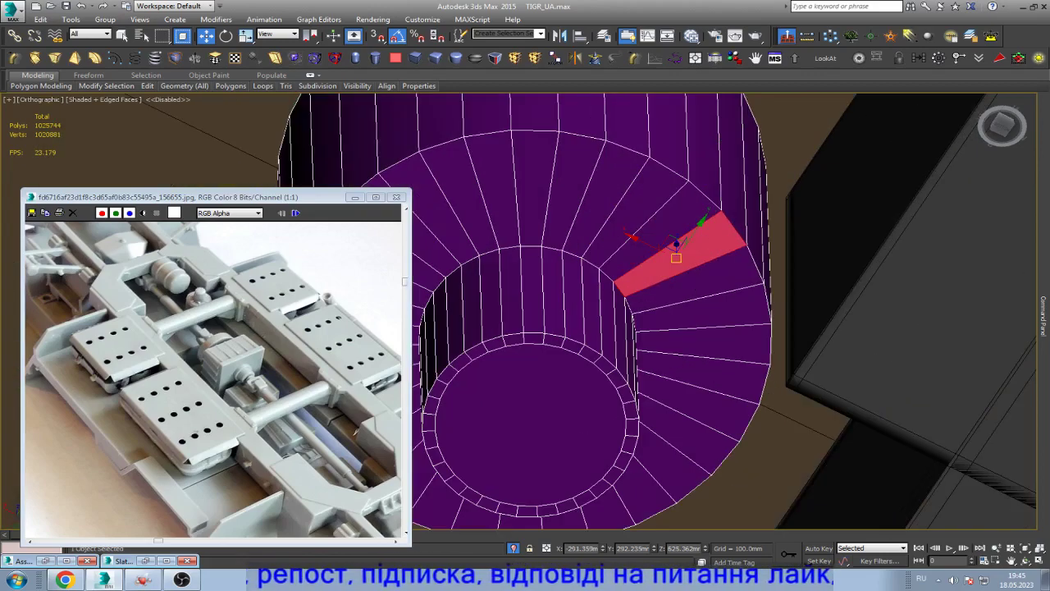
left_click(694, 280, "shift")
left_click_drag(694, 280, 694, 271)
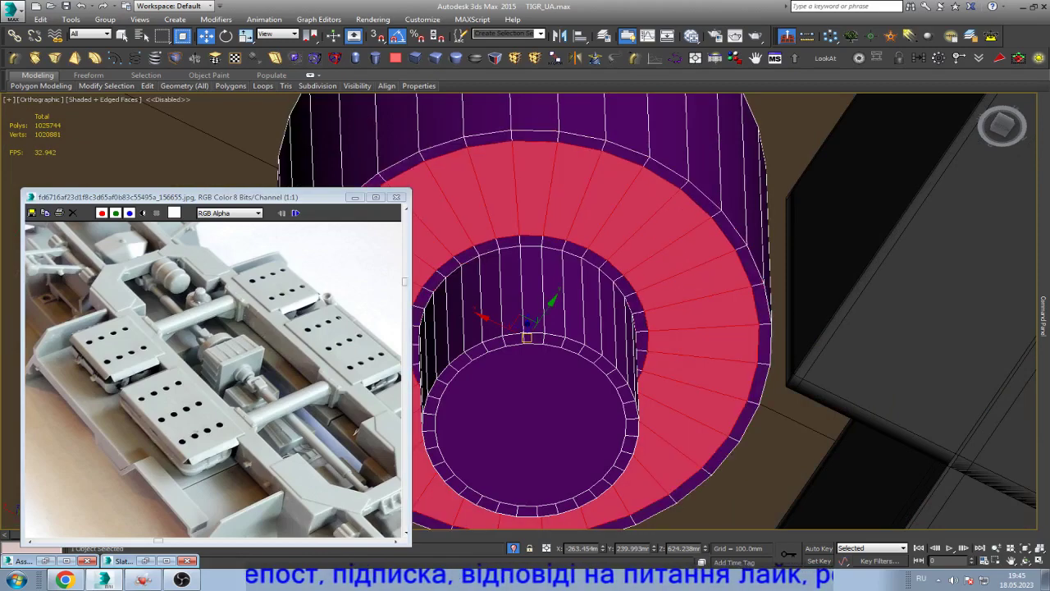
scroll(537, 274, "up", 3)
left_click(537, 275)
left_click(611, 301, "shift")
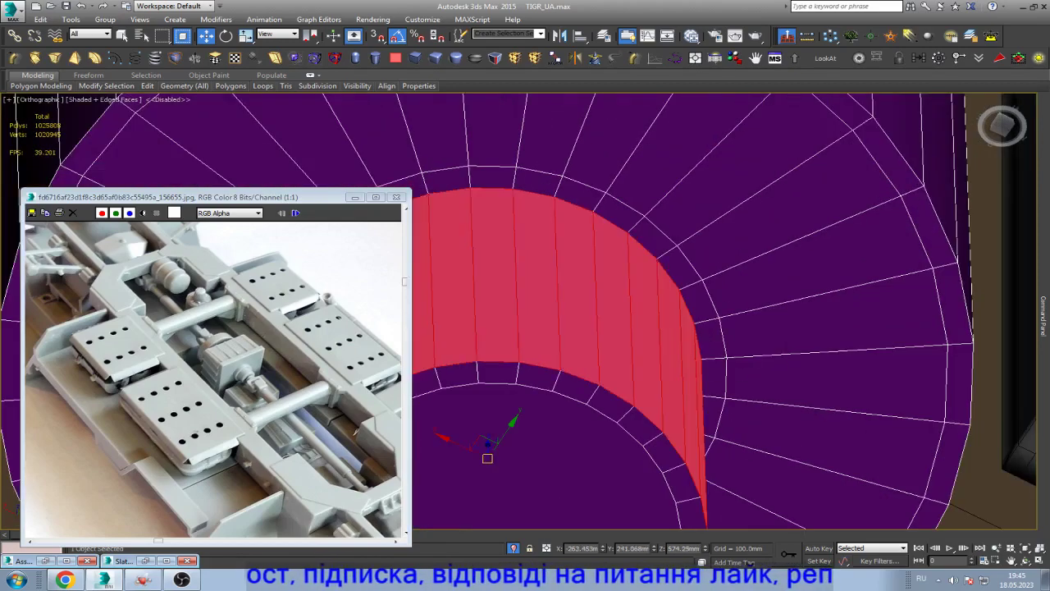
left_click_drag(611, 301, 610, 293)
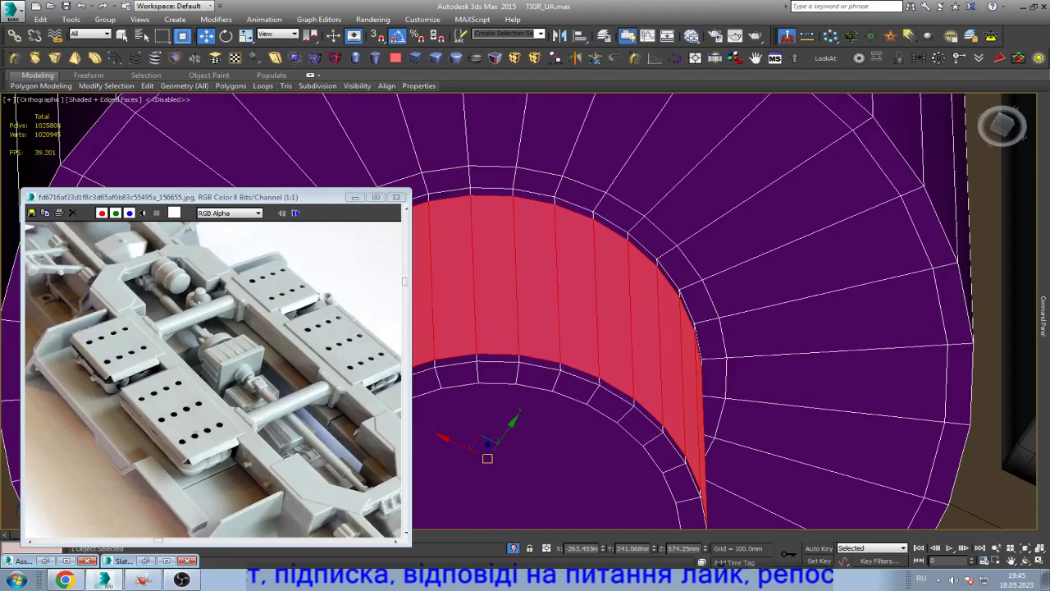
- Inset the circular cap once more and collapse it to a single centre vertex
scroll(570, 410, "down", 3)
left_click(570, 419)
scroll(649, 320, "up", 2)
scroll(650, 320, "up", 3)
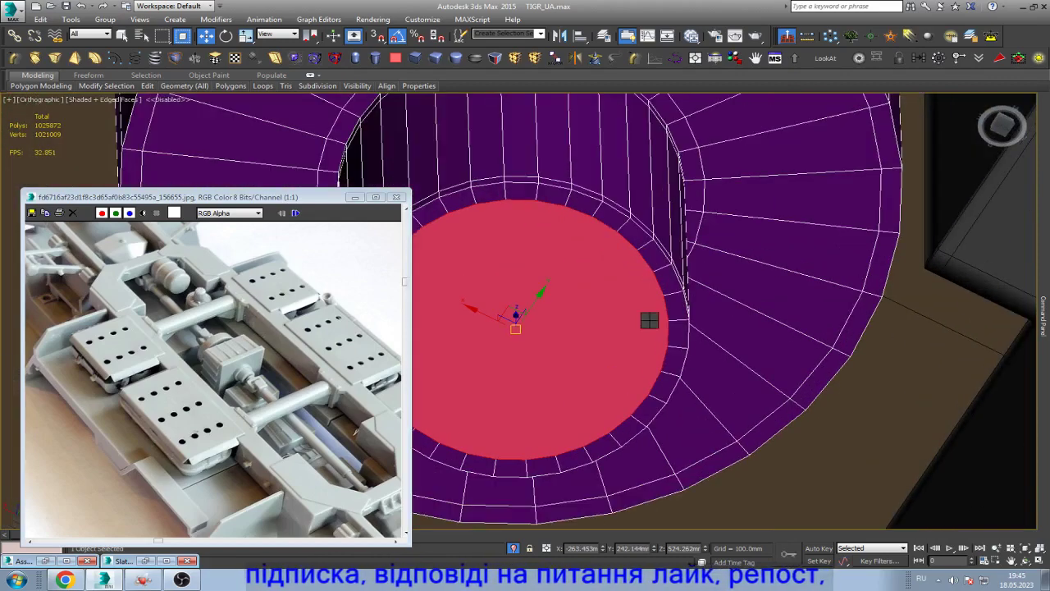
left_click_drag(649, 320, 649, 308)
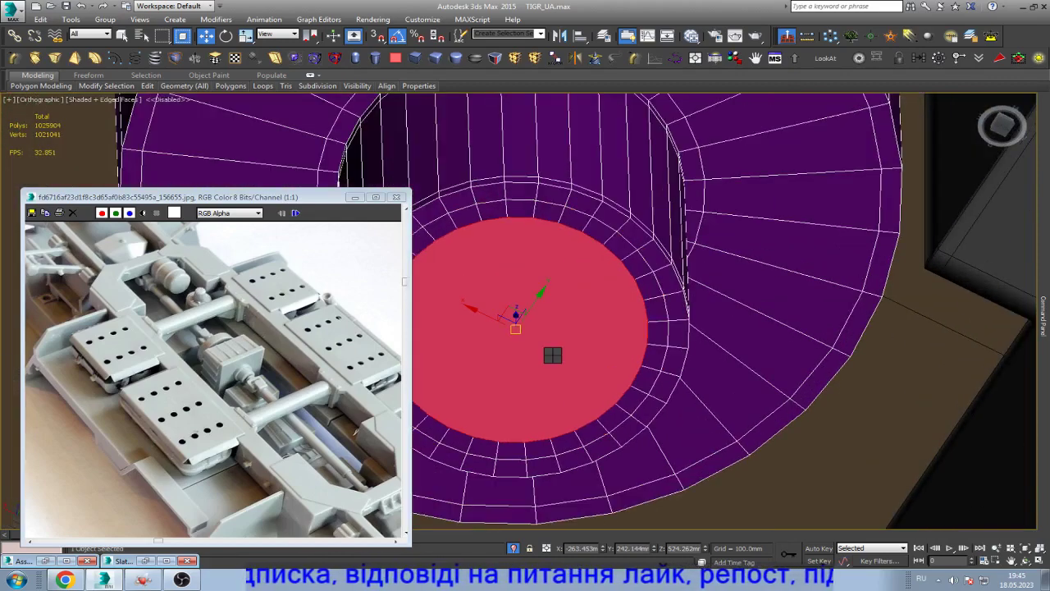
key("ctrl+alt+c")
- Add a concentric edge loop around the cylinder's outer ring
scroll(564, 261, "down", 3)
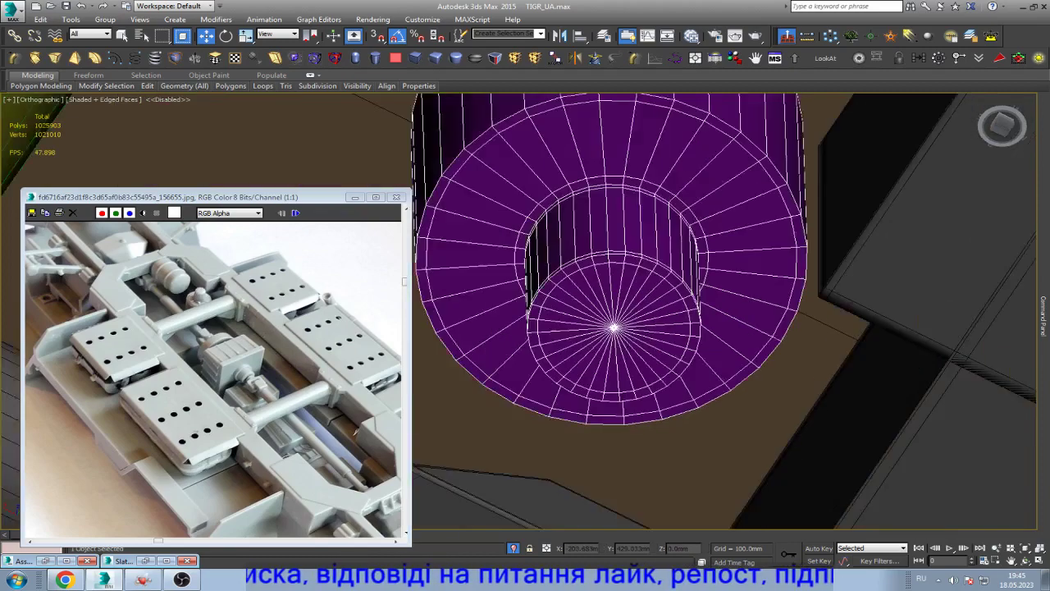
scroll(564, 261, "down", 2)
key("F3")
left_click(683, 195)
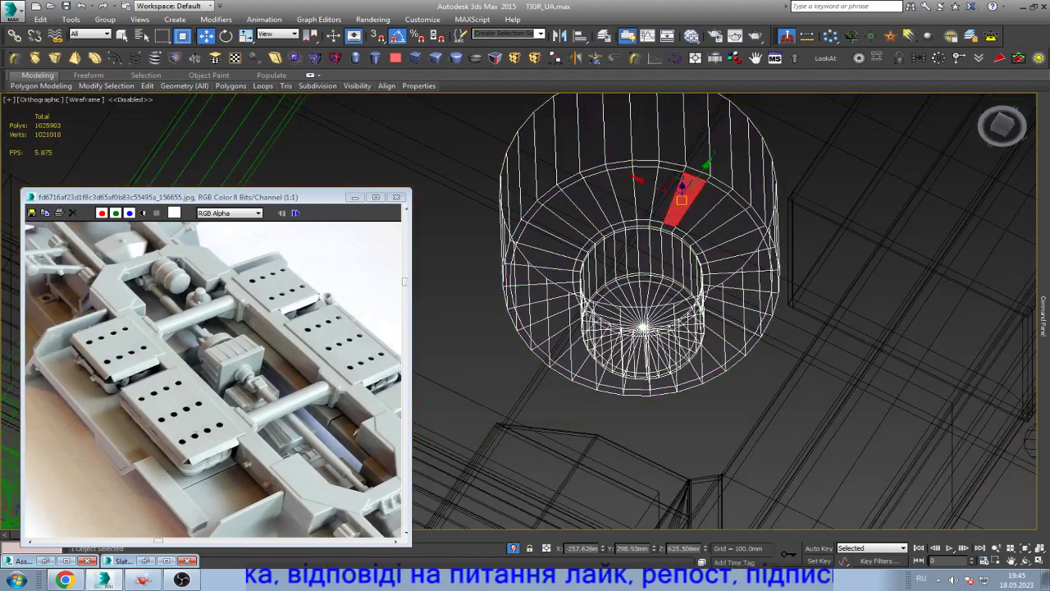
scroll(683, 195, "up", 3)
scroll(665, 238, "up", 2)
key("F3")
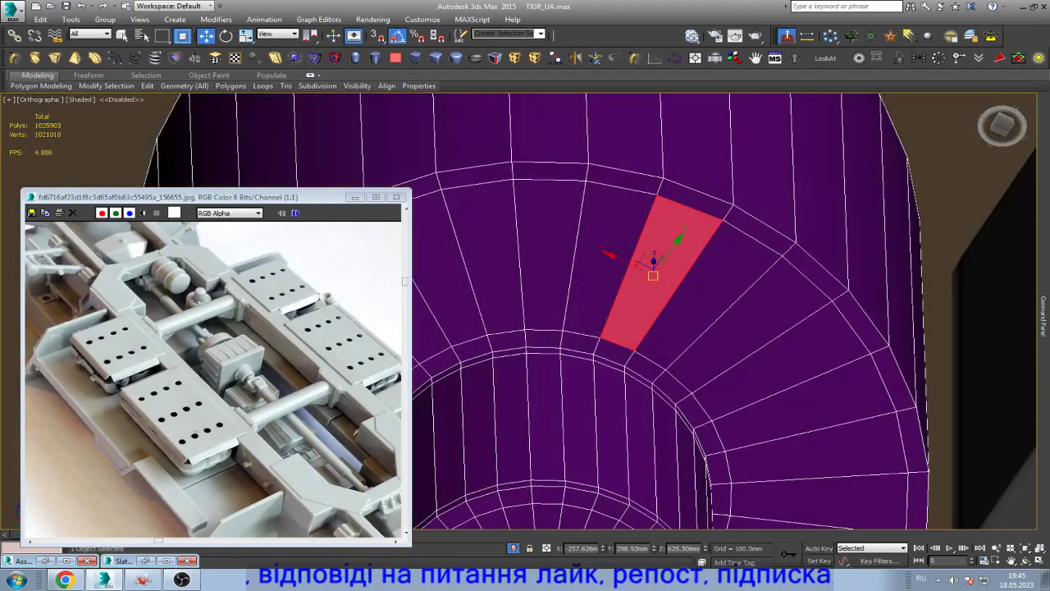
key("ctrl+shift+e")
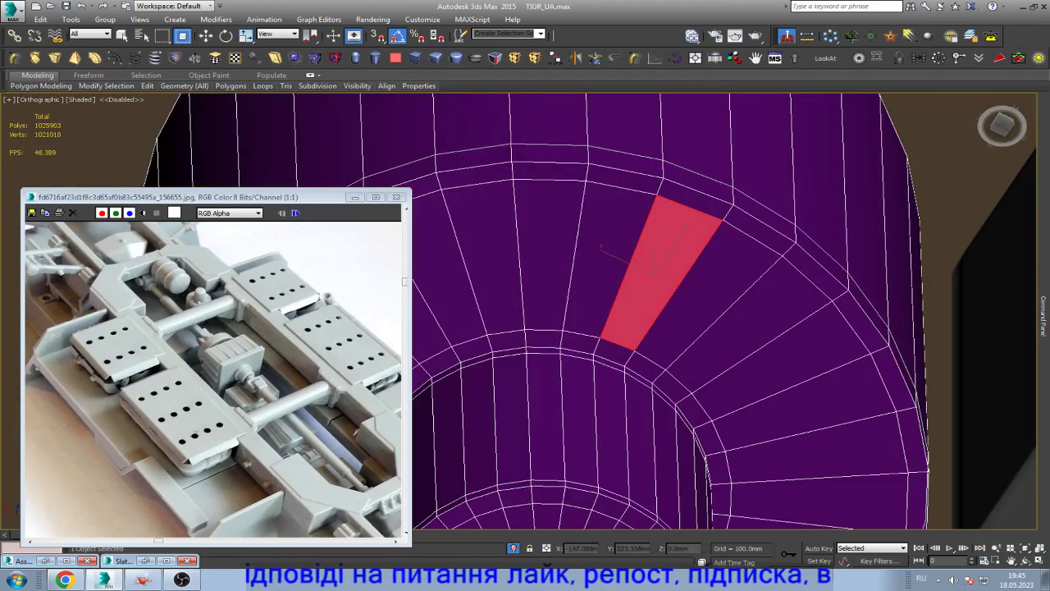
- Put the whole purple cylinder element in smoothing group 30
key("5")
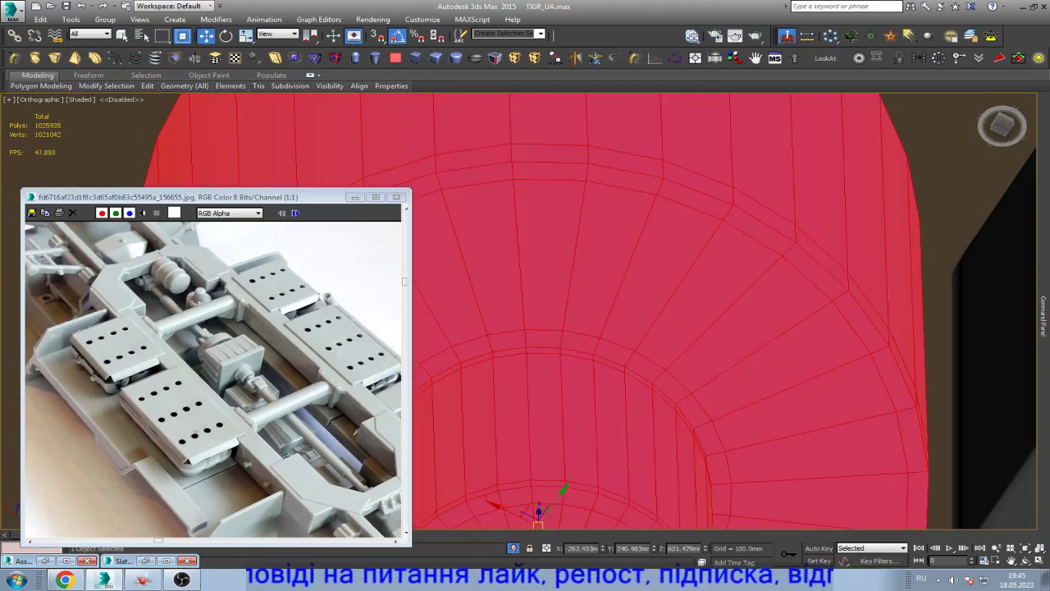
scroll(526, 328, "down", 5)
scroll(978, 386, "down", 3)
scroll(978, 386, "down", 3)
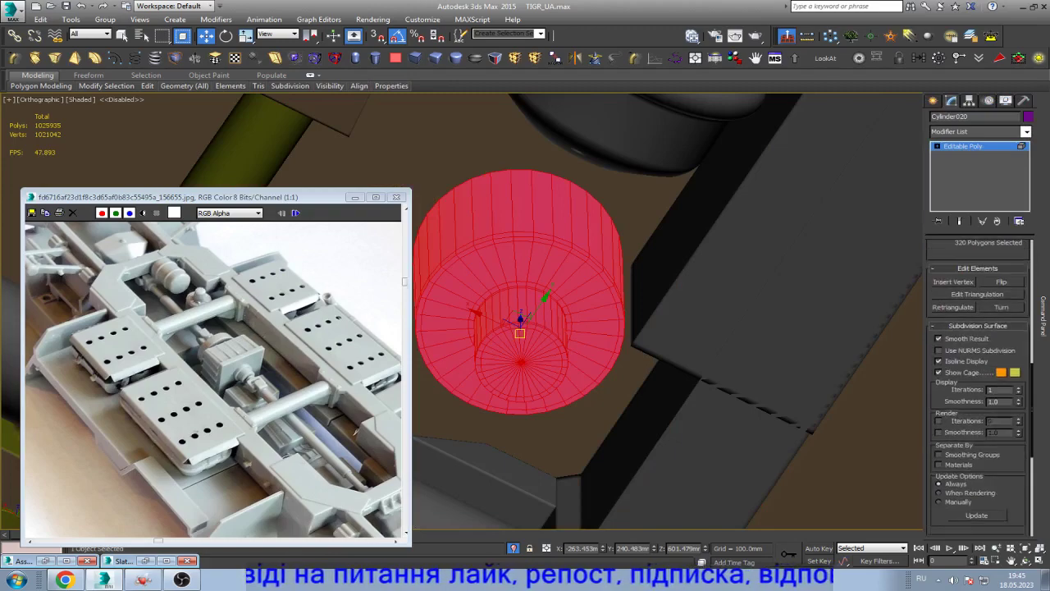
scroll(978, 385, "down", 3)
left_click(994, 453)
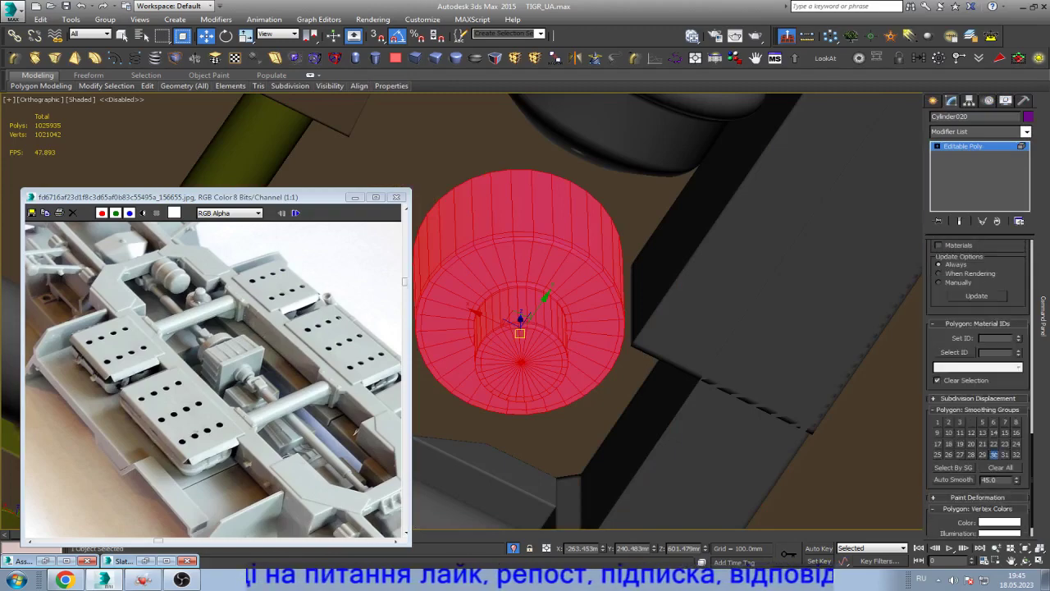
key("5")
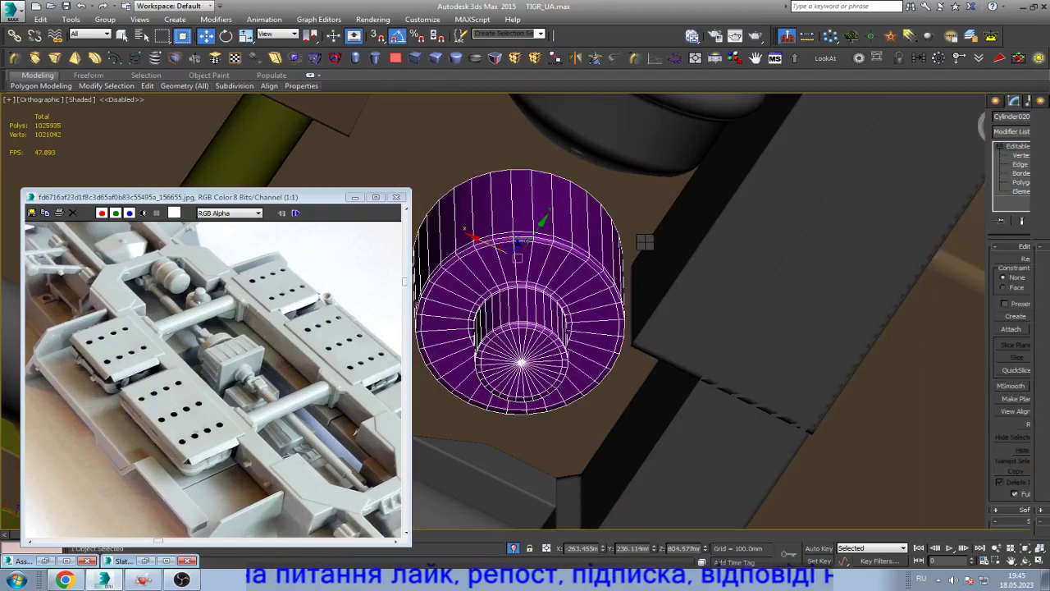
- Orbit the view to see the chassis underside from the side with both wheels
scroll(741, 278, "down", 4)
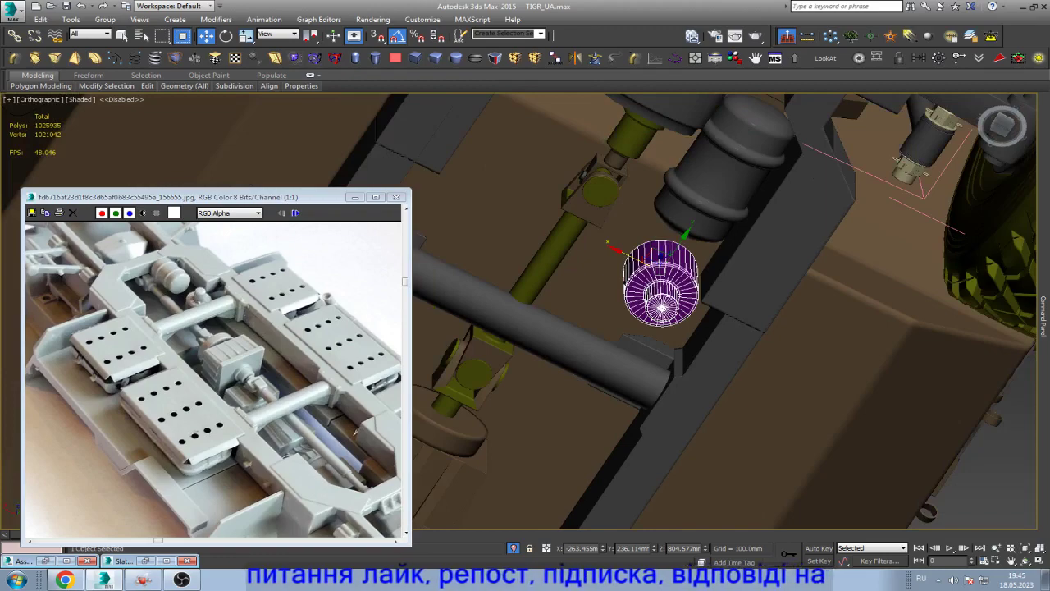
scroll(741, 278, "down", 4)
key("e")
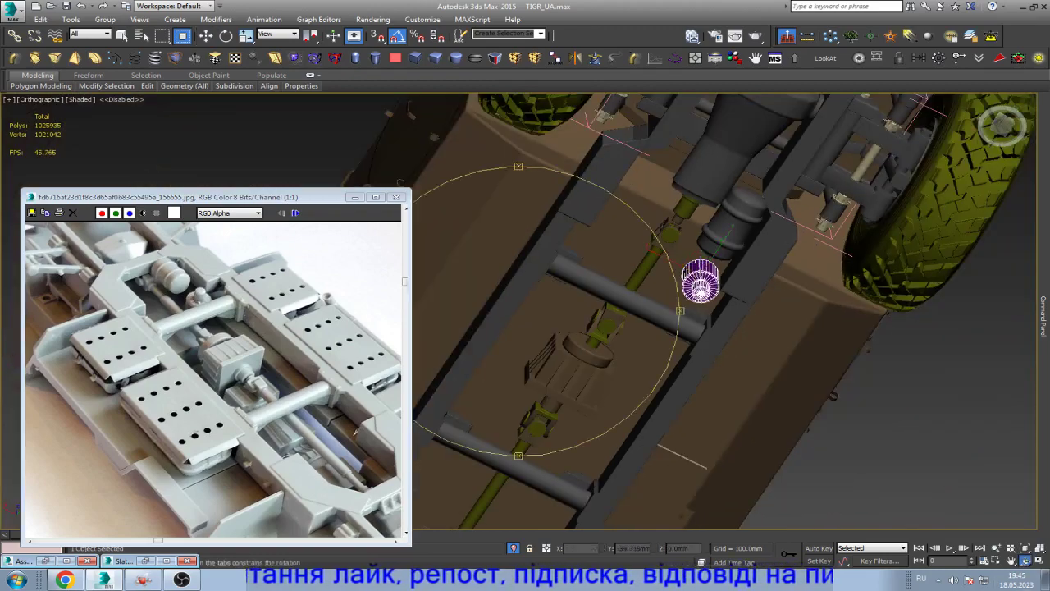
middle_click_drag(741, 279, 706, 247, "alt")
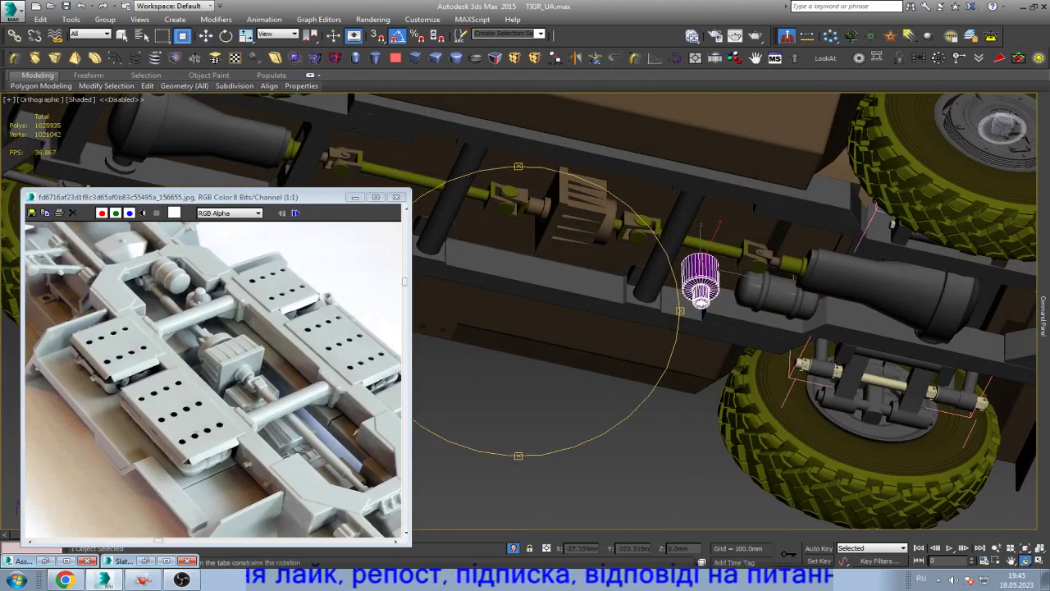
middle_click_drag(706, 246, 739, 279, "alt")
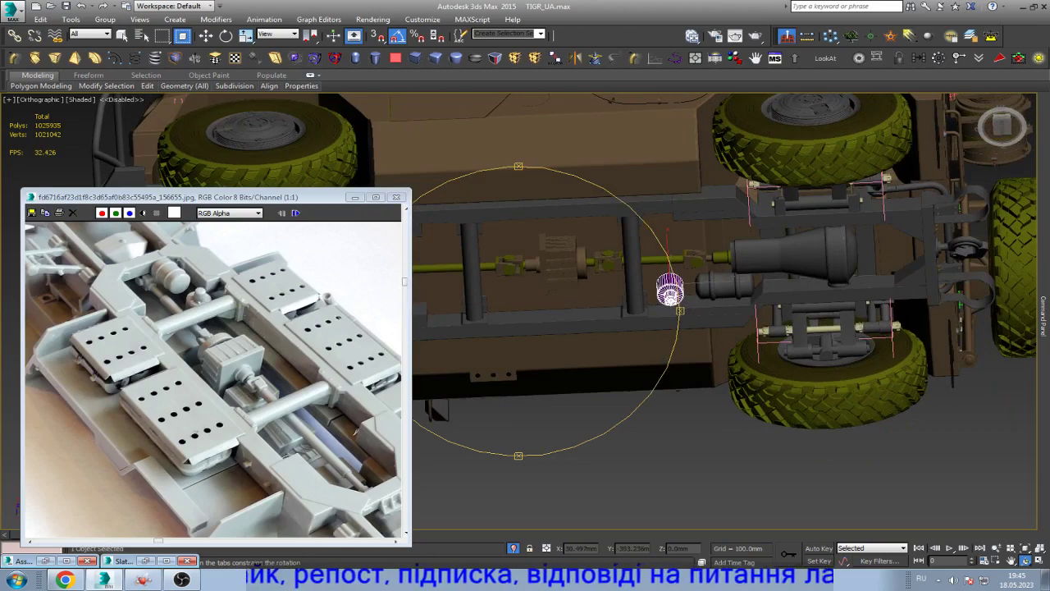
key("w")
scroll(684, 257, "up", 5)
- Select Cylinder014 beside the tank and pick its shaft end and fork elements
left_click(763, 258)
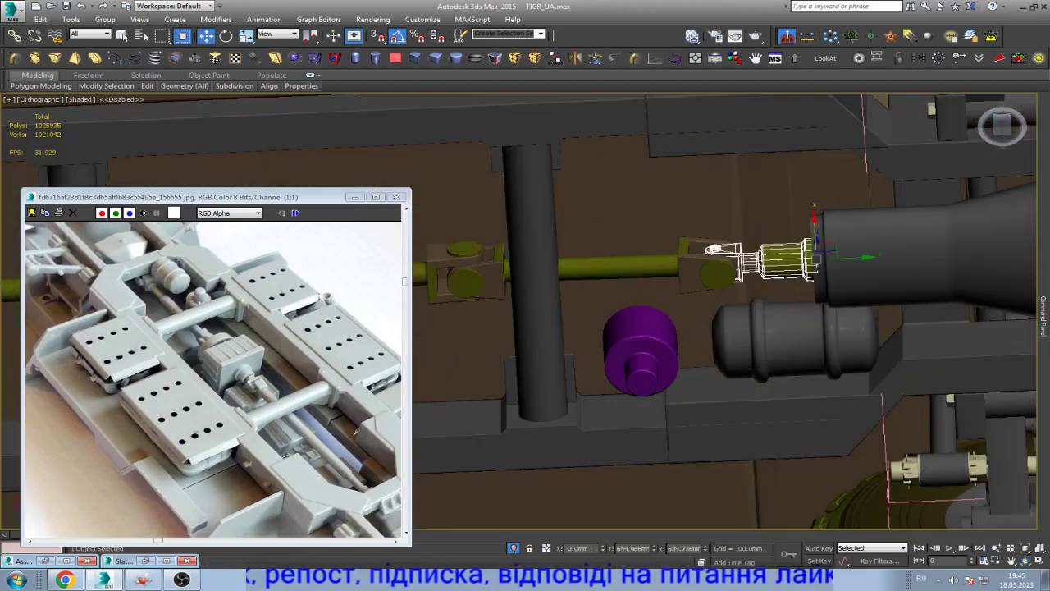
key("z")
scroll(763, 239, "down", 4)
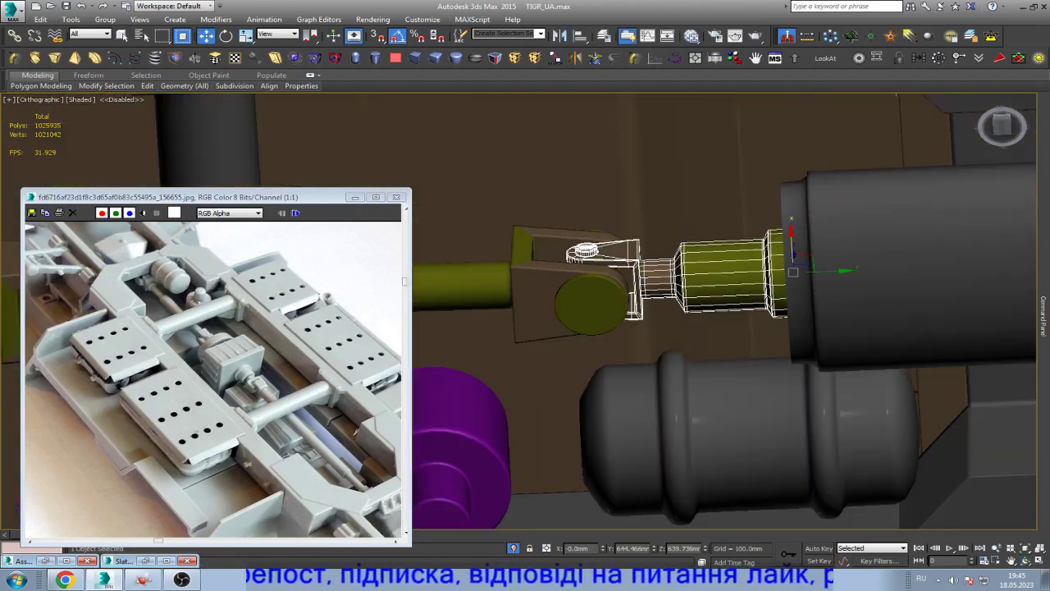
key("5")
left_click(591, 255, "ctrl")
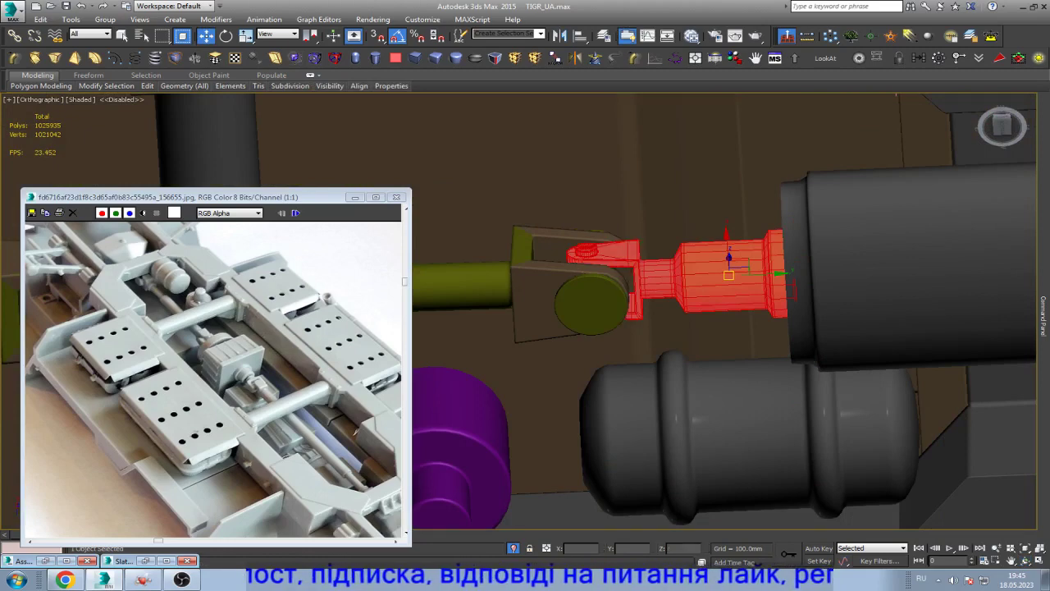
scroll(978, 385, "down", 5)
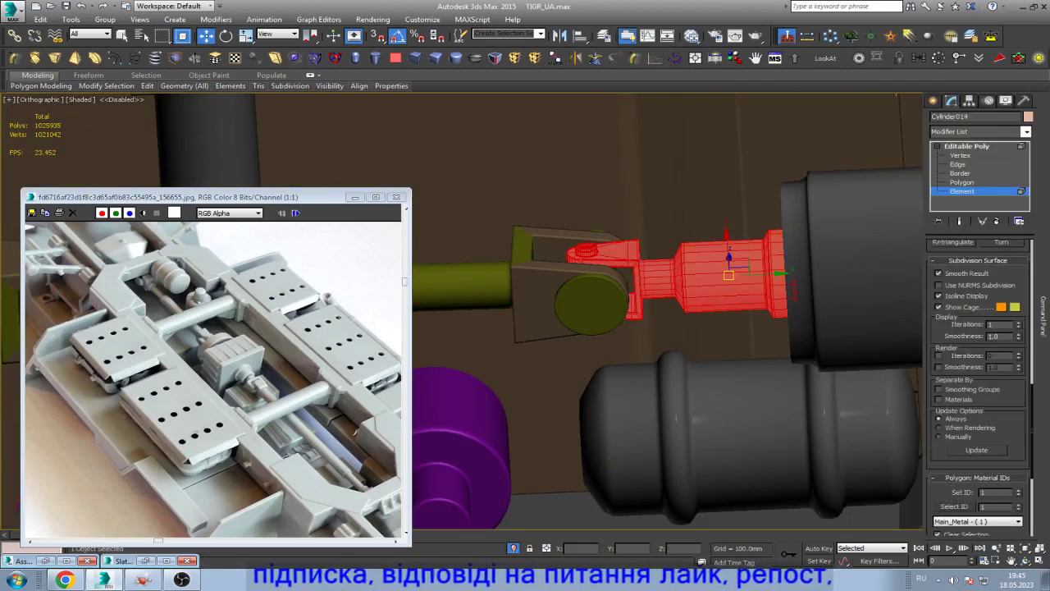
key("6")
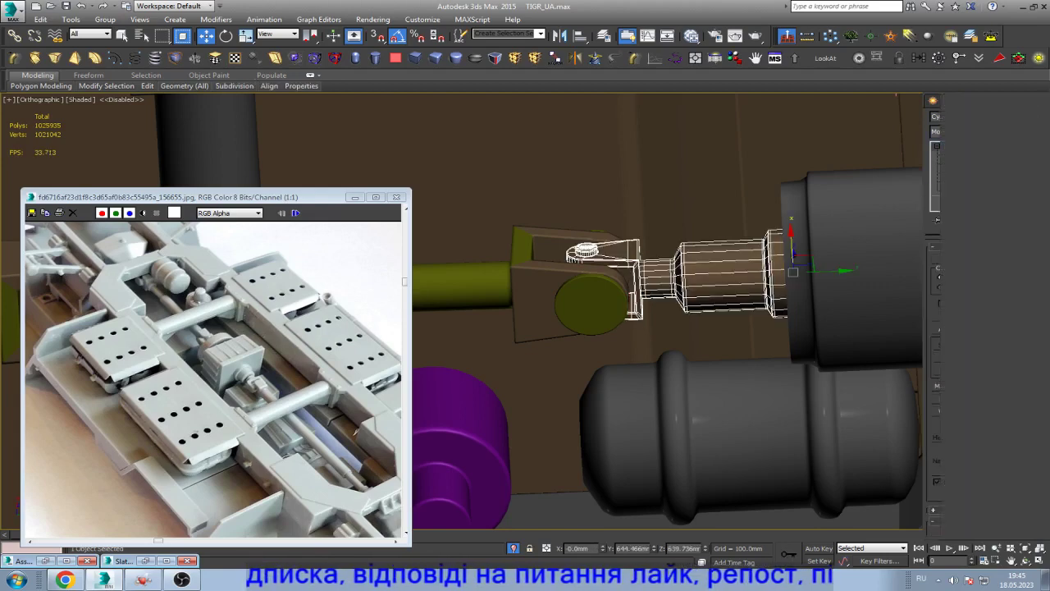
- Set the shaft and fork elements to material ID 2, Black_Metal
left_click(1006, 146)
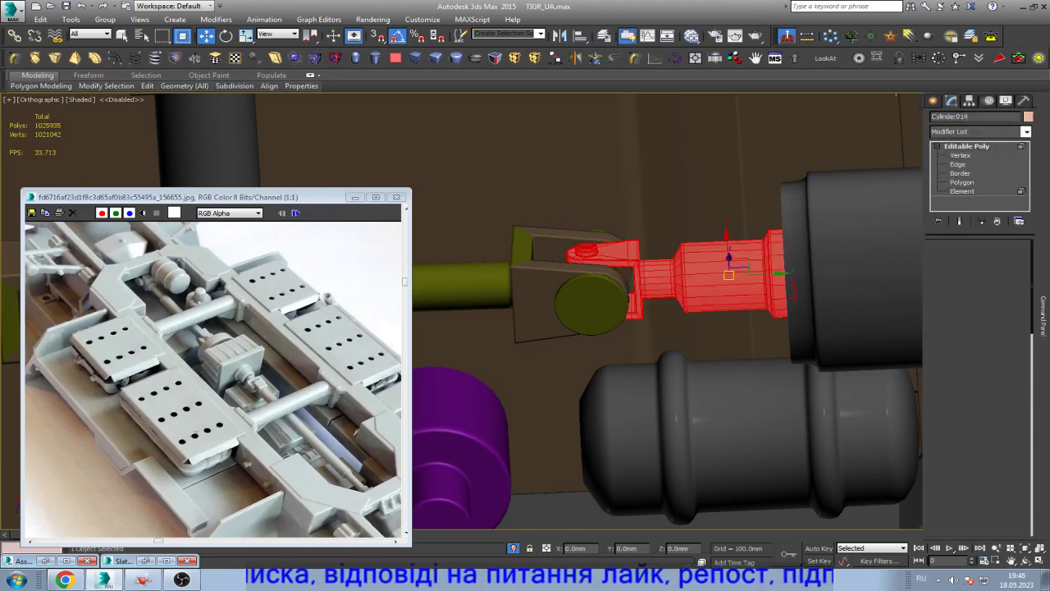
scroll(978, 386, "down", 3)
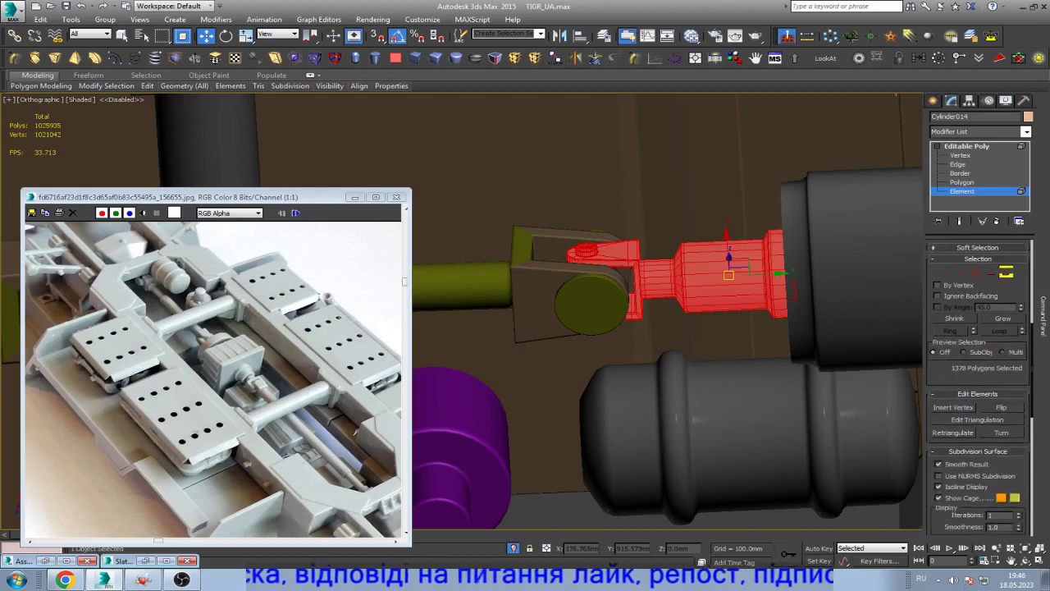
scroll(979, 386, "down", 3)
scroll(978, 385, "down", 3)
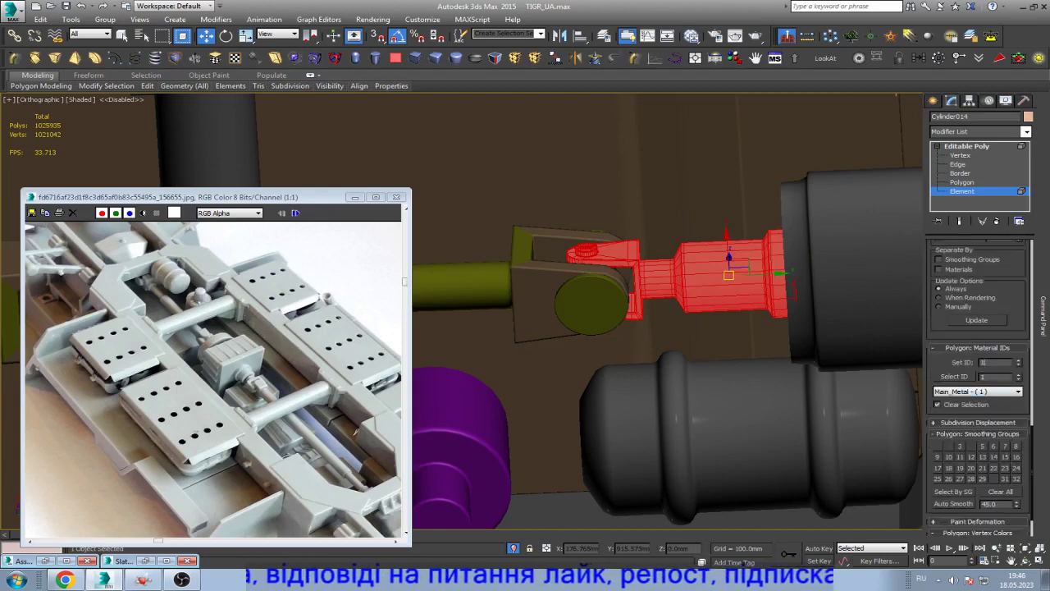
type("2")
key("Return")
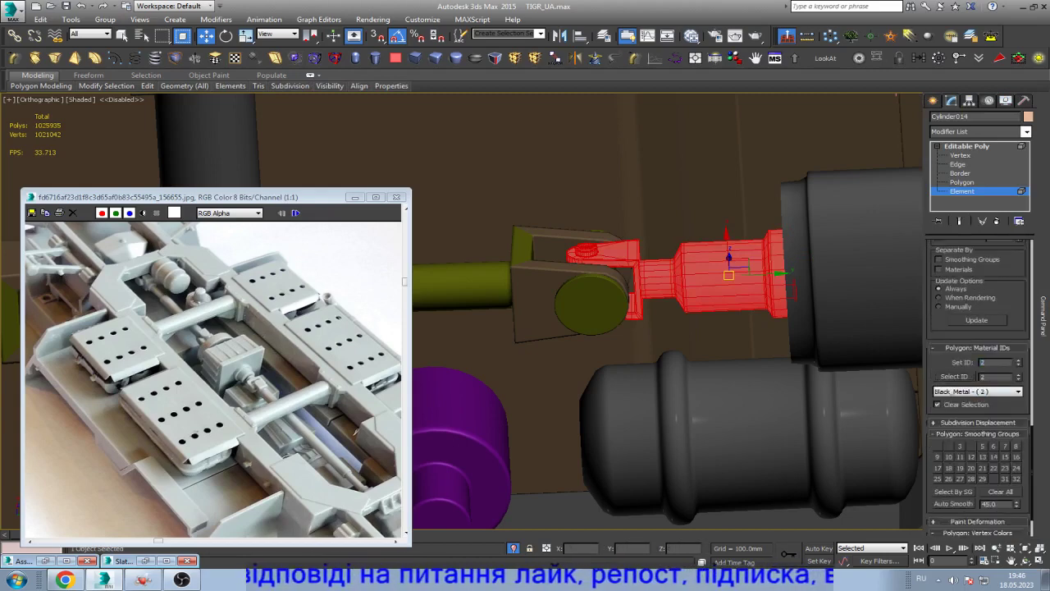
key("ctrl+b")
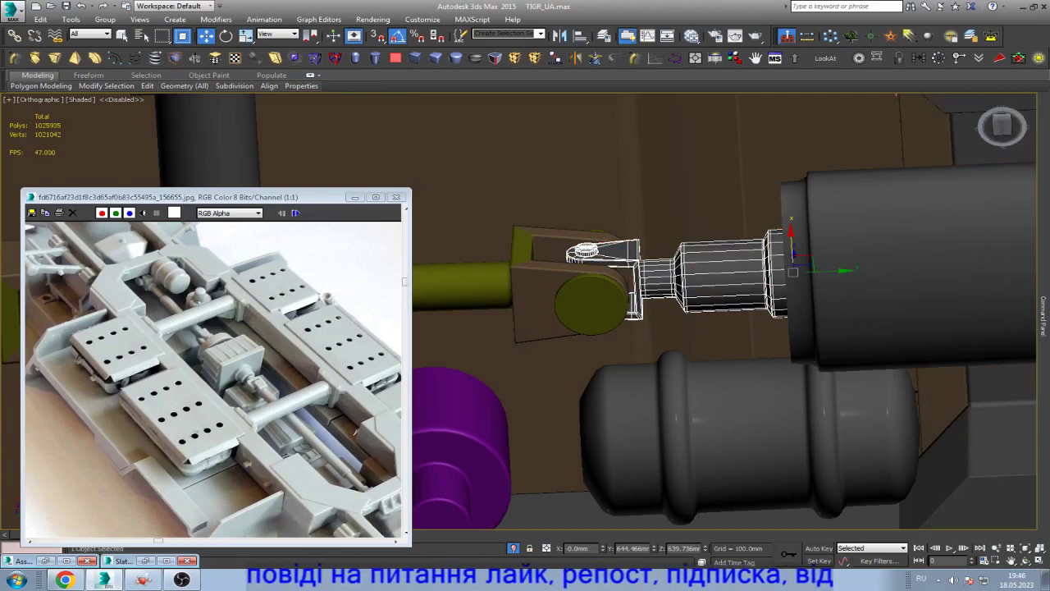
scroll(624, 287, "down", 3)
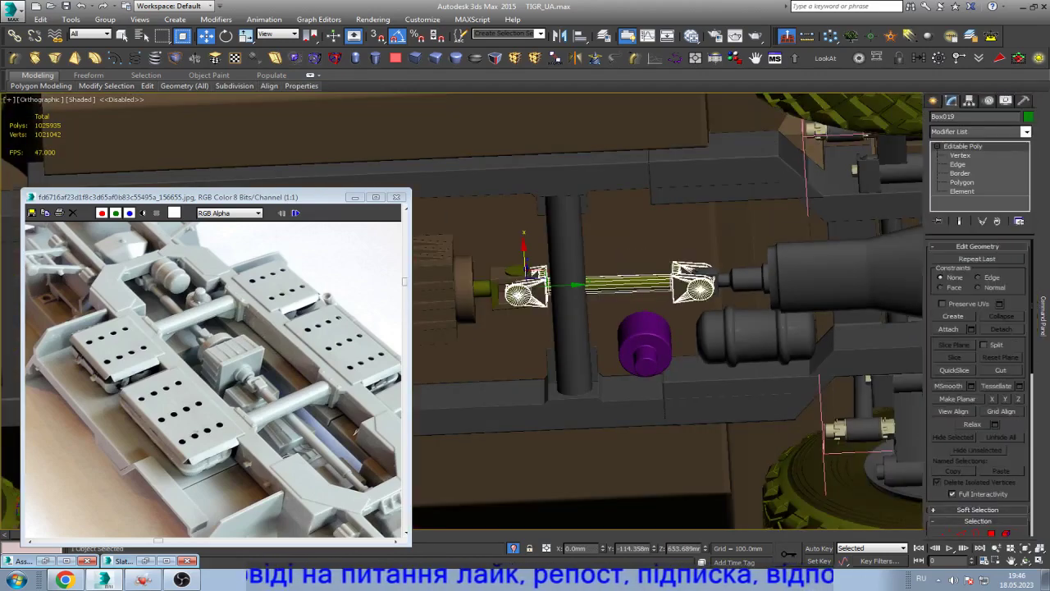
- Select all cardan shaft pieces at element level, then return to object level
key("5")
left_click_drag(457, 223, 774, 364)
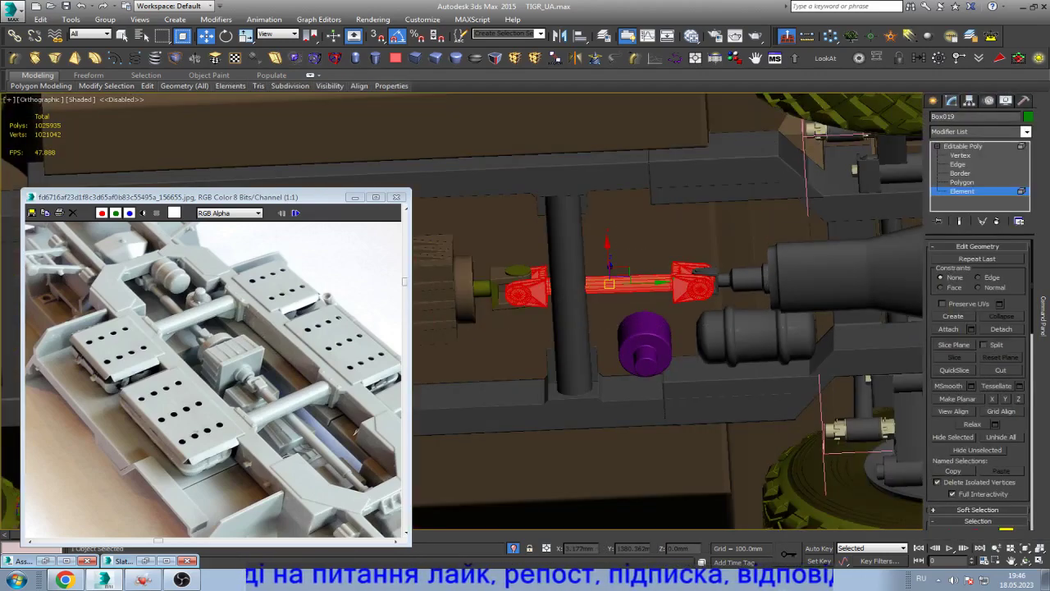
scroll(977, 386, "down", 3)
scroll(976, 386, "down", 3)
scroll(977, 386, "down", 3)
scroll(976, 385, "down", 3)
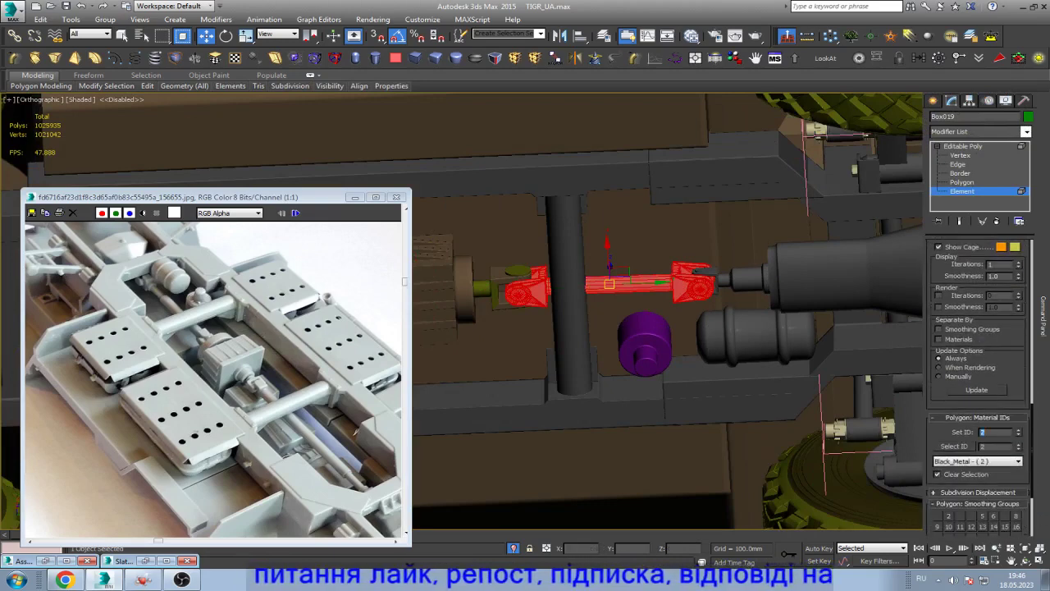
left_click(962, 146)
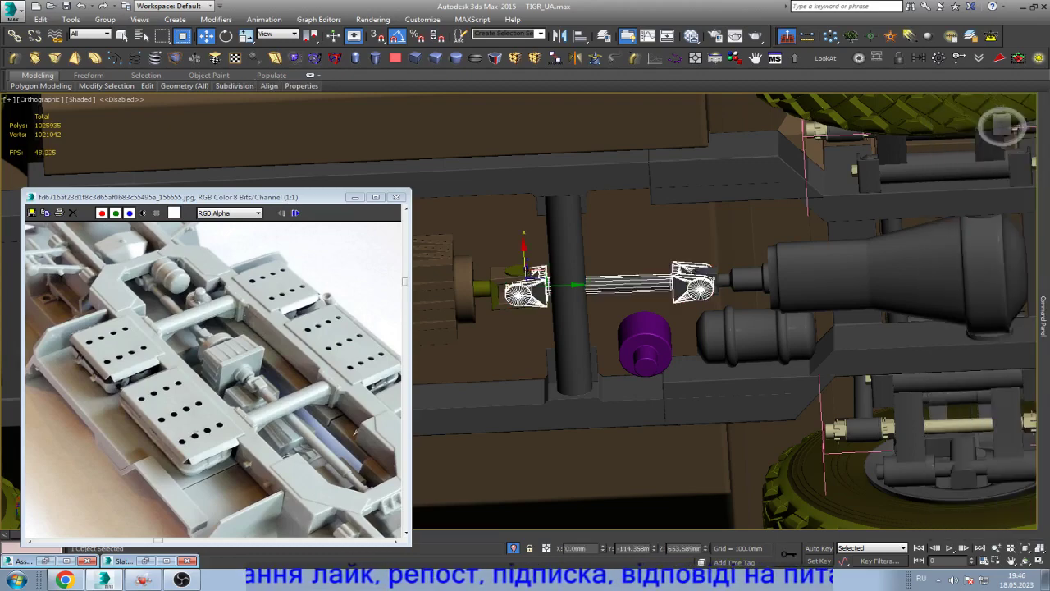
- Select all pieces of the left universal joint at element level
key("z")
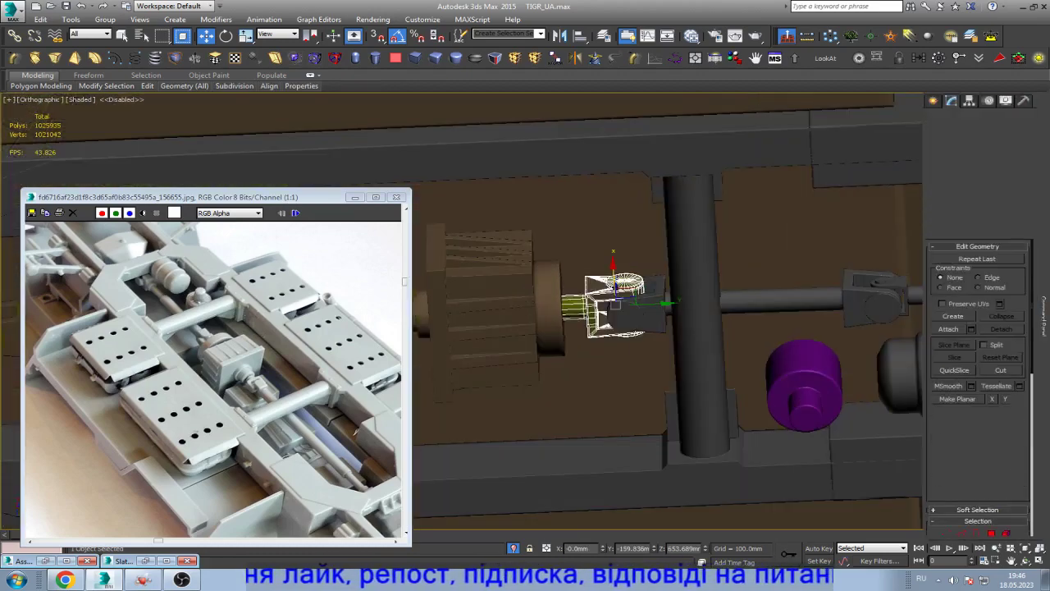
key("5")
left_click_drag(457, 253, 703, 387)
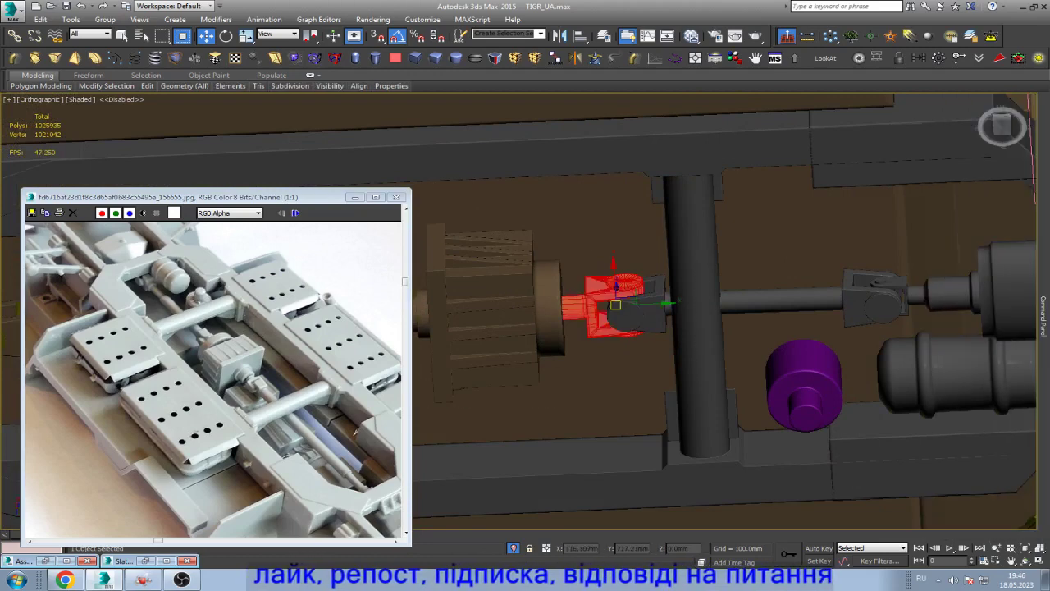
scroll(977, 386, "down", 3)
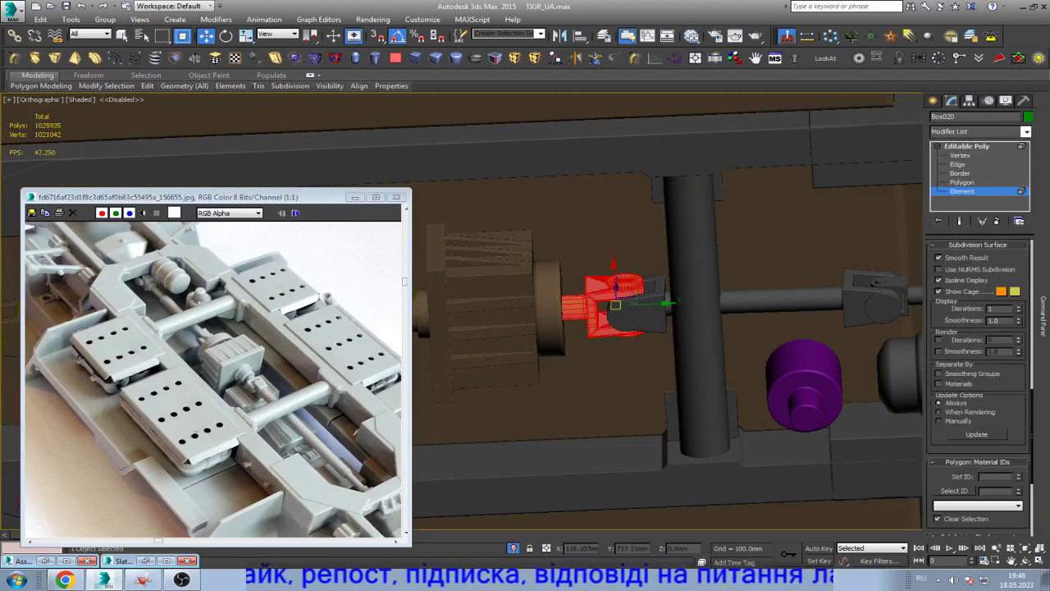
scroll(976, 386, "down", 3)
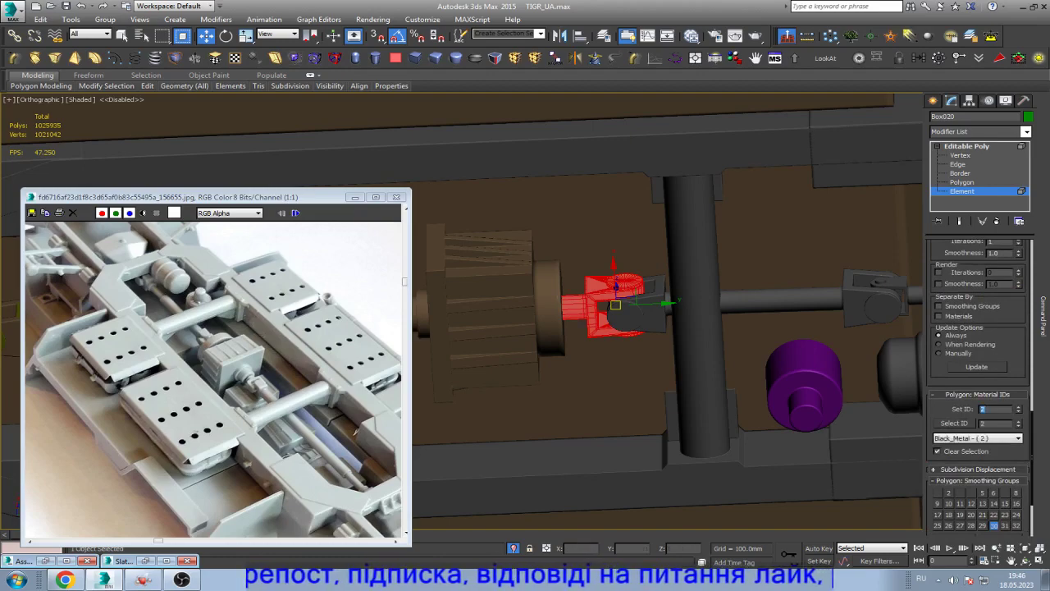
key("5")
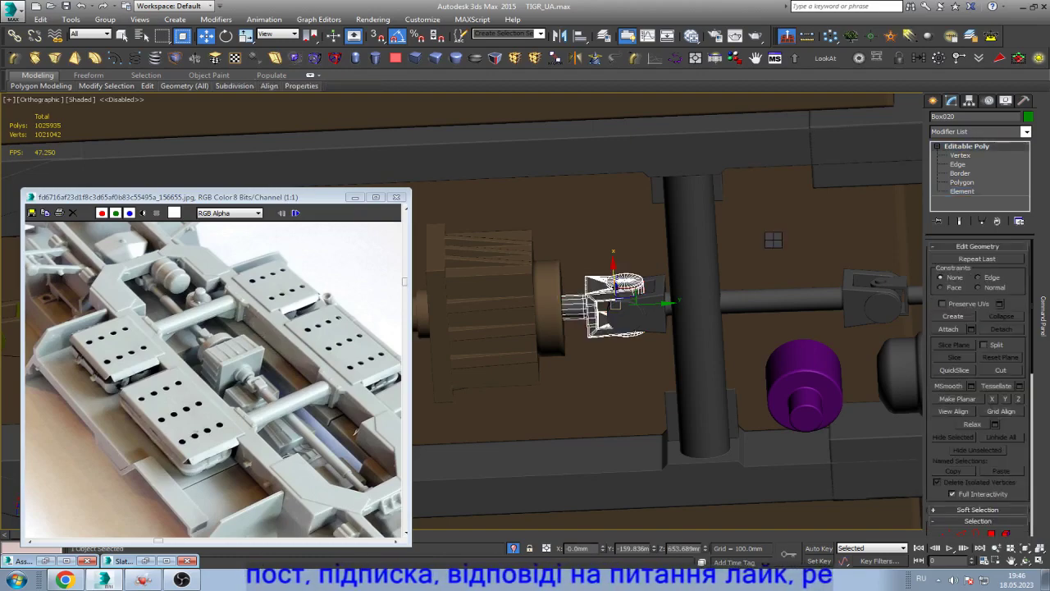
scroll(891, 271, "down", 4)
scroll(772, 291, "up", 3)
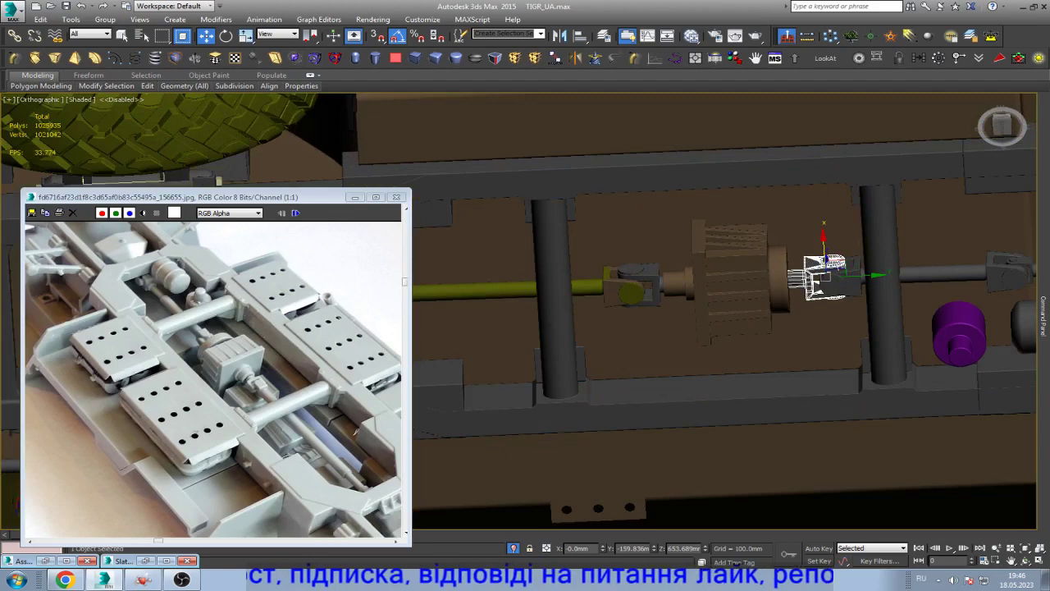
- Give the ribbed gear drum material ID 2, Black_Metal
left_click(731, 271)
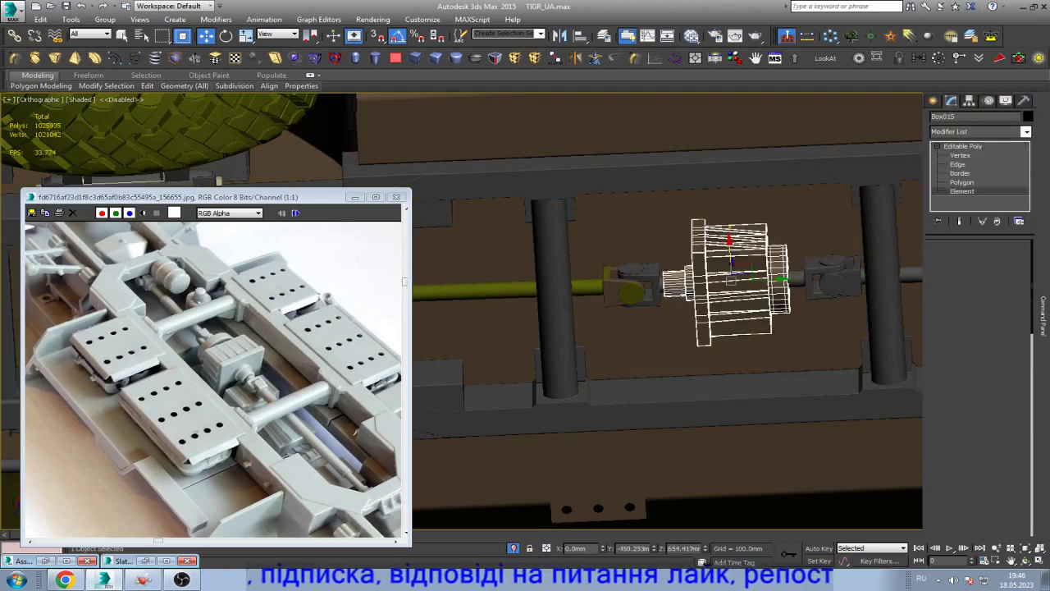
key("5")
scroll(978, 385, "down", 3)
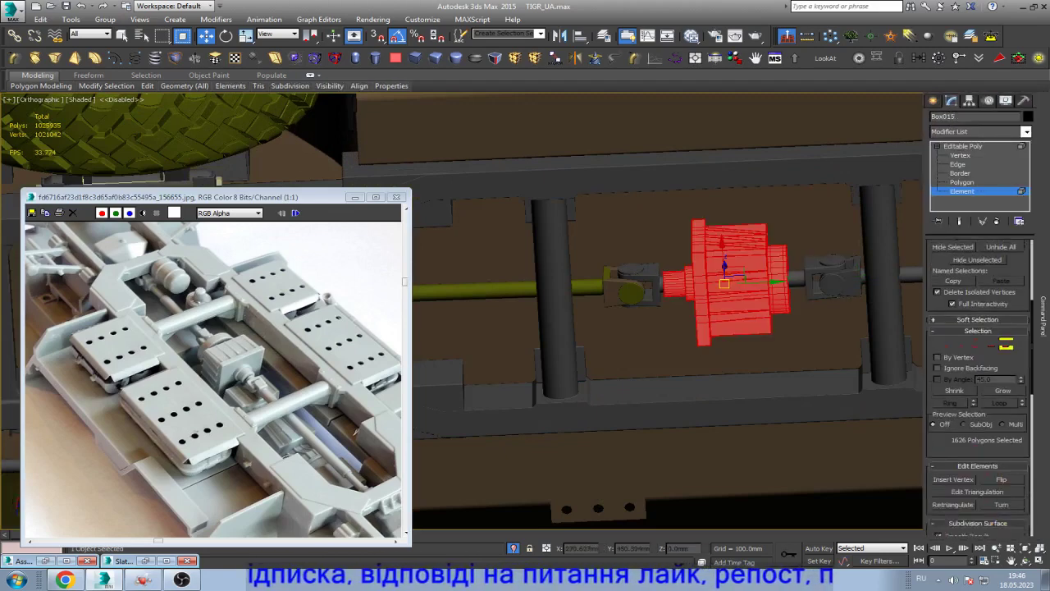
scroll(978, 385, "down", 3)
scroll(978, 386, "down", 3)
double_click(989, 367)
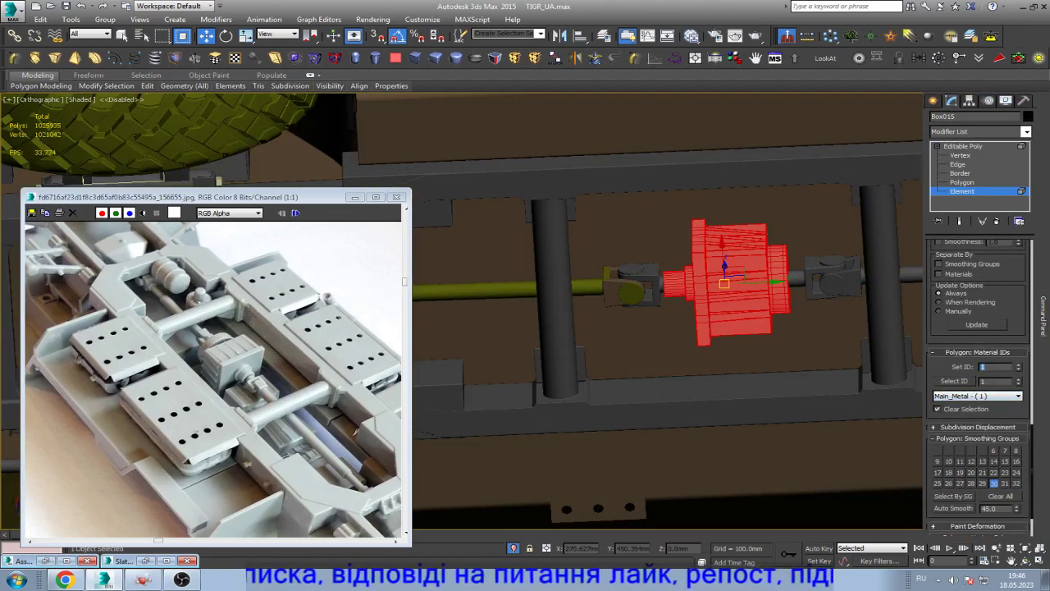
type("2")
key("Return")
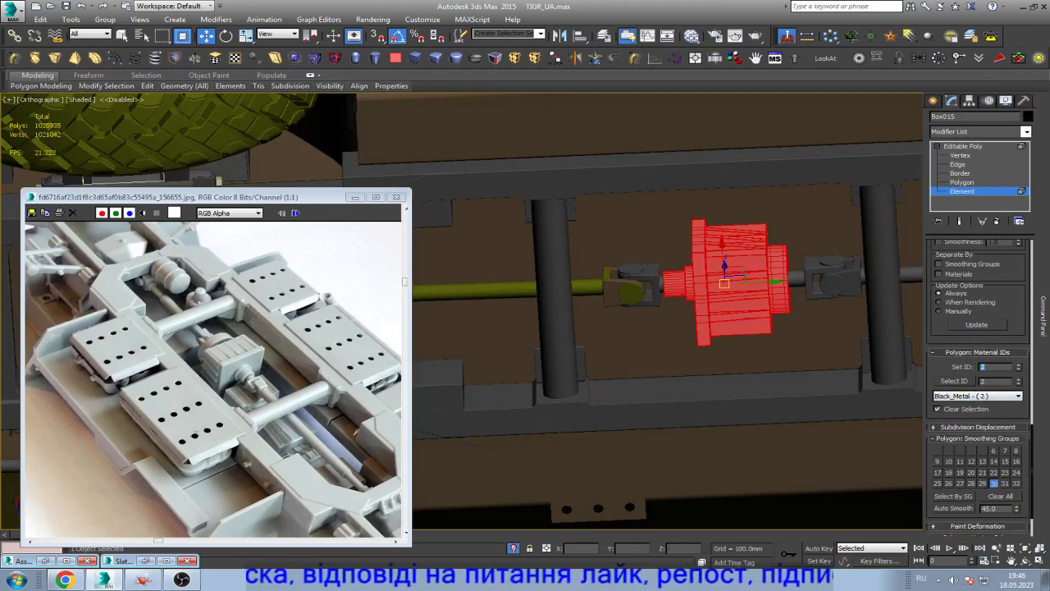
key("6")
key("3")
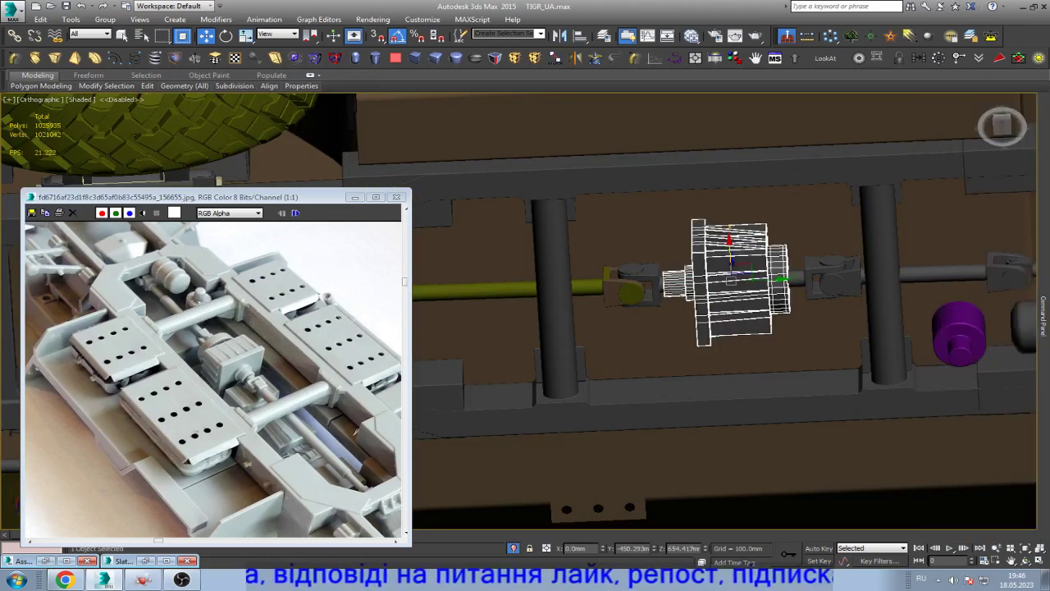
- Select the small universal joint and driveshaft elements of Box018
left_click(632, 282)
left_click(493, 289, "ctrl")
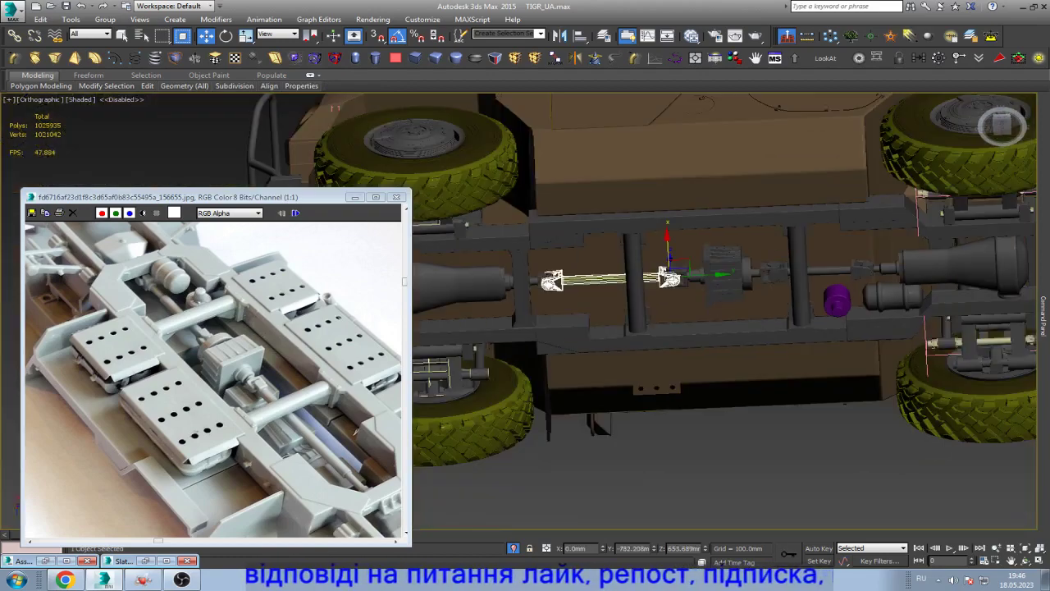
scroll(657, 287, "down", 3)
key("3")
key("5")
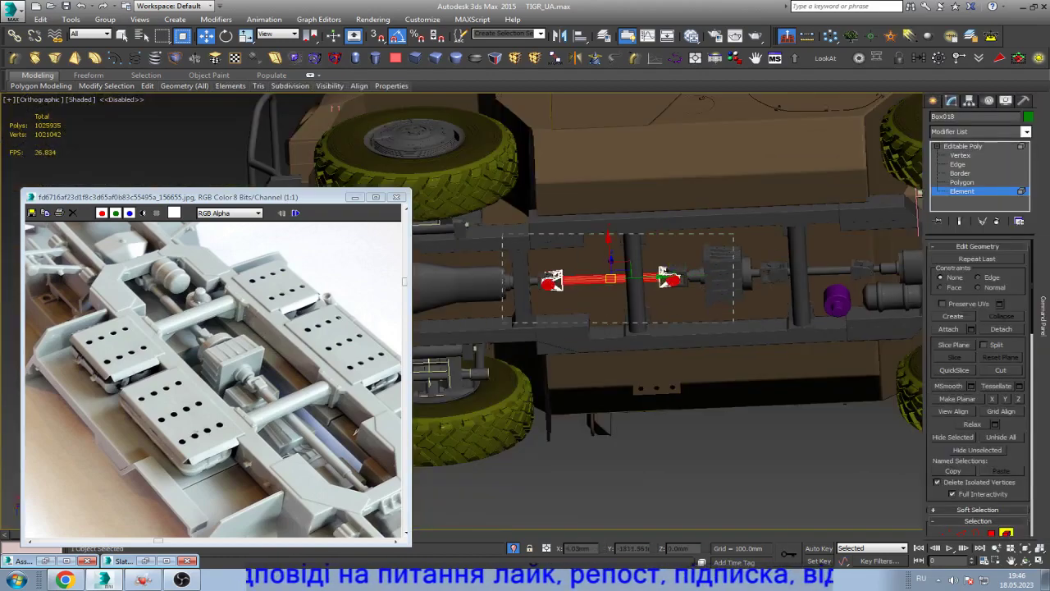
key("alt+c")
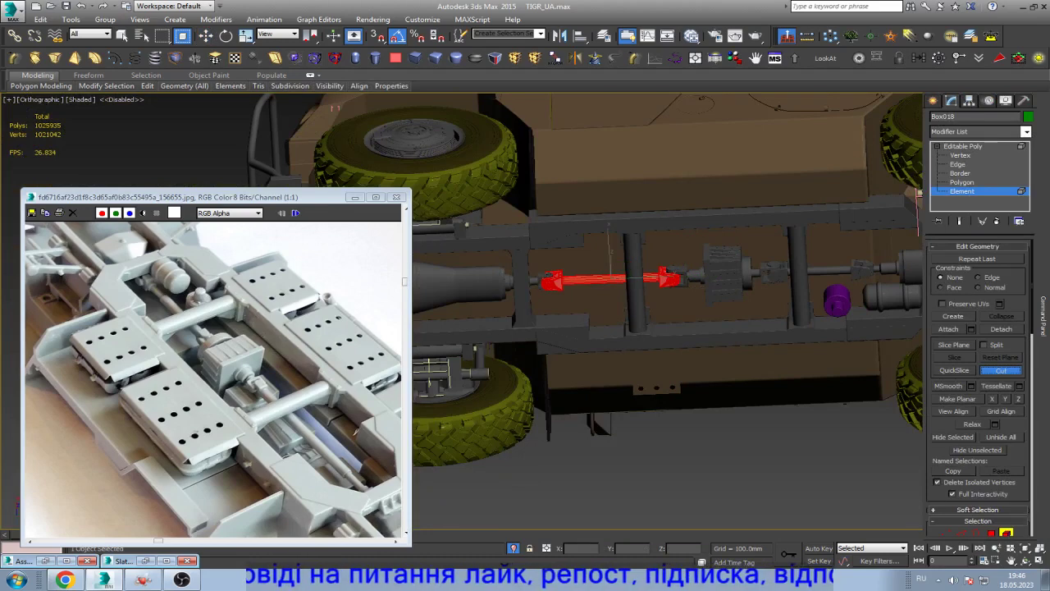
- Set the driveshaft elements to material ID 2, Black_Metal, and deselect at object level
scroll(978, 385, "down", 3)
scroll(978, 386, "down", 3)
scroll(978, 386, "down", 3)
scroll(978, 385, "down", 3)
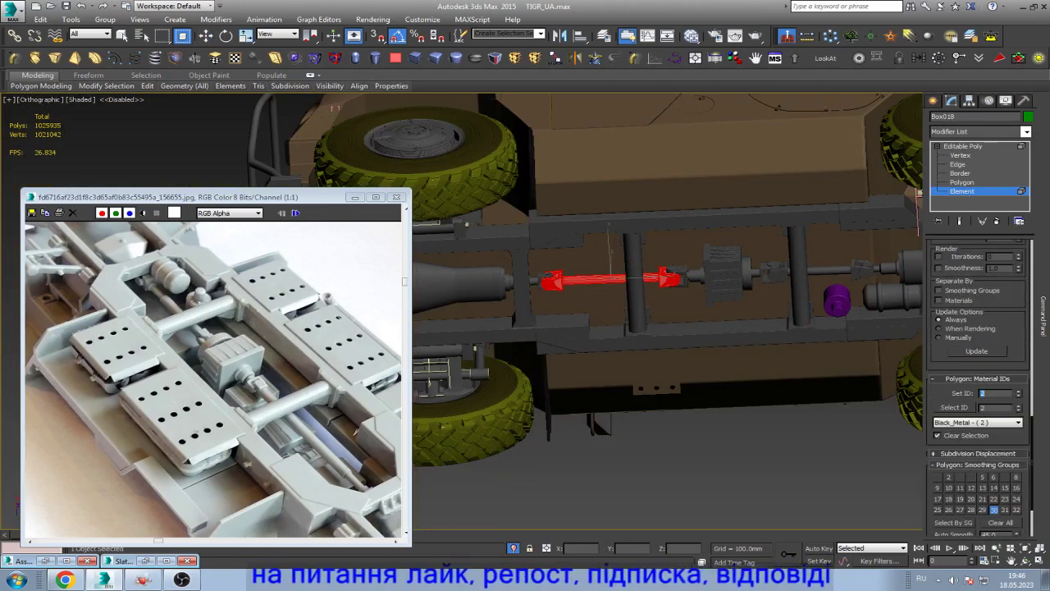
key("5")
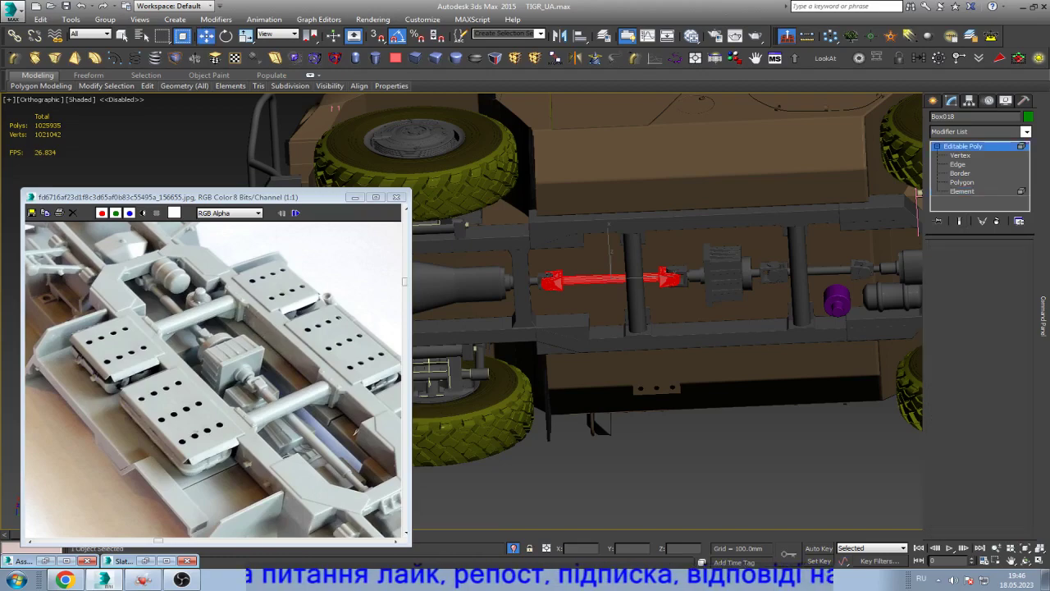
key("w")
scroll(845, 261, "down", 3)
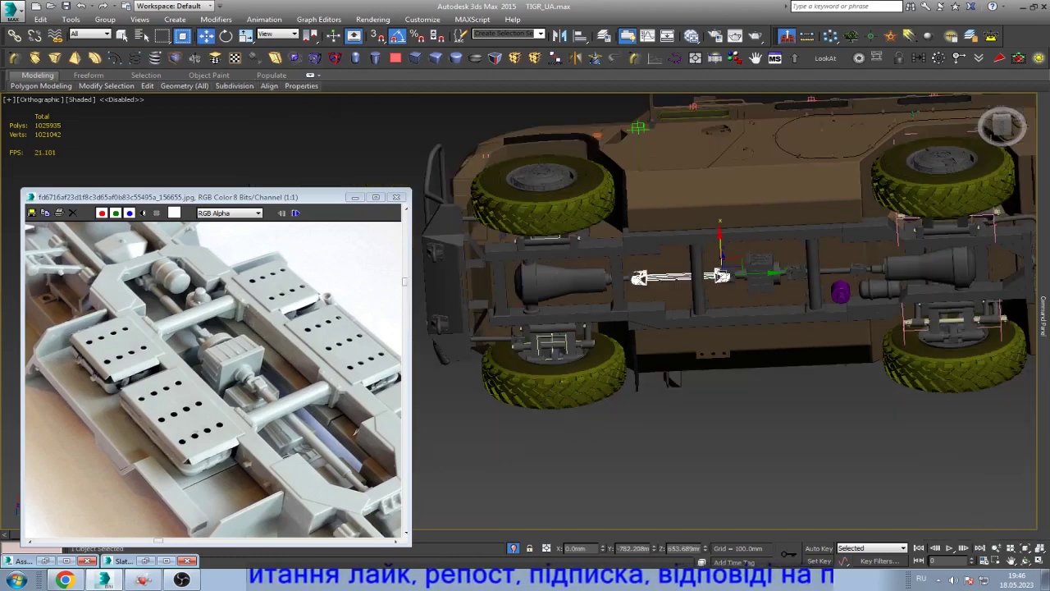
key("ctrl+d")
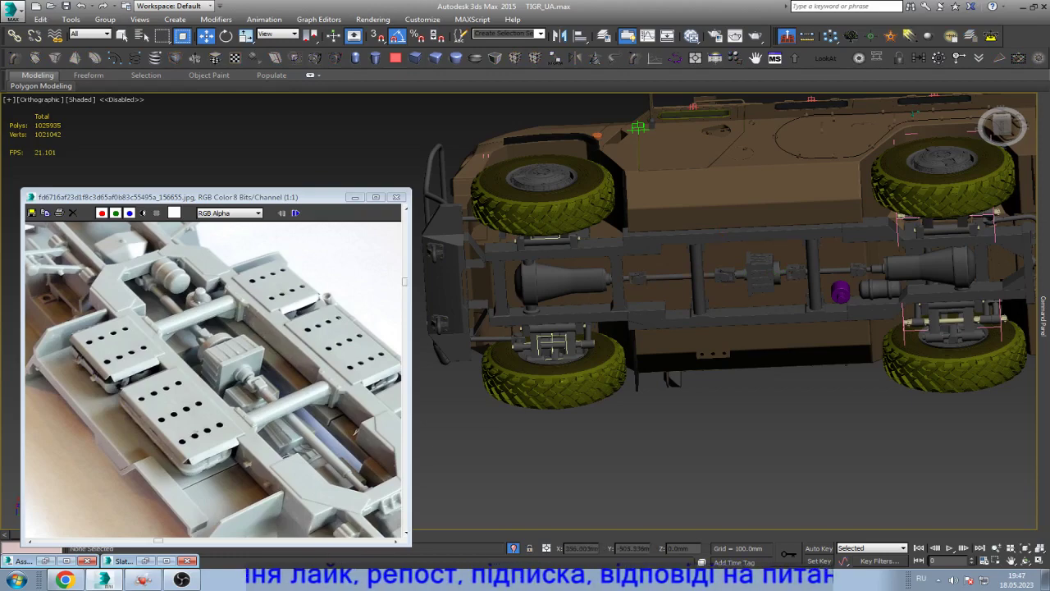
- Scale the transfer case uniformly to 121% and lower it about 22 mm on Z
left_click(759, 269)
key("z")
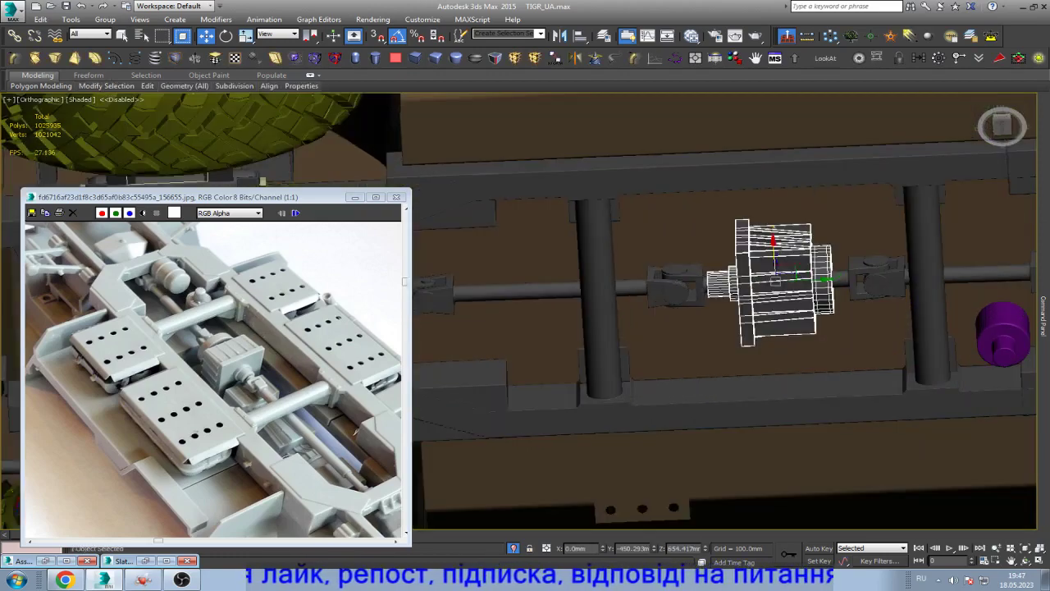
scroll(765, 278, "up", 2)
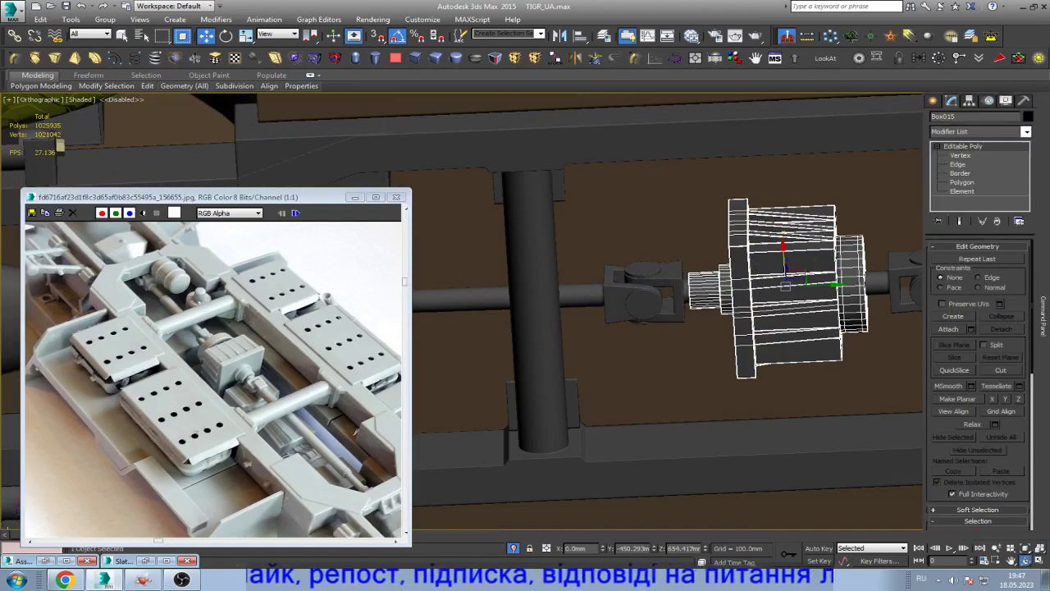
middle_click_drag(722, 328, 624, 247, "alt")
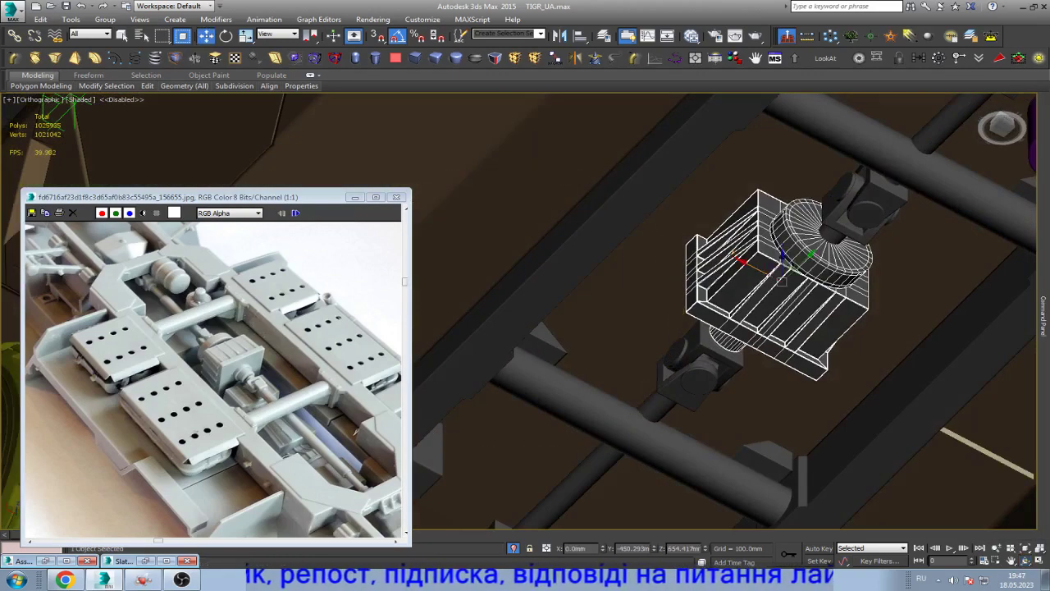
key("r")
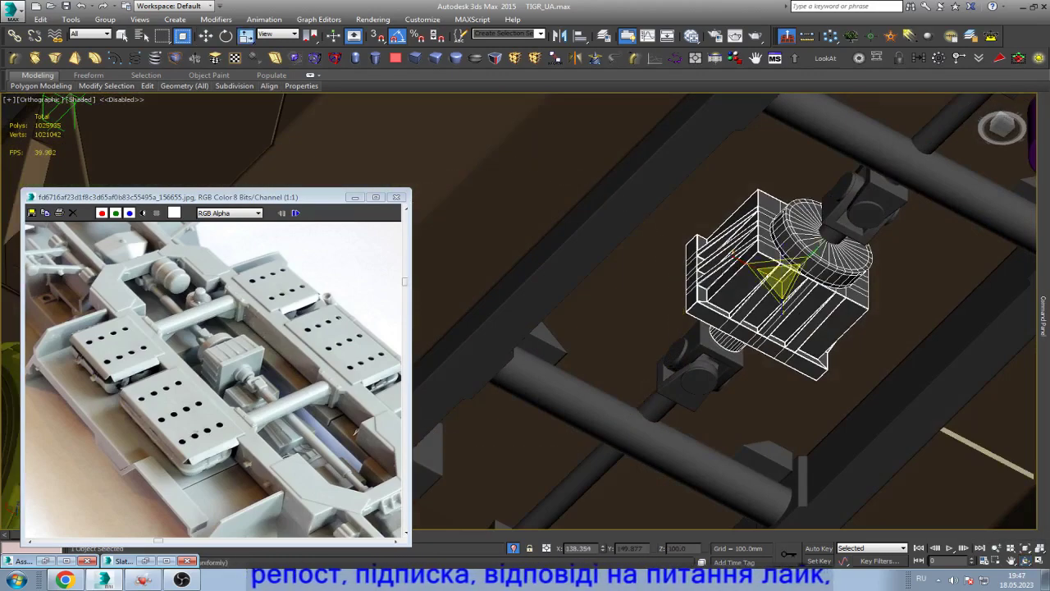
left_click_drag(784, 279, 800, 284)
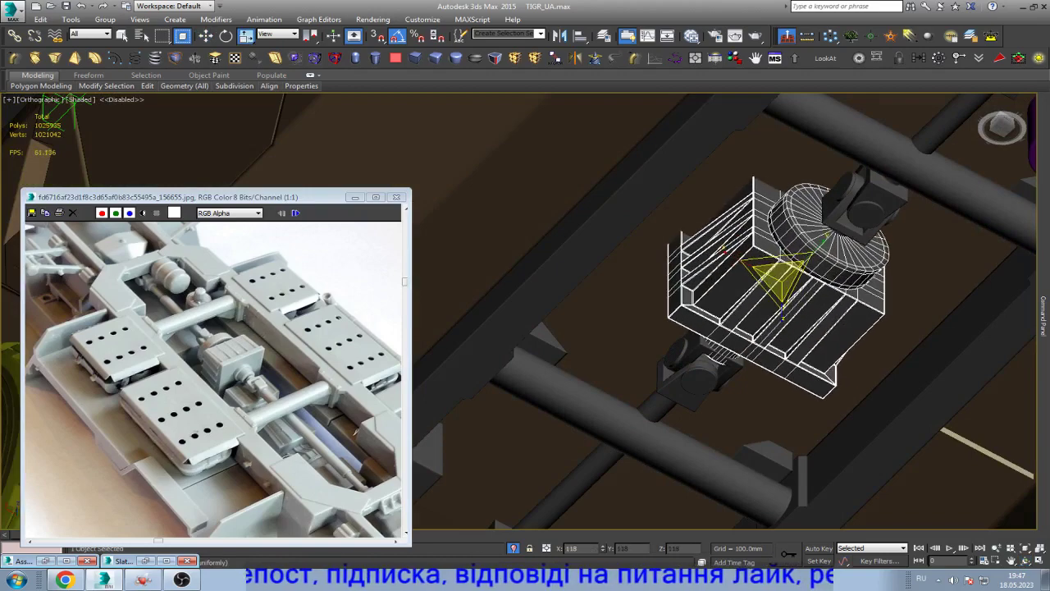
key("w")
scroll(784, 271, "up", 4)
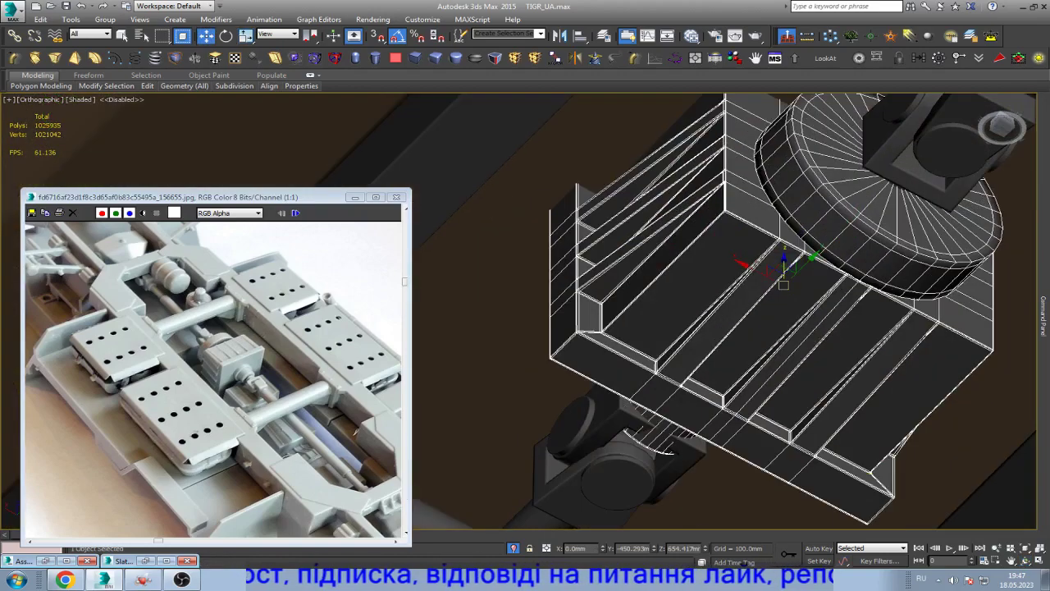
scroll(784, 271, "down", 2)
left_click_drag(783, 280, 783, 289)
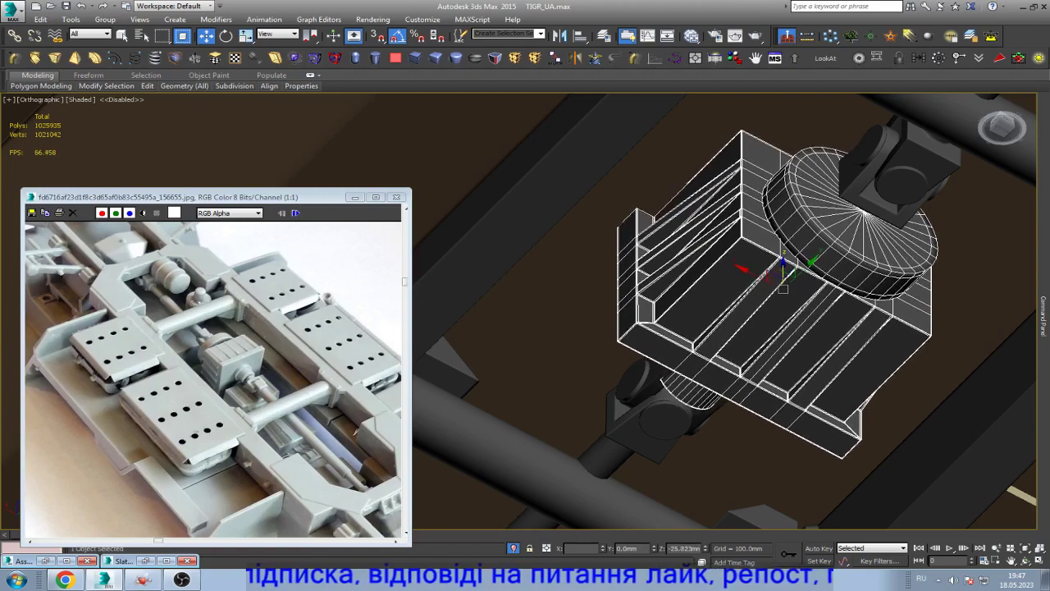
- Raise the transfer case's cylindrical flange element on Z toward the joint
middle_click_drag(783, 289, 785, 302, "alt")
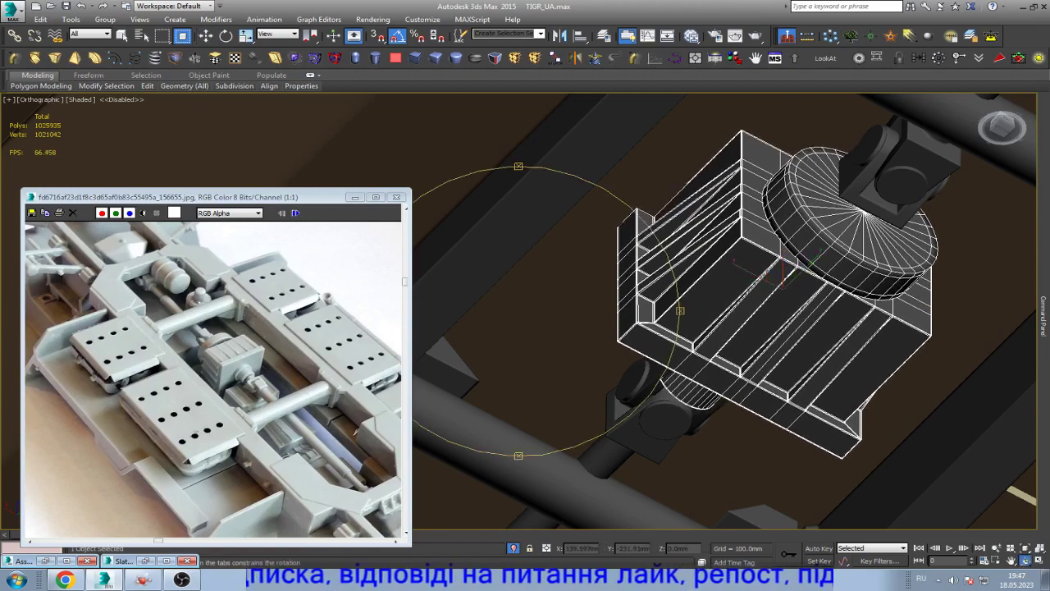
scroll(756, 243, "up", 3)
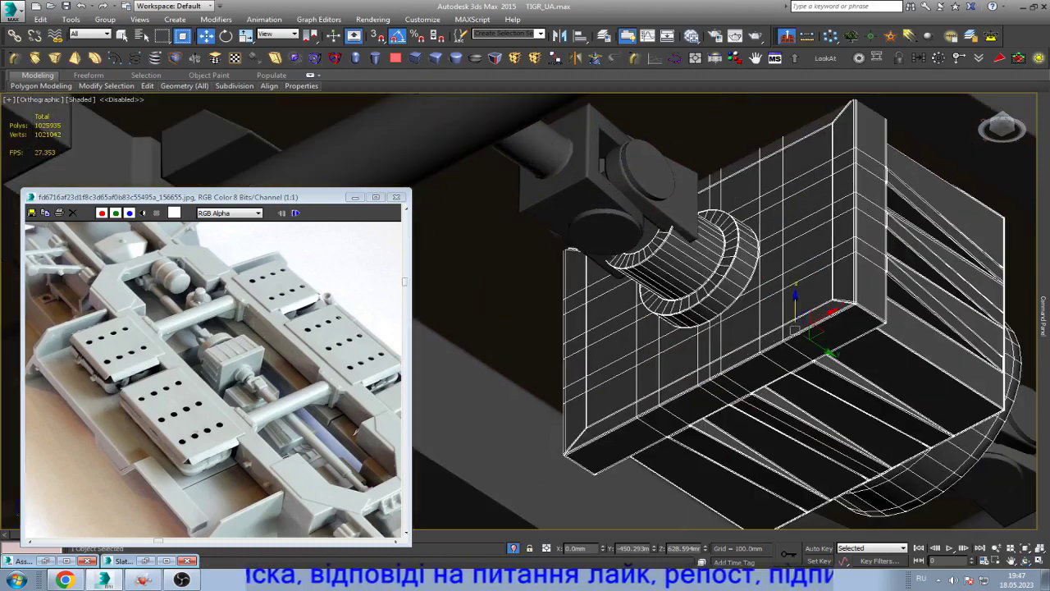
left_click(714, 244)
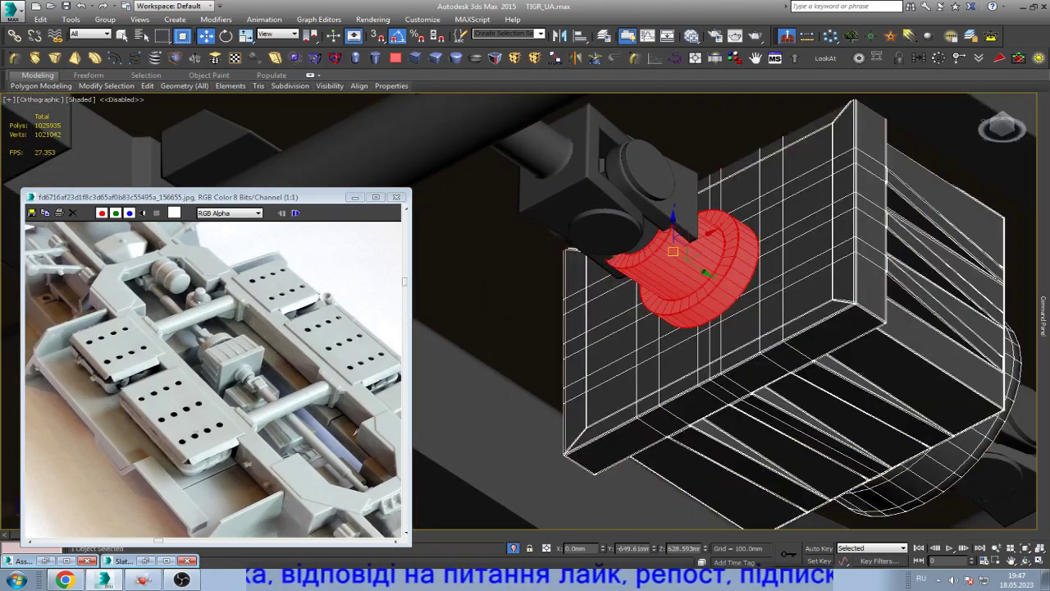
scroll(714, 245, "up", 2)
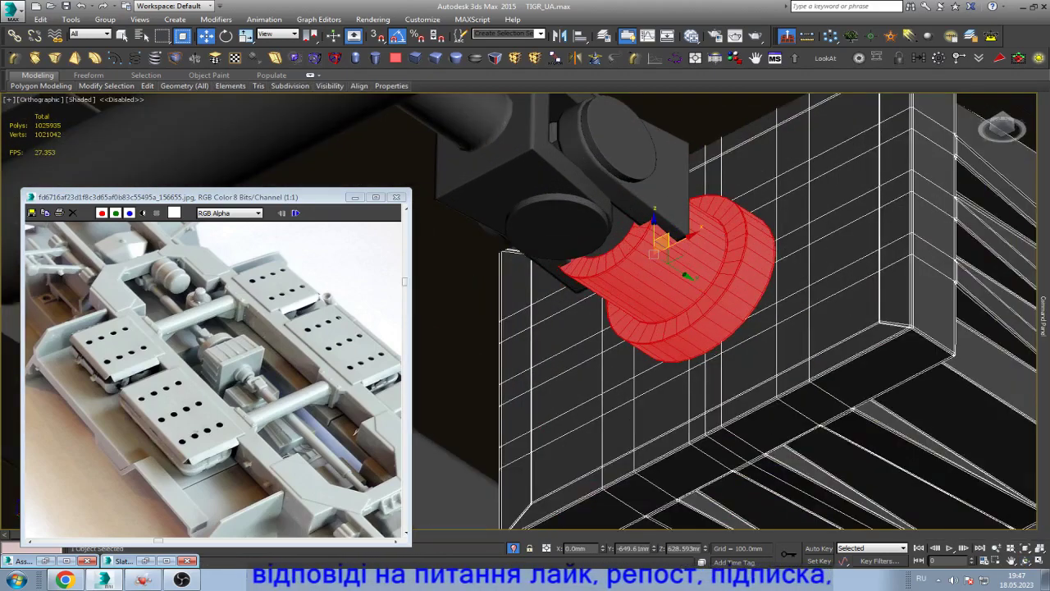
mouse_move(654, 226)
left_mouse_down()
mouse_move(654, 199)
mouse_move(657, 230)
left_mouse_up()
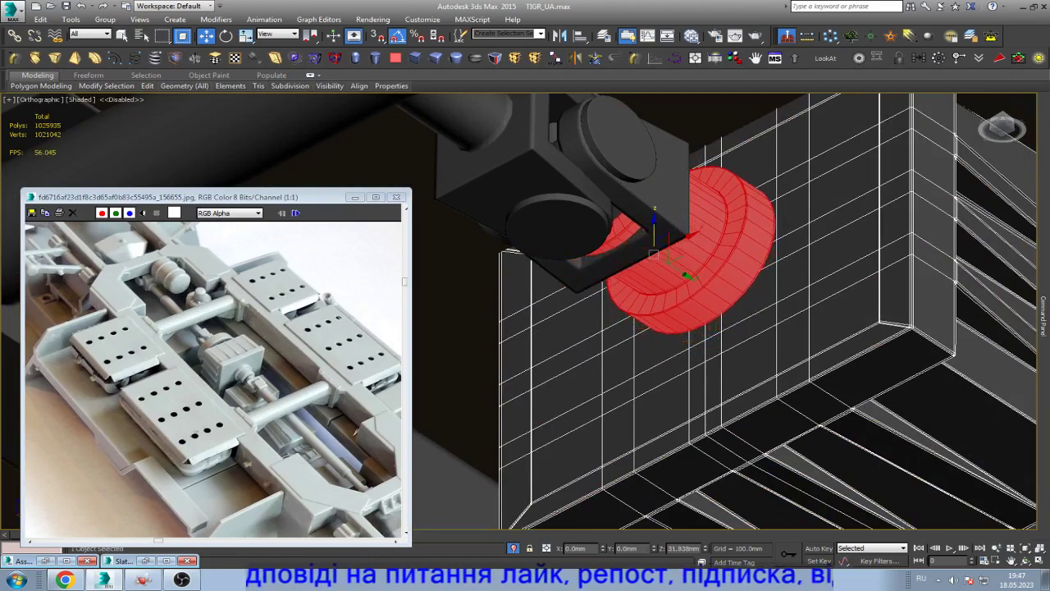
scroll(660, 220, "down", 3)
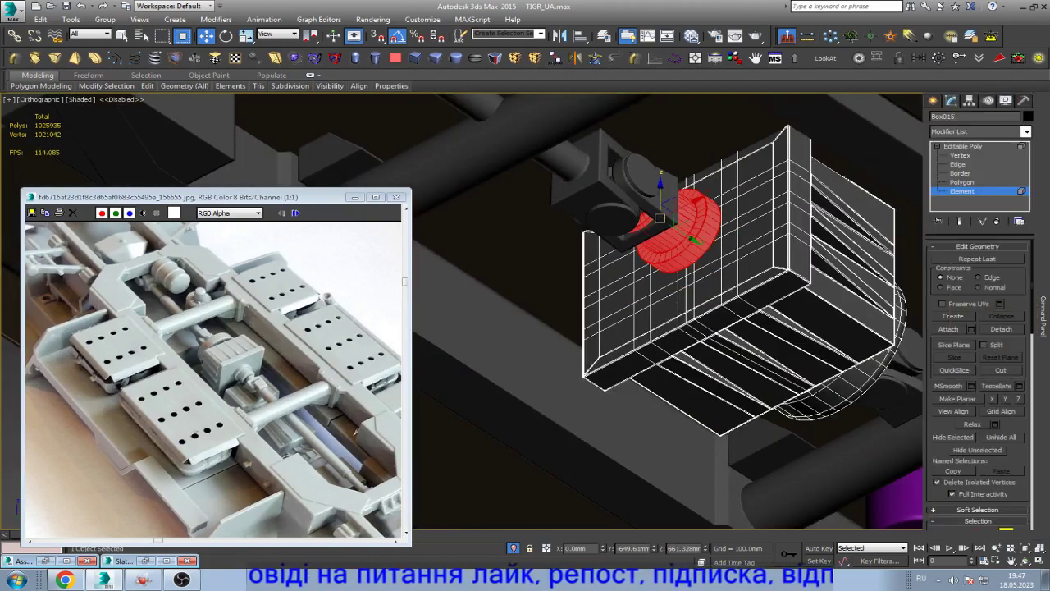
left_click(967, 146)
left_click(645, 180)
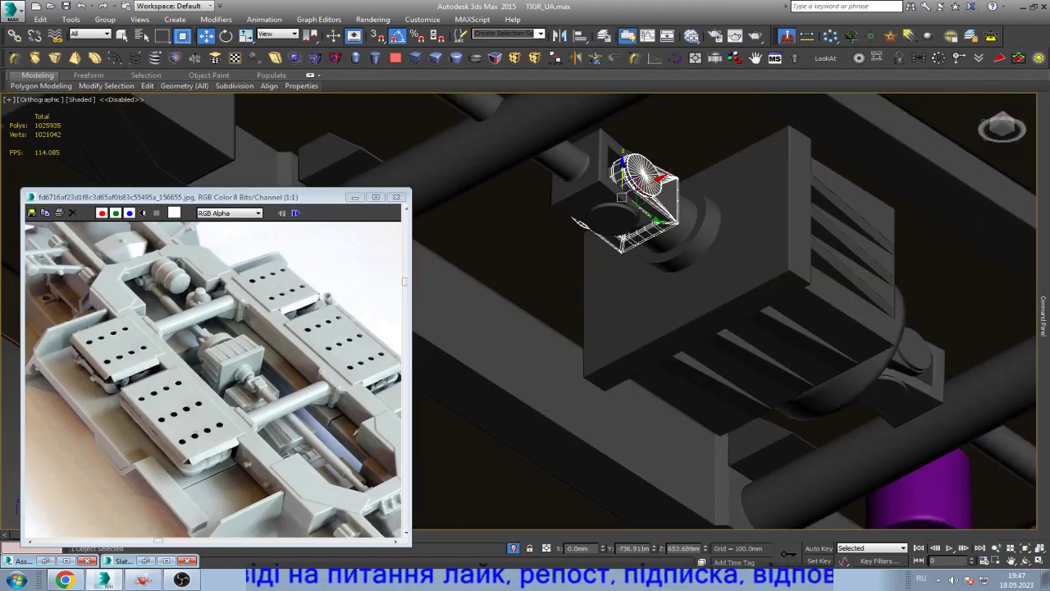
- Isolate the transfer case and joint parts, then frame the universal-joint yoke
left_click(621, 201, "ctrl")
key("alt+q")
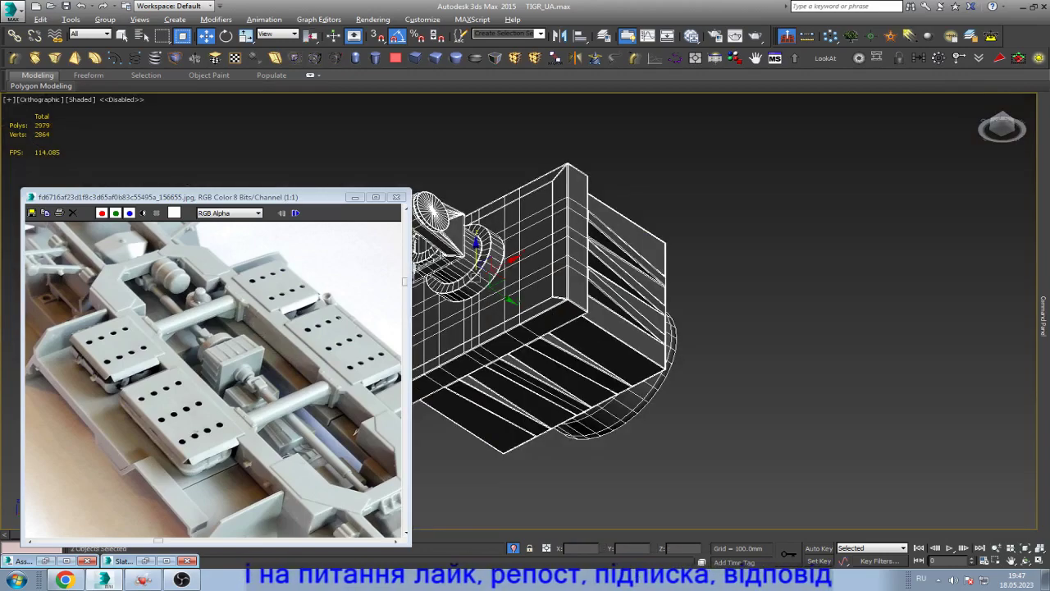
key("ctrl+d")
left_click(465, 279)
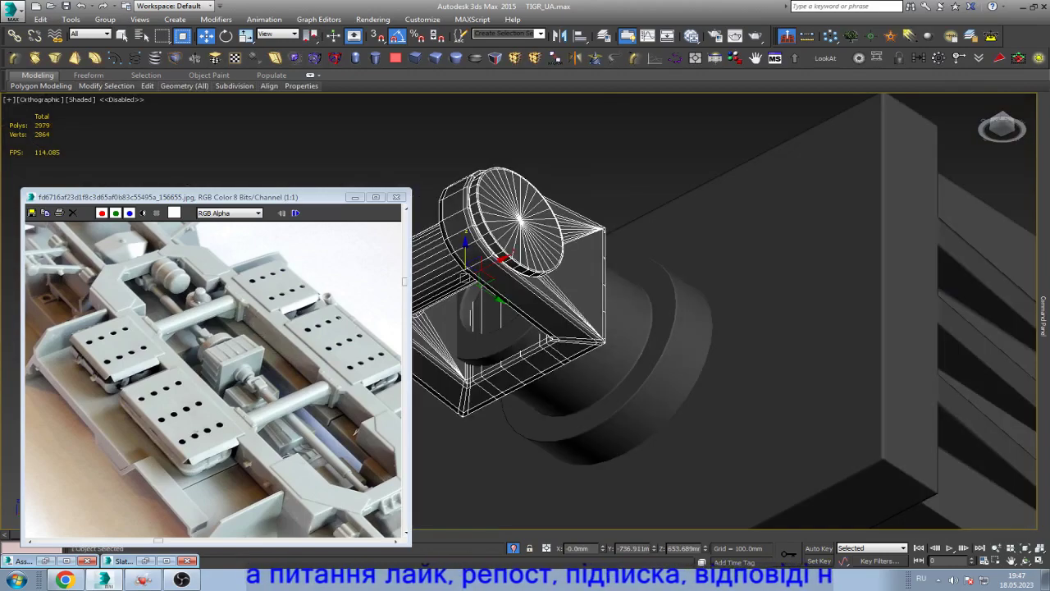
key("f")
key("z")
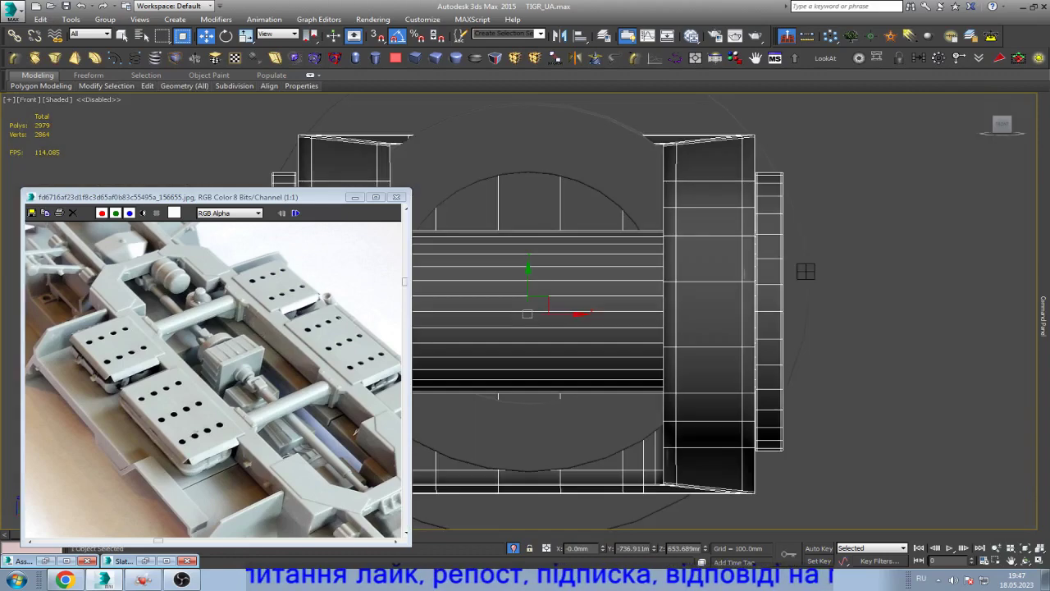
scroll(715, 320, "down", 3)
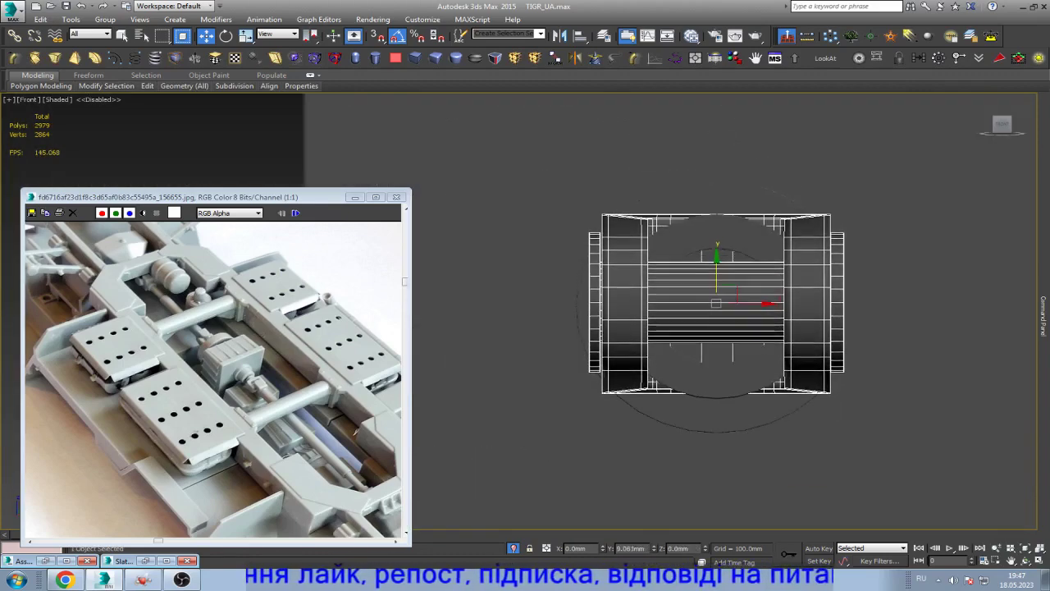
key("F3")
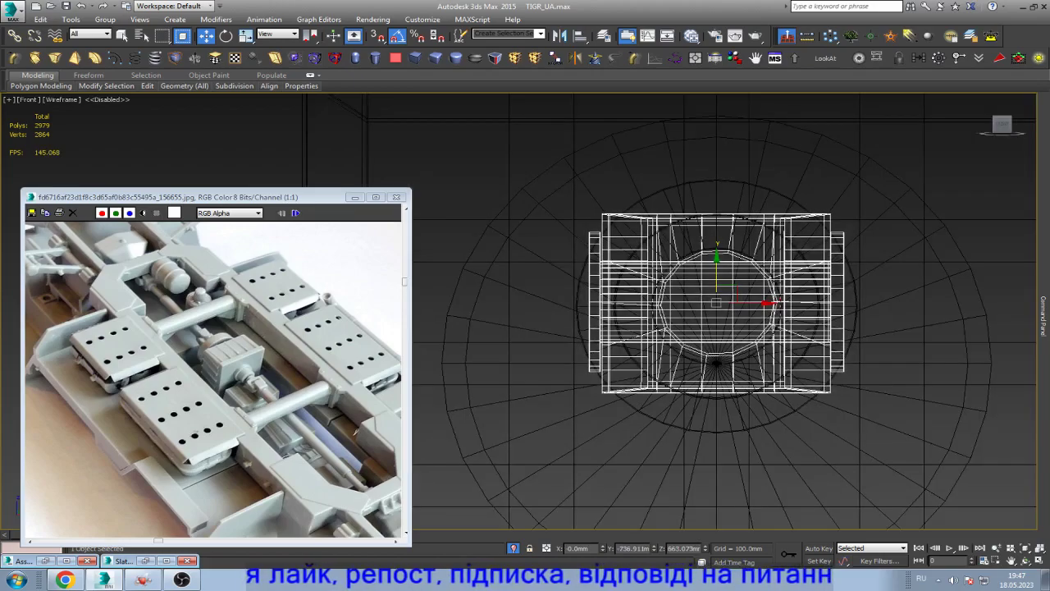
middle_click_drag(714, 246, 756, 220, "alt")
key("F3")
key("F3")
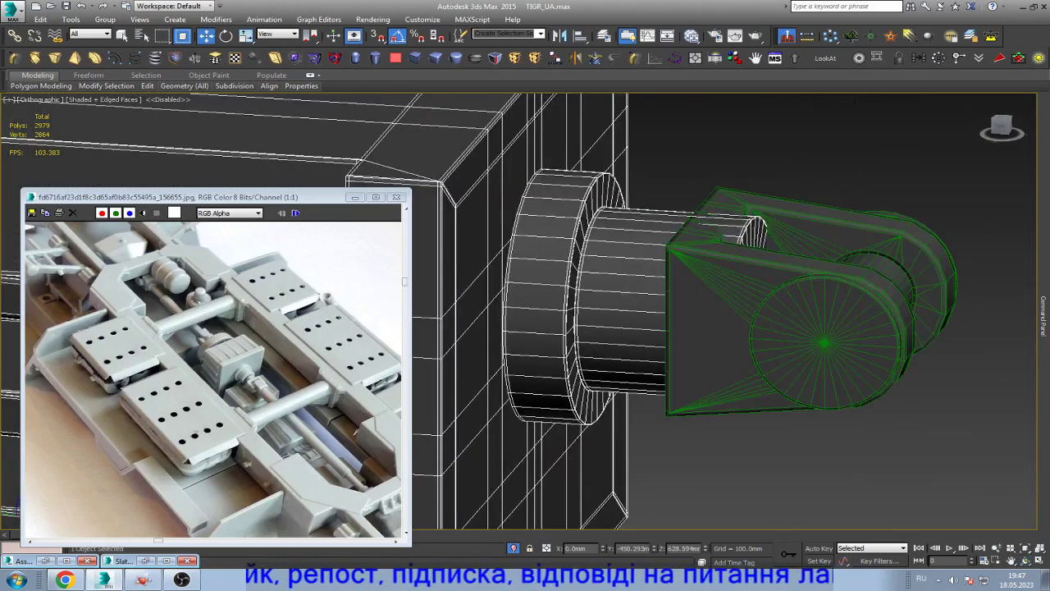
- In the Left view, move the ribbed collar's end vertices along X to shorten it
key("l")
key("1")
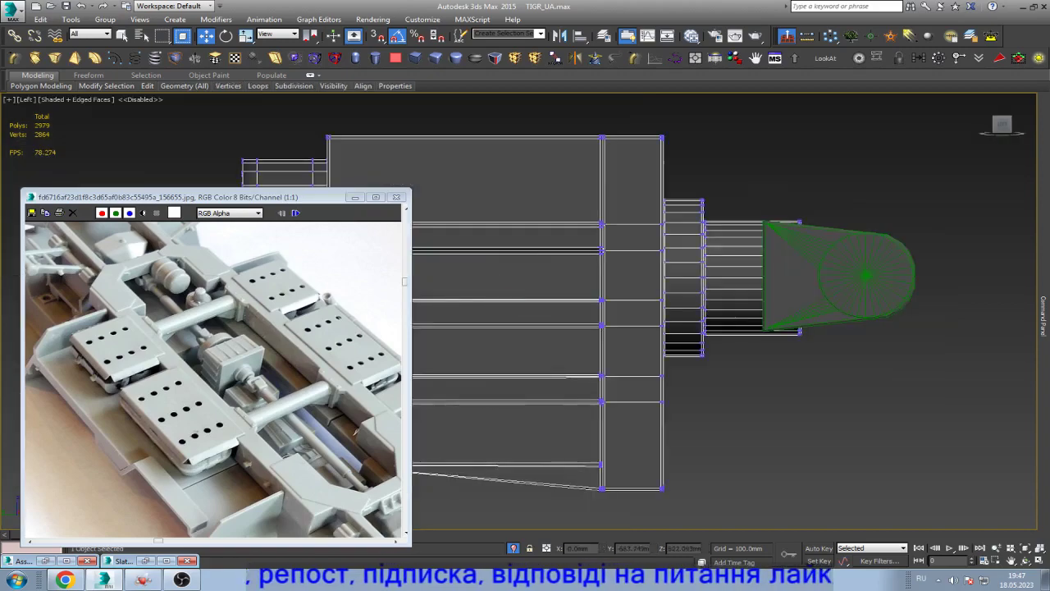
left_click_drag(882, 174, 787, 345)
scroll(800, 279, "up", 4)
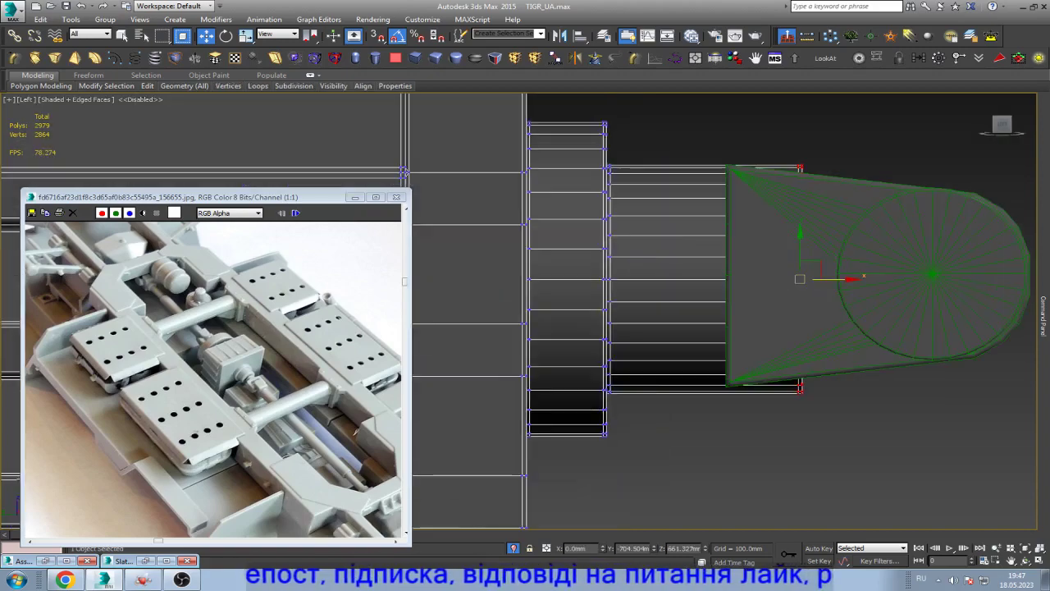
left_click_drag(850, 279, 842, 279)
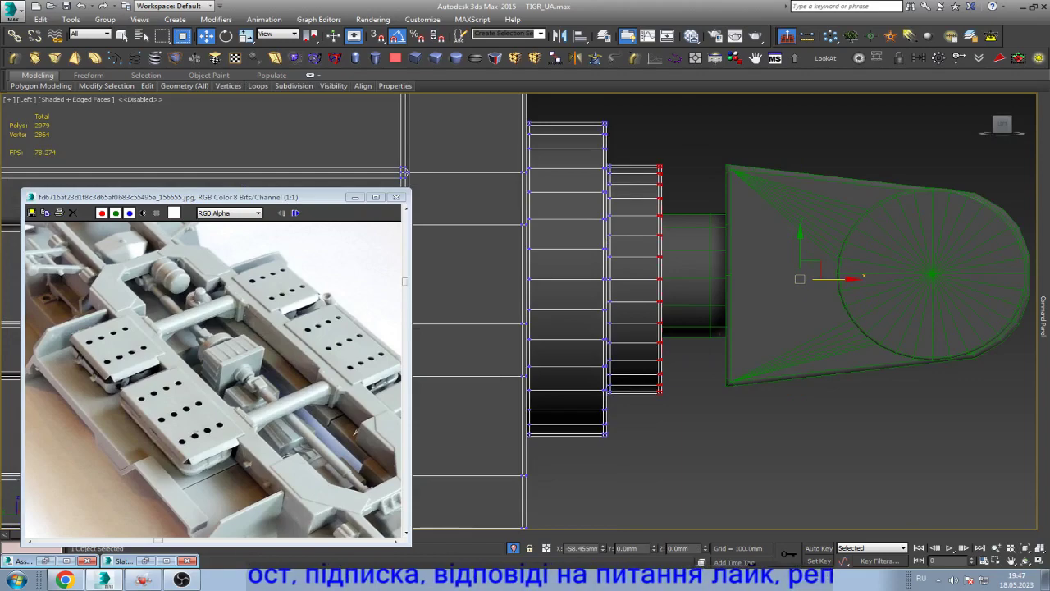
scroll(745, 318, "down", 3)
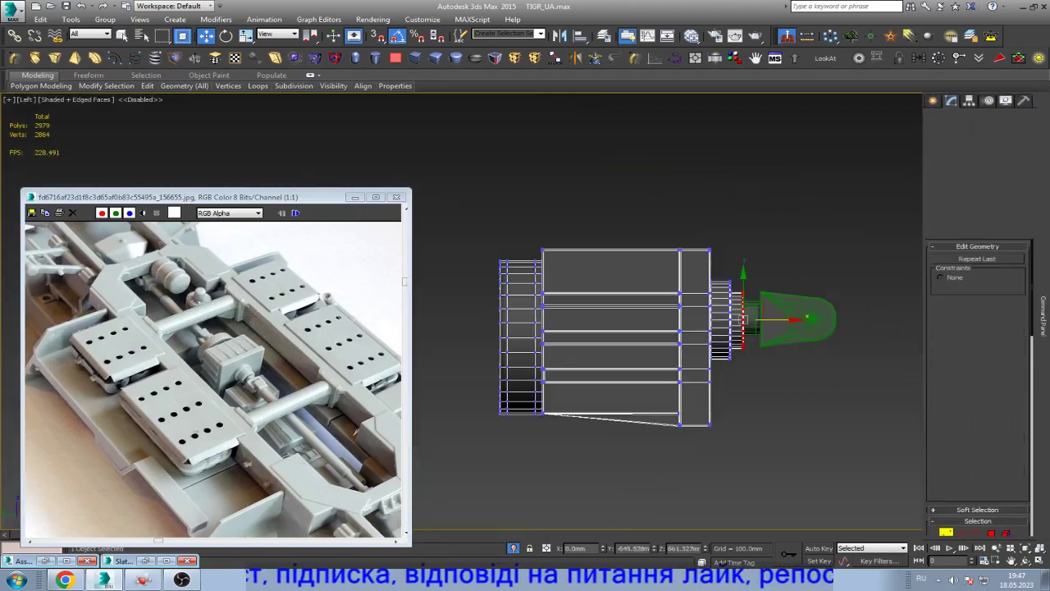
- Exit vertex editing and end isolation so the whole chassis shows again
left_click(963, 145)
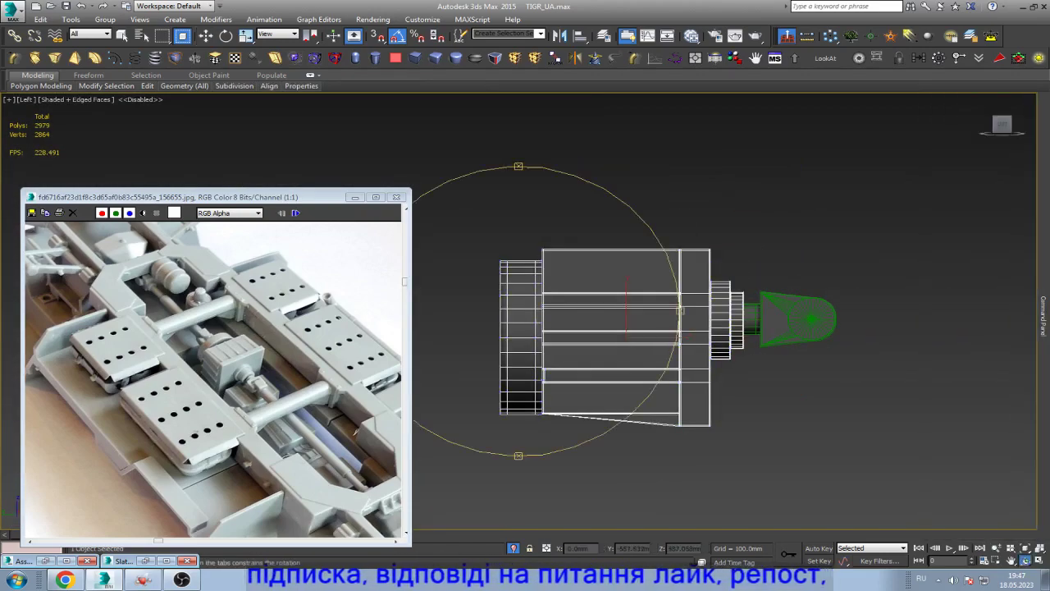
mouse_move(624, 328)
middle_mouse_down("alt")
mouse_move(525, 296)
mouse_move(608, 312)
middle_mouse_up("alt")
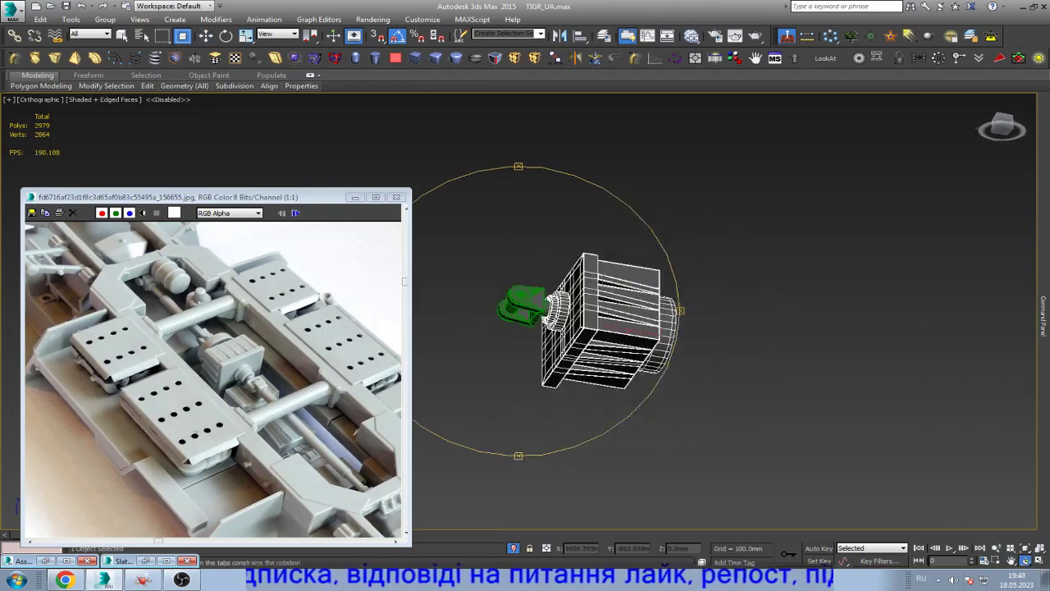
key("w")
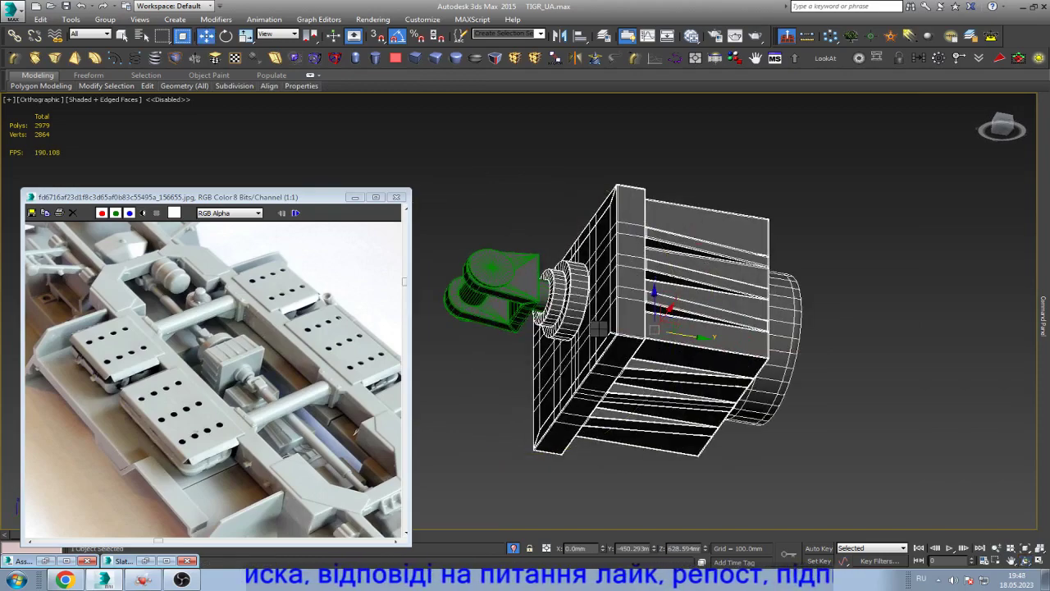
key("alt+q")
left_click(584, 321)
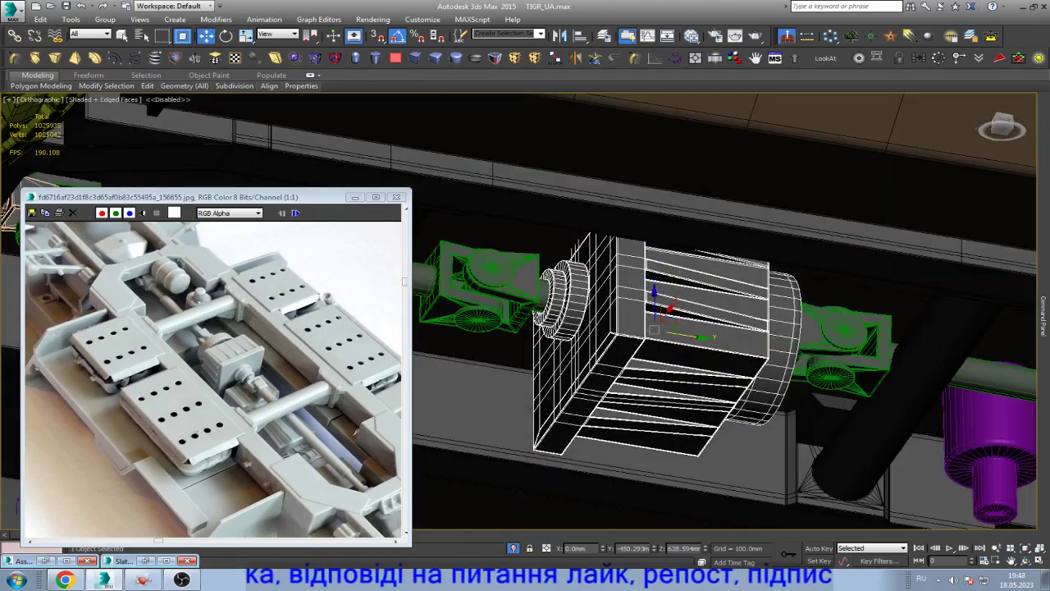
scroll(584, 317, "down", 2)
scroll(541, 270, "up", 5)
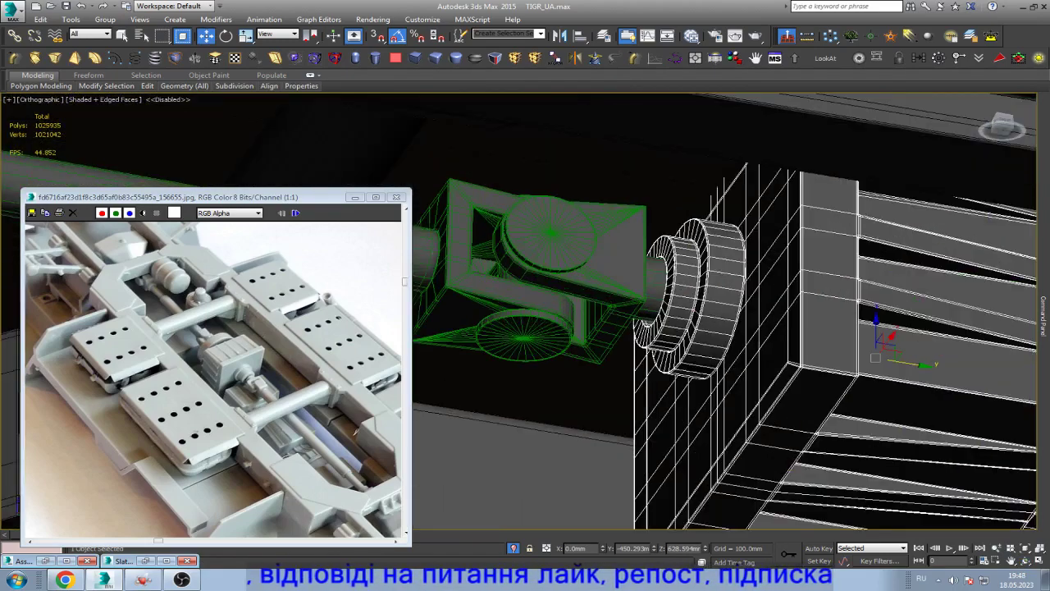
- Select the transfer case and the driveshaft Box018, viewing the chassis underside
left_click(551, 238)
scroll(728, 268, "down", 2)
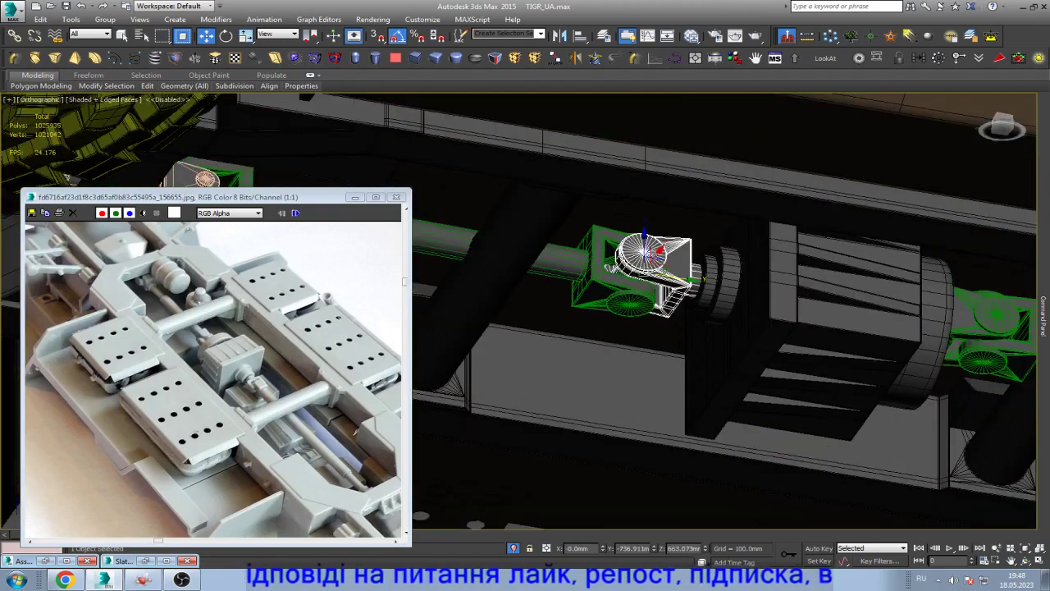
scroll(723, 267, "up", 3)
scroll(825, 271, "down", 2)
scroll(824, 271, "down", 2)
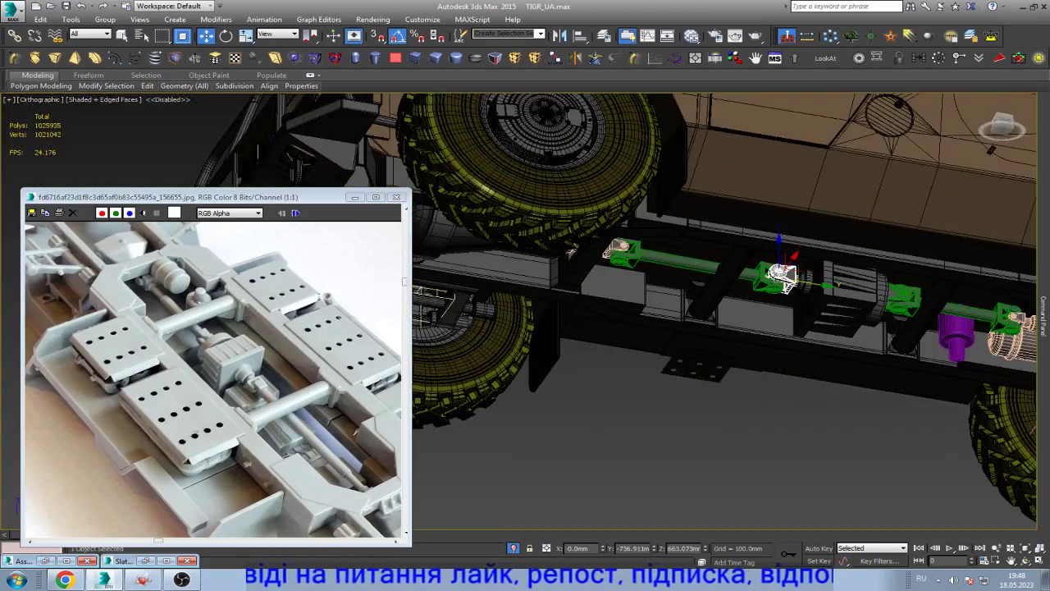
left_click(845, 303)
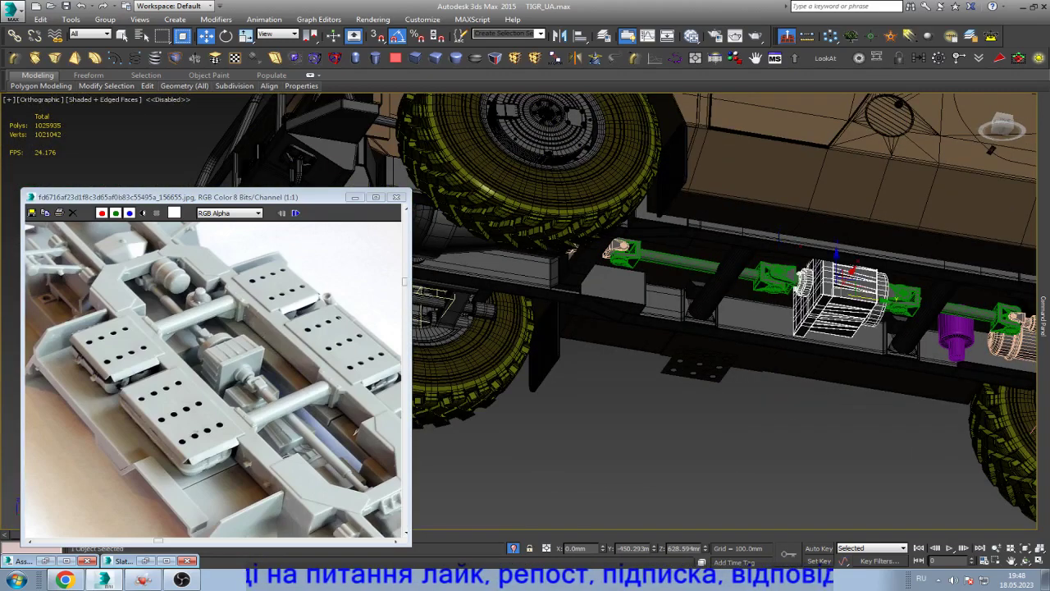
left_click(1026, 560)
left_click_drag(418, 238, 459, 156)
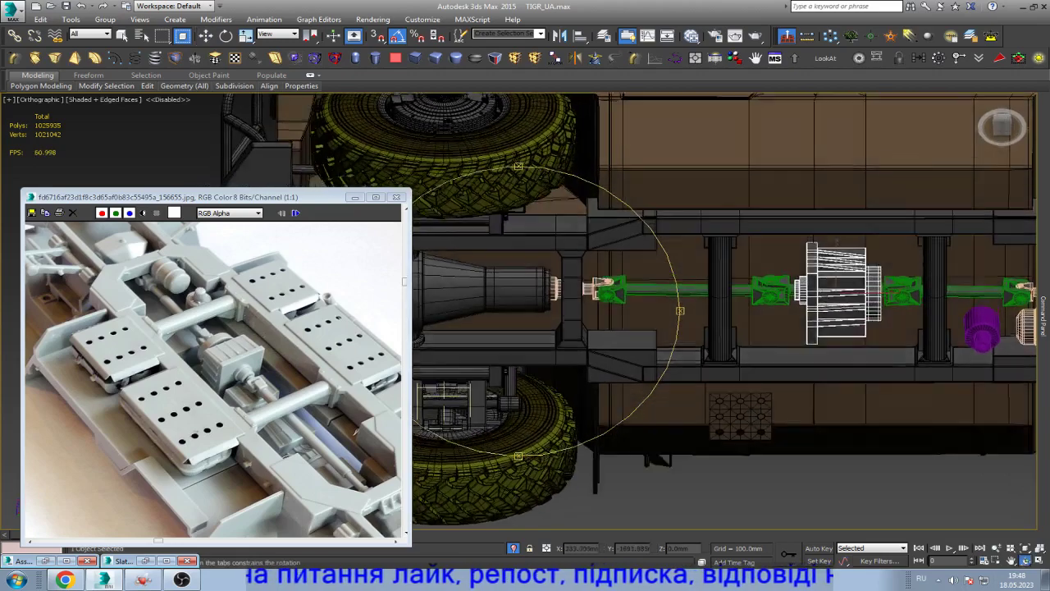
left_click_drag(468, 309, 493, 271)
key("w")
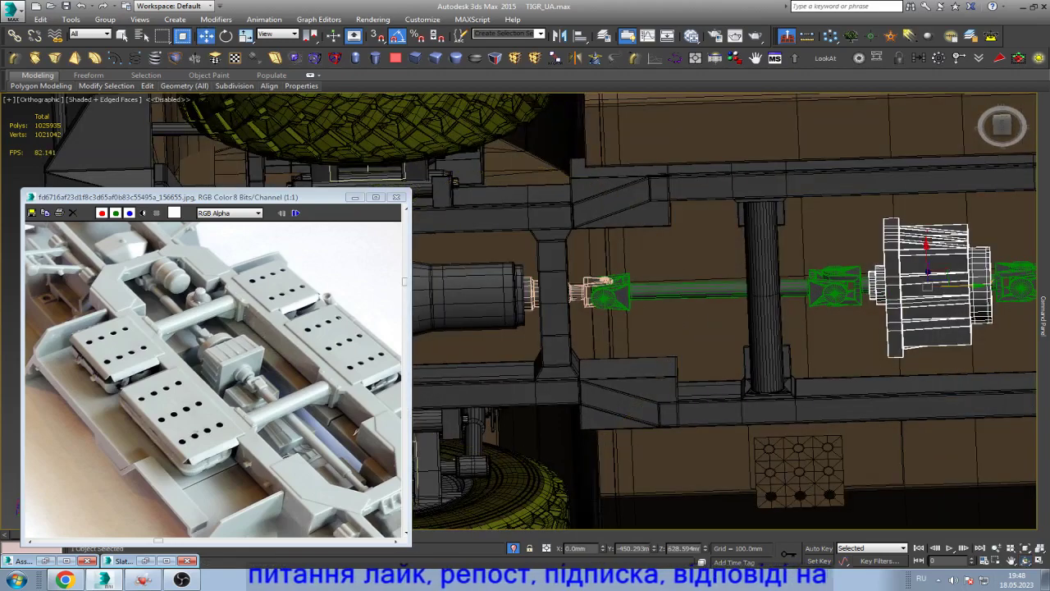
left_click(697, 289)
- Ring-select the driveshaft's lengthwise edges and connect two new edge loops around it
key("z")
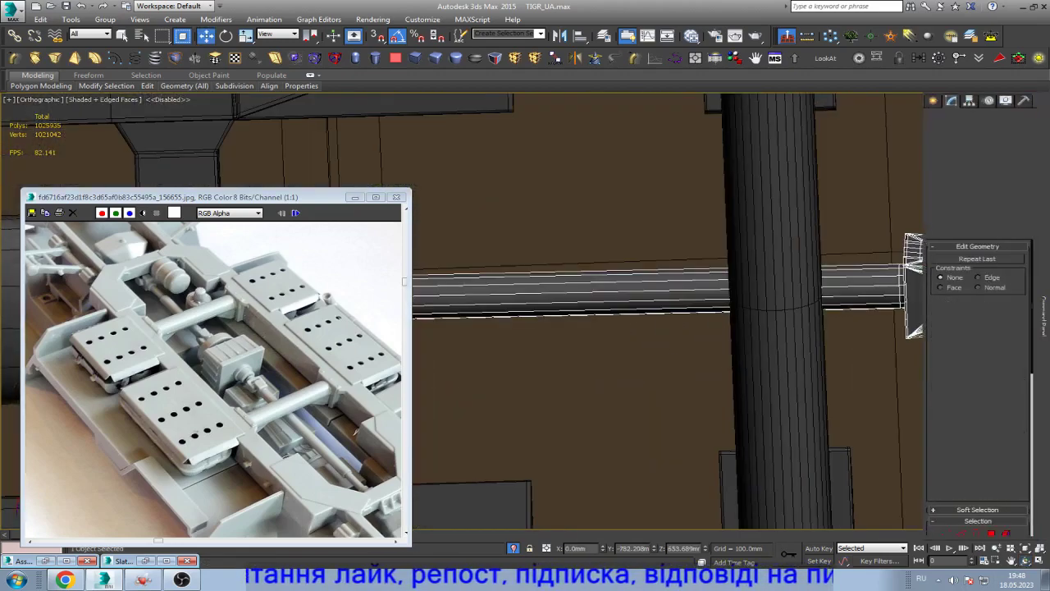
left_click(958, 164)
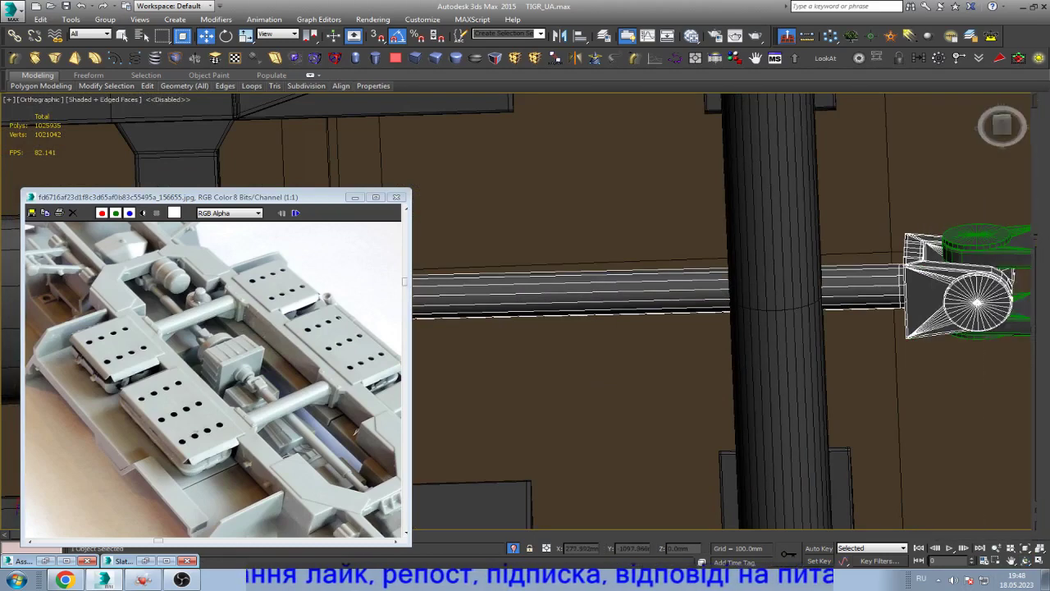
left_click(650, 271)
scroll(650, 271, "down", 2)
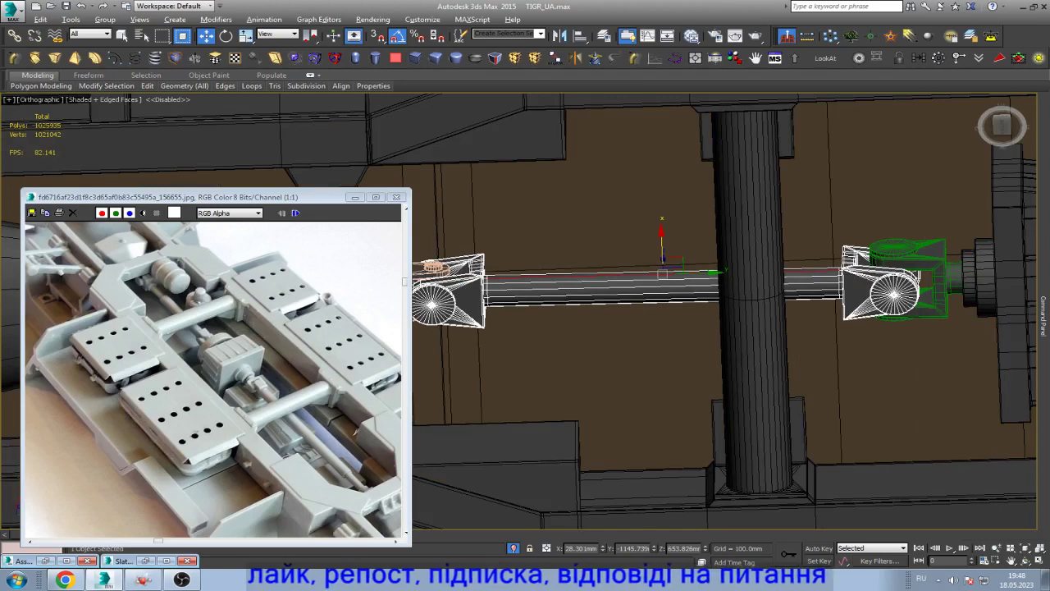
key("alt+r")
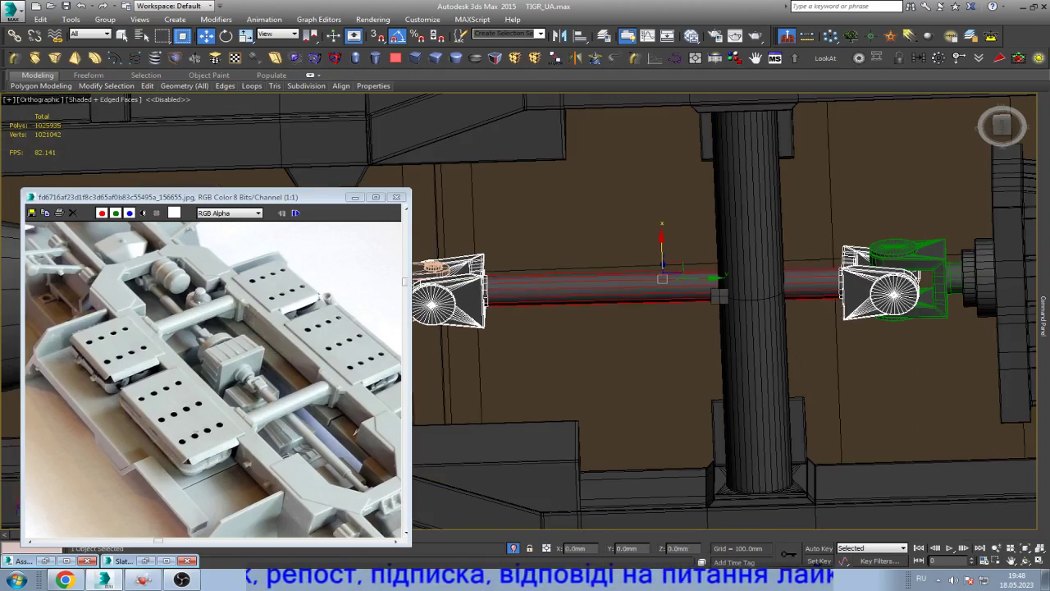
key("2")
left_click(714, 303)
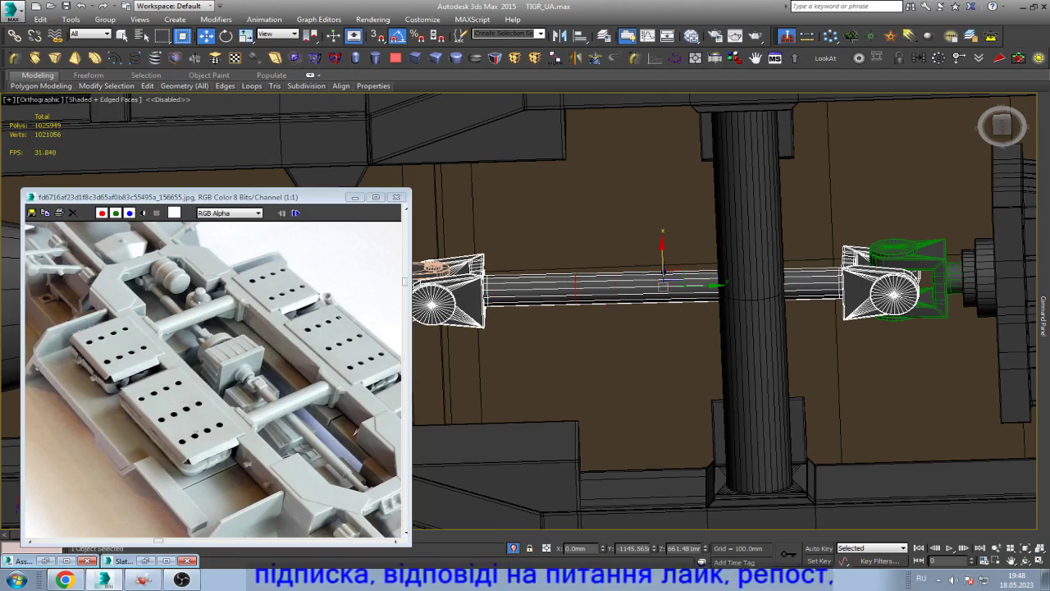
left_click(664, 293)
left_click(661, 292)
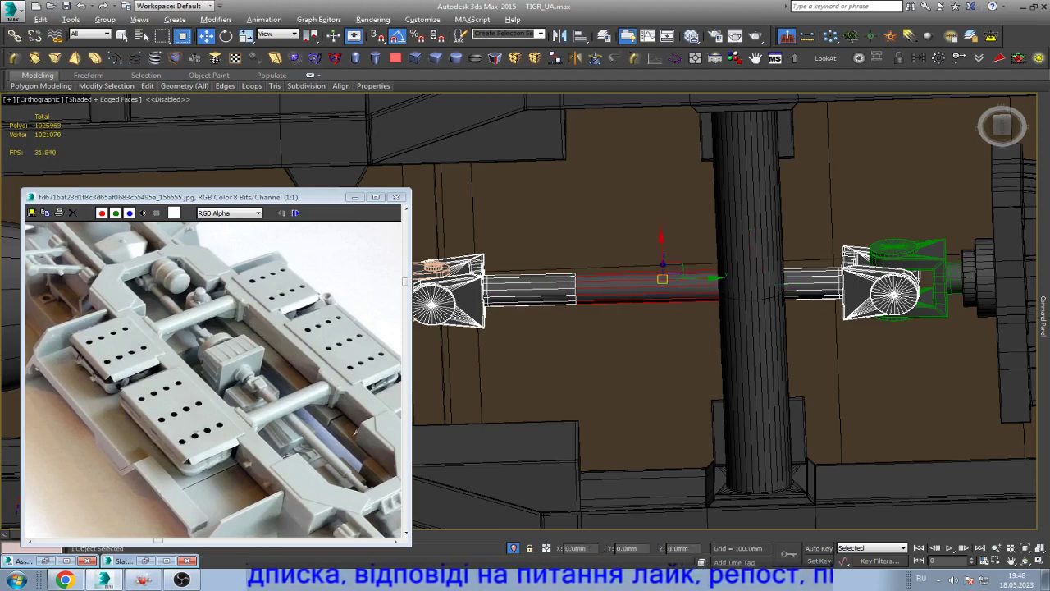
- Extrude the driveshaft's middle polygons by Local Normal into a thicker sleeve
key("4")
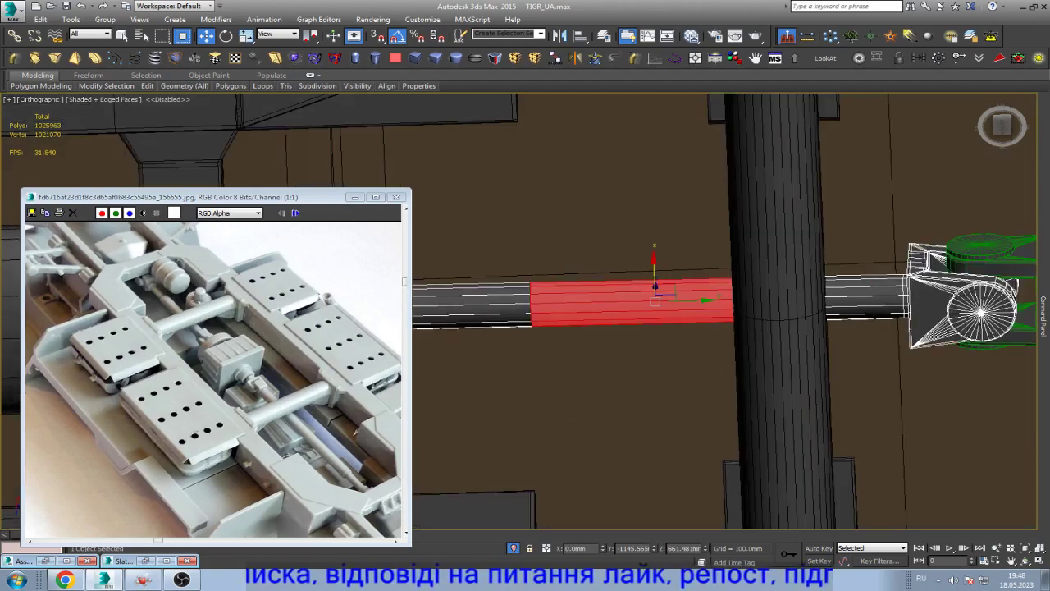
scroll(680, 247, "up", 2)
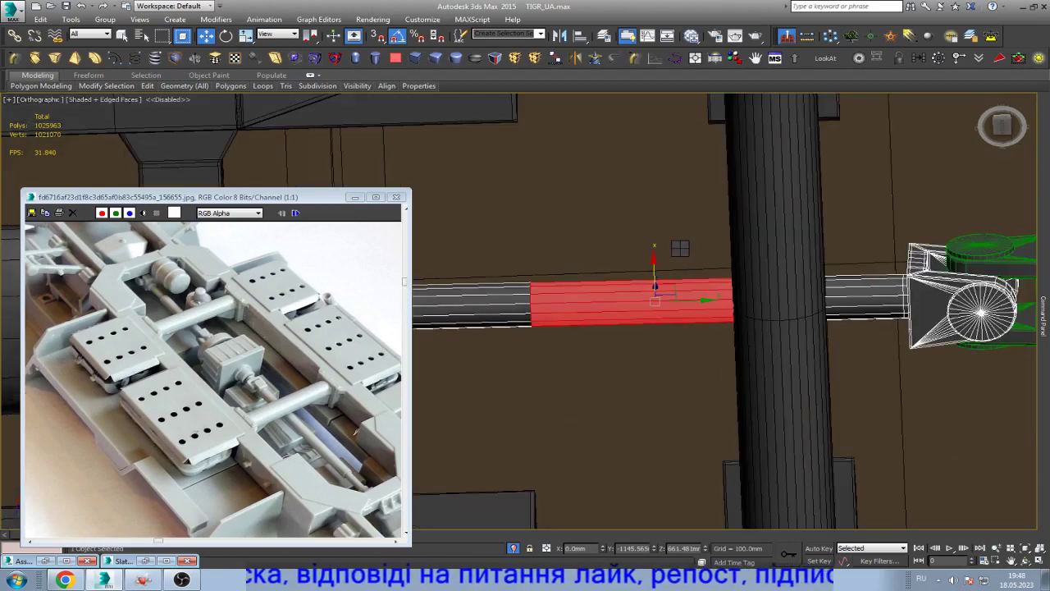
left_click_drag(654, 275, 655, 220)
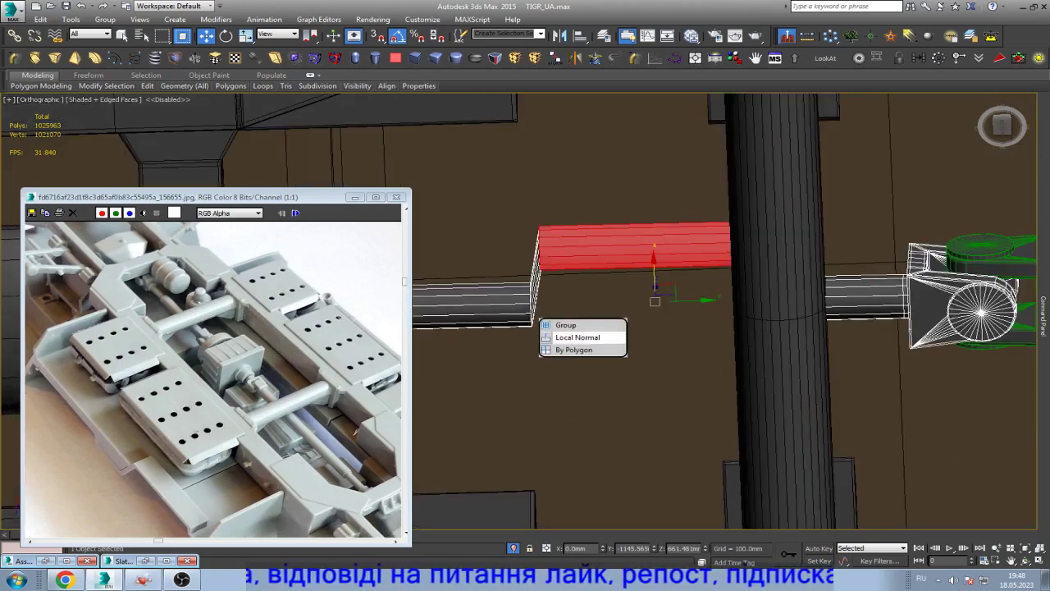
key("ctrl+z")
key("ctrl+z")
mouse_move(640, 306)
left_mouse_down()
mouse_move(641, 279)
mouse_move(641, 288)
left_mouse_up()
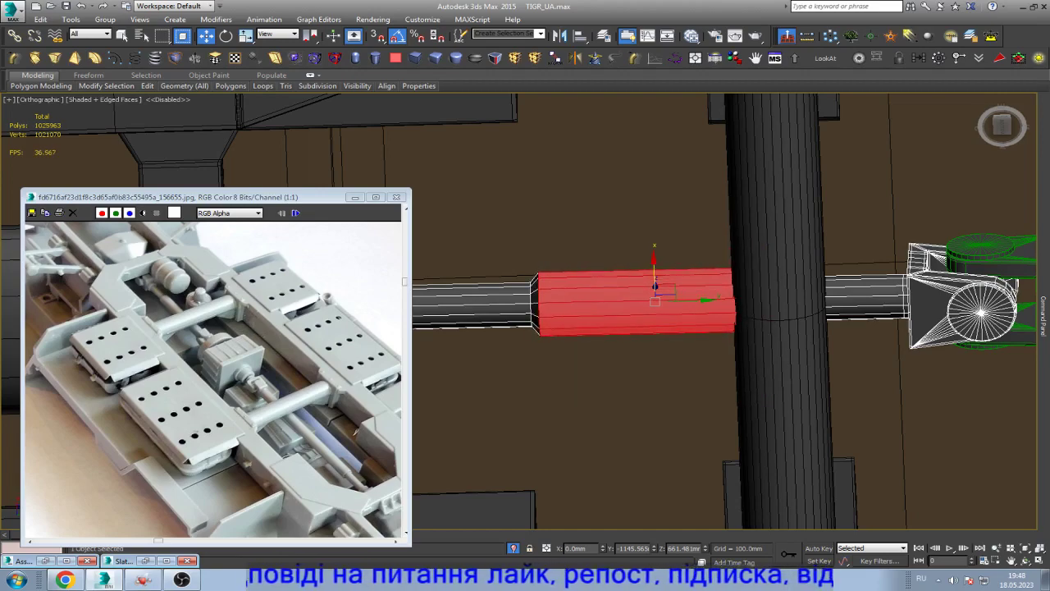
middle_click_drag(640, 289, 698, 274, "alt")
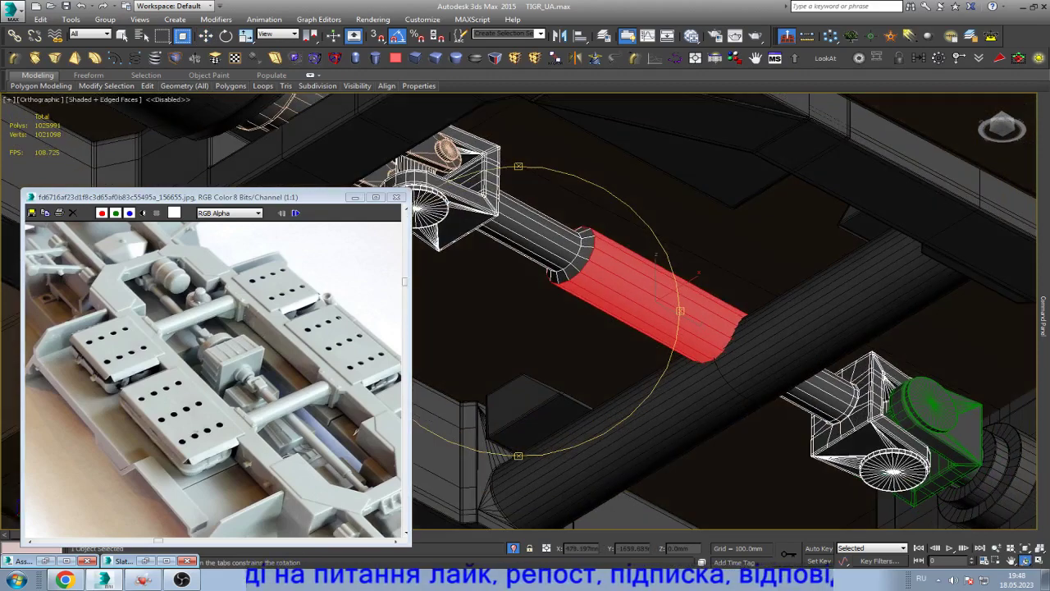
- Select the frame element above the shaft and switch to Vertex level
key("w")
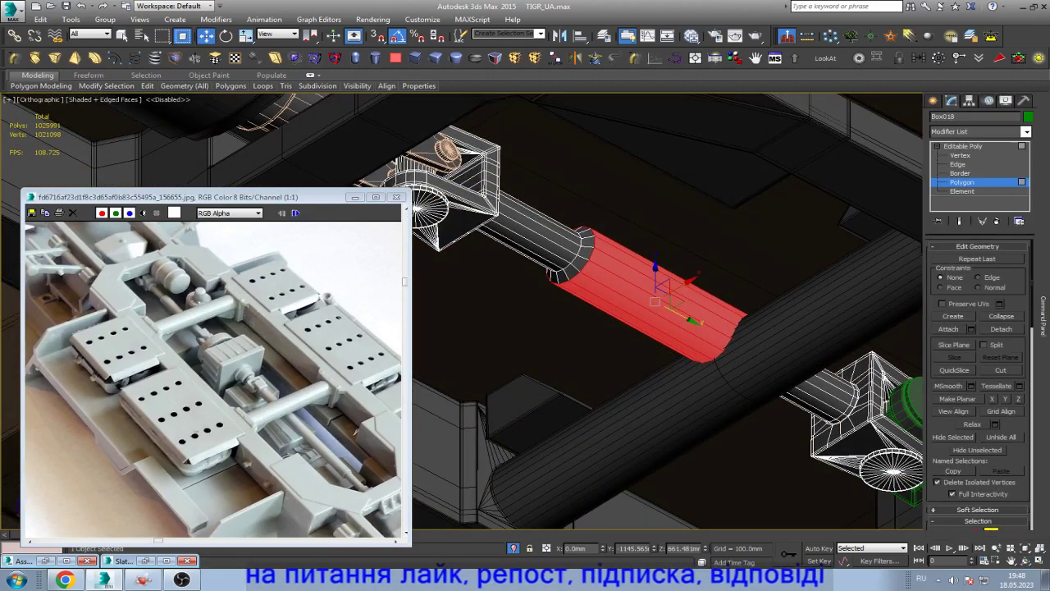
left_click(968, 156)
left_click(738, 168)
scroll(763, 247, "down", 3)
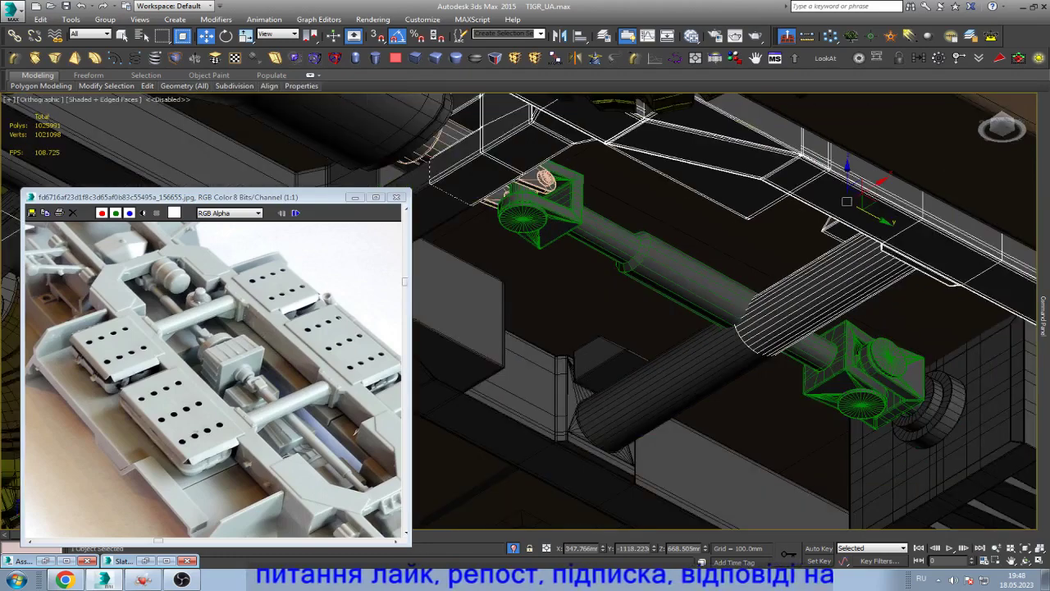
left_click(962, 191)
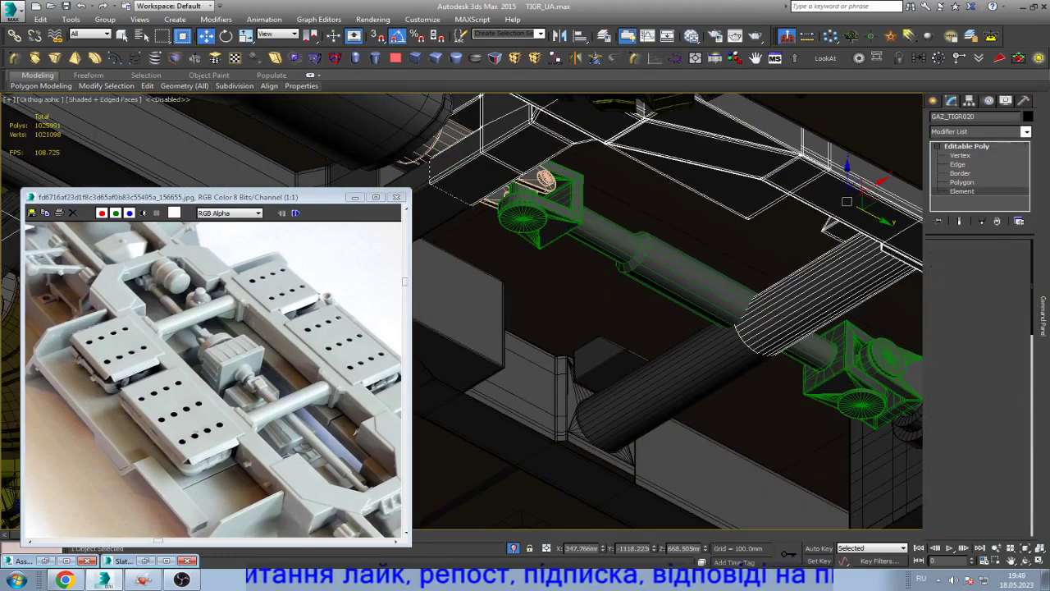
key("1")
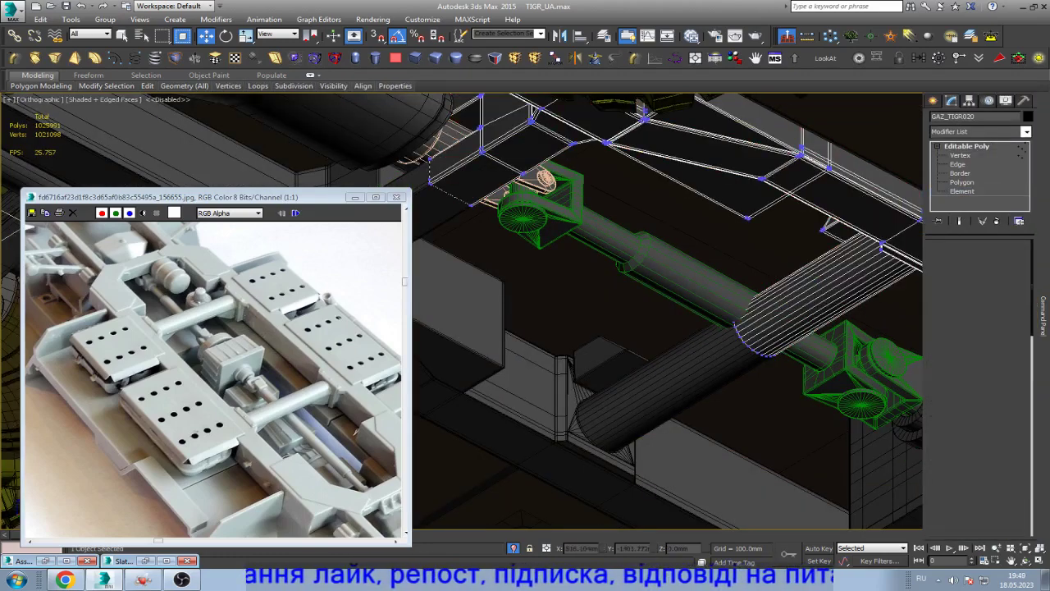
- Select all faces of the thick cylinder section at Polygon level
middle_click_drag(739, 328, 759, 281, "alt")
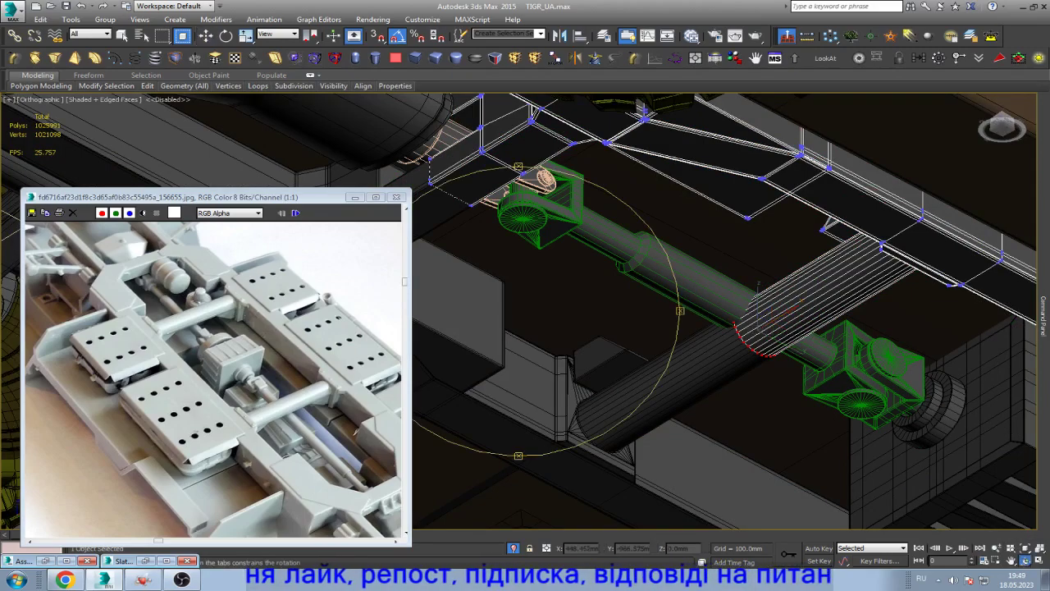
scroll(944, 345, "up", 5)
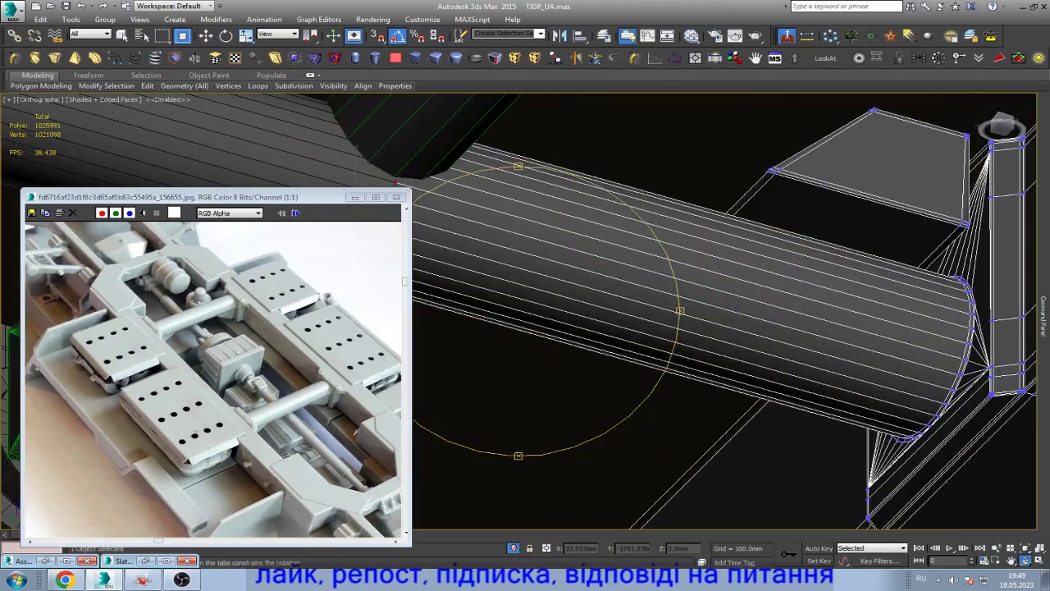
scroll(969, 345, "up", 3)
scroll(738, 302, "down", 4)
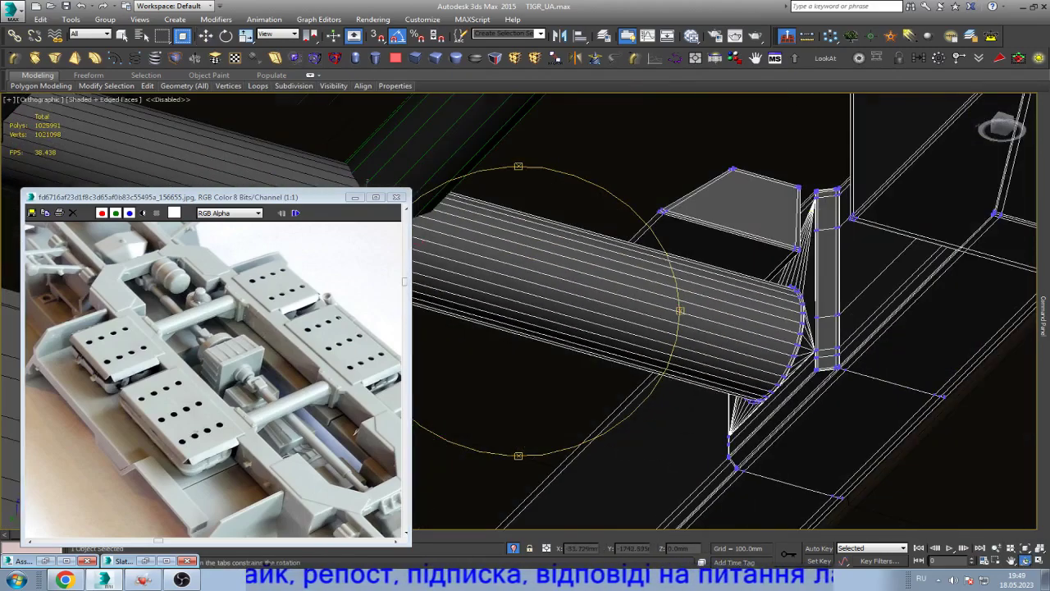
scroll(738, 302, "down", 2)
key("w")
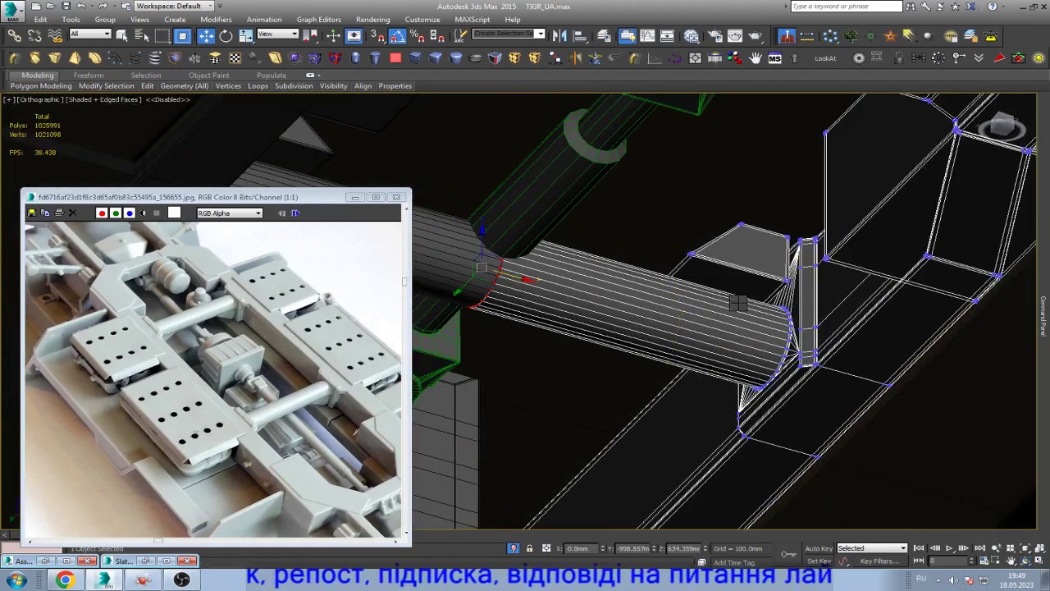
key("4")
double_click(738, 302)
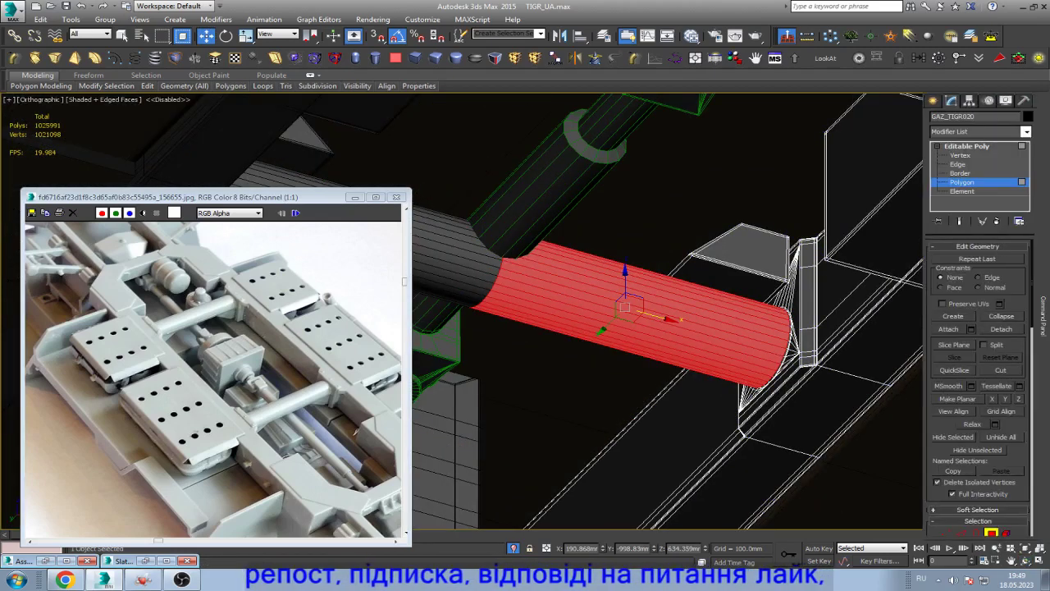
- Grow the cylinder face selection to 96 and reposition it along Z
scroll(979, 386, "down", 3)
scroll(978, 385, "down", 3)
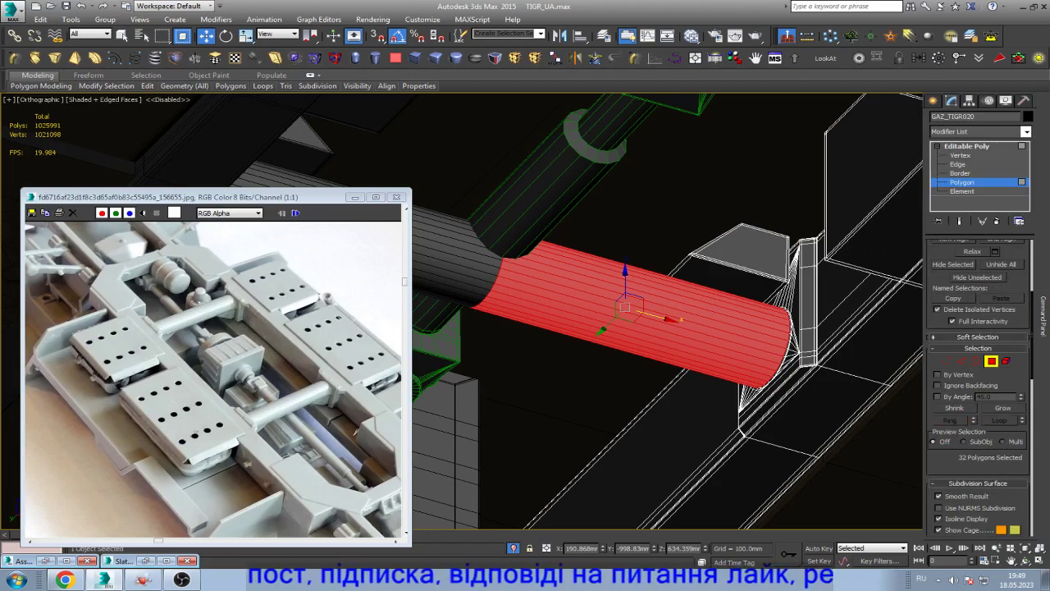
left_click(1003, 408)
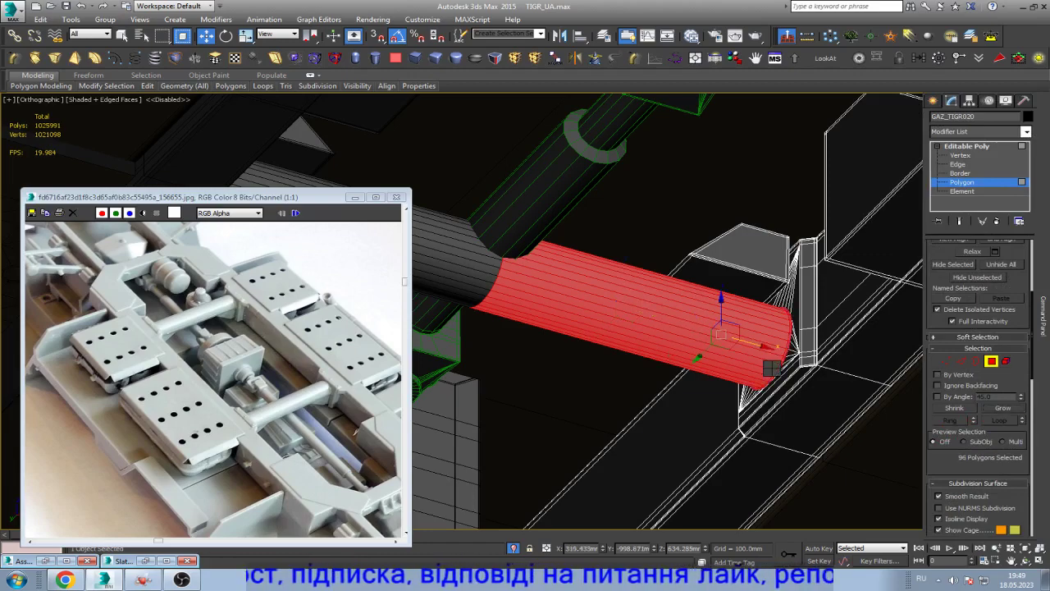
scroll(767, 369, "up", 3)
scroll(768, 369, "up", 3)
scroll(768, 370, "down", 3)
scroll(767, 369, "down", 2)
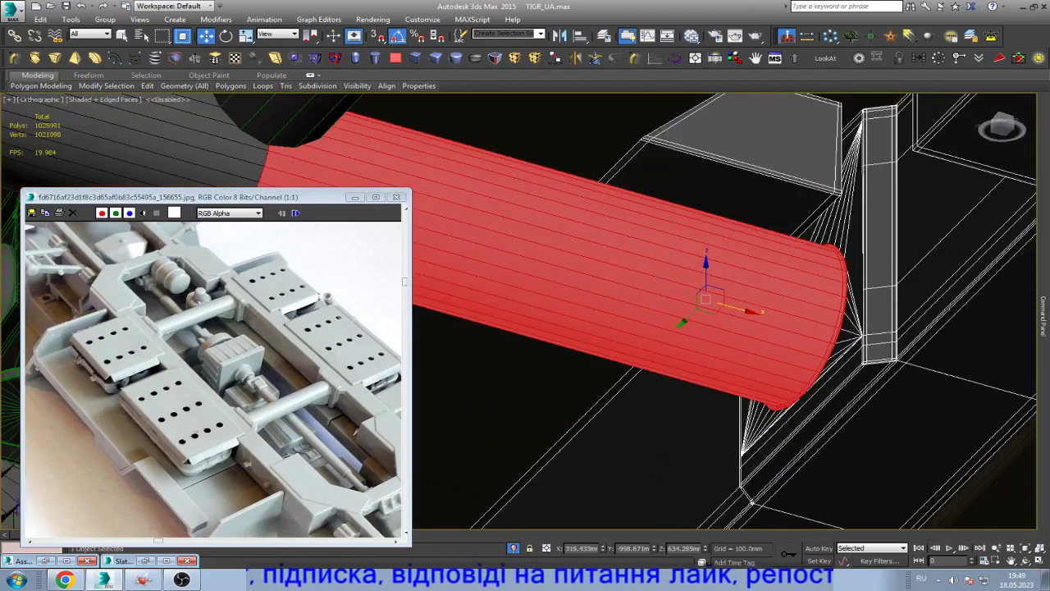
scroll(780, 345, "down", 3)
left_click_drag(778, 316, 777, 361)
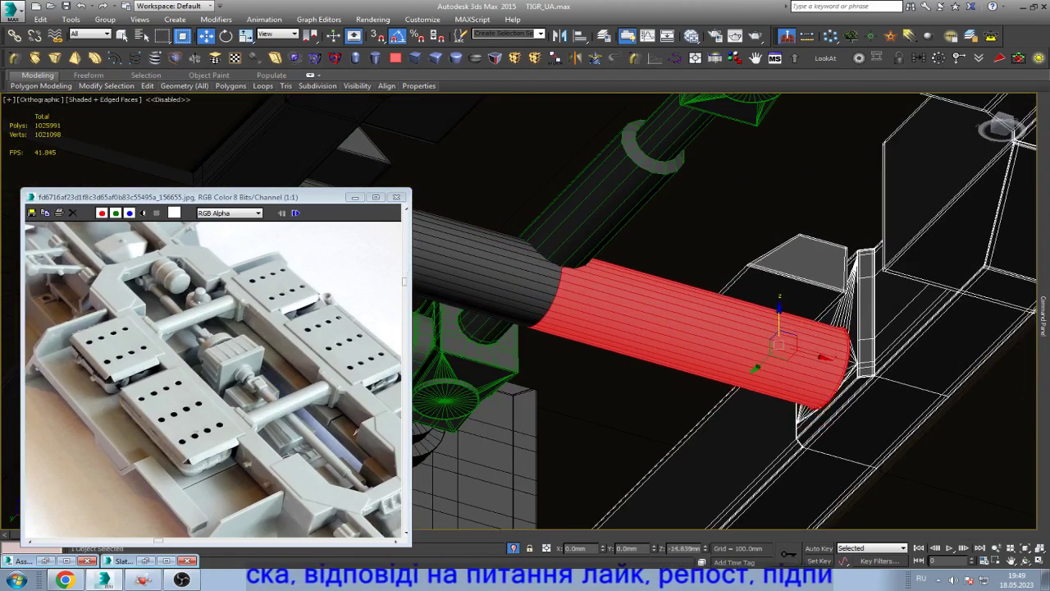
left_click_drag(778, 361, 787, 333)
- Scale the cylinder section vertically on Z, then pick a face of the box above
key("r")
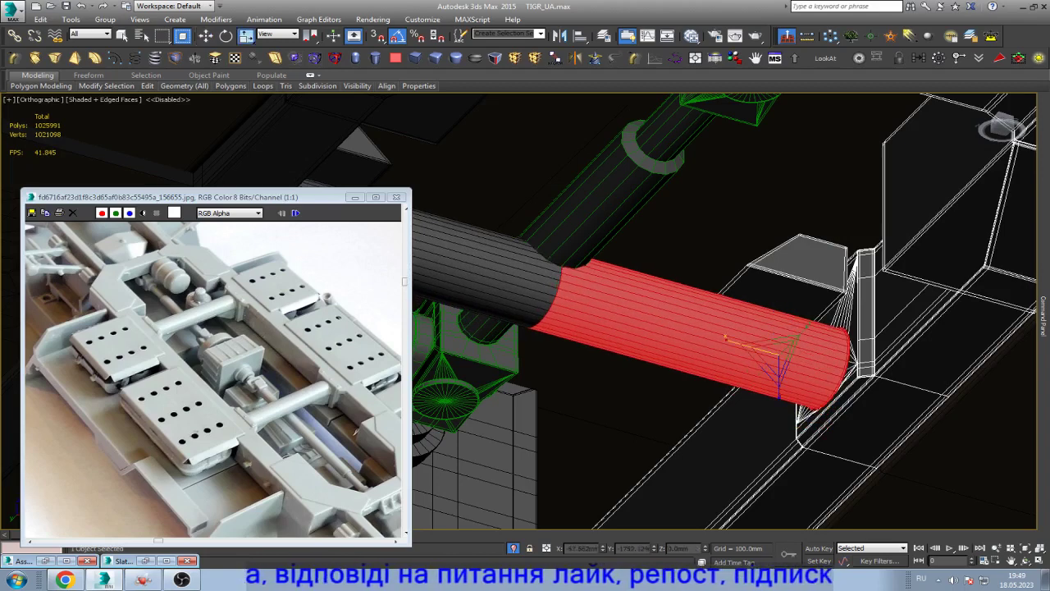
left_click_drag(780, 361, 780, 394)
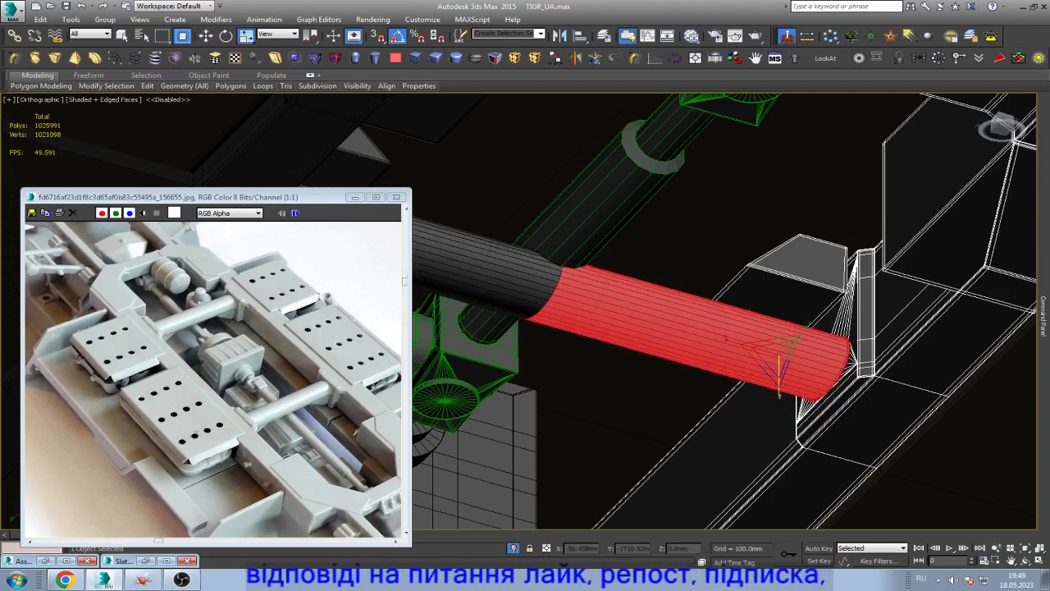
key("w")
left_click_drag(778, 354, 779, 376)
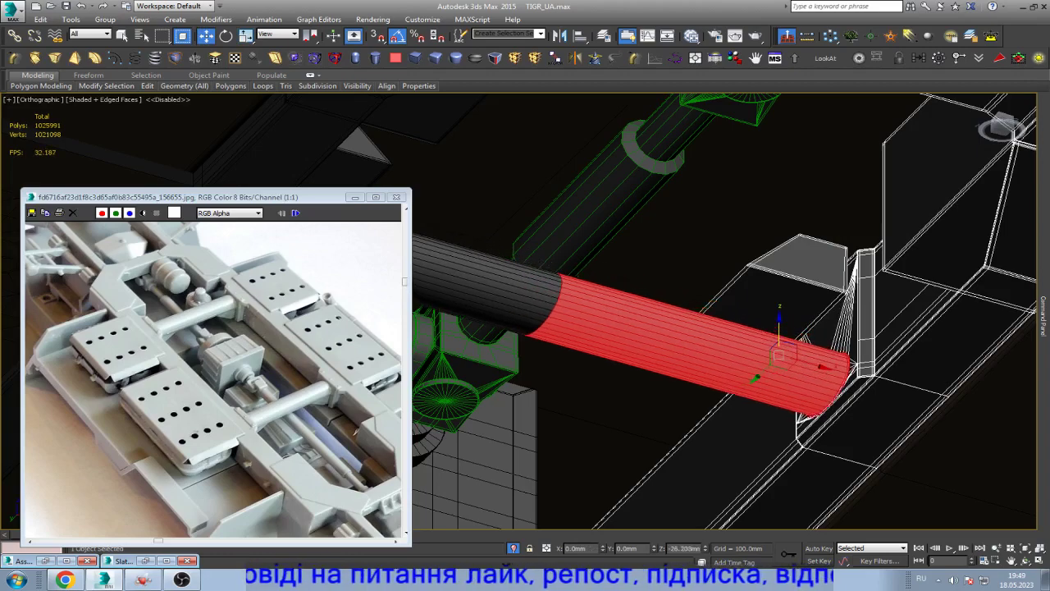
key("ctrl+z")
middle_click_drag(738, 370, 705, 410, "alt")
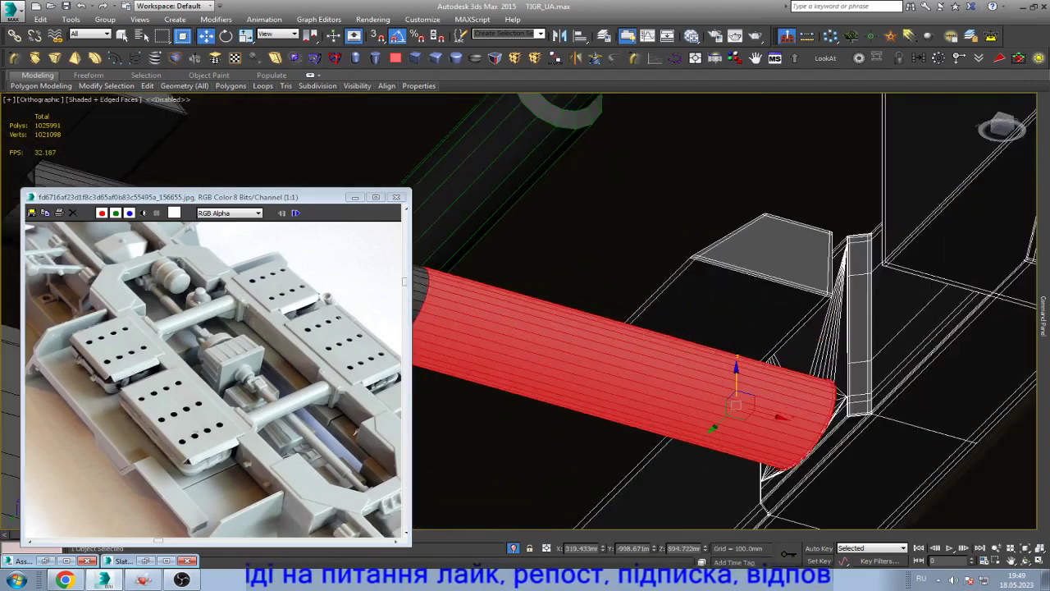
left_click(726, 308)
- Lower the bracket box element about 69.6 mm on Z and exit sub-object mode
left_click(961, 199)
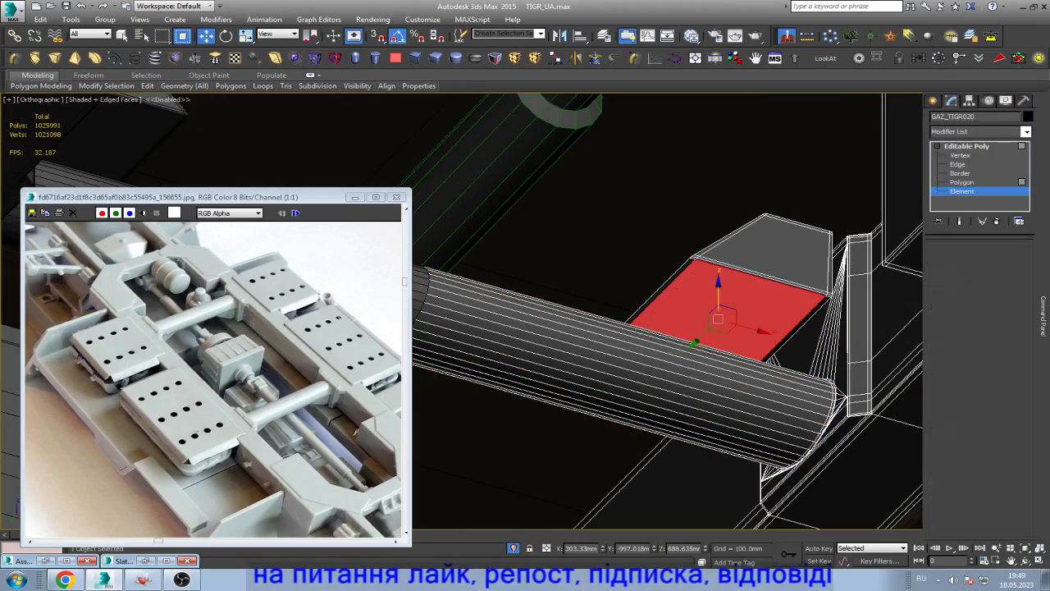
left_click_drag(737, 262, 737, 327)
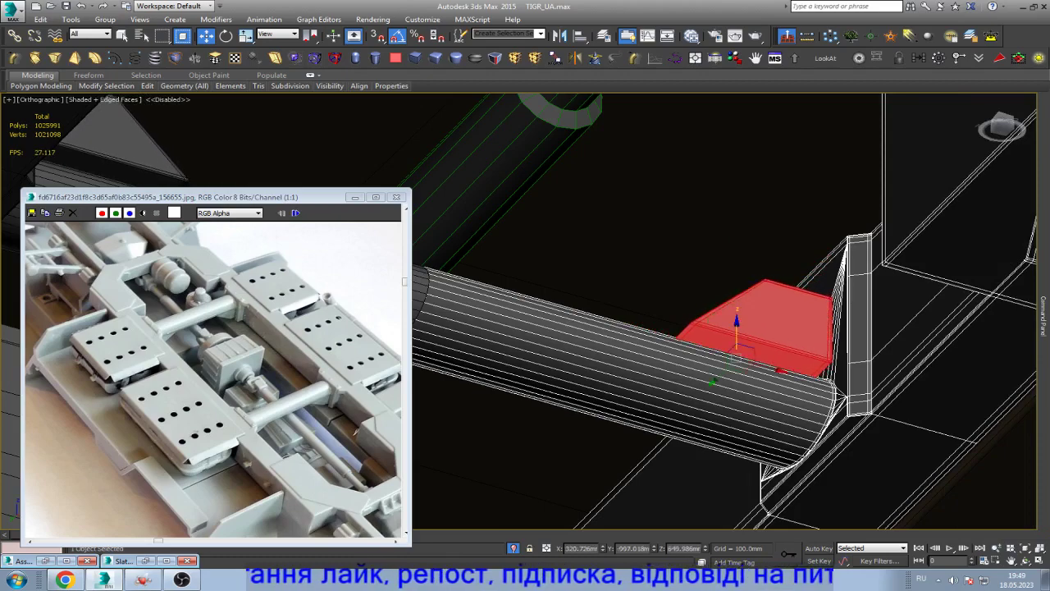
scroll(746, 329, "down", 5)
key("5")
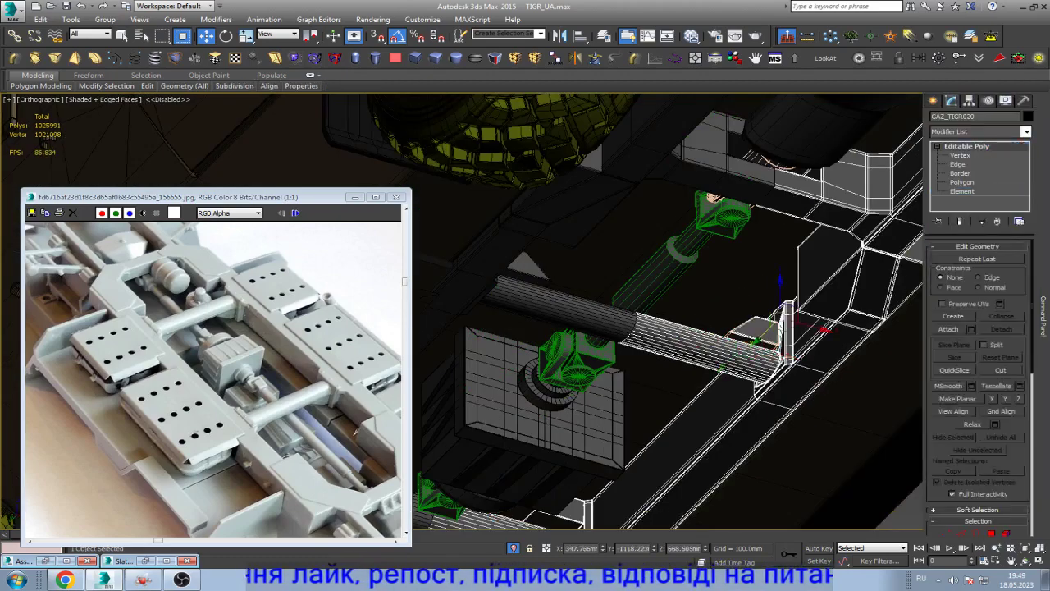
key("3")
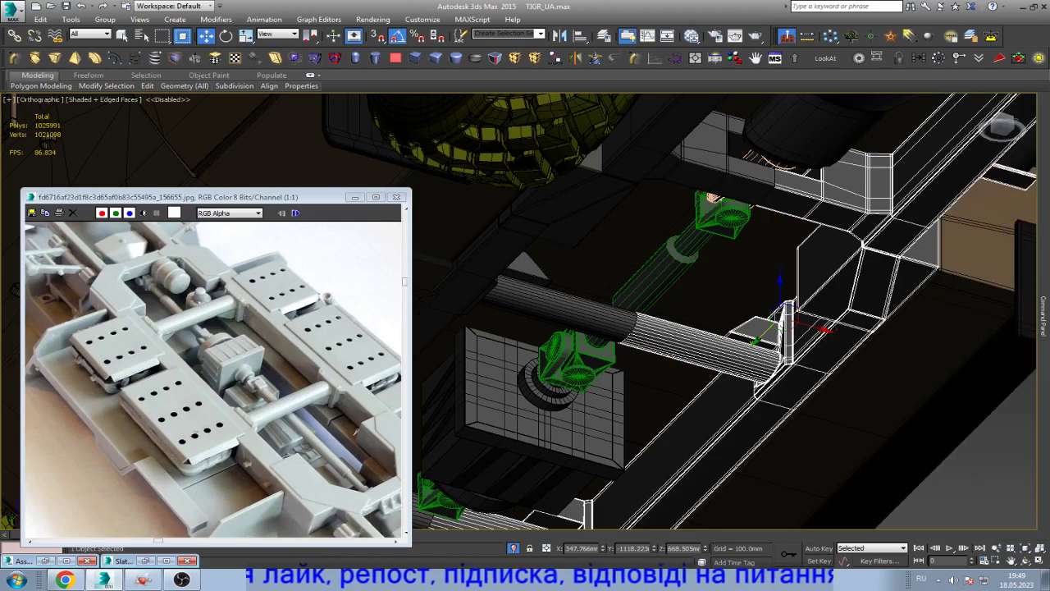
scroll(743, 266, "down", 3)
scroll(743, 267, "down", 2)
scroll(616, 392, "up", 3)
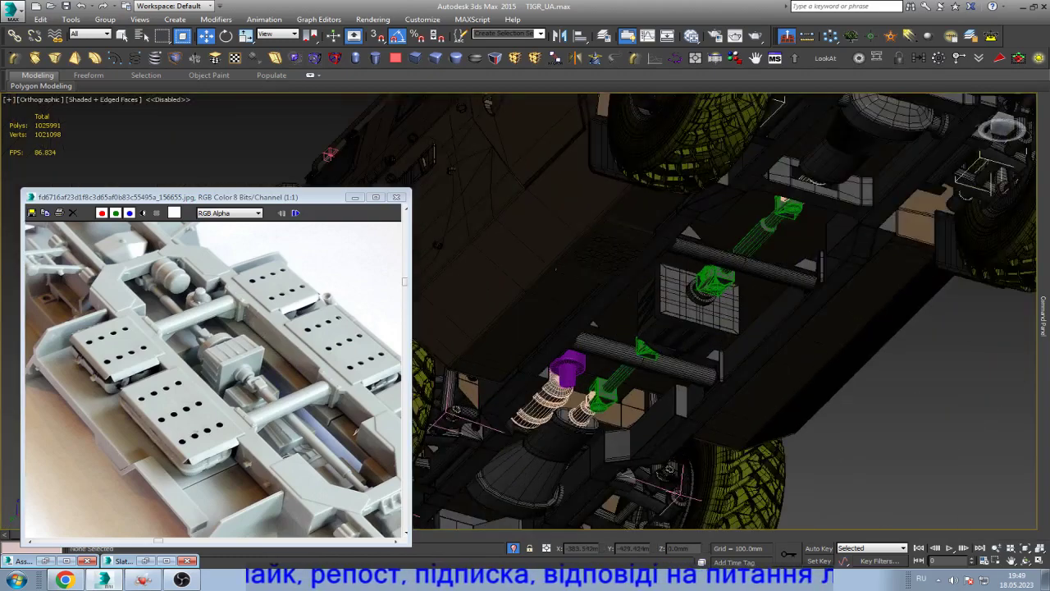
scroll(615, 392, "up", 4)
- Select the cylinder object and pick an open border in Border mode
left_click(812, 326)
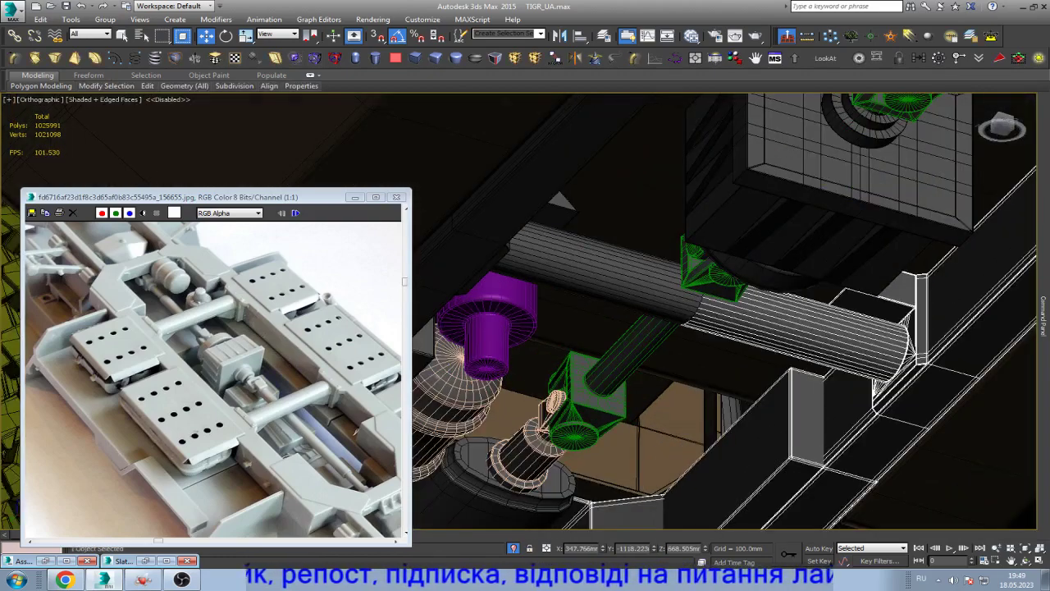
middle_click_drag(812, 327, 788, 315)
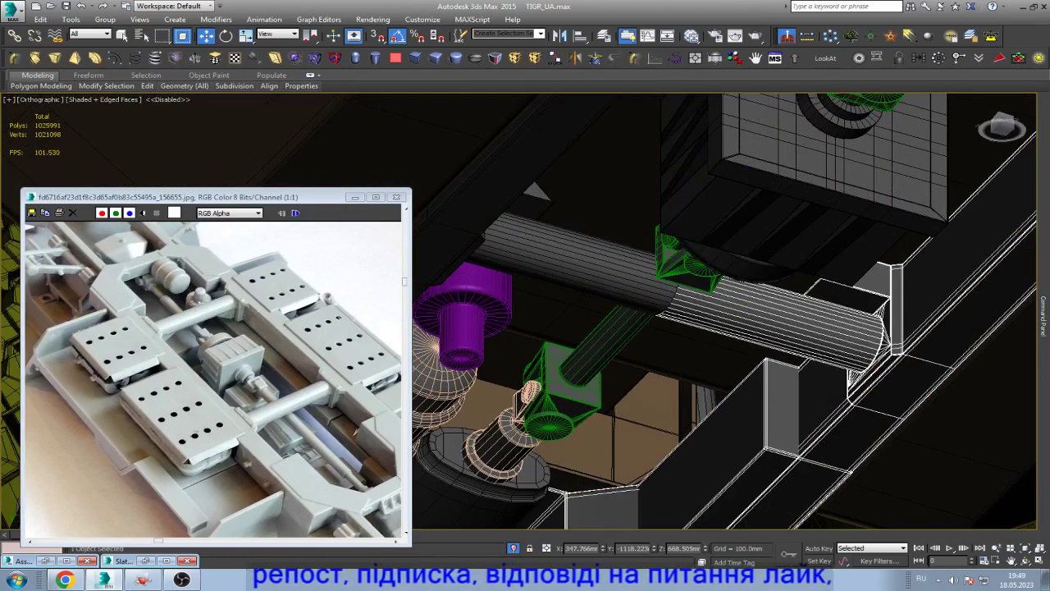
key("3")
left_click(714, 326)
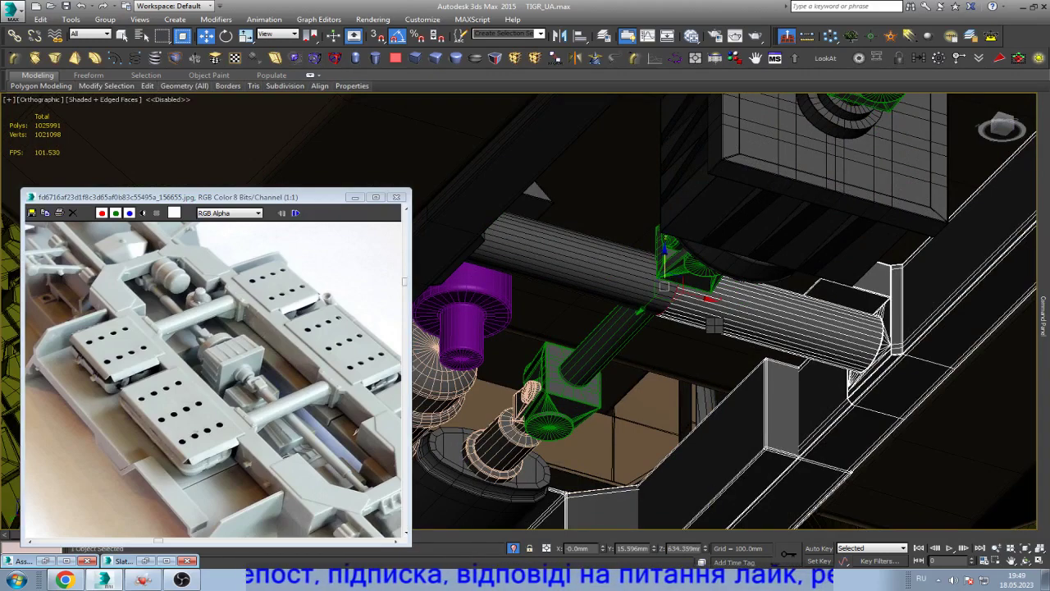
- Grow the cylinder cap's vertex selection ring by ring to 128 vertices
key("1")
scroll(861, 312, "up", 2)
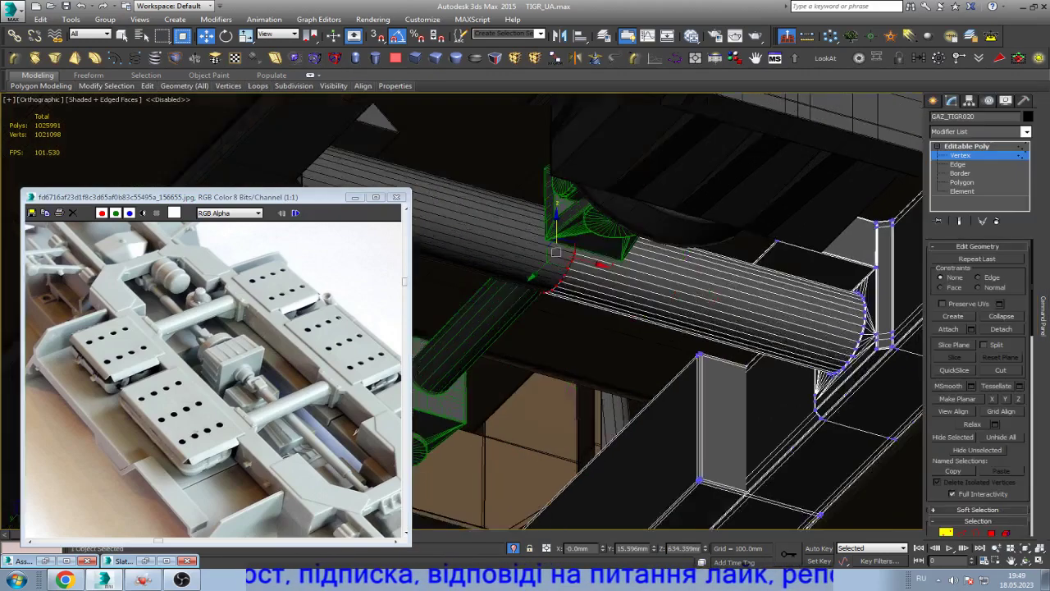
scroll(861, 312, "up", 2)
scroll(862, 311, "up", 2)
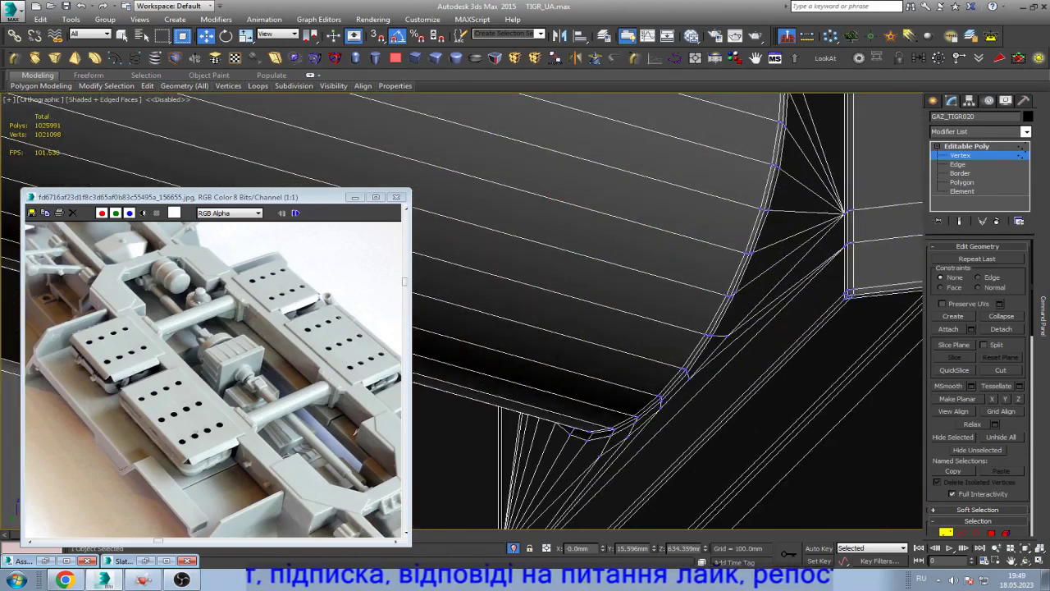
scroll(979, 386, "down", 5)
left_click(1002, 402)
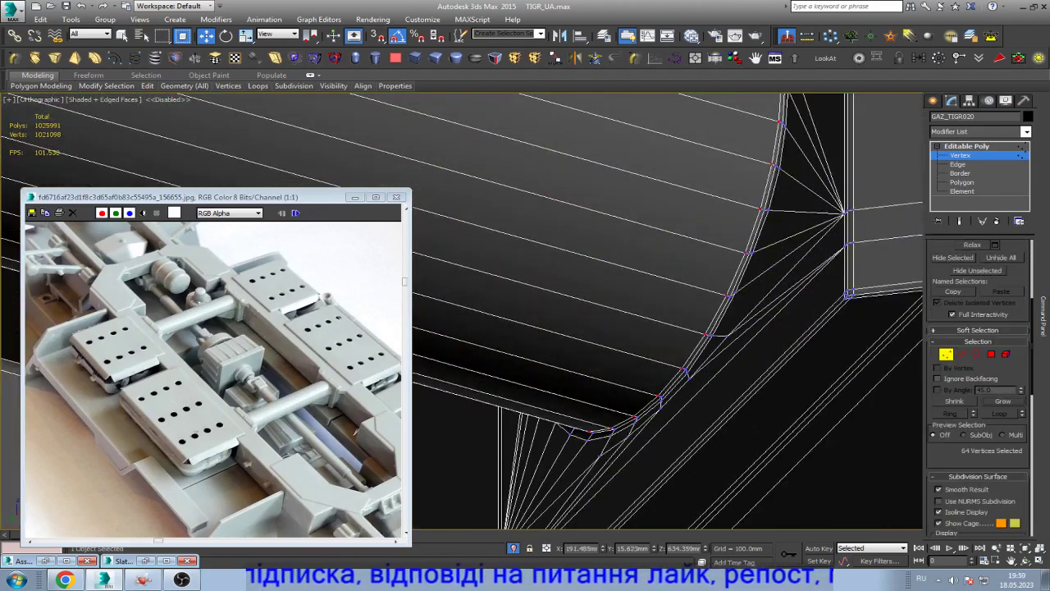
left_click(1003, 401)
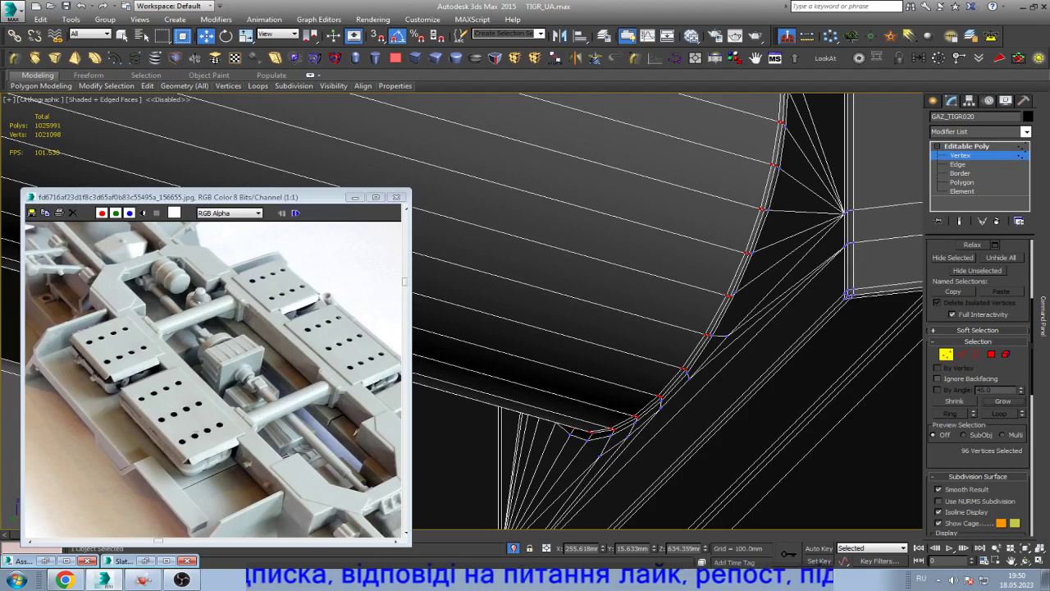
key("ctrl+Page_Up")
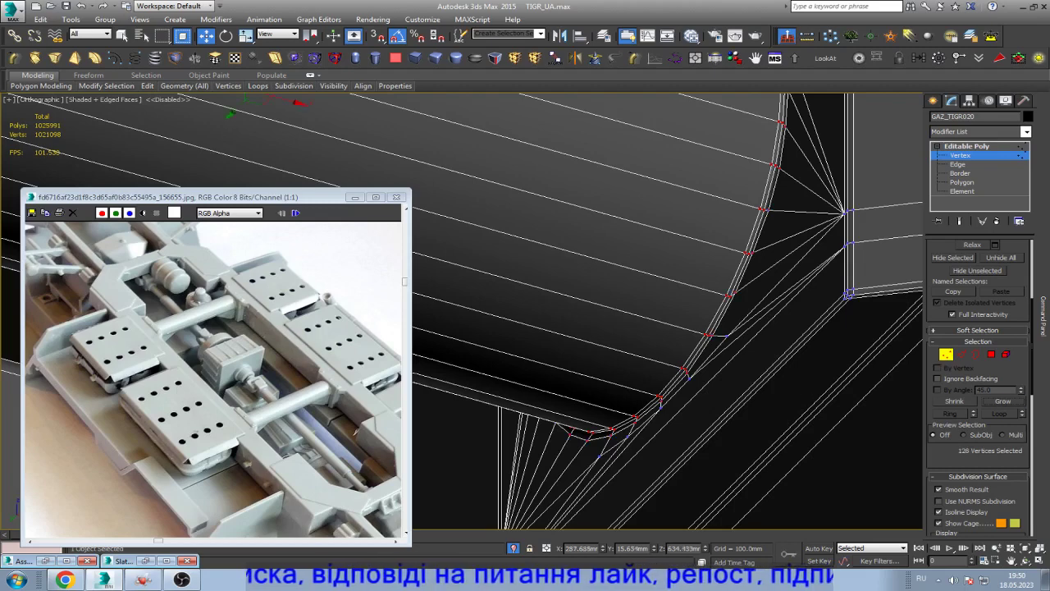
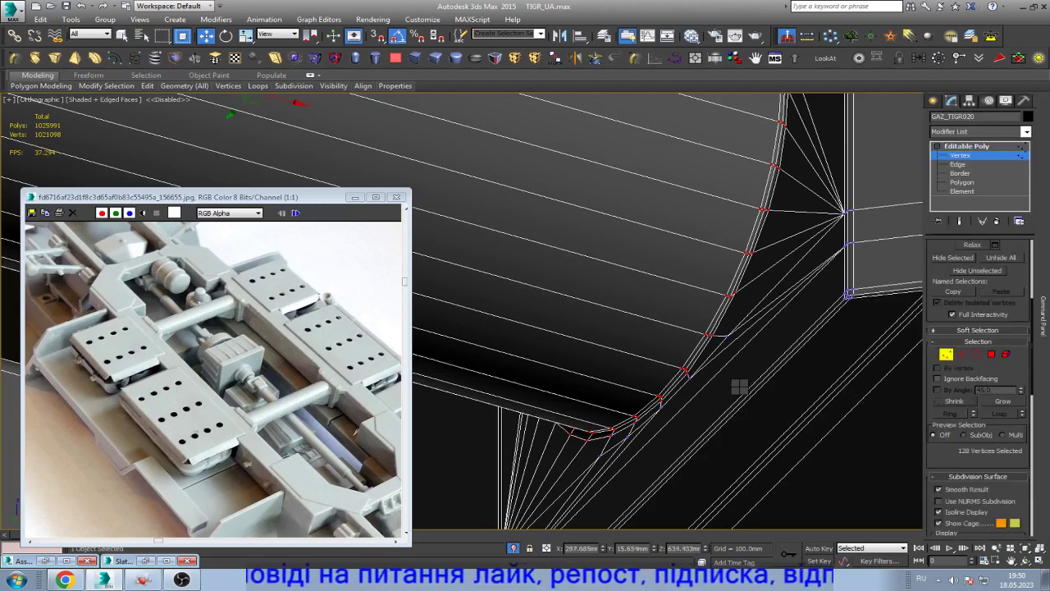
- Scale the cylinder-end vertices to 67% on Z and lower them about 40mm
scroll(734, 383, "down", 5)
scroll(723, 349, "up", 4)
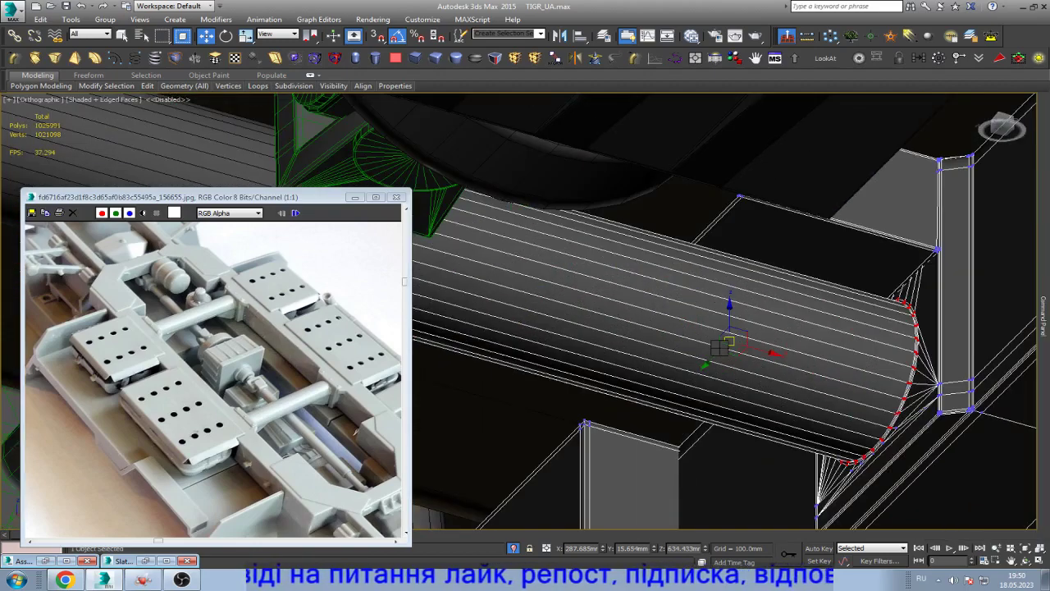
key("r")
left_click_drag(726, 344, 730, 380)
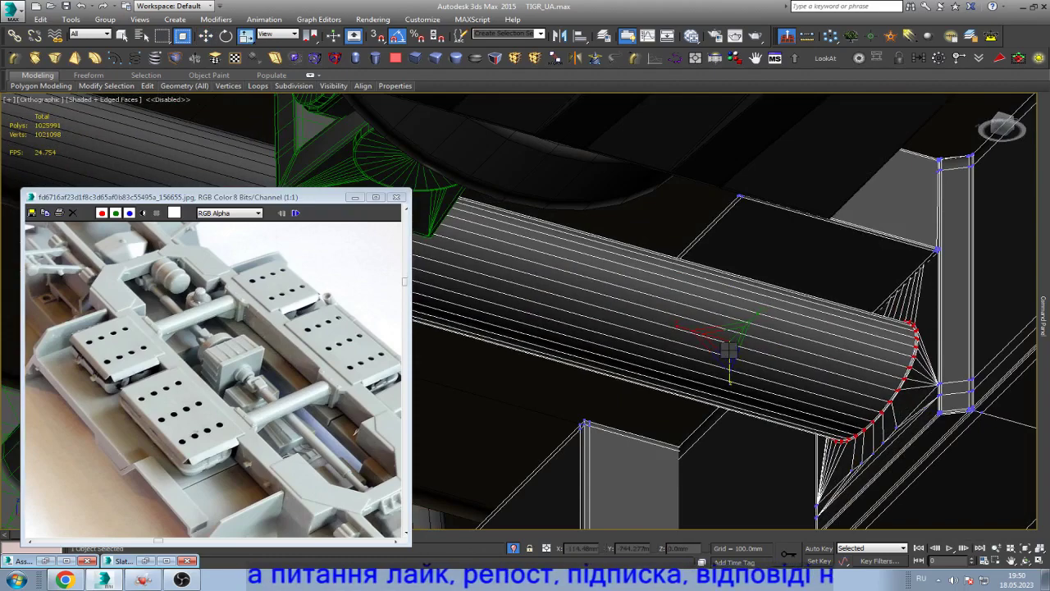
key("w")
scroll(853, 361, "down", 3)
left_click_drag(790, 345, 790, 381)
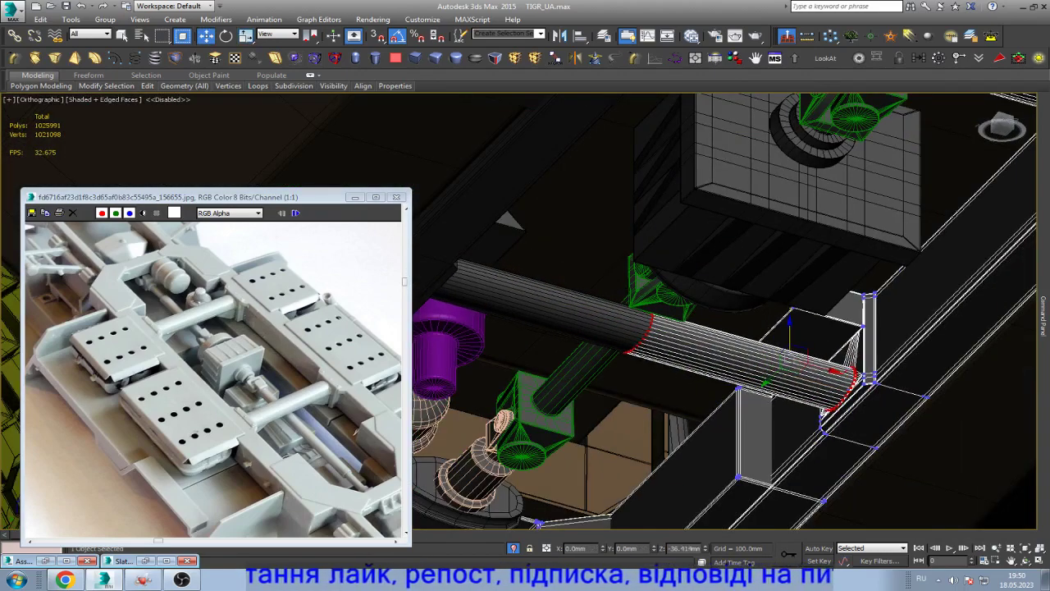
scroll(850, 356, "up", 3)
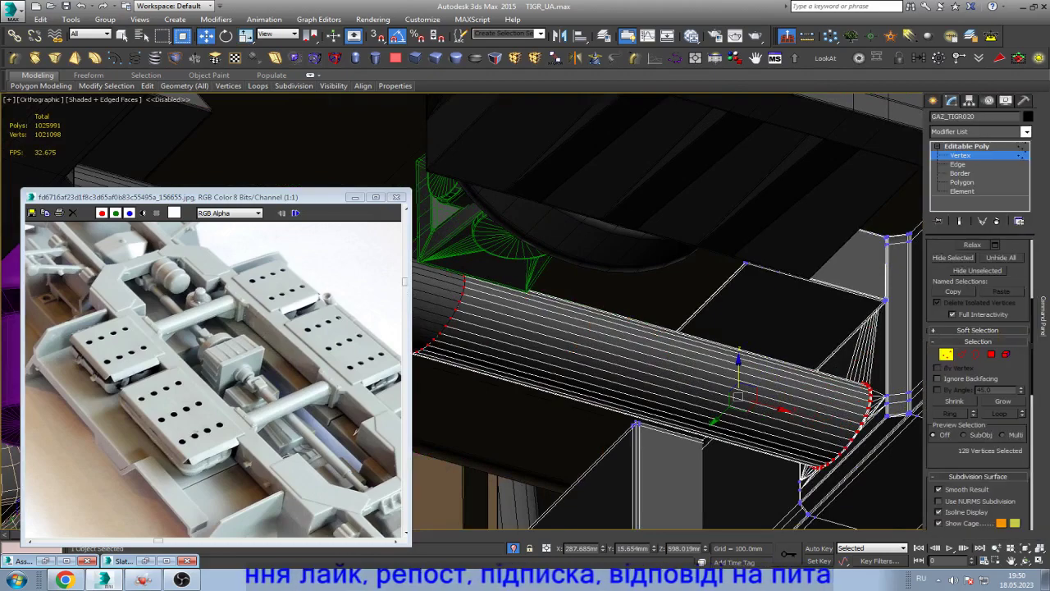
- Select the whole plate element beside the cylinder end and move it about 74mm down on Z
key("4")
left_click(866, 262)
scroll(845, 254, "up", 2)
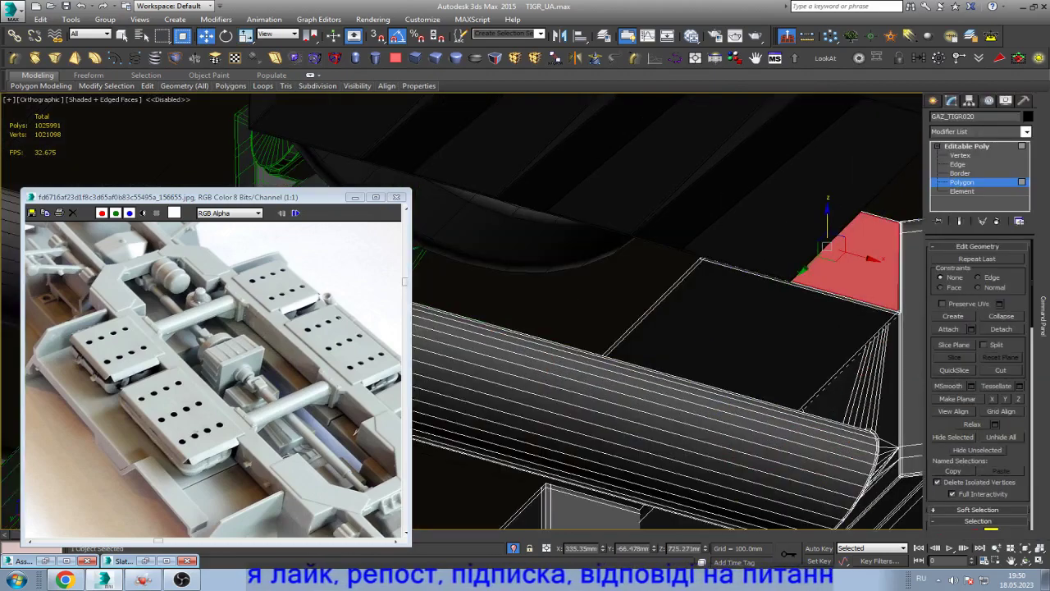
key("5")
left_click(853, 263)
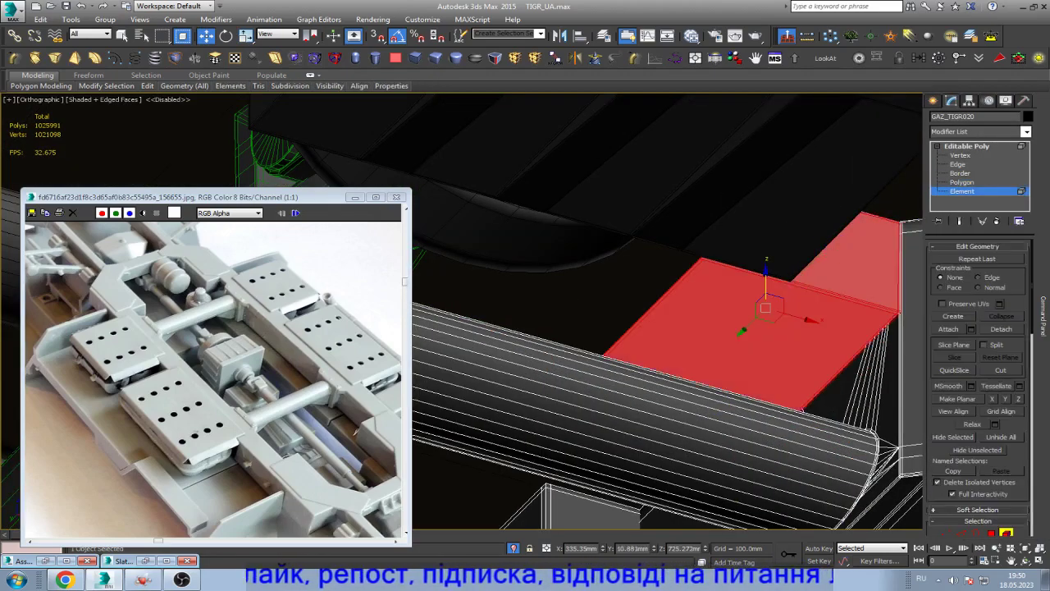
left_click_drag(766, 279, 766, 246)
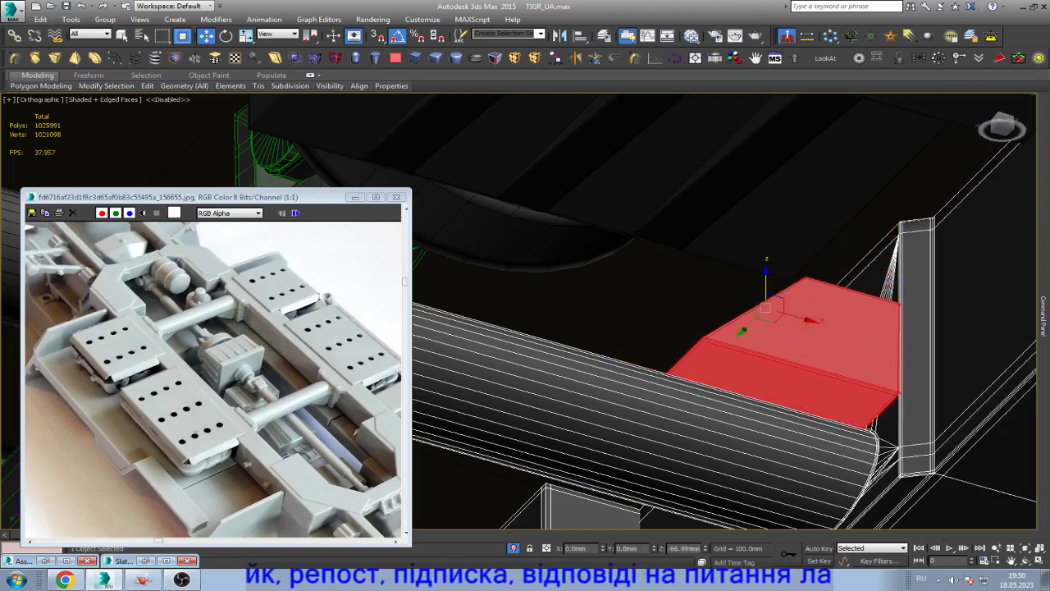
left_click_drag(765, 309, 766, 312)
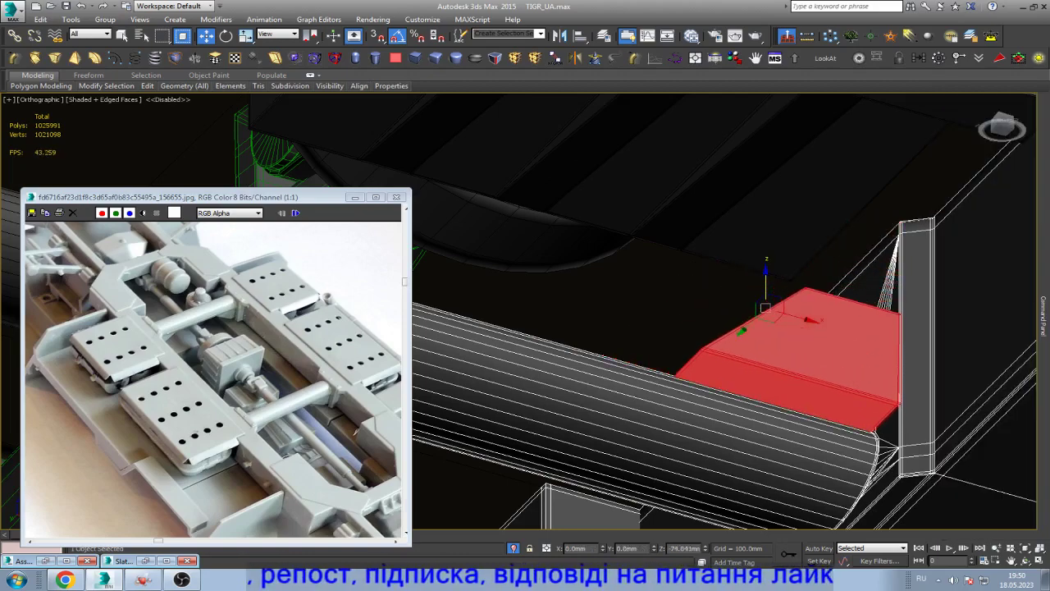
scroll(765, 310, "up", 5)
scroll(698, 369, "down", 3)
scroll(683, 386, "down", 2)
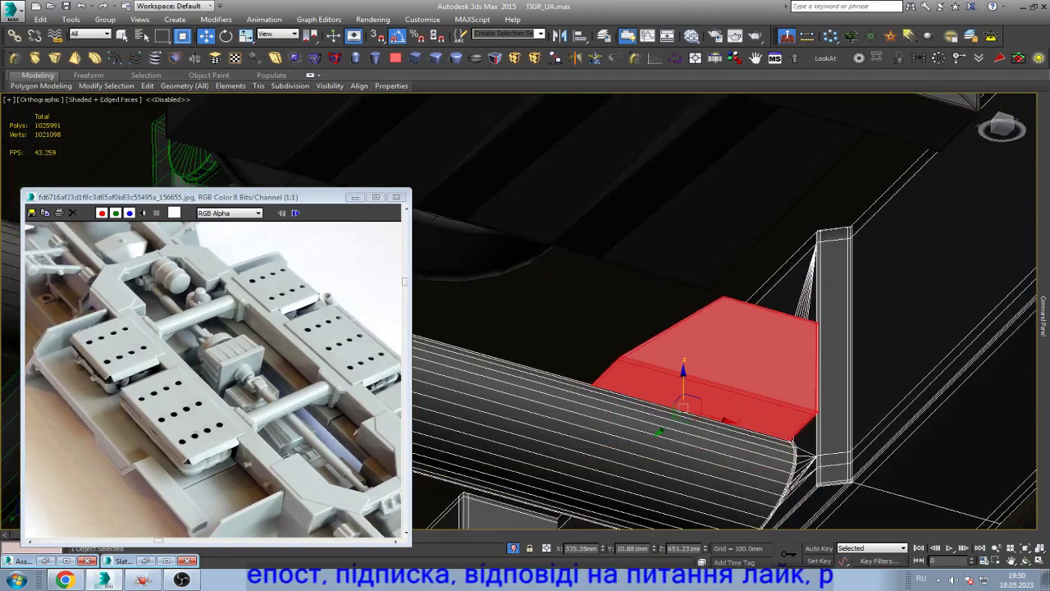
scroll(804, 238, "down", 3)
scroll(804, 238, "down", 3)
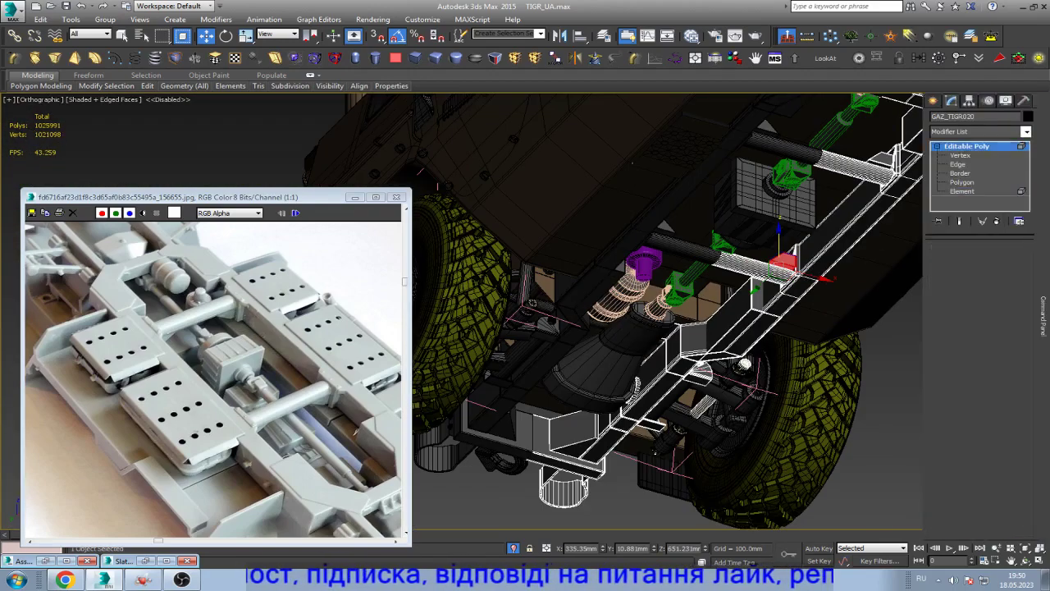
- Orbit the view to look straight at the vehicle's underside, with nothing selected
key("ctrl+d")
scroll(796, 324, "down", 5)
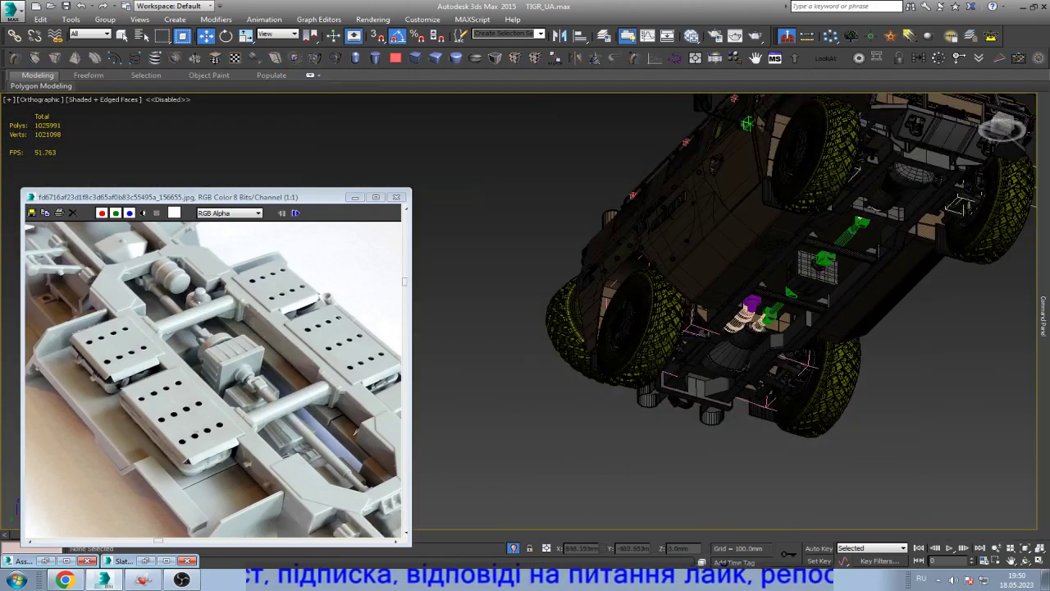
left_click(722, 213)
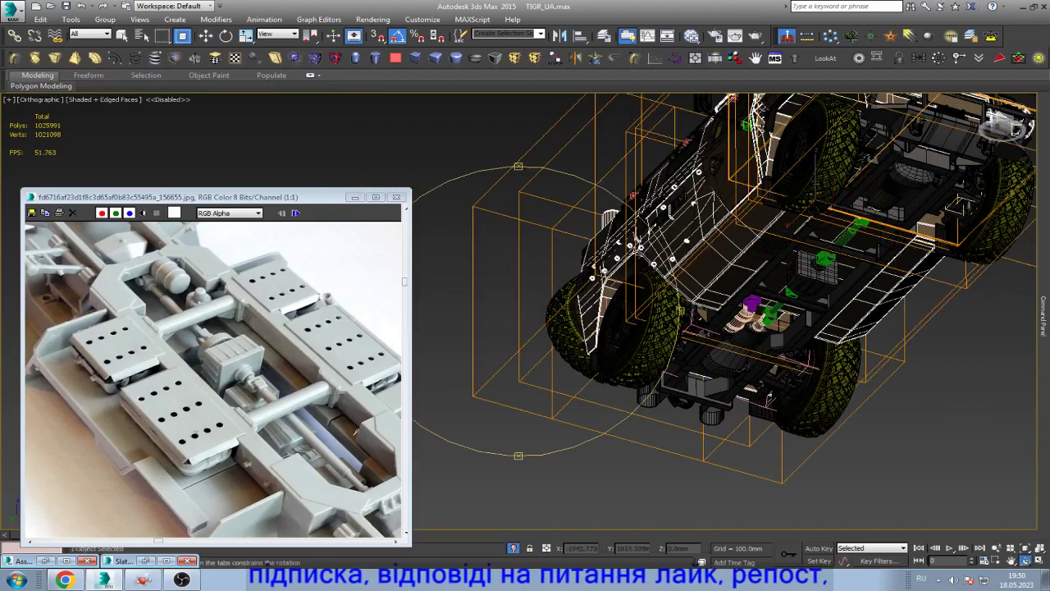
middle_click_drag(722, 246, 656, 345, "alt")
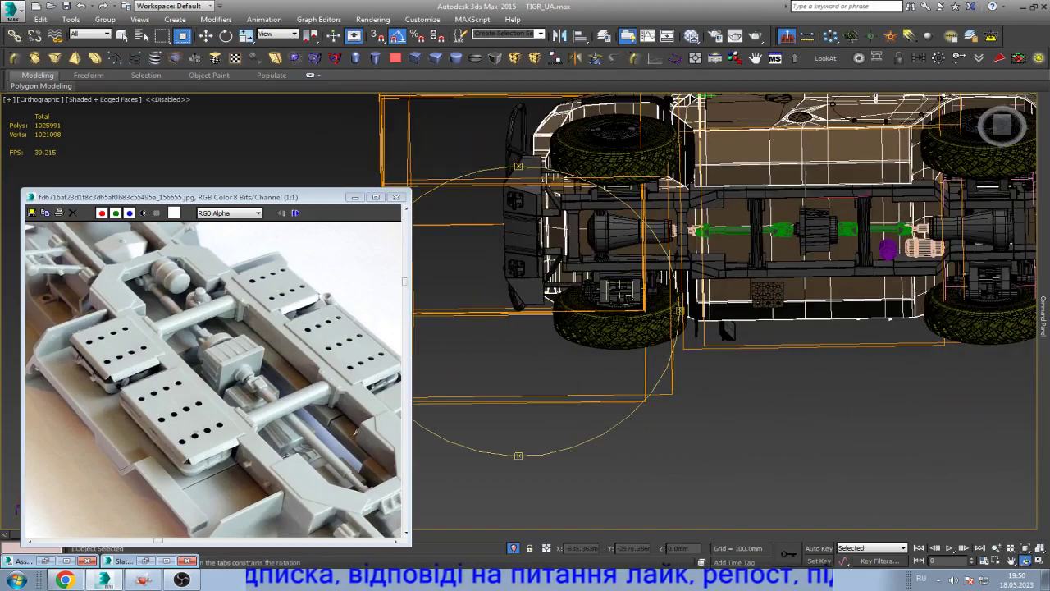
key("ctrl+d")
scroll(805, 271, "down", 2)
scroll(805, 271, "up", 3)
scroll(805, 271, "up", 2)
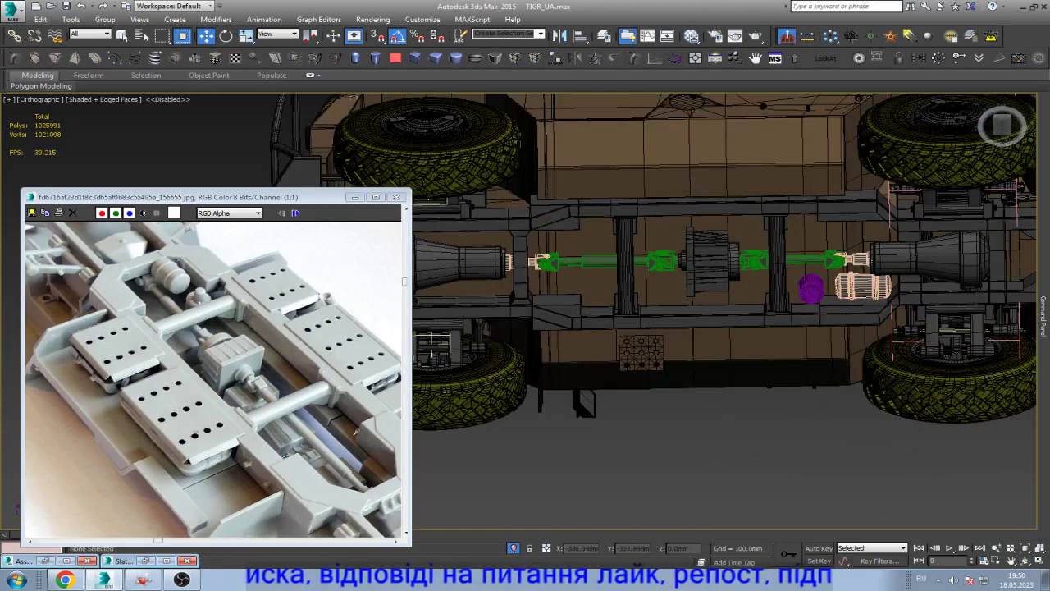
scroll(519, 301, "down", 2)
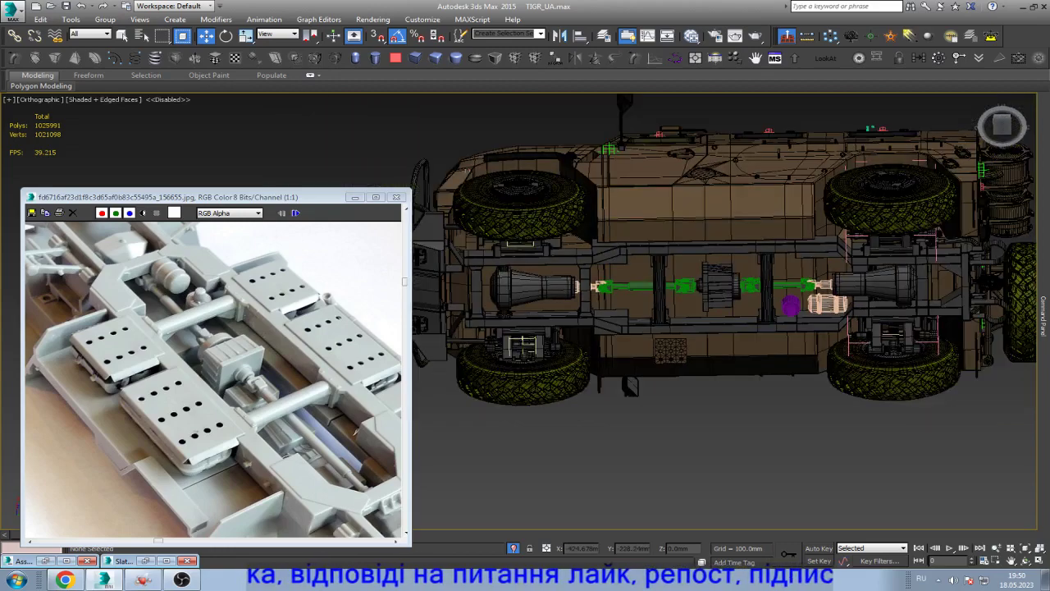
scroll(519, 301, "up", 3)
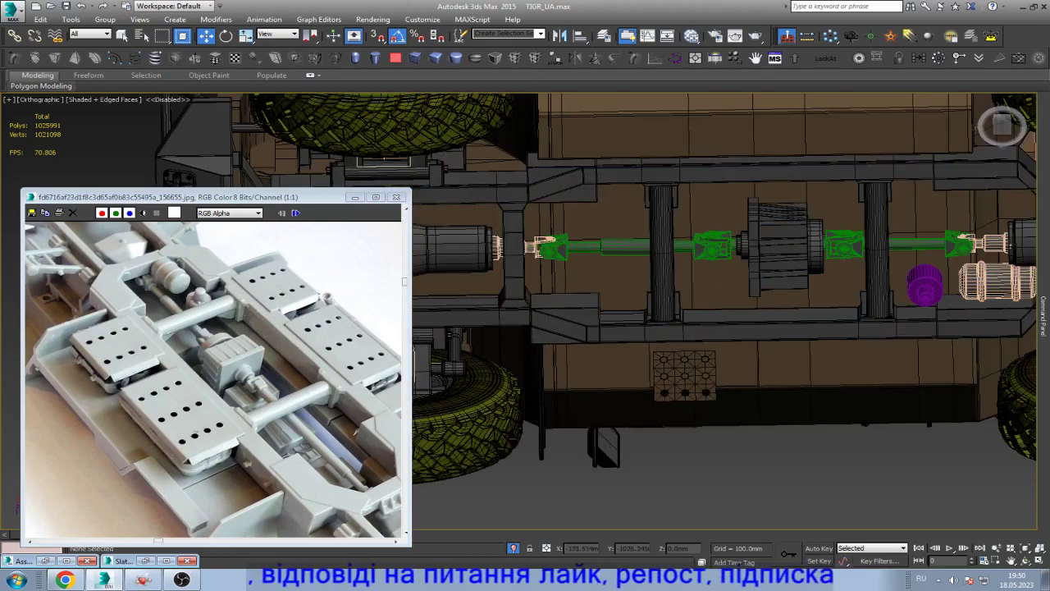
- Delete the grid panel under the driveshaft, then select a chassis frame beam to inspect
left_click(684, 369)
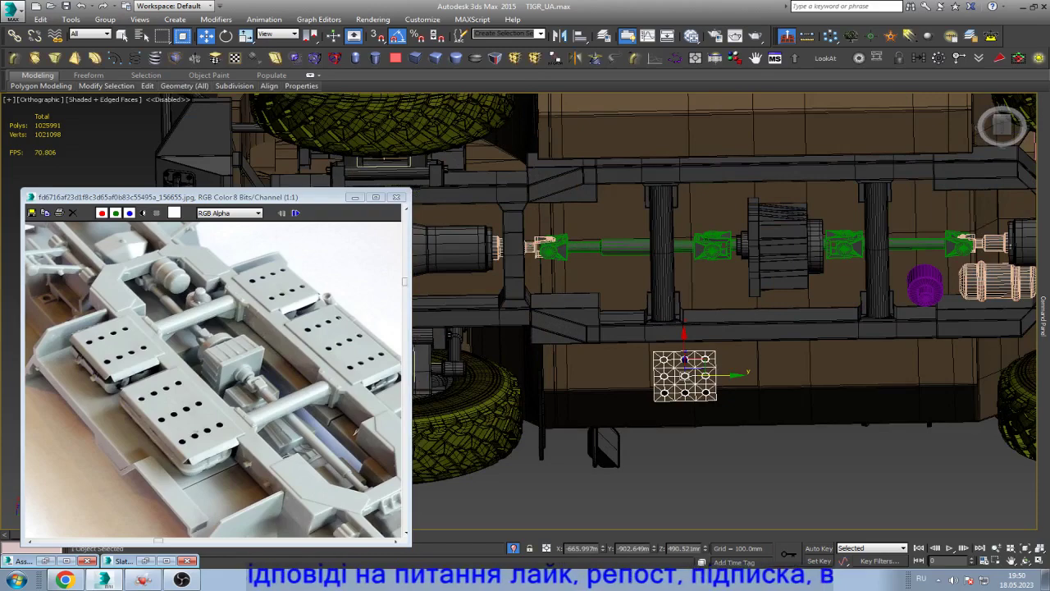
key("Delete")
scroll(606, 330, "down", 2)
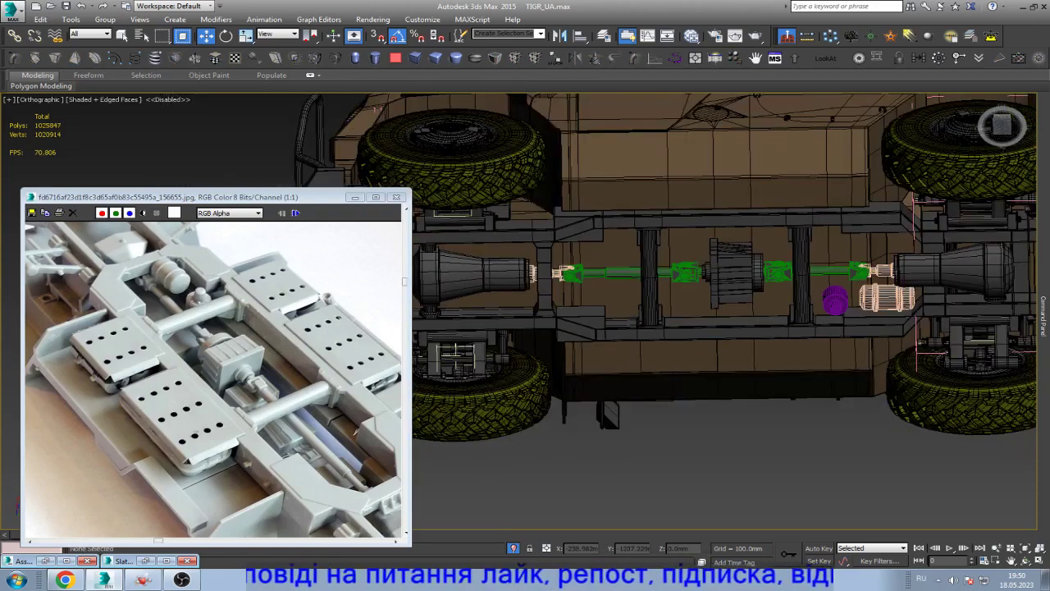
scroll(651, 338, "down", 1)
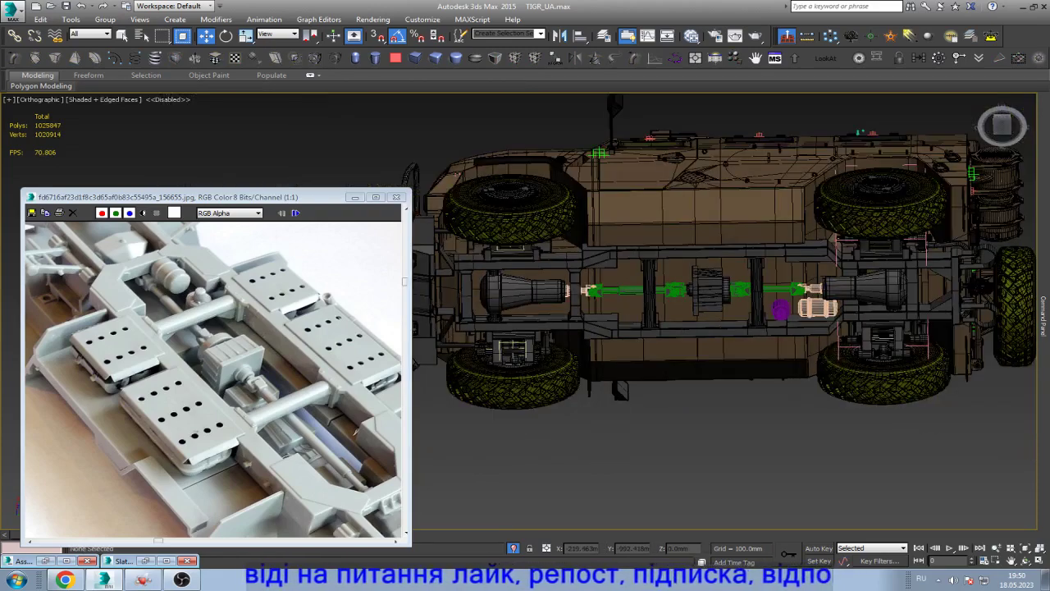
scroll(643, 338, "down", 2)
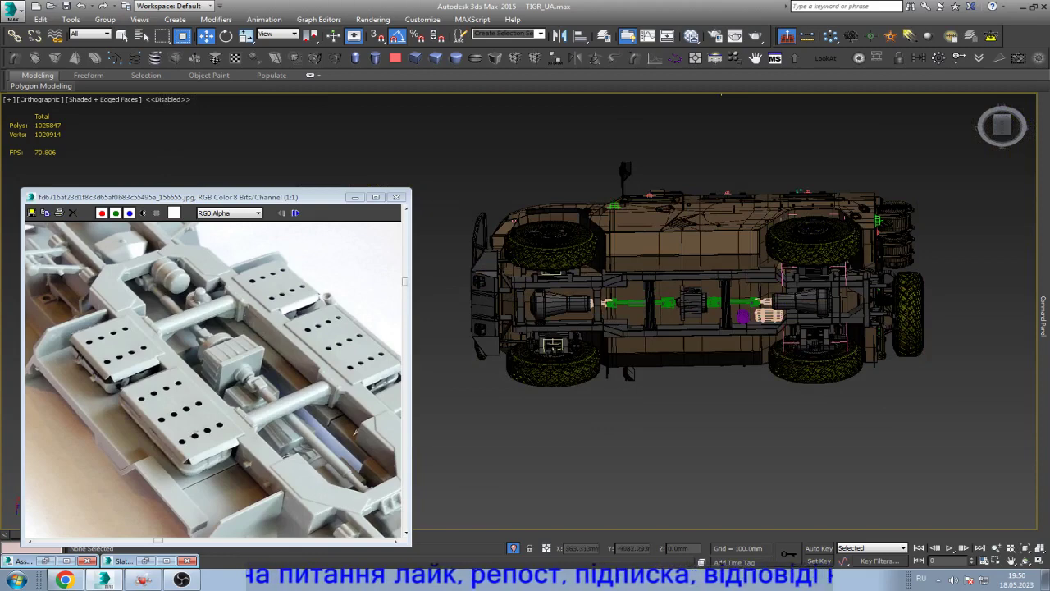
scroll(215, 382, "down", 1)
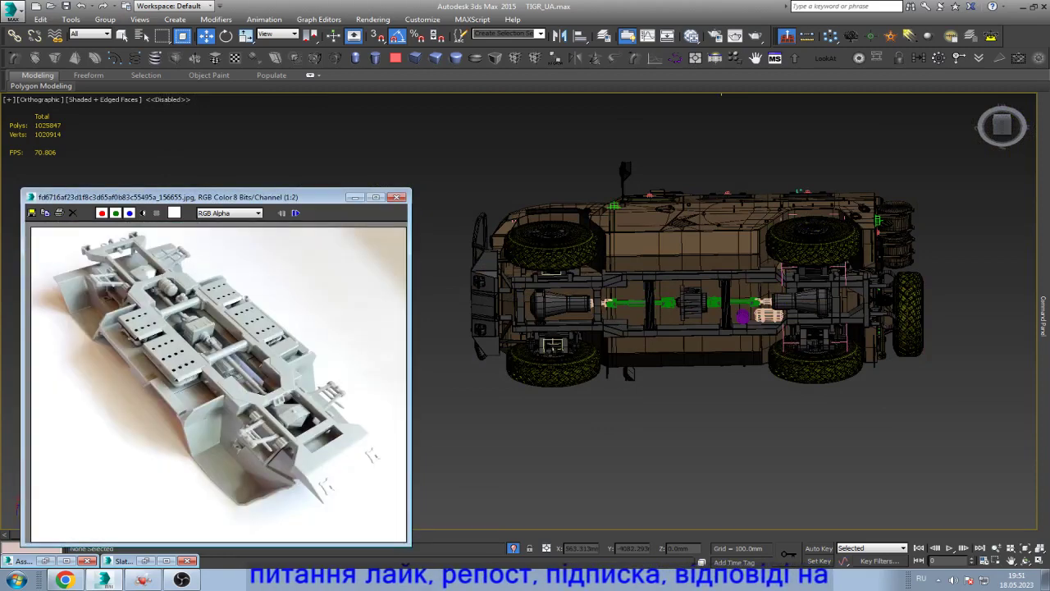
scroll(179, 352, "up", 1)
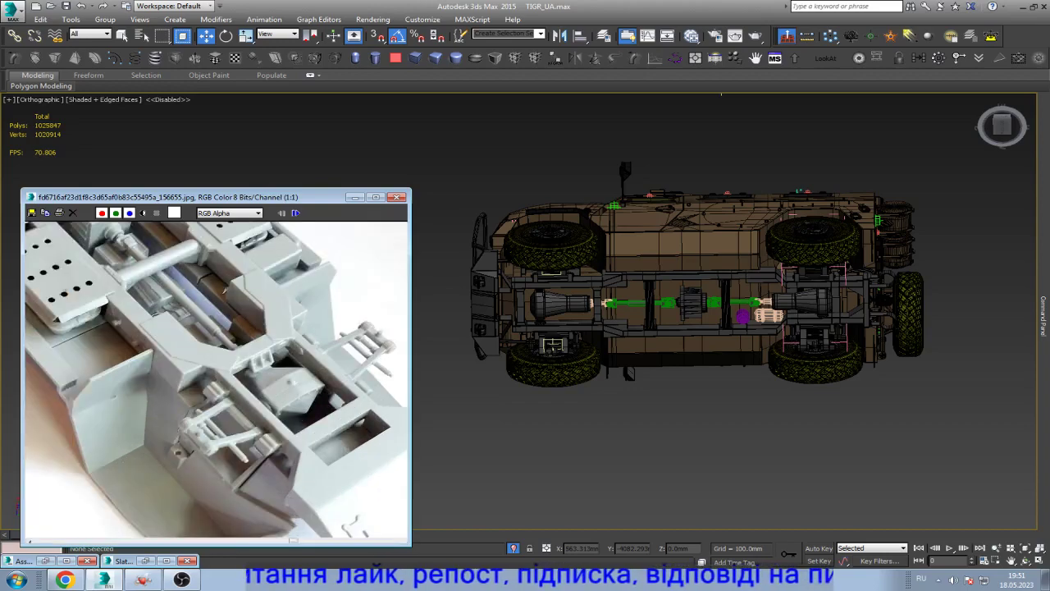
scroll(837, 295, "up", 5)
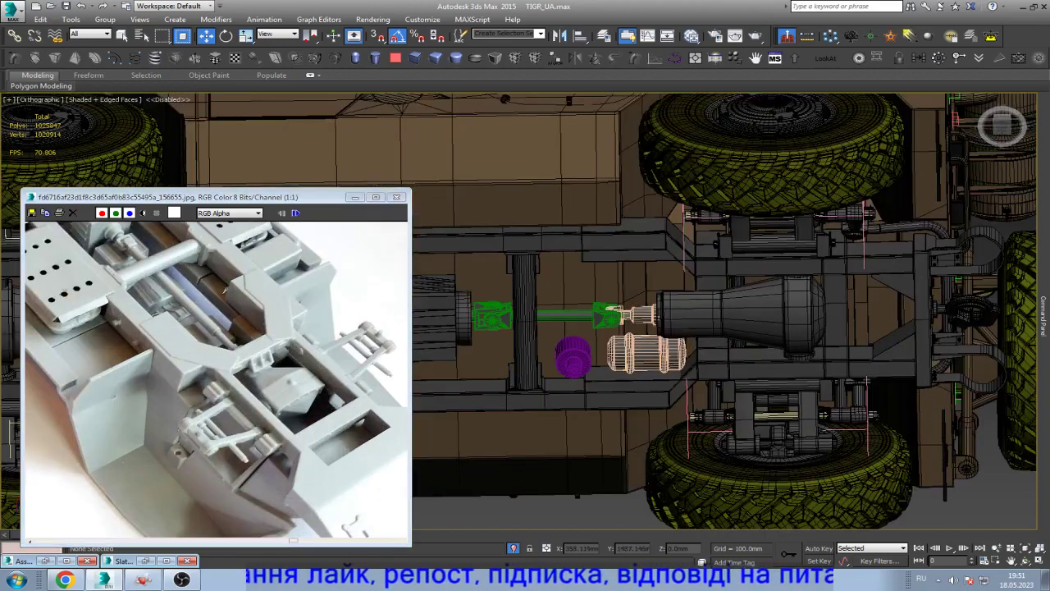
left_click(833, 279)
scroll(833, 286, "up", 5)
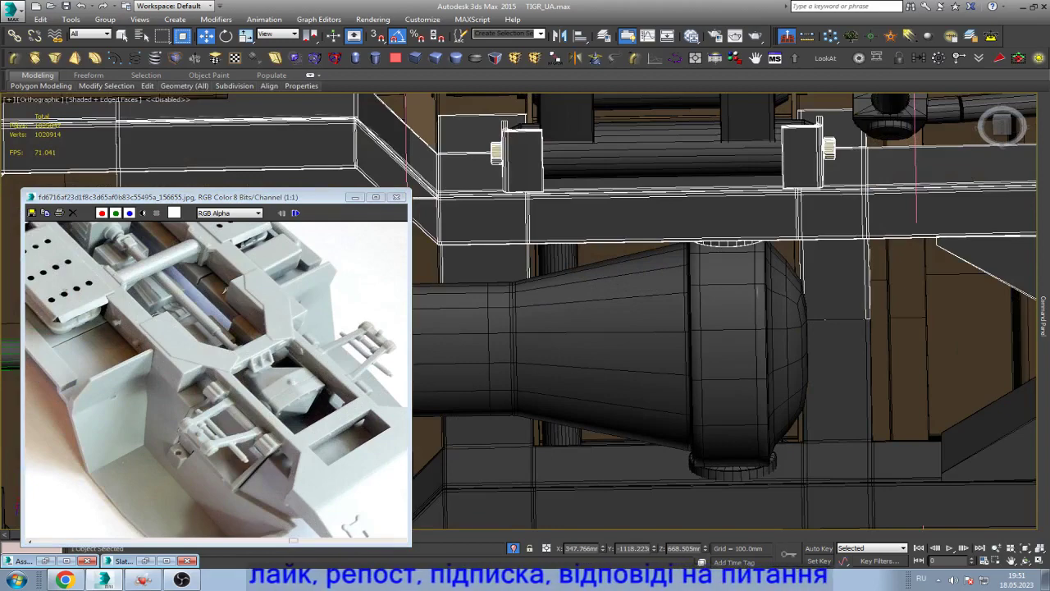
- Select the gearbox housing and orbit to a three-quarter view of the vehicle's front
left_click(722, 344)
scroll(722, 344, "down", 2)
middle_click_drag(722, 345, 768, 390)
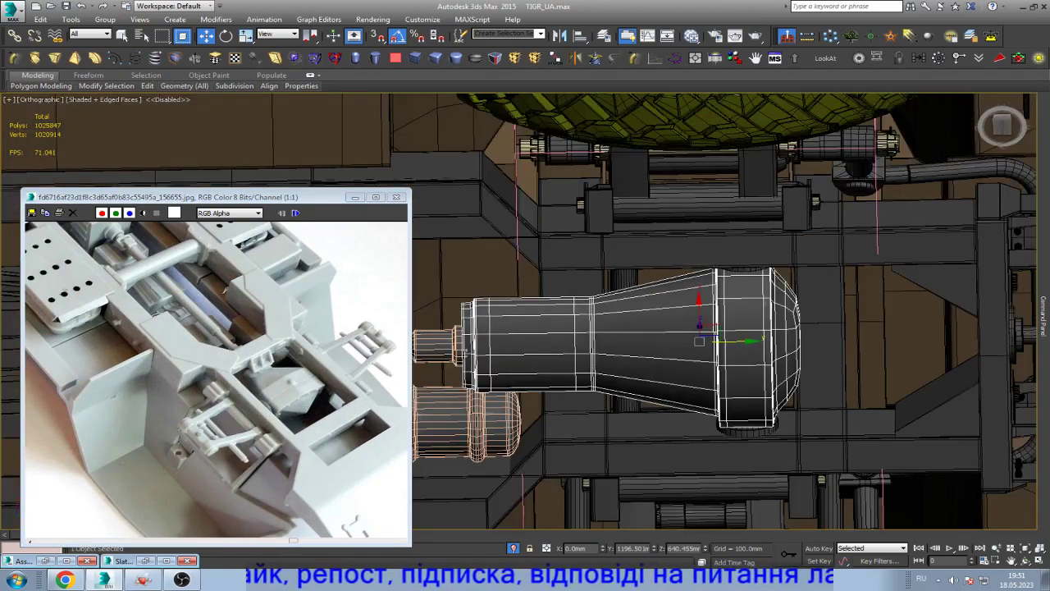
scroll(783, 329, "down", 3)
middle_click_drag(743, 332, 681, 311, "alt")
scroll(681, 312, "down", 4)
scroll(681, 312, "down", 2)
scroll(680, 310, "up", 5)
scroll(681, 310, "up", 3)
scroll(680, 310, "up", 3)
scroll(680, 311, "down", 5)
scroll(681, 310, "up", 5)
scroll(563, 302, "up", 3)
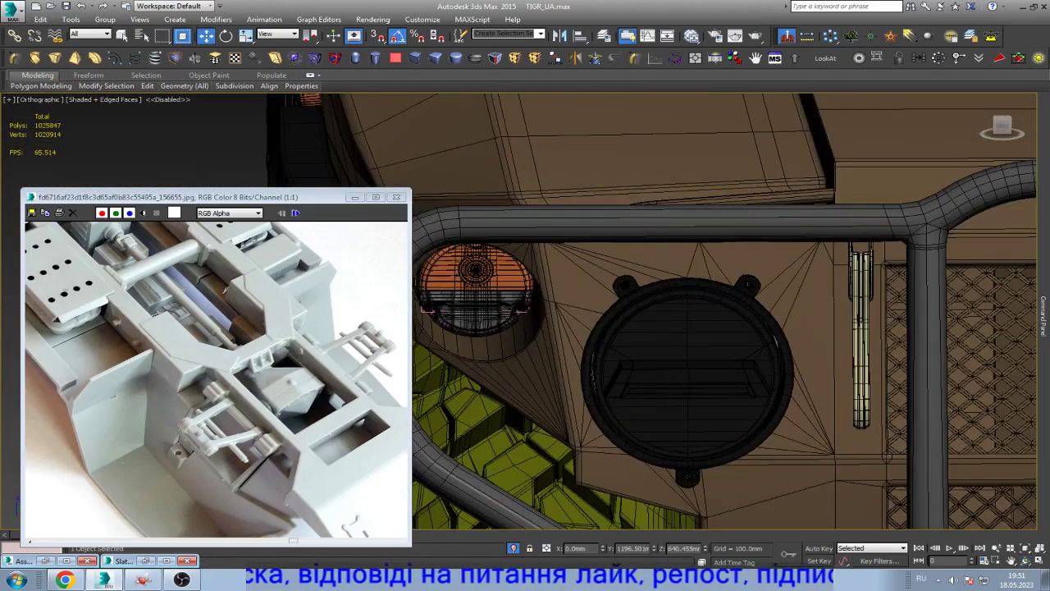
- Select the front headlight and zoom in close on it
left_click(476, 295)
scroll(460, 312, "up", 2)
scroll(459, 312, "up", 2)
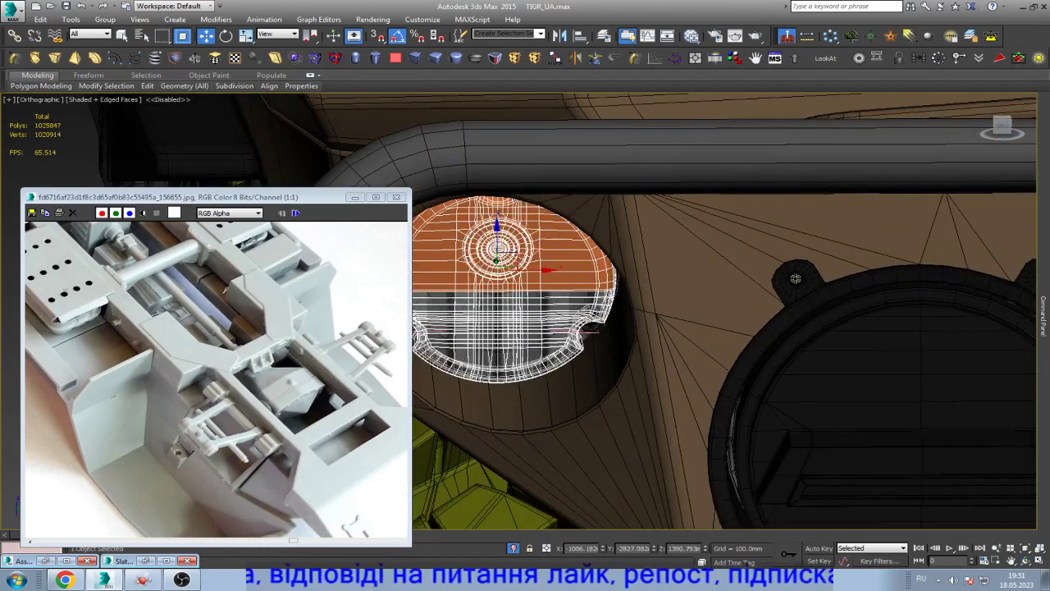
scroll(526, 312, "up", 2)
- Mirror the headlight as an X-axis instance and set the copy's new X position
left_click(559, 36)
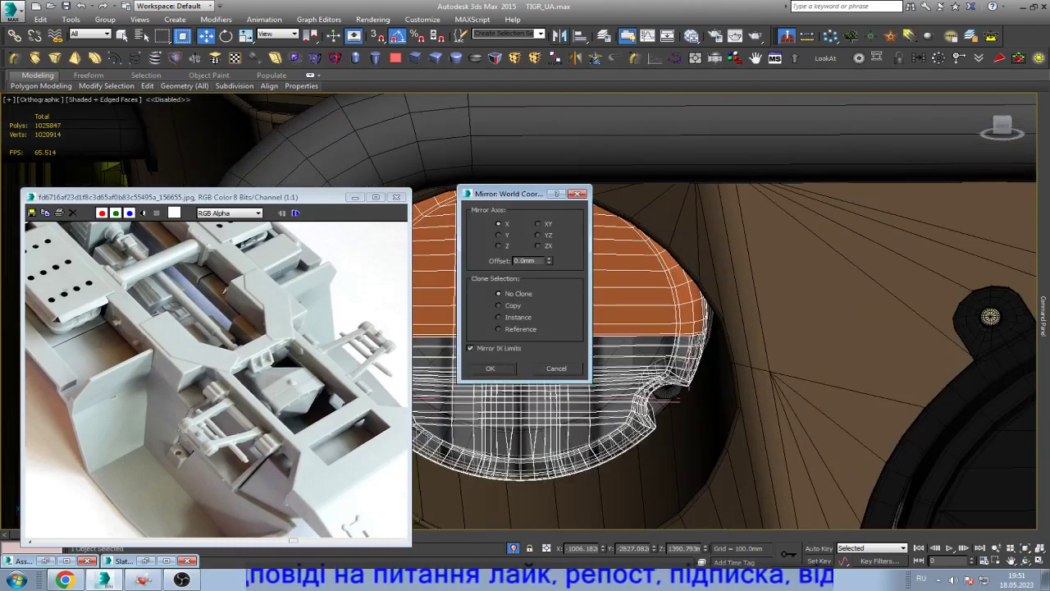
left_click(490, 368)
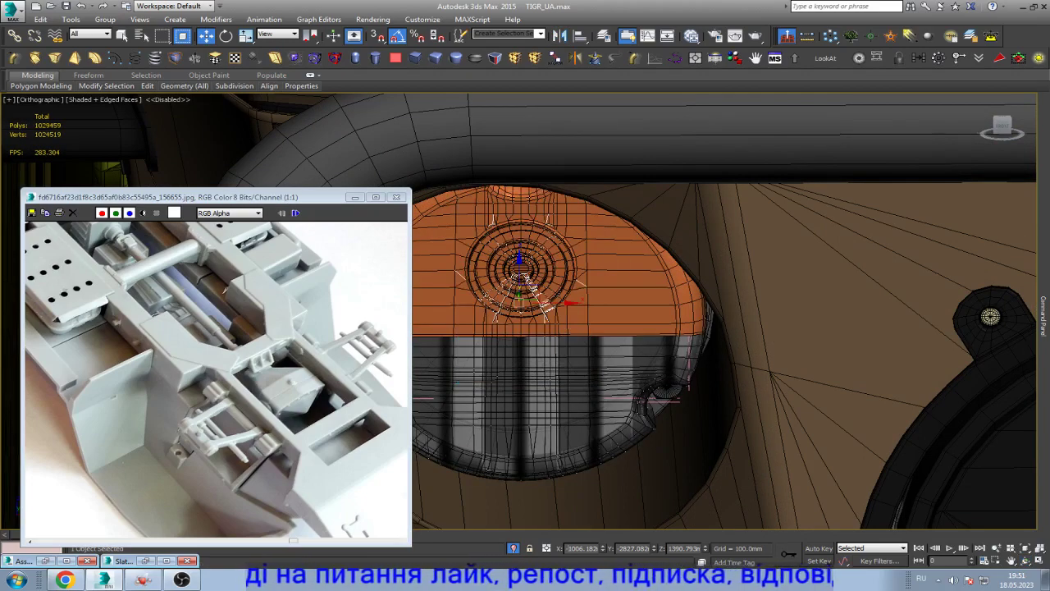
left_click(581, 548)
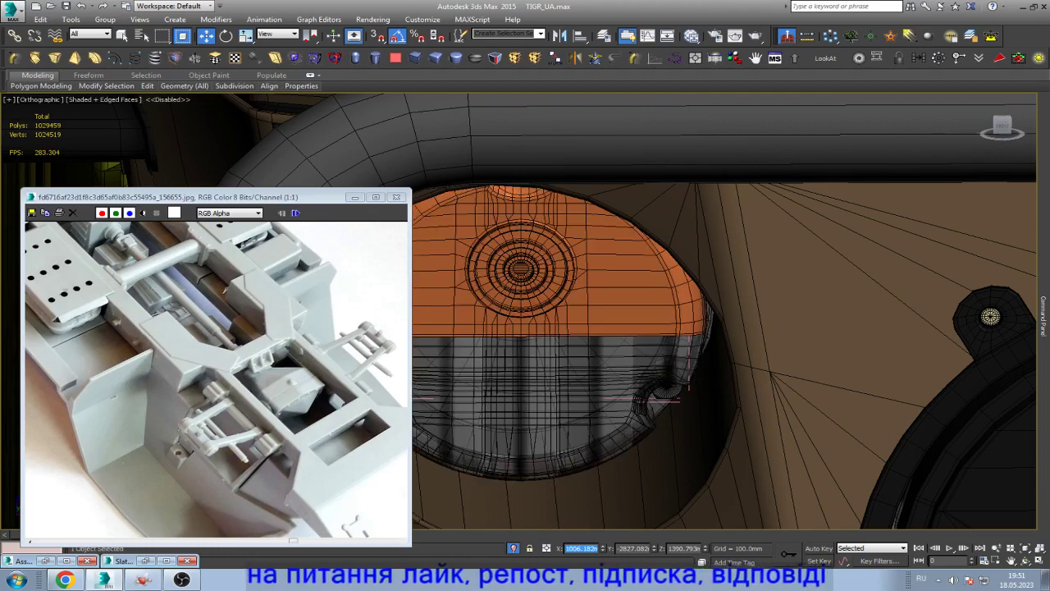
key("Return")
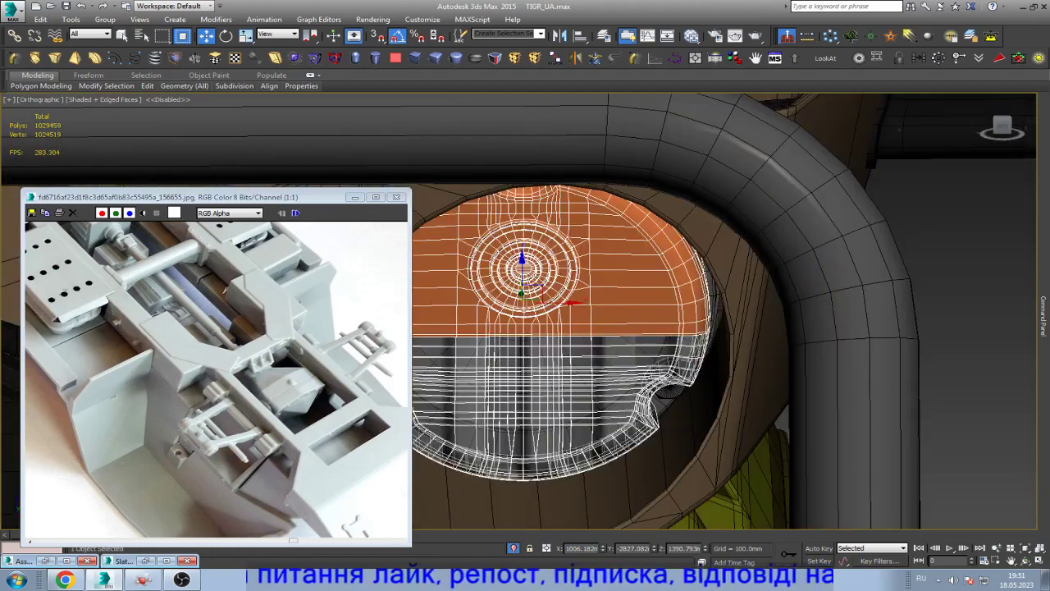
scroll(632, 361, "down", 5)
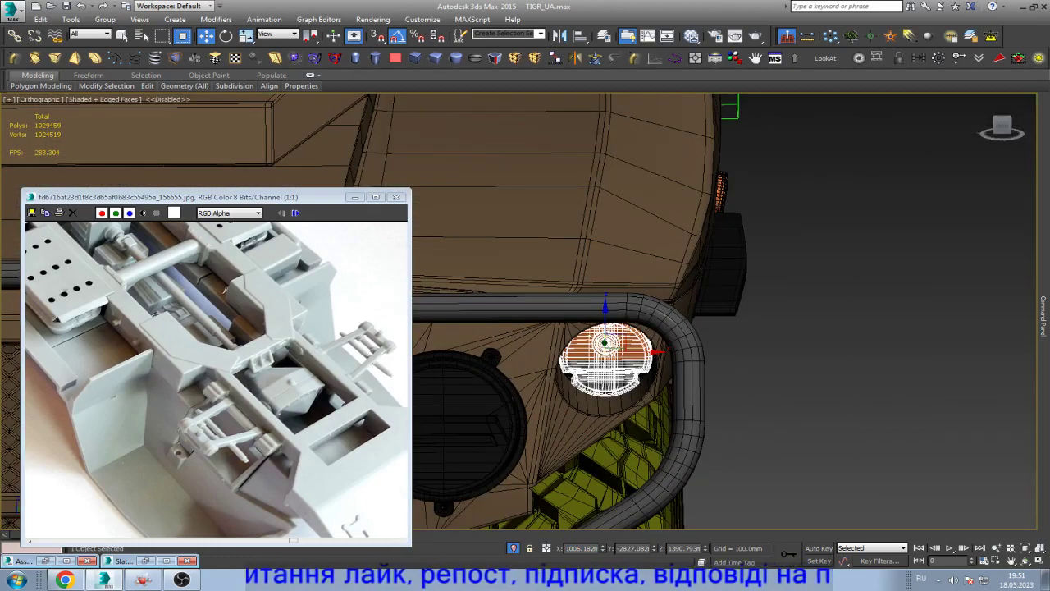
- Orbit out to a front view of the whole vehicle and deselect the headlight
mouse_move(632, 362)
middle_mouse_down("alt")
mouse_move(659, 398)
mouse_move(18, 276)
mouse_move(503, 454)
middle_mouse_up("alt")
scroll(616, 328, "up", 5)
scroll(503, 454, "down", 6)
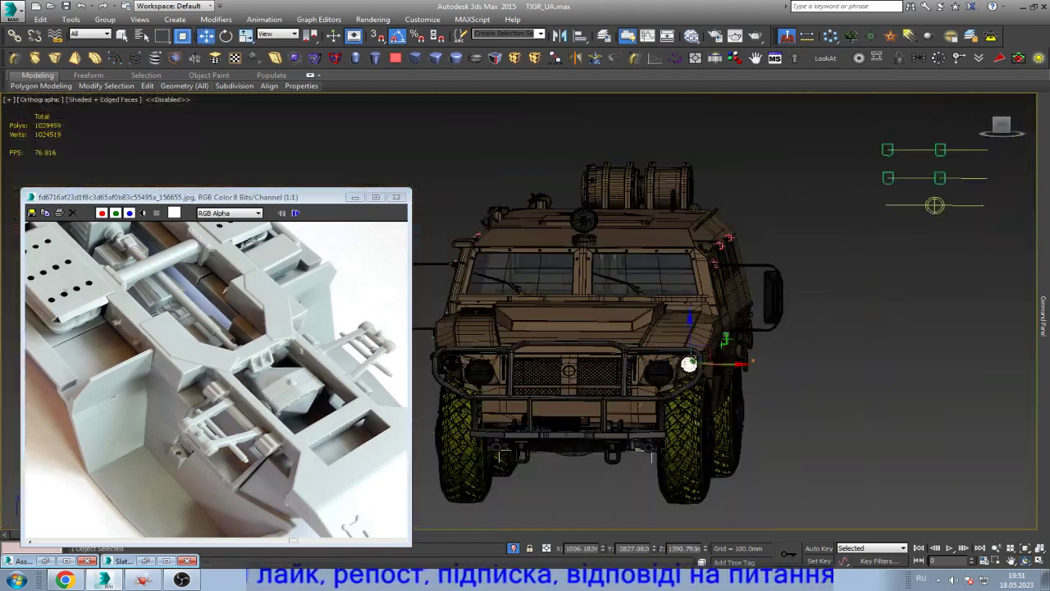
left_click(503, 454)
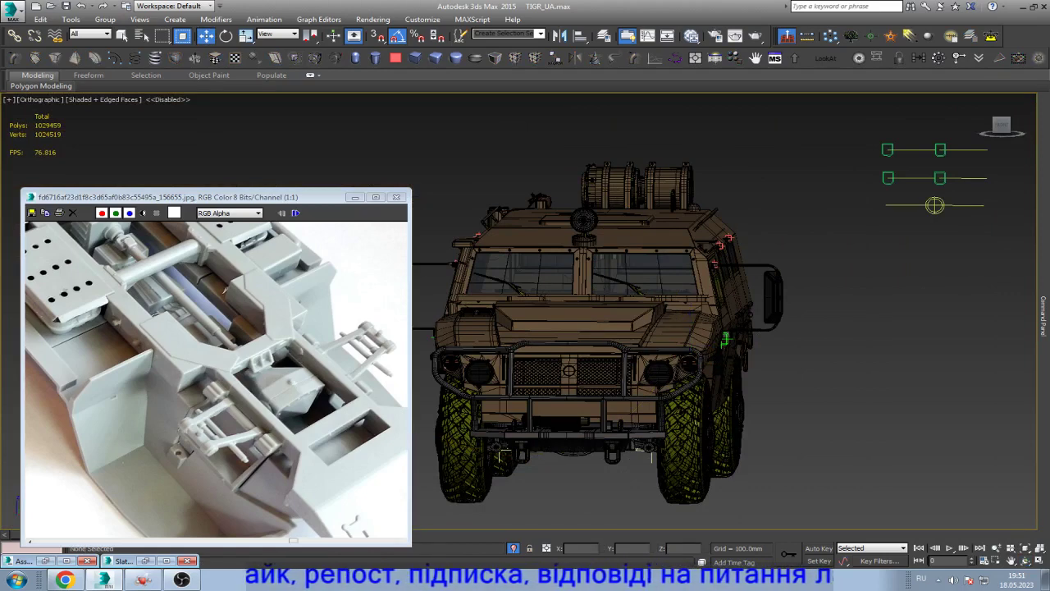